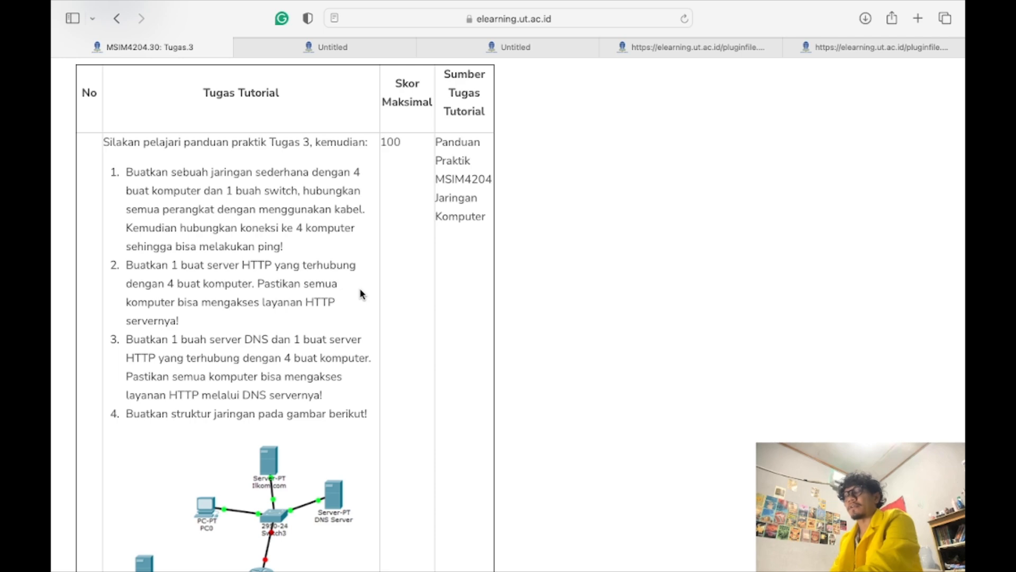
Switch to Cisco Packet Tracer and place four PCs in a vertical column in the logical workspace.
key(super+Tab)
key(super+Tab)
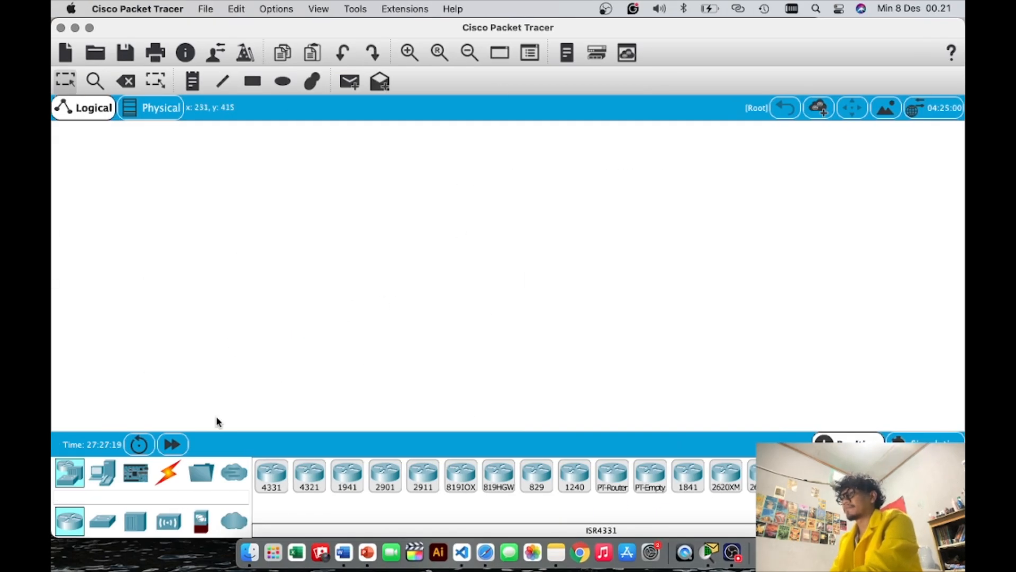
click(102, 473)
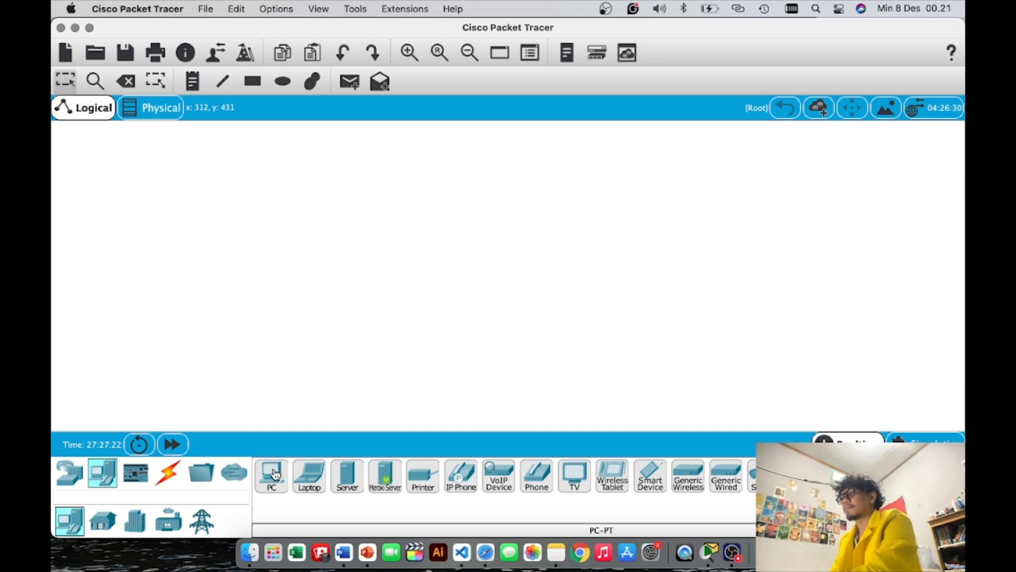
click(271, 475)
click(278, 168)
click(272, 475)
click(273, 231)
click(271, 475)
click(267, 291)
click(272, 475)
click(265, 354)
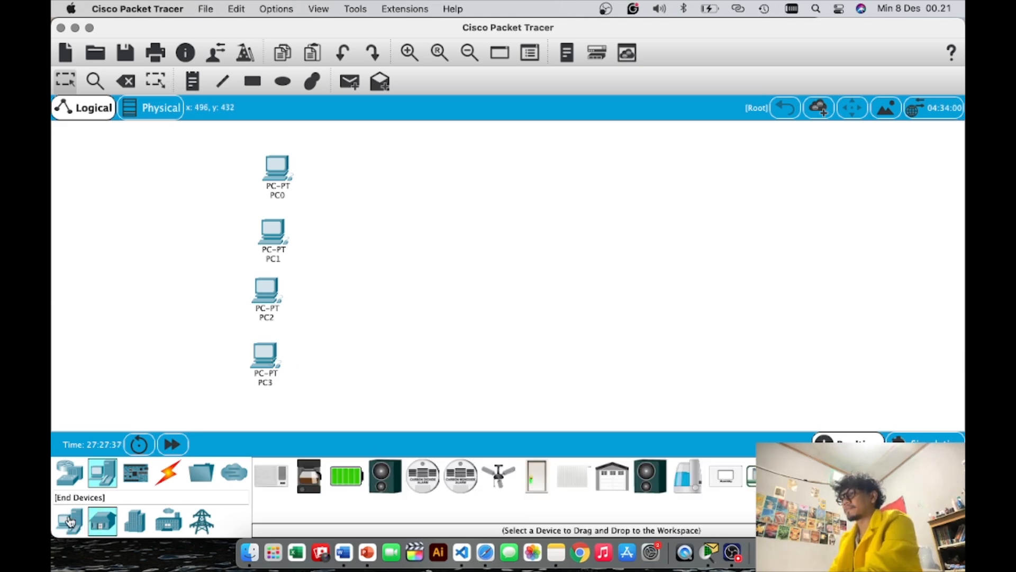
Place a 2960-24TT switch to the right of the column of PCs.
click(70, 473)
click(102, 521)
click(271, 476)
click(394, 267)
Cable PC3 and PC2 to Switch0 using the automatically chosen connection type.
click(168, 472)
click(271, 475)
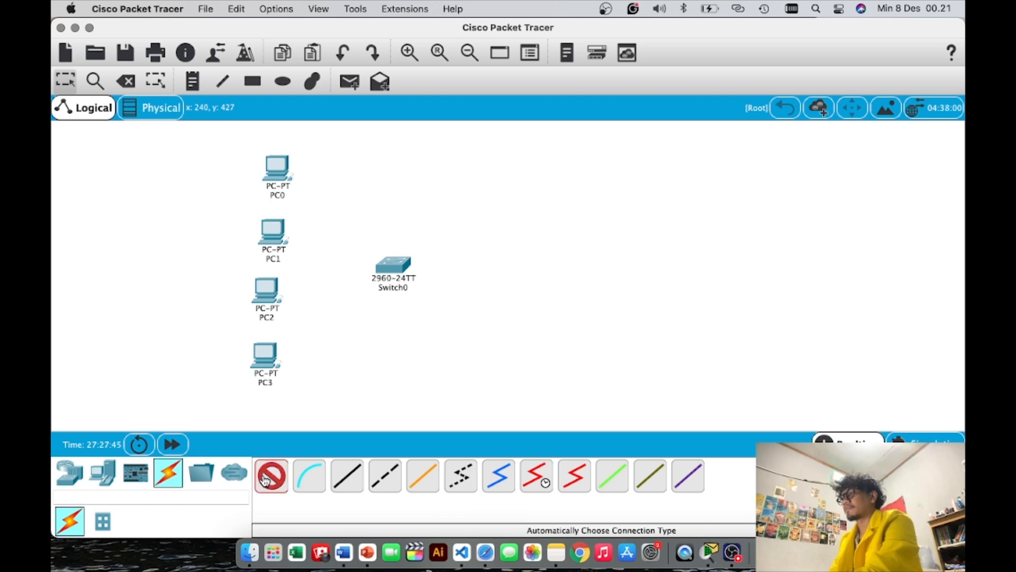
click(270, 360)
click(392, 267)
click(268, 488)
click(265, 291)
click(394, 266)
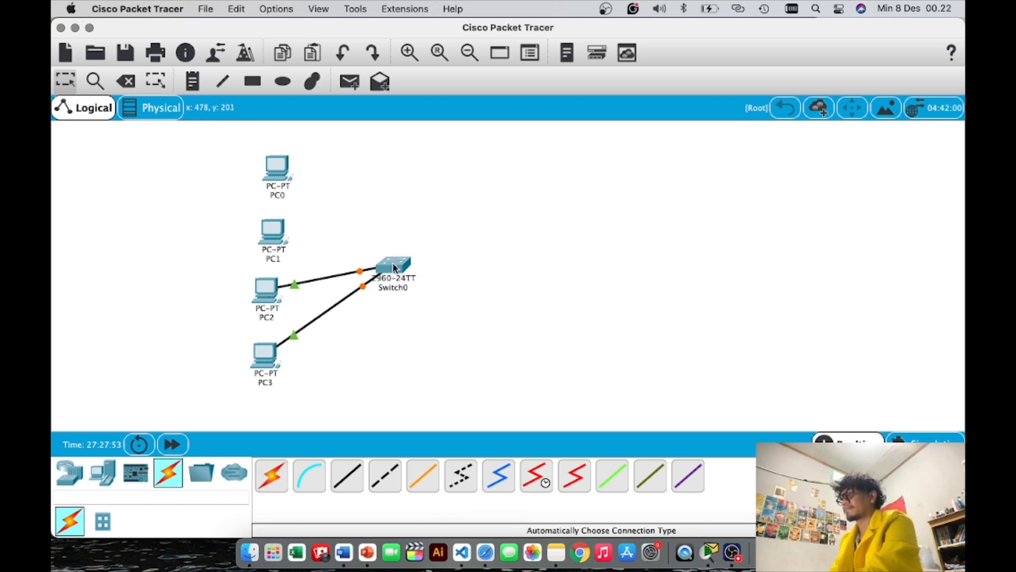
Cable PC1 and PC0 to Switch0 using the automatically chosen connection type.
click(271, 475)
click(272, 232)
click(395, 266)
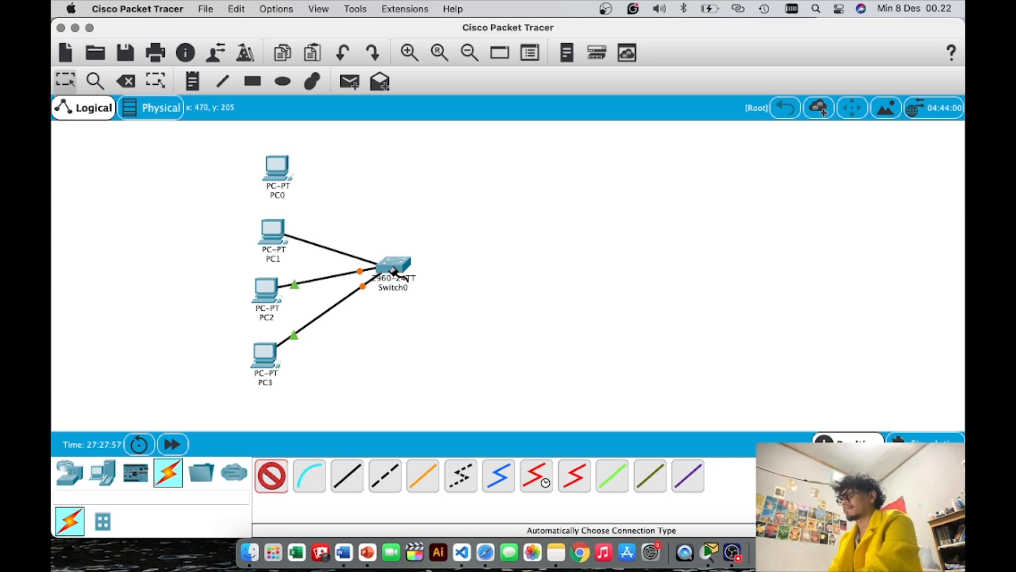
click(271, 475)
click(278, 168)
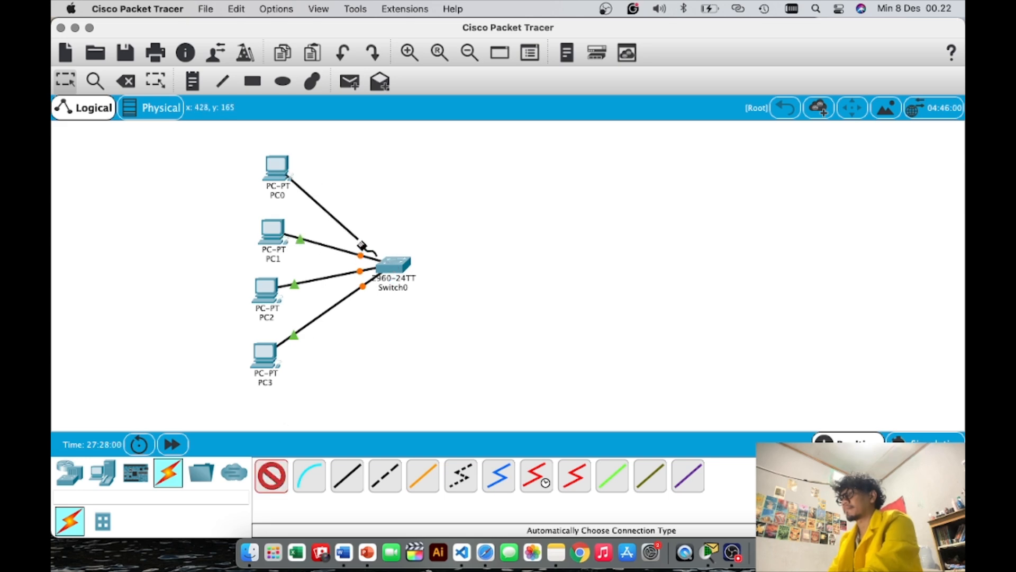
click(386, 260)
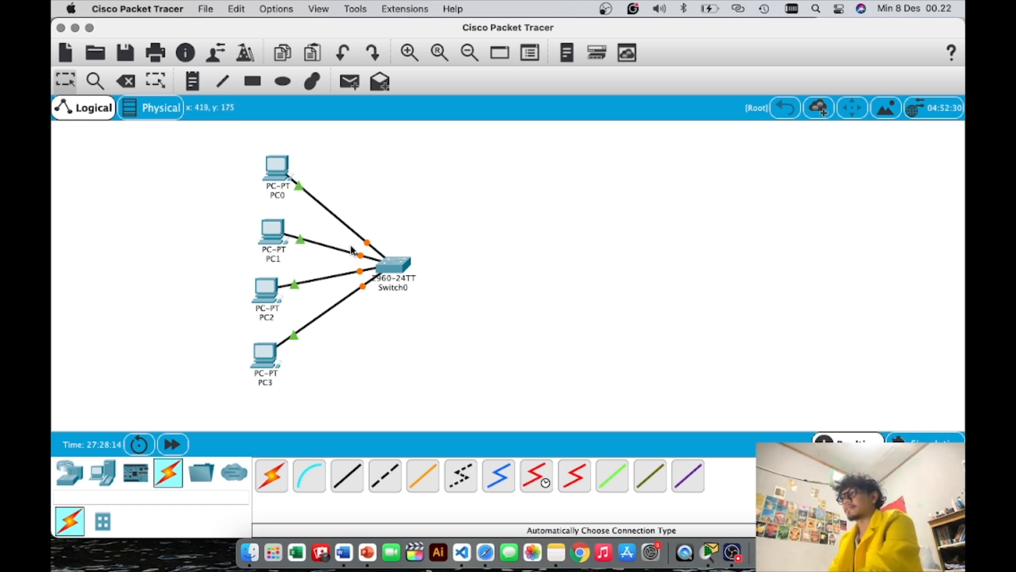
Give PC0's FastEthernet0 interface the static IP address 192.168.1.1 with subnet mask 255.255.255.0, and return to the workspace.
click(279, 169)
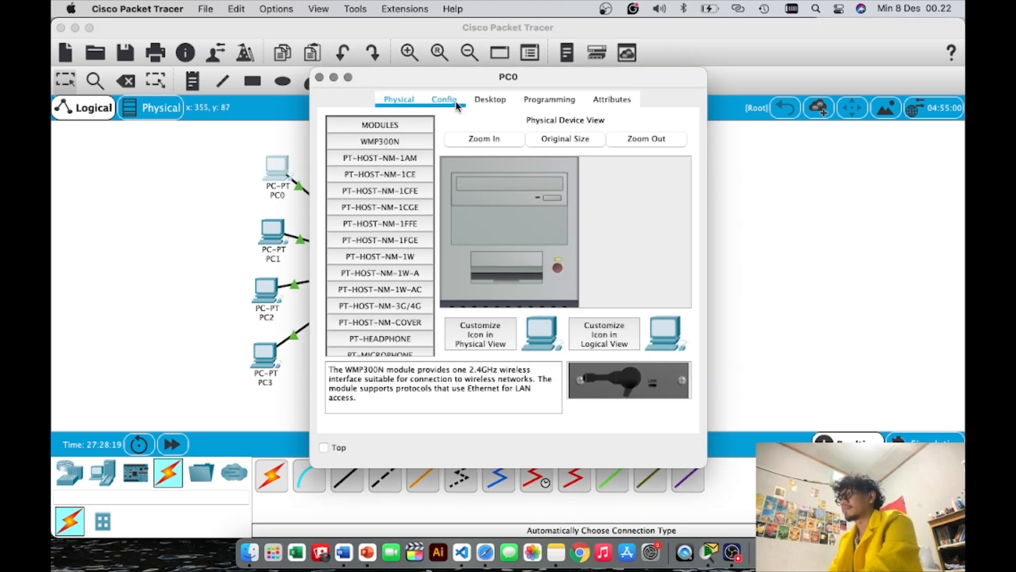
click(445, 99)
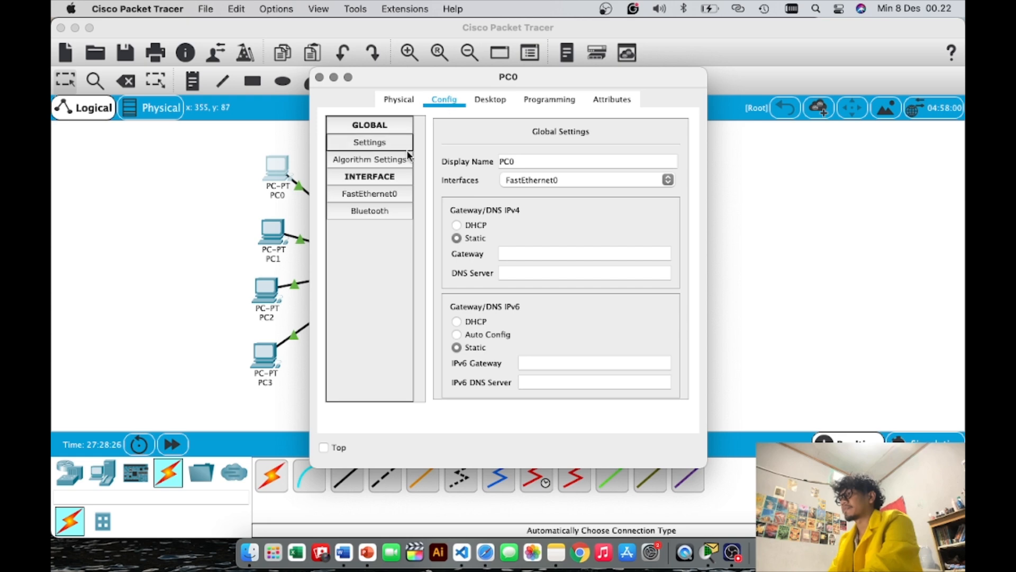
click(387, 192)
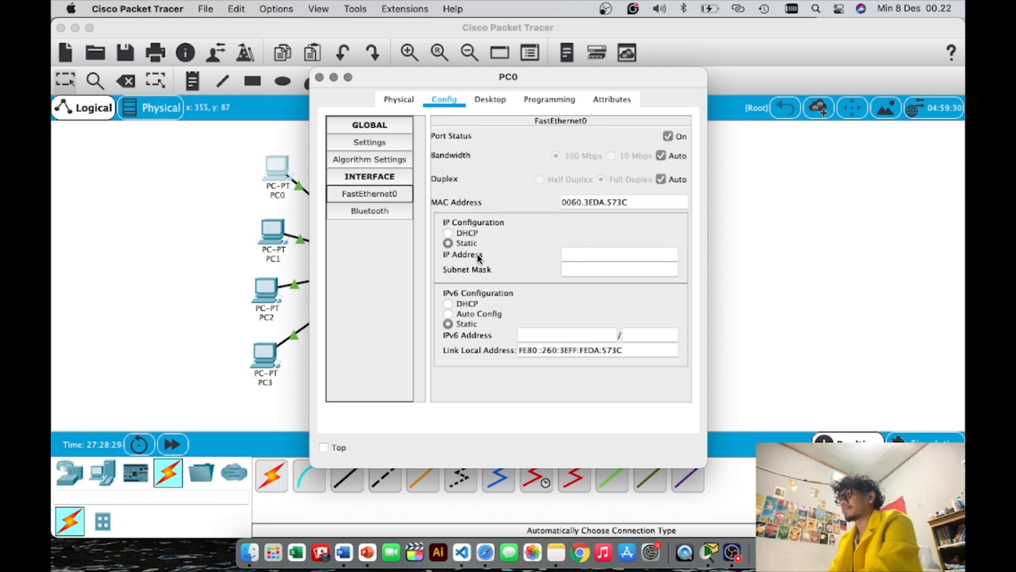
click(599, 249)
text(19)
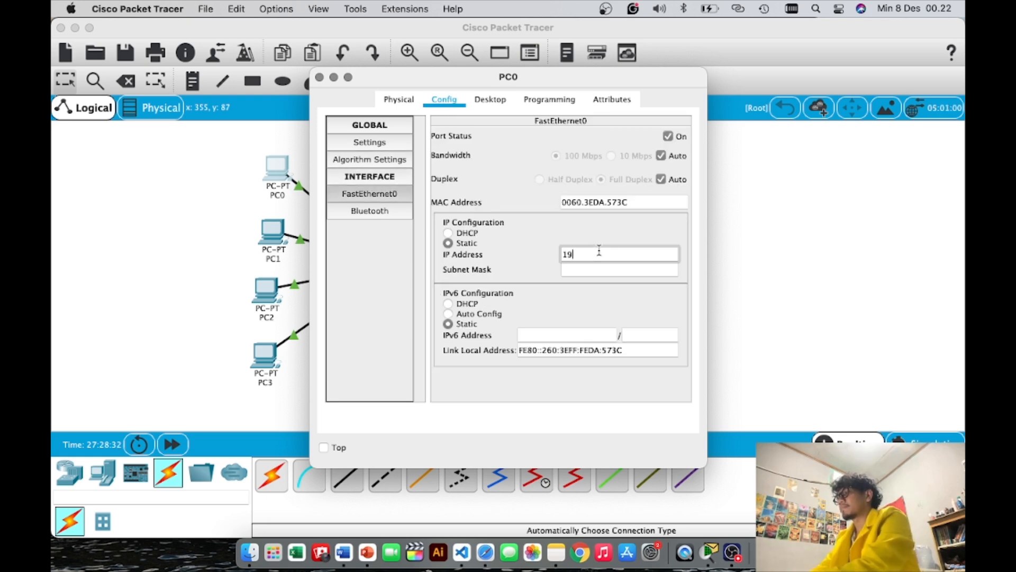
text(2.168.1.1)
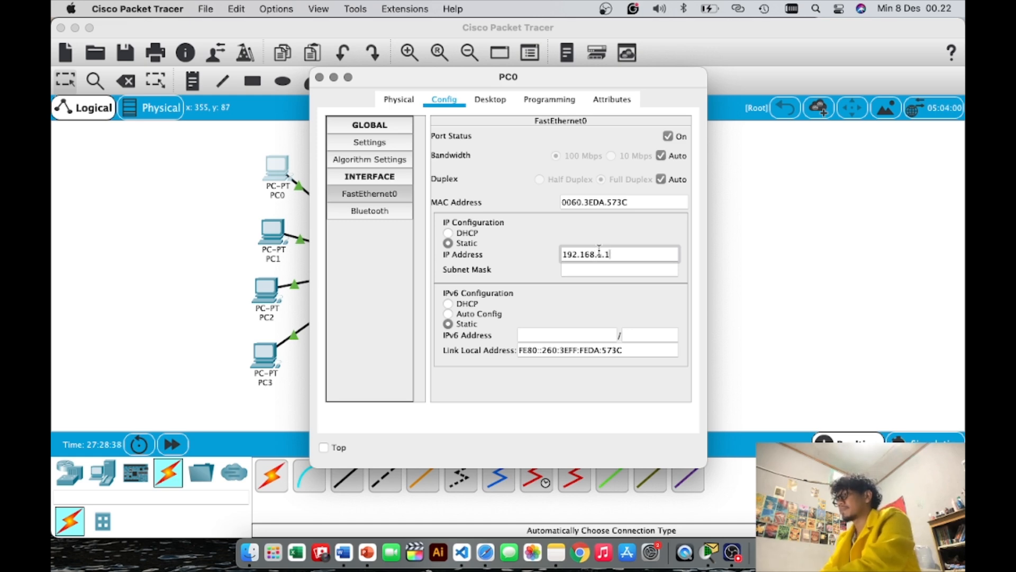
click(620, 271)
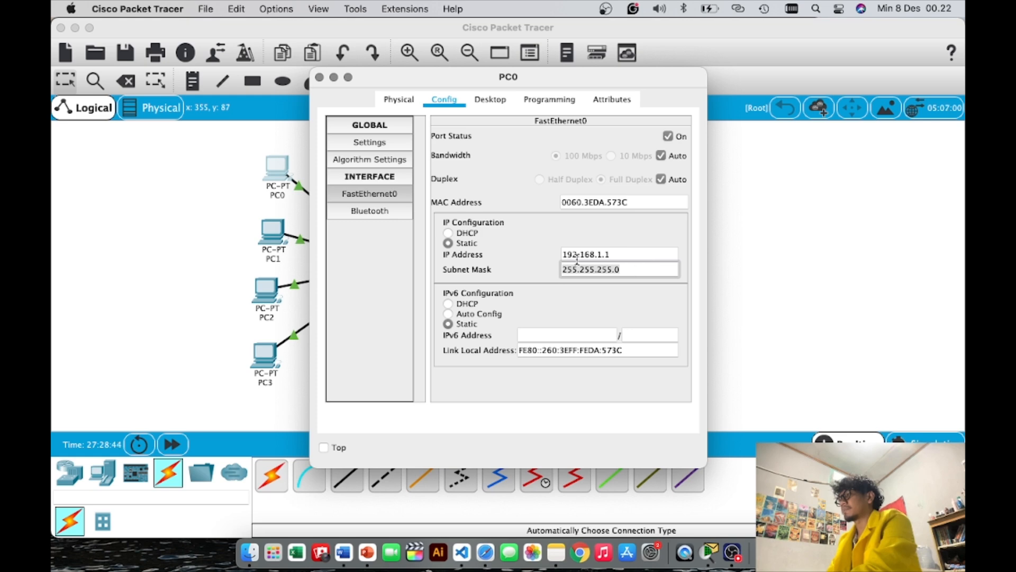
click(754, 248)
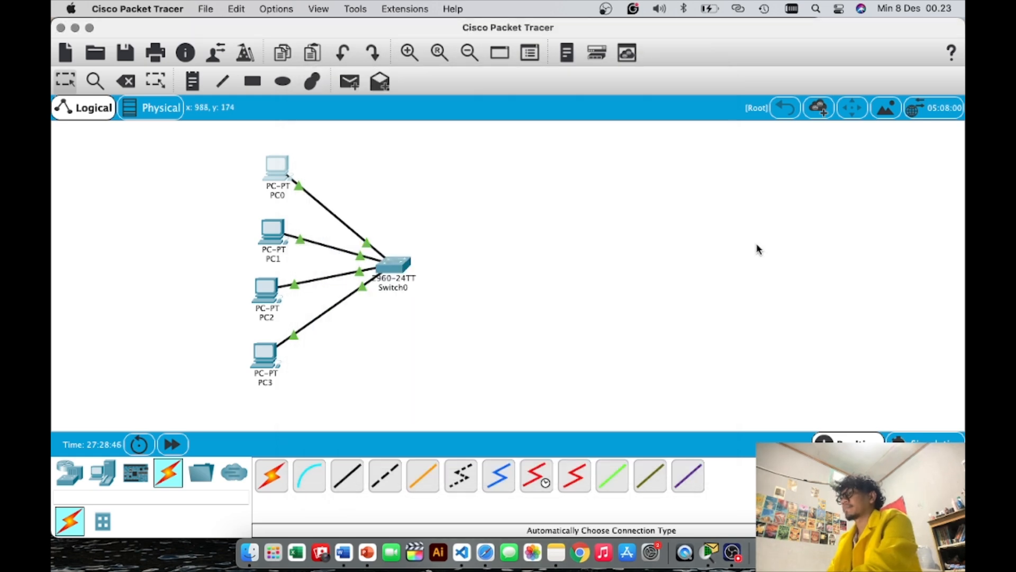
Give PC1's FastEthernet0 interface the static IP address 192.168.1.2 with subnet mask 255.255.255.0, and return to the workspace.
click(270, 238)
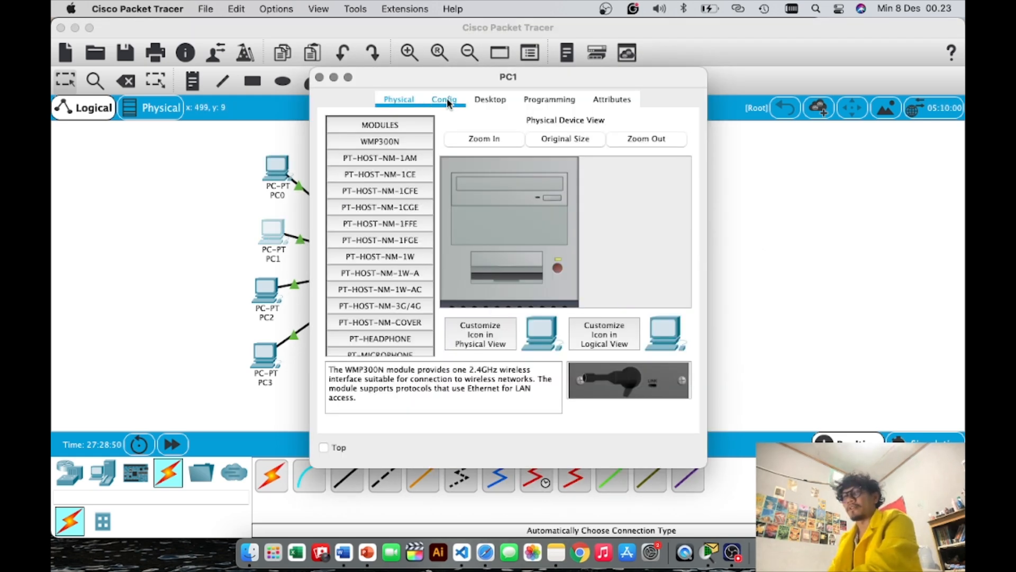
click(447, 102)
click(369, 194)
click(577, 255)
text(192.168.1.2)
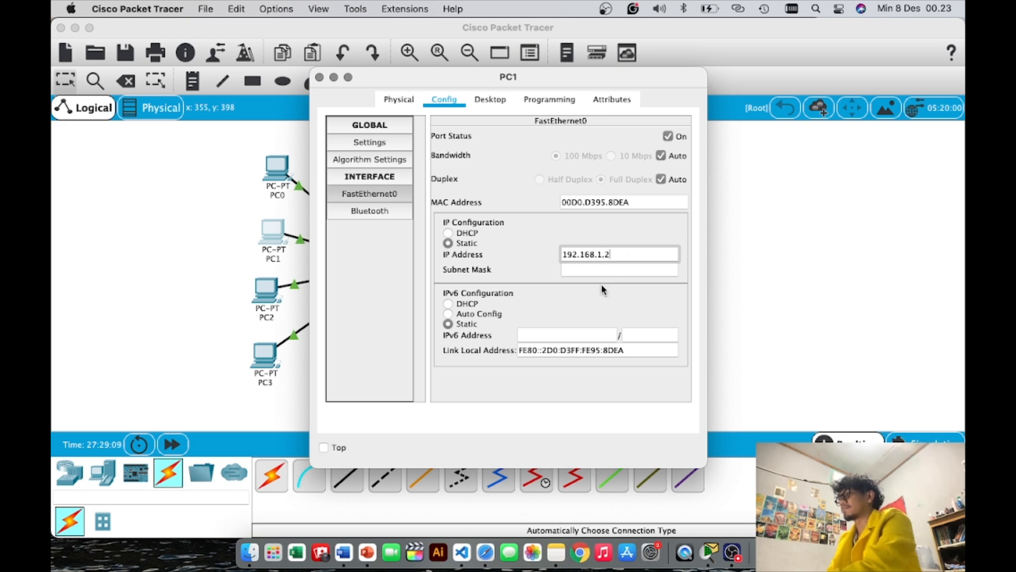
click(614, 270)
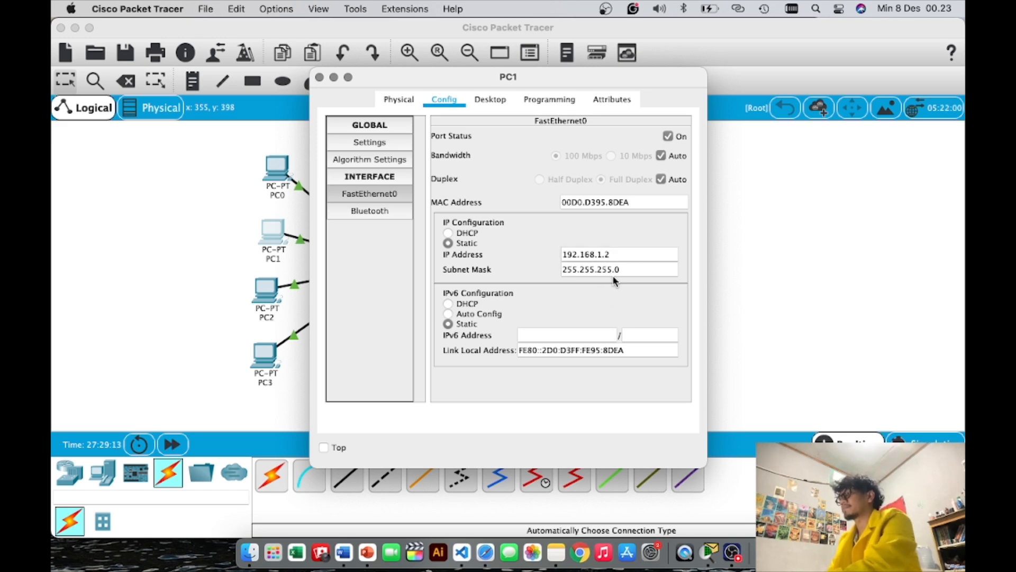
click(756, 255)
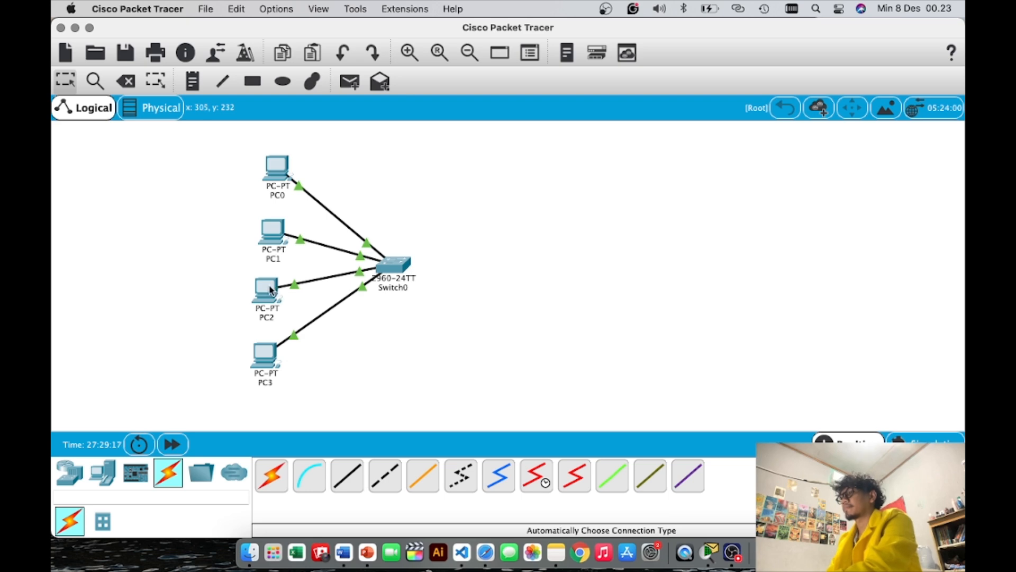
Give PC2's FastEthernet0 interface the static IP address 192.168.1.3 with the default subnet mask, and return to the workspace.
click(271, 288)
click(445, 99)
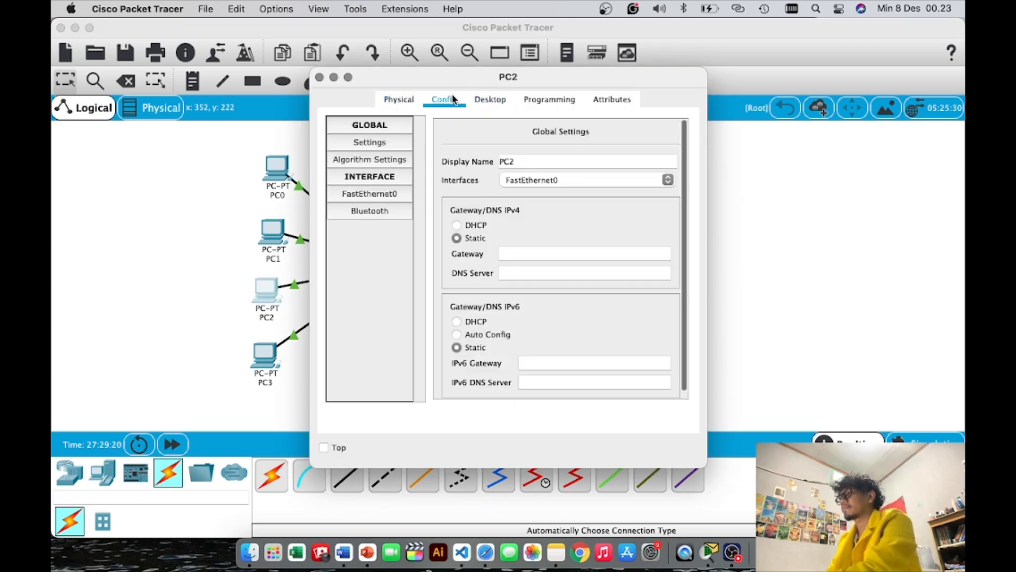
click(382, 194)
click(589, 255)
text(192.168.1.3)
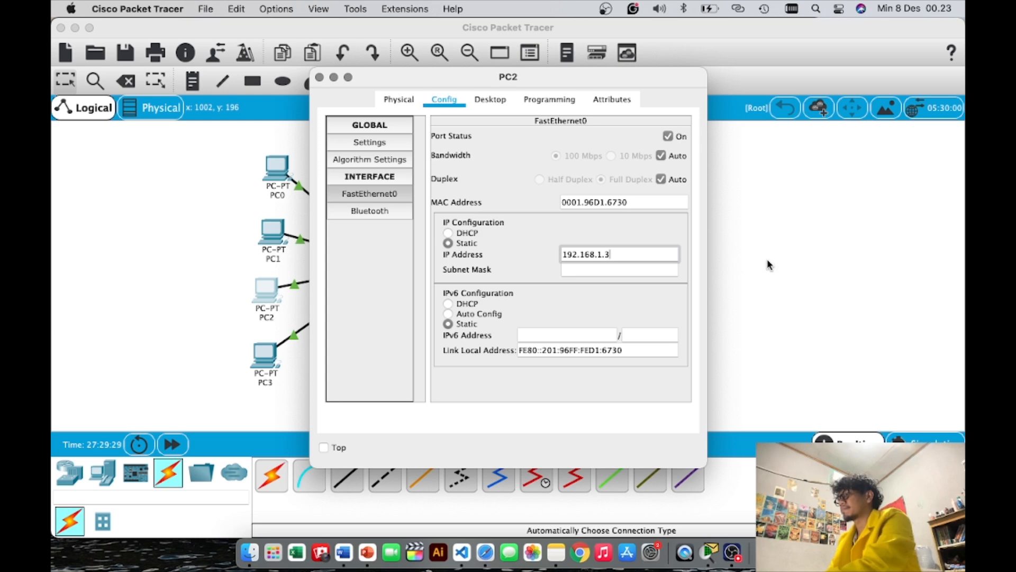
key(Tab)
click(769, 265)
Give PC3's FastEthernet0 interface the static IP address 192.168.1.4 with subnet mask 255.255.255.0, and return to the workspace.
click(266, 348)
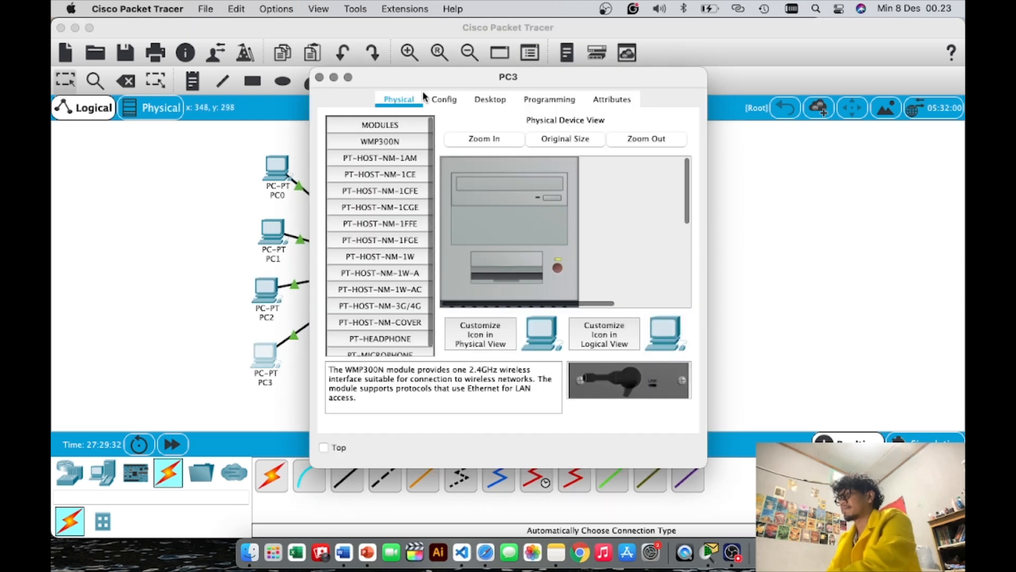
click(443, 98)
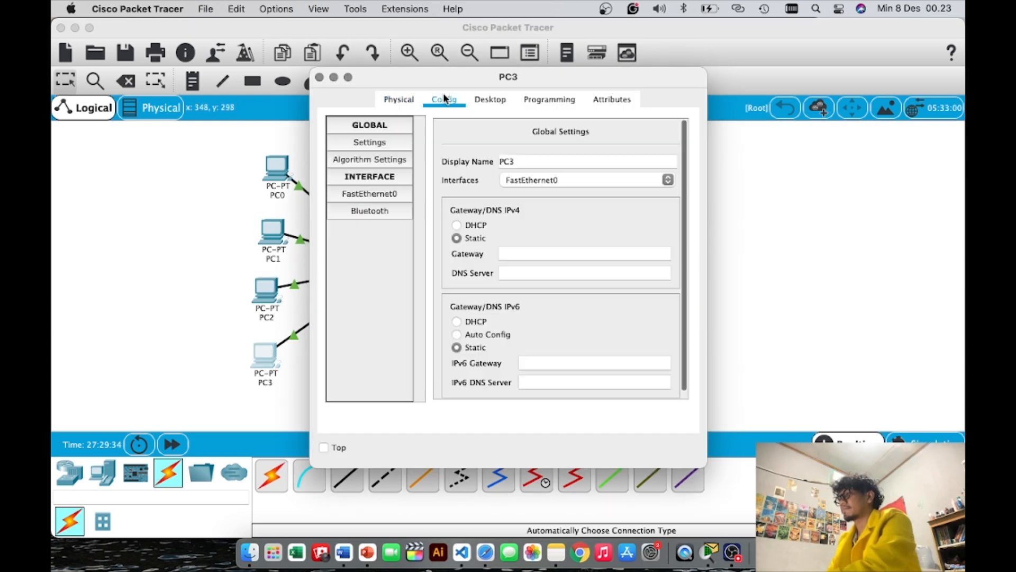
click(398, 193)
click(625, 255)
text(192.168)
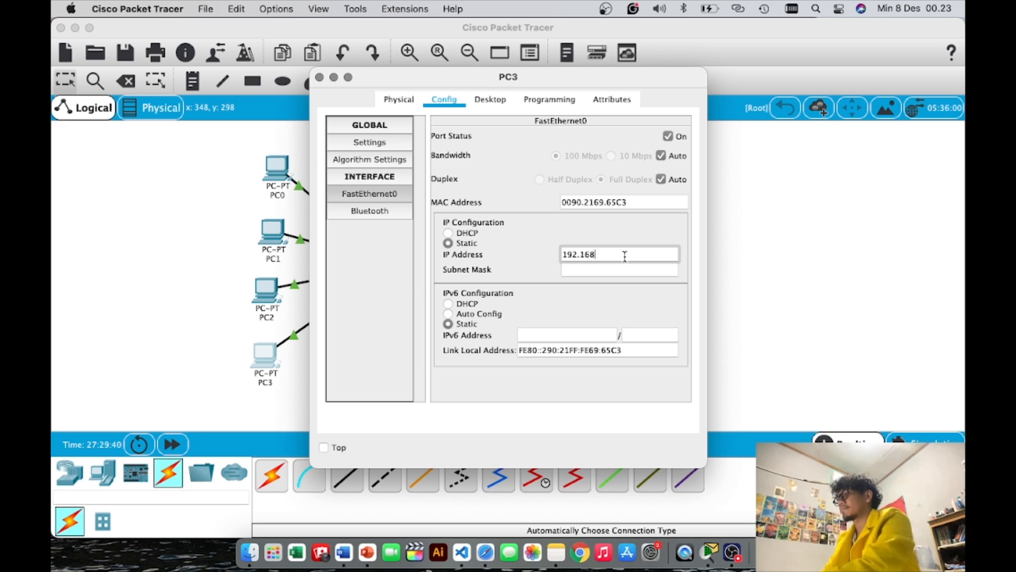
text(.1.4)
key(Tab)
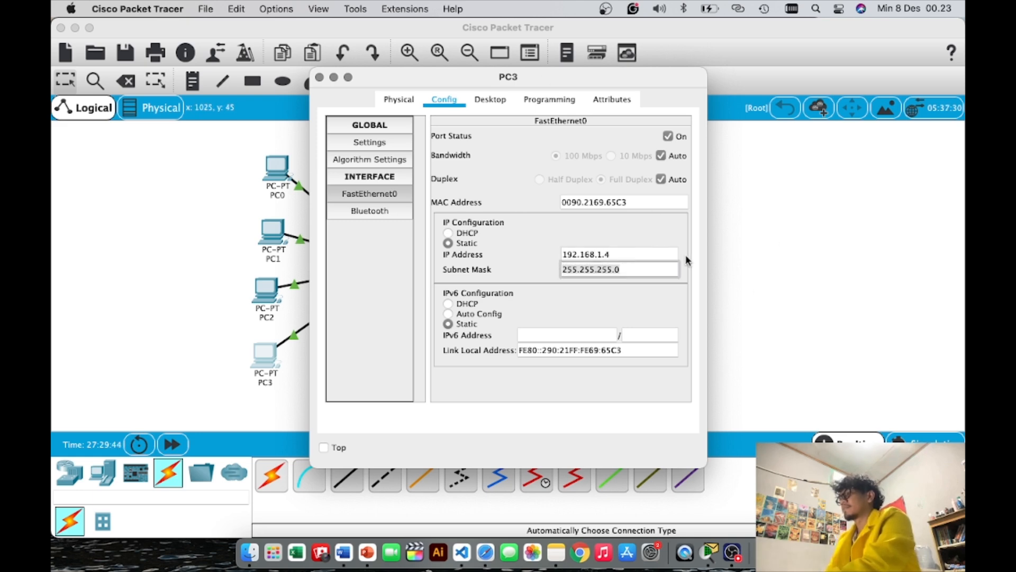
click(752, 272)
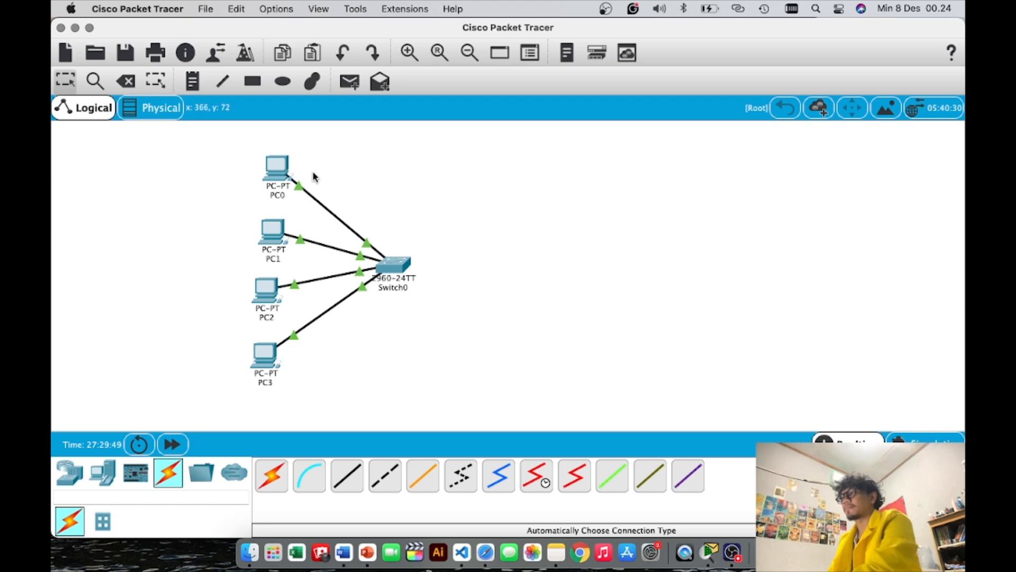
Open PC0's Command Prompt and ping PC1 at 192.168.1.2.
click(286, 170)
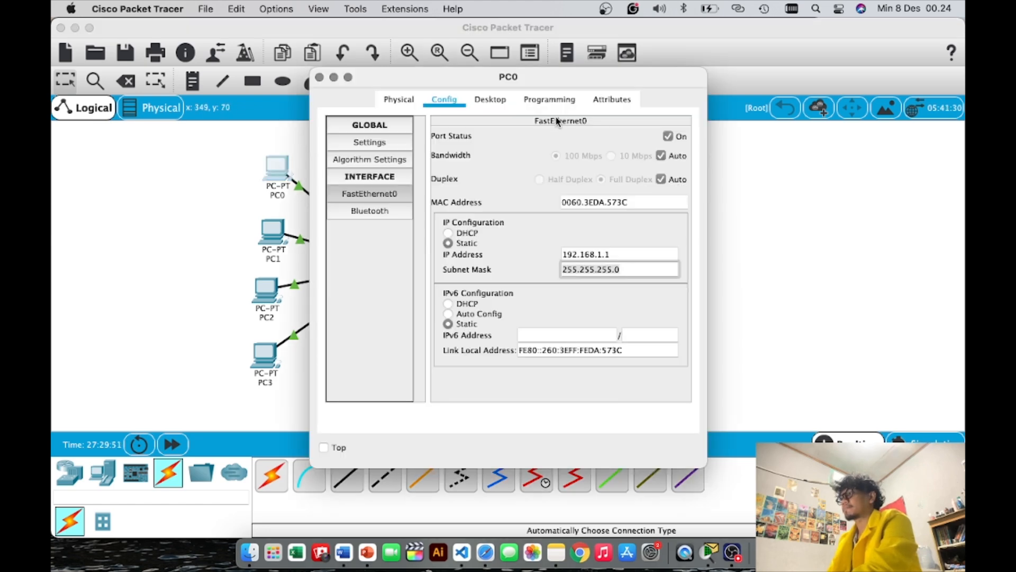
click(495, 99)
click(630, 161)
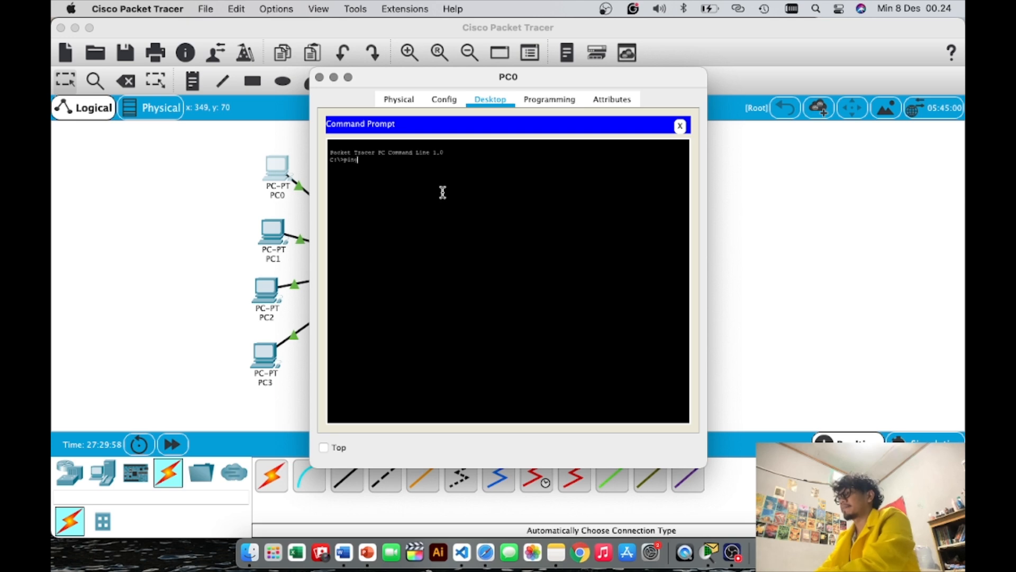
text(ping 192.168.1.2)
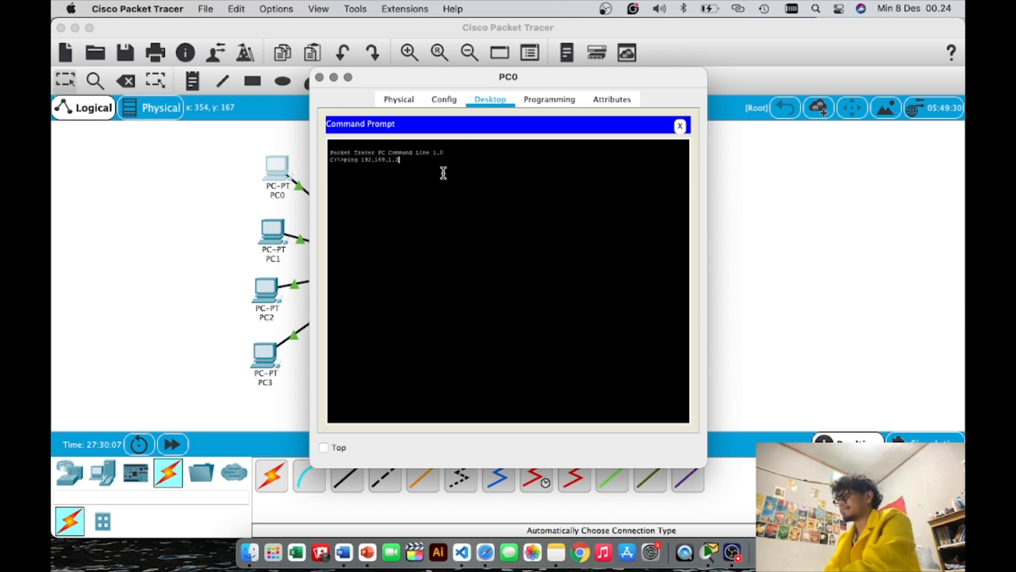
key(Return)
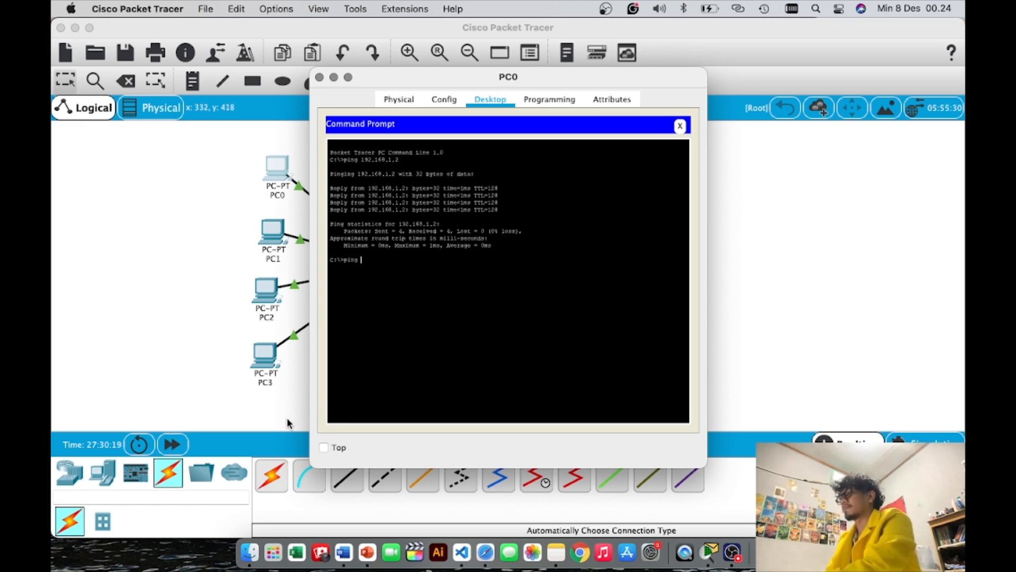
Ping PC2 at 192.168.1.3 and PC3 at 192.168.1.4 from PC0's Command Prompt.
text(192.168.1.3)
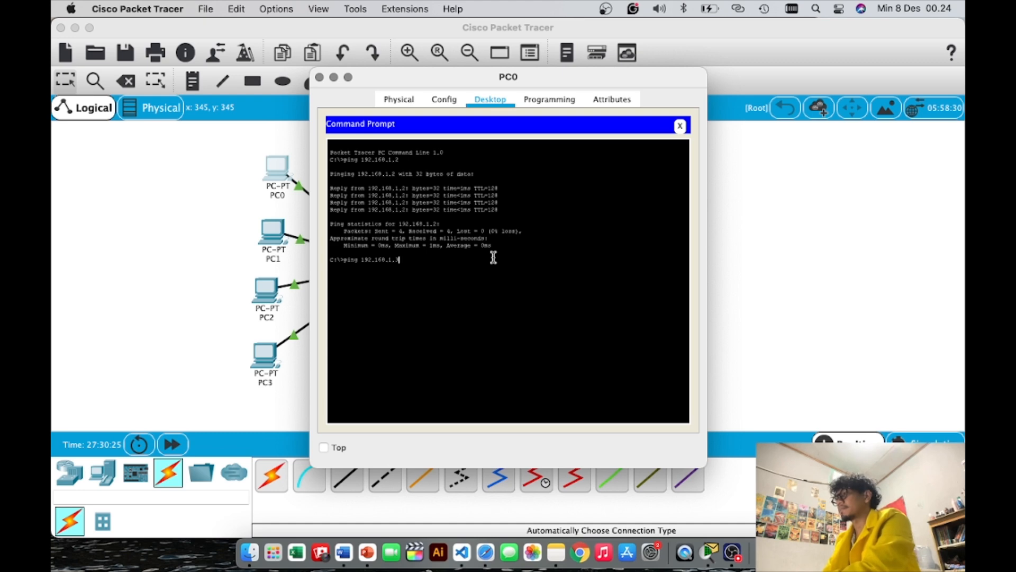
key(Return)
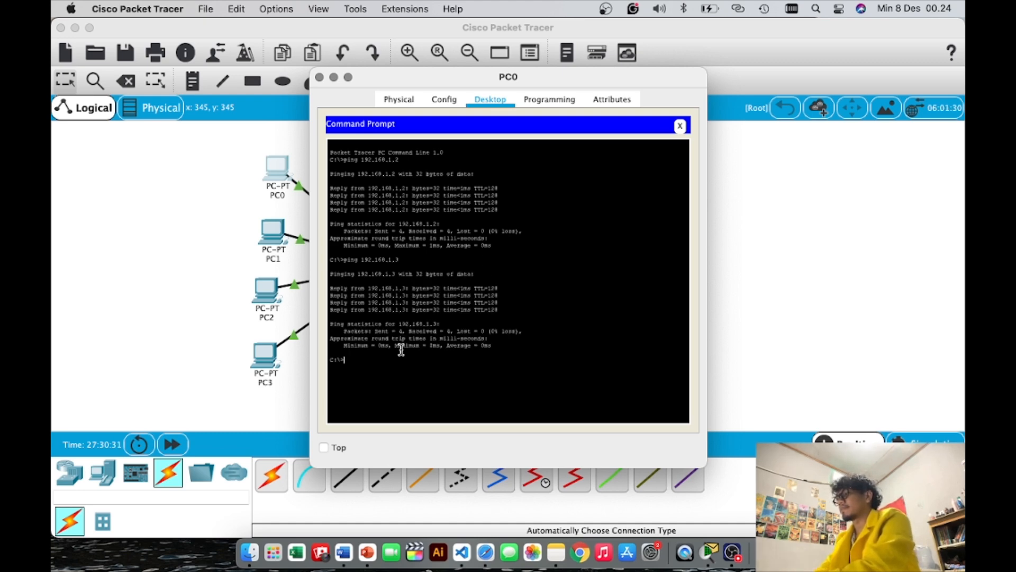
text(ping 192.168.1)
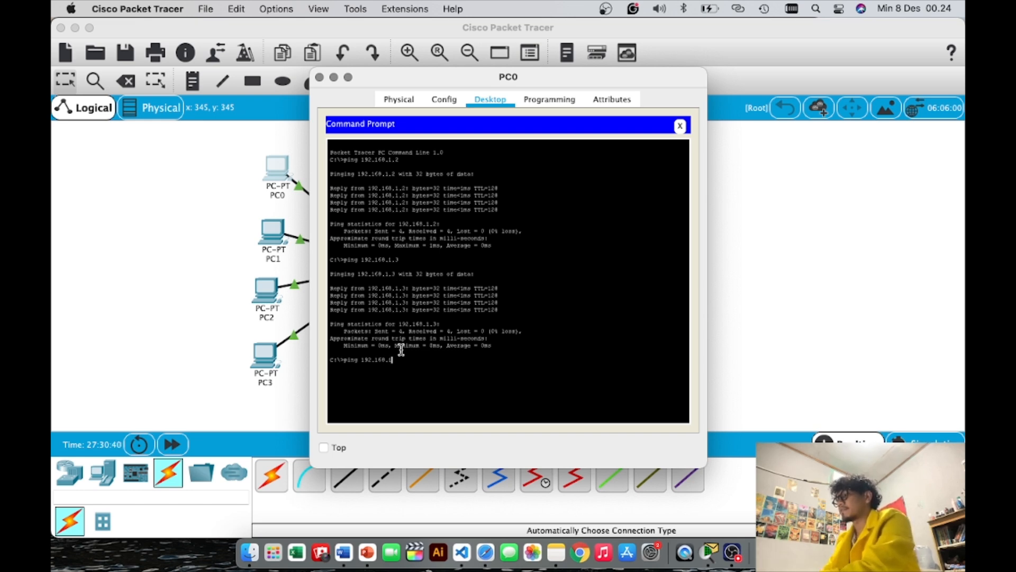
key(Return)
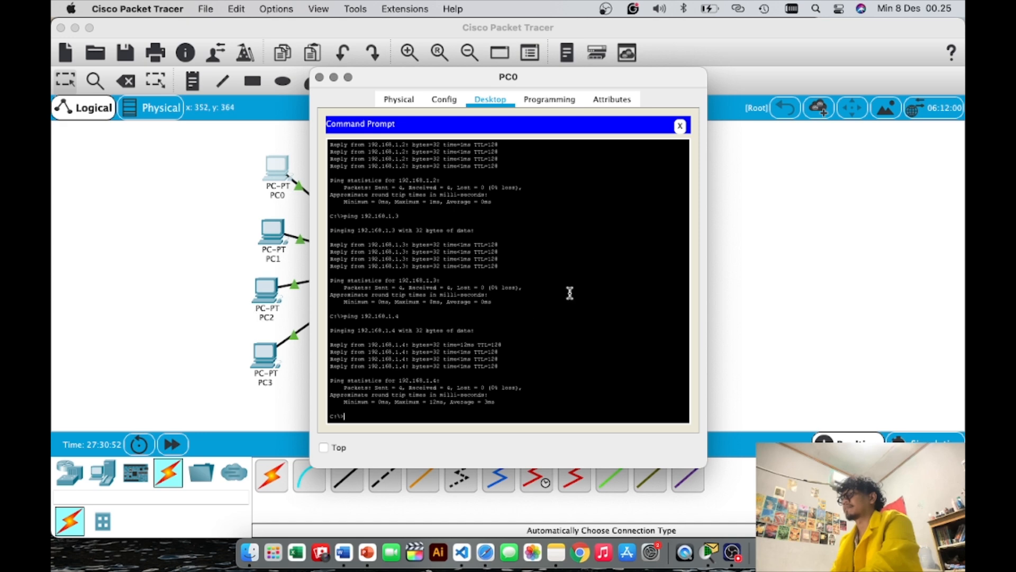
scroll(581, 287, up, 1)
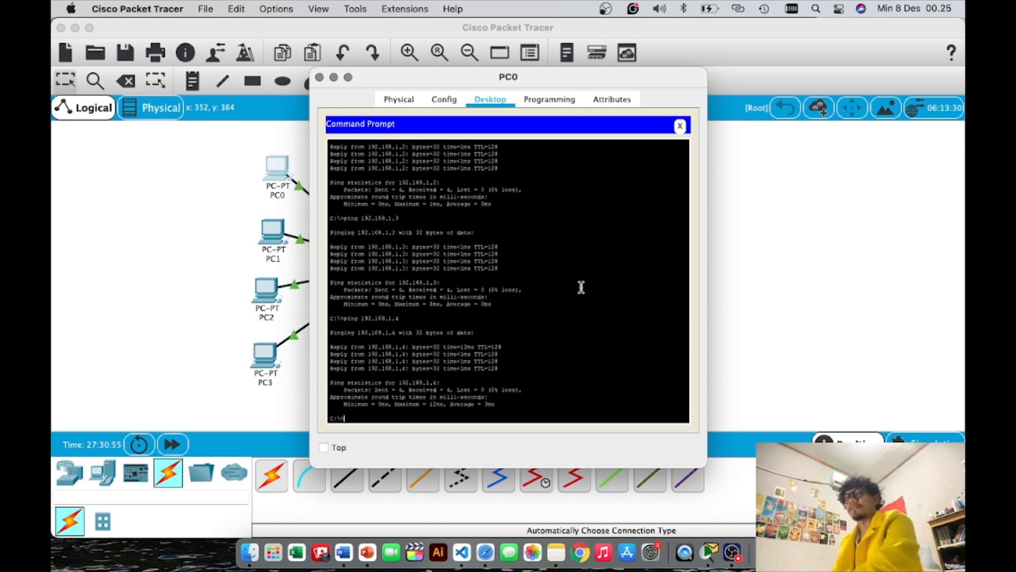
Switch from the assignment page back to Packet Tracer and place one Server-PT in the empty workspace beyond Switch0.
scroll(490, 265, up, 3)
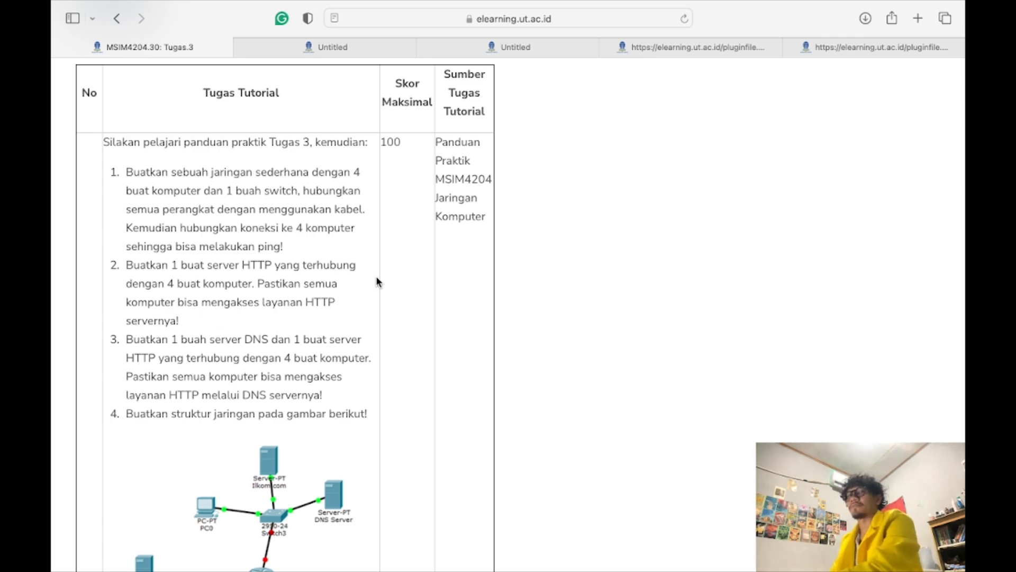
key(super+Tab)
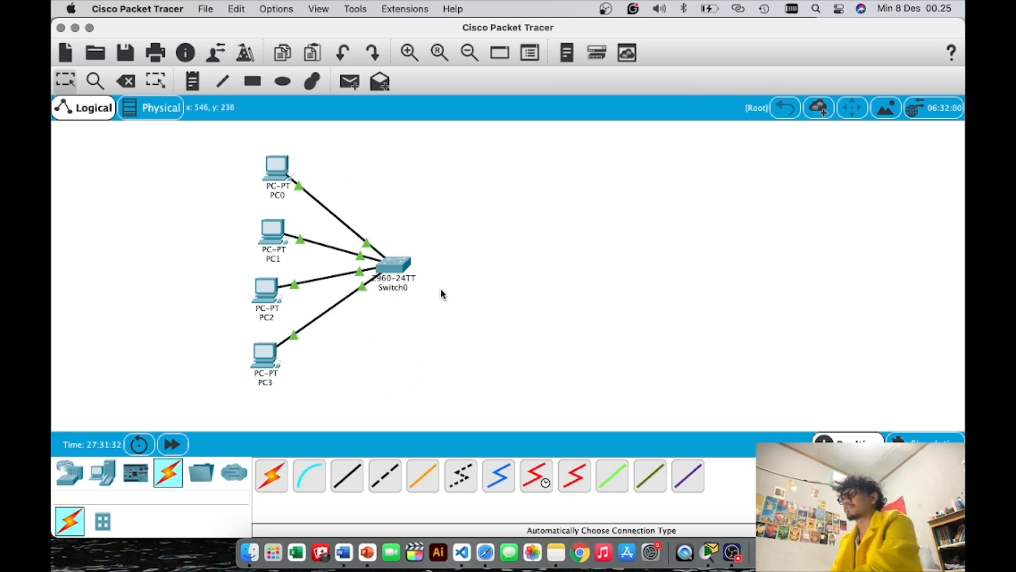
click(68, 475)
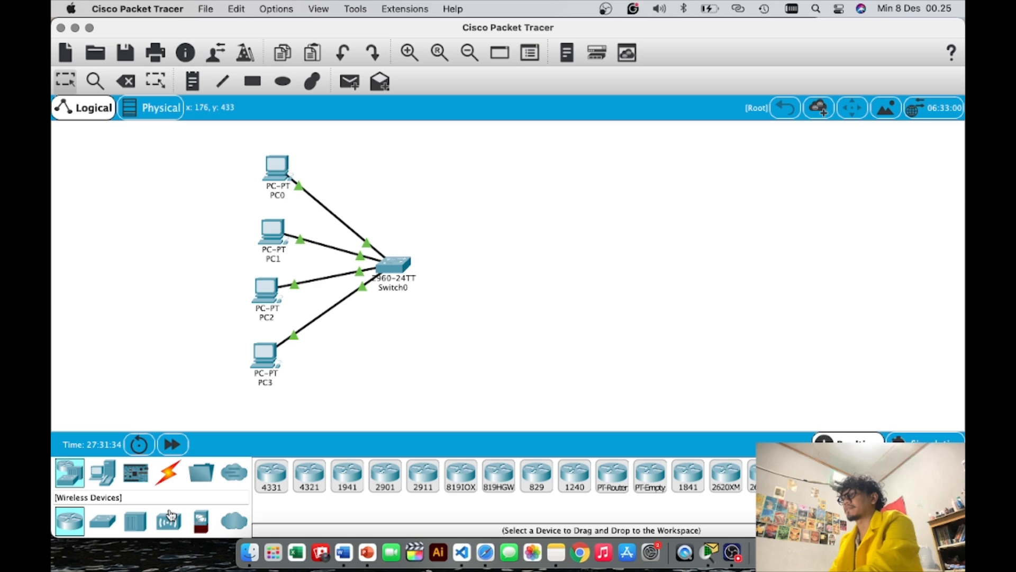
click(103, 474)
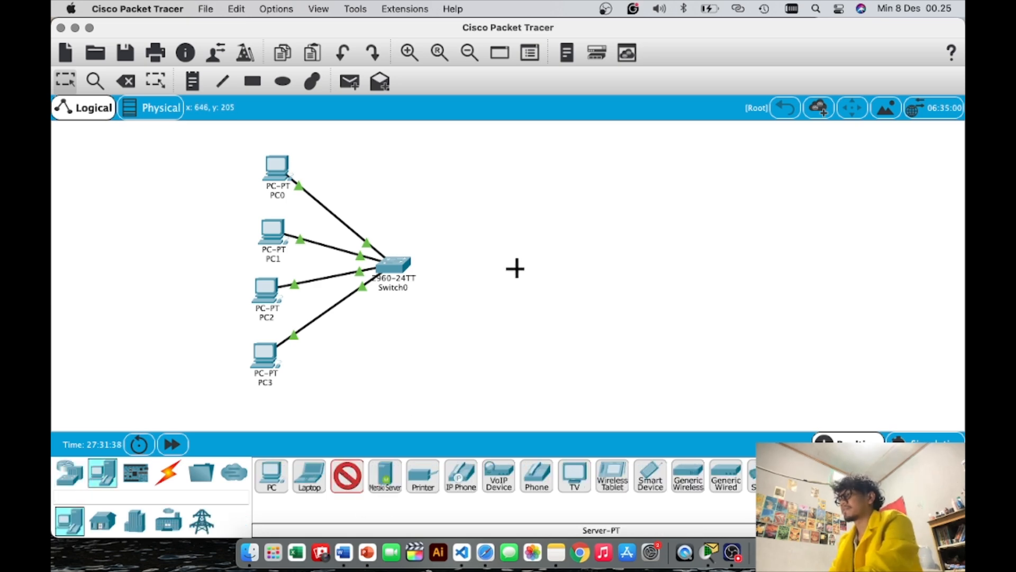
click(508, 167)
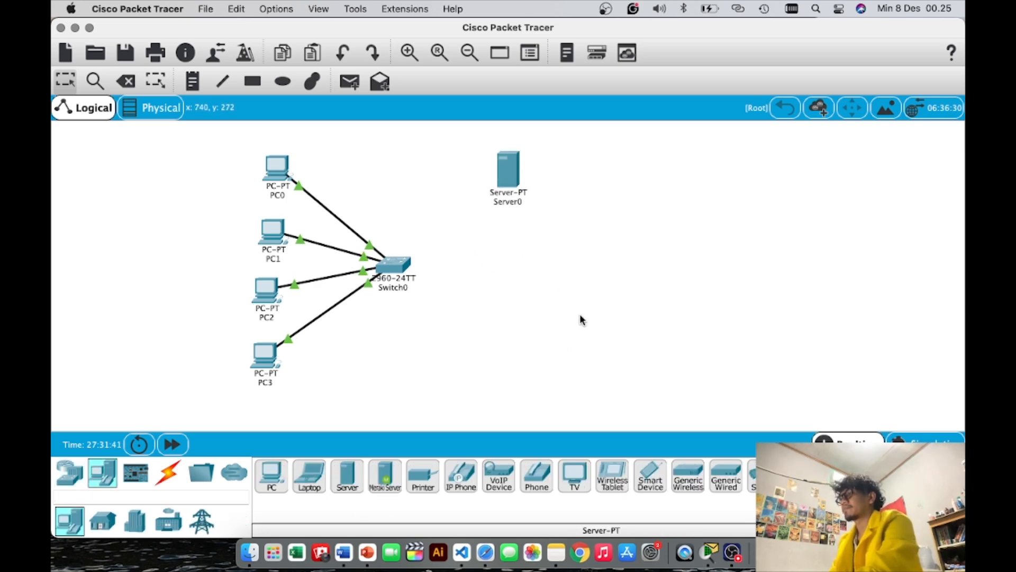
Give Server0's FastEthernet0 interface the static IP address 192.168.1.5 with the default subnet mask 255.255.255.0.
click(509, 169)
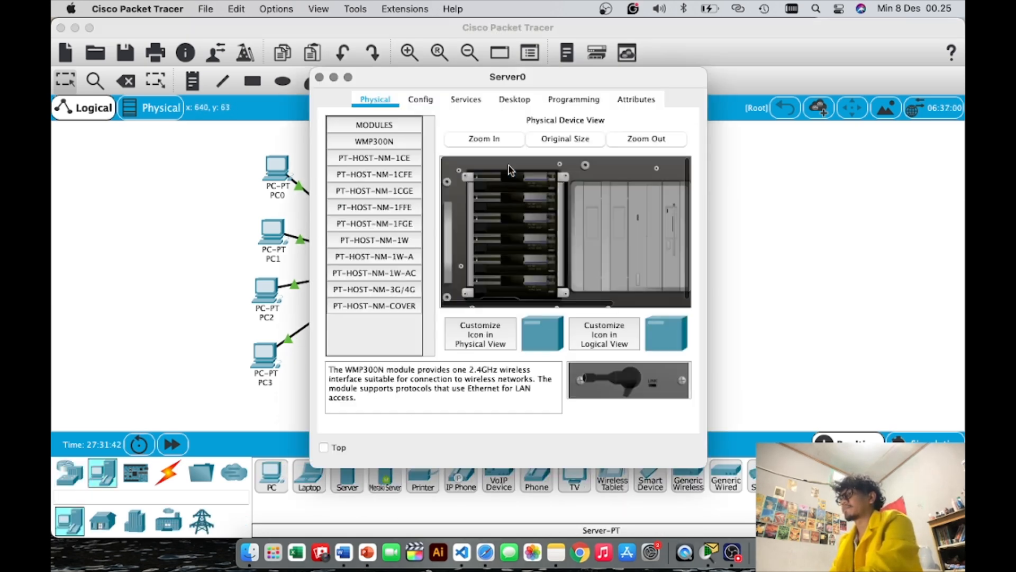
click(421, 99)
click(386, 194)
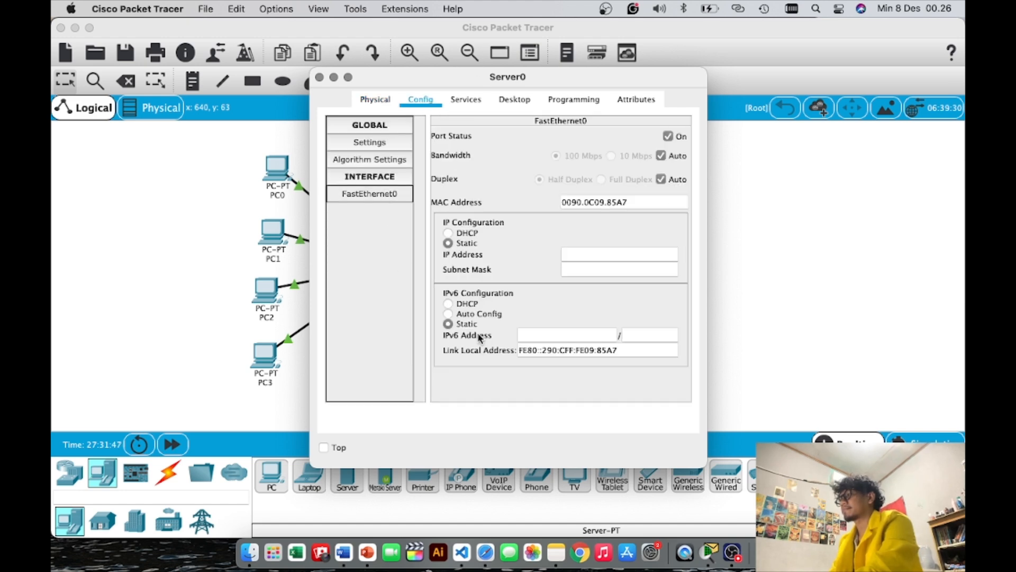
click(581, 256)
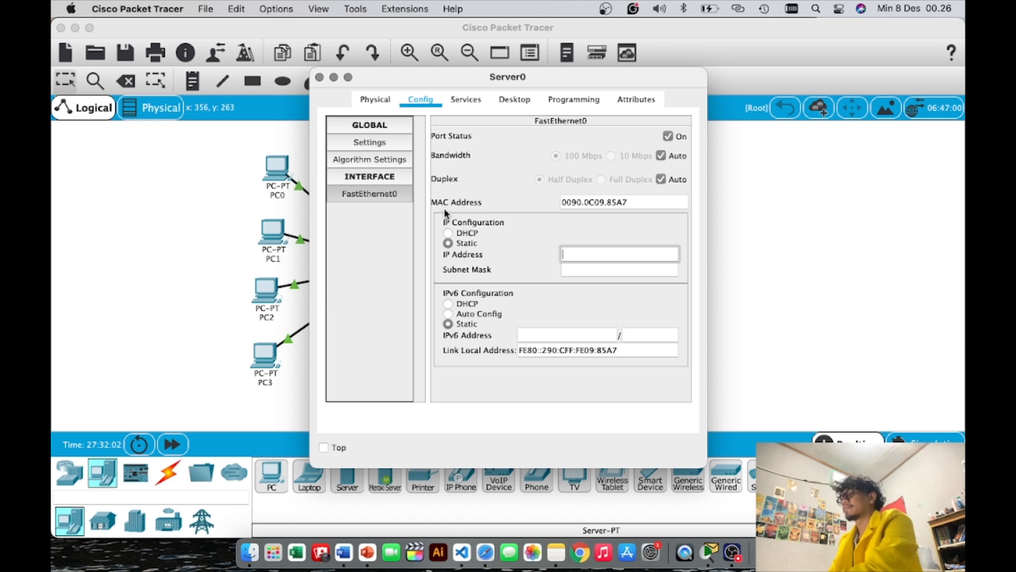
text(192.168)
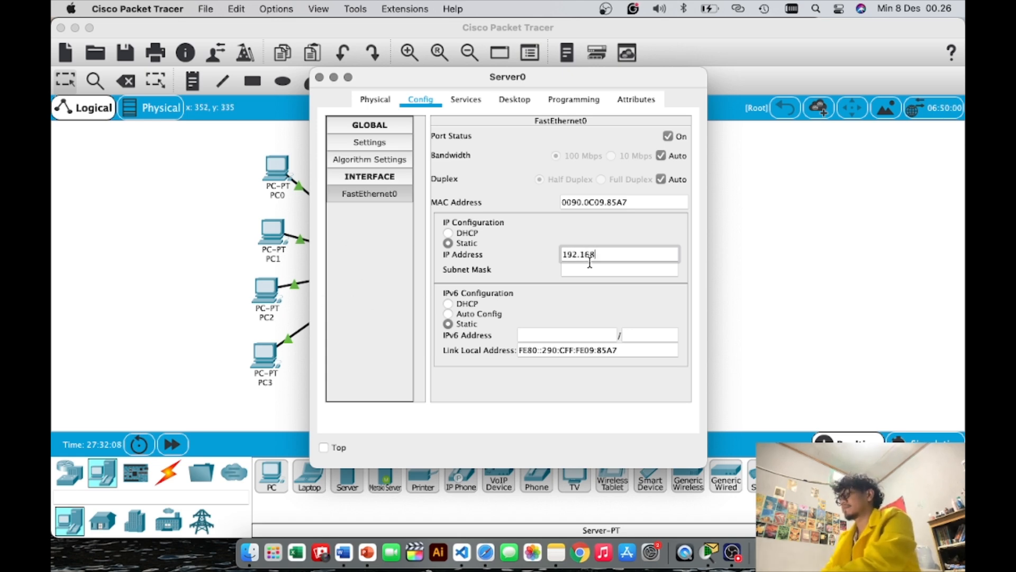
text(.1.5)
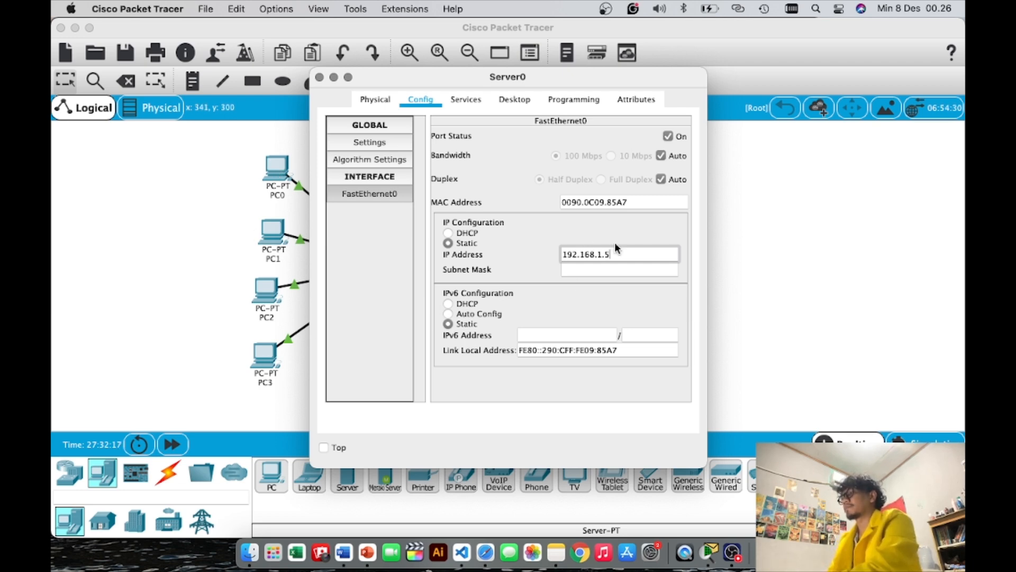
key(Tab)
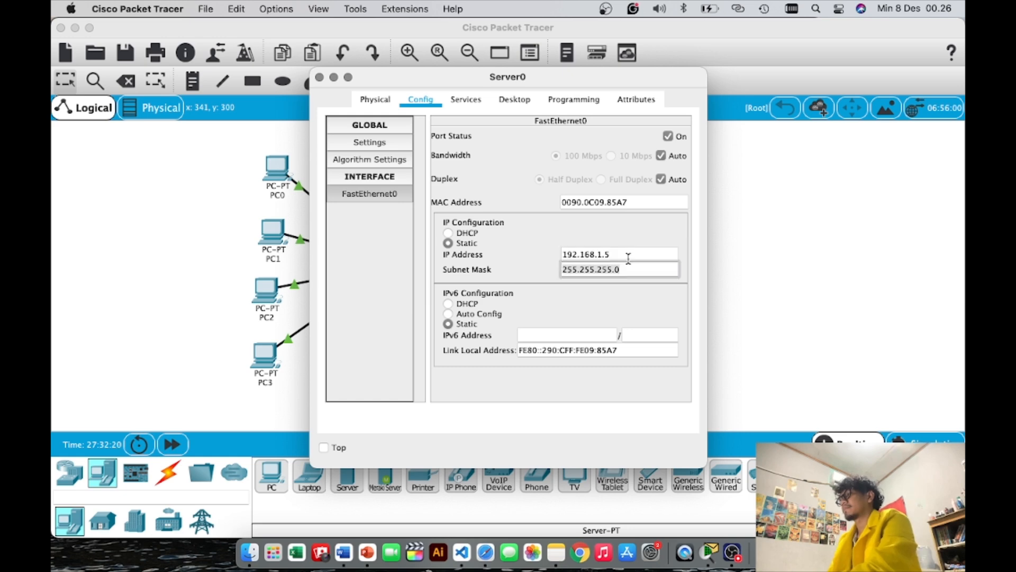
In Server0's HTTP service, replace index.html's welcome text with "SELAMAT TELAH BERHASIL MENGAKSES!", save over the existing file, and return to the workspace.
click(467, 100)
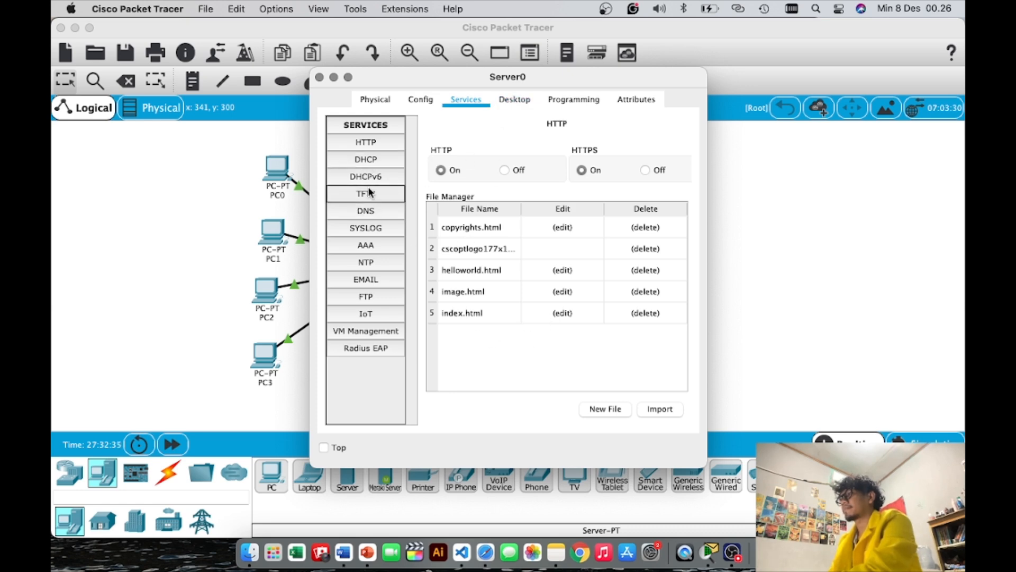
click(367, 140)
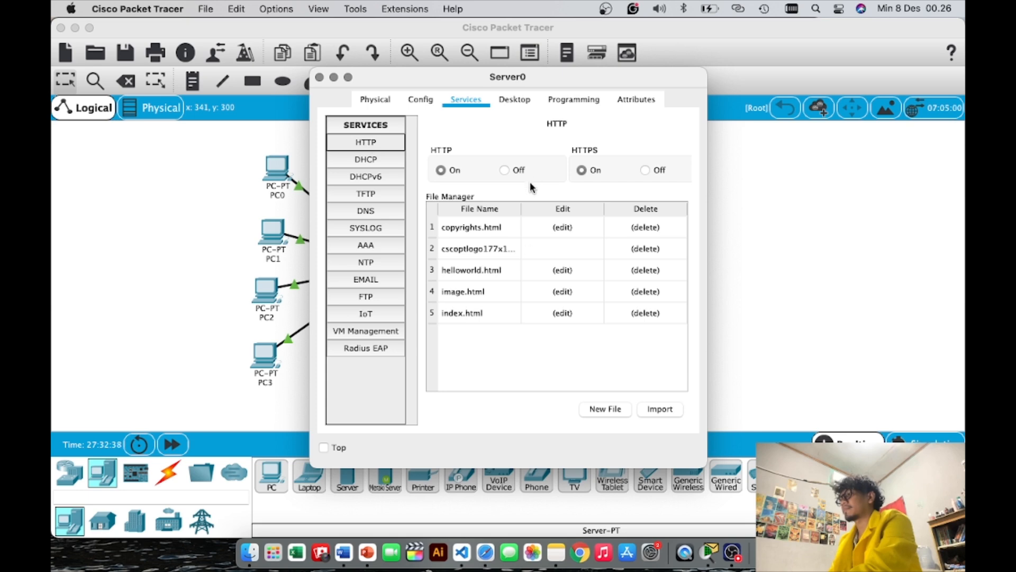
click(515, 99)
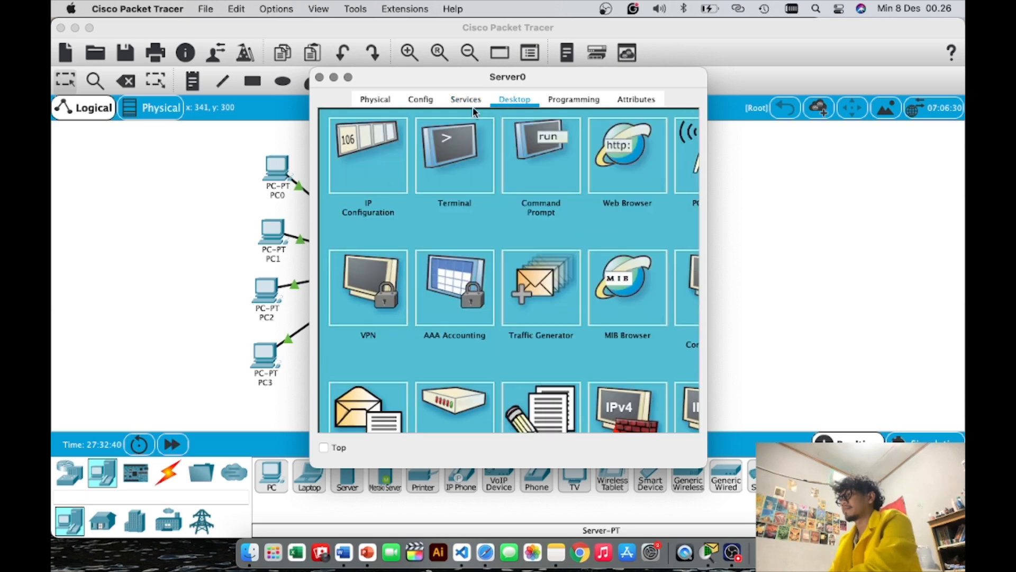
click(471, 102)
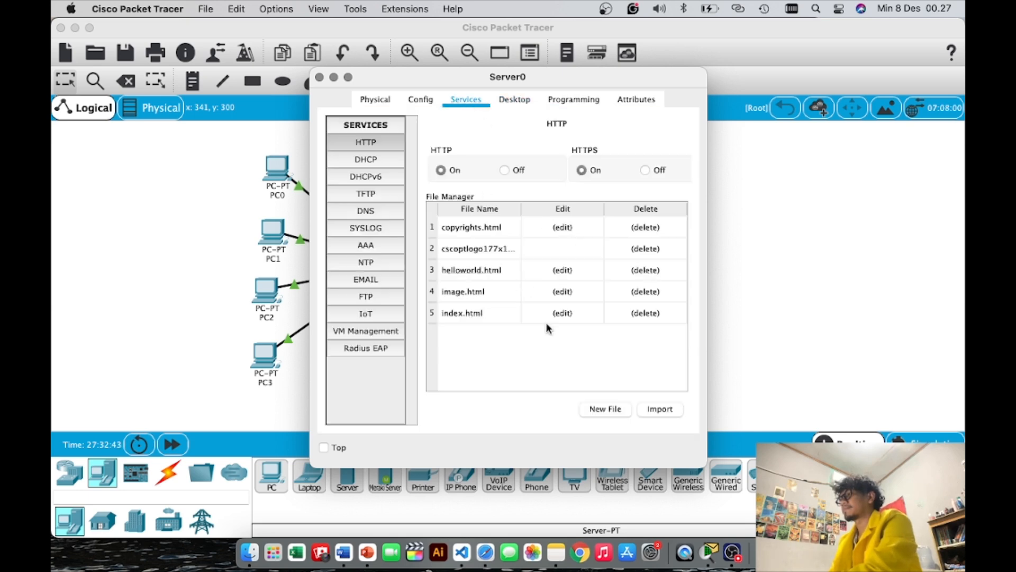
click(561, 314)
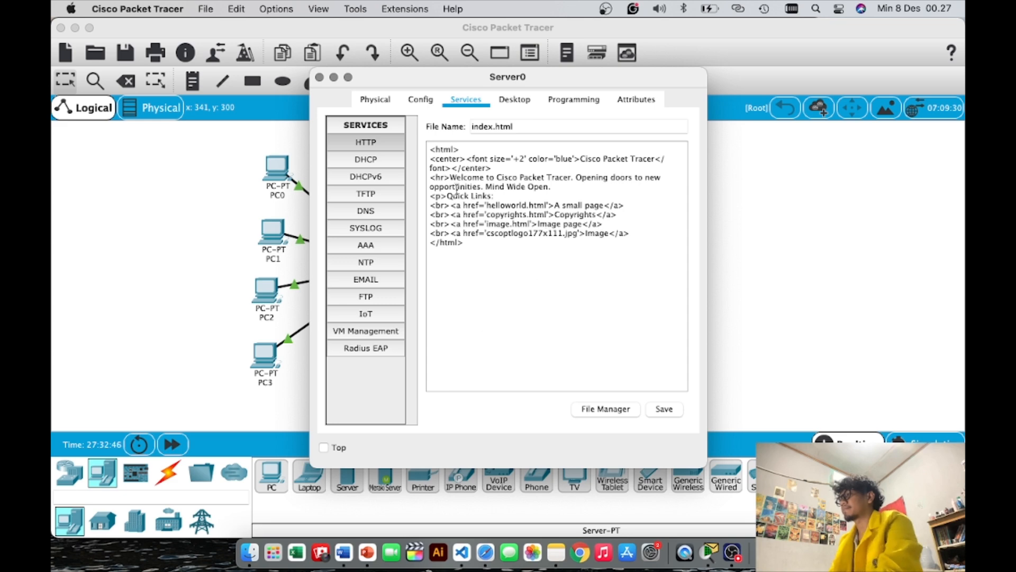
drag(450, 178, 554, 186)
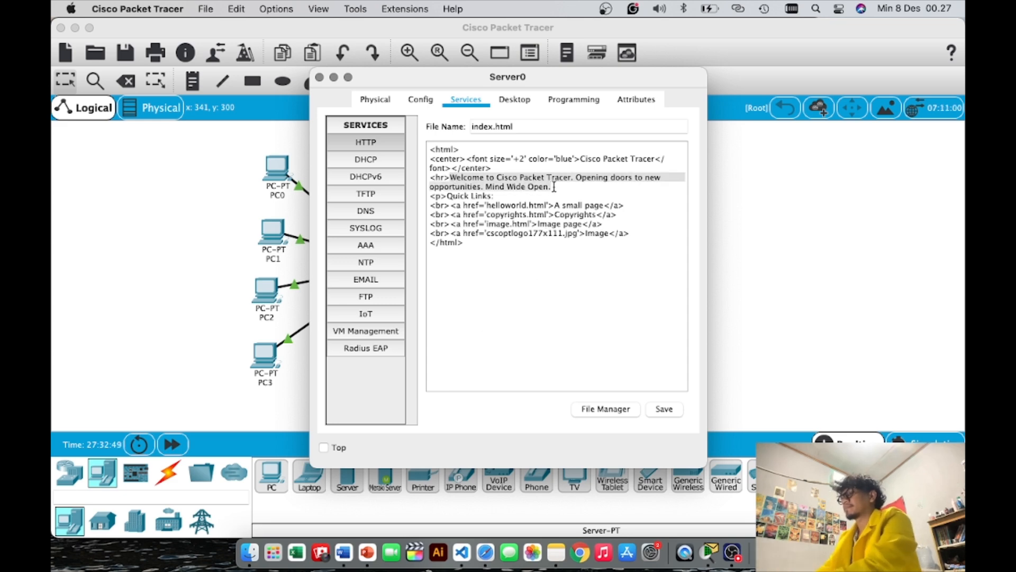
text(SELAMAT TELAH BERHASI)
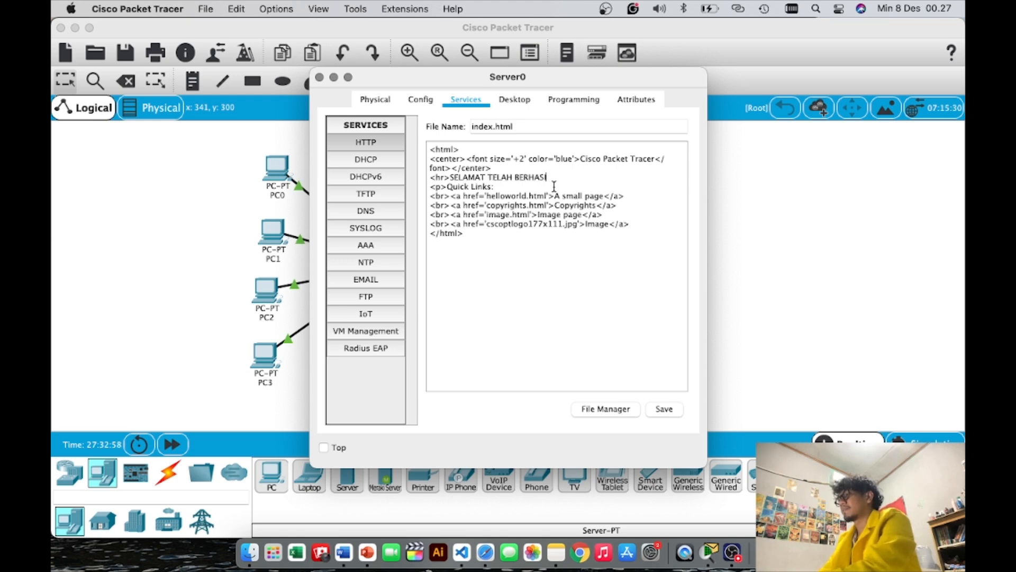
text(L MENGAKSES!)
click(602, 296)
click(664, 410)
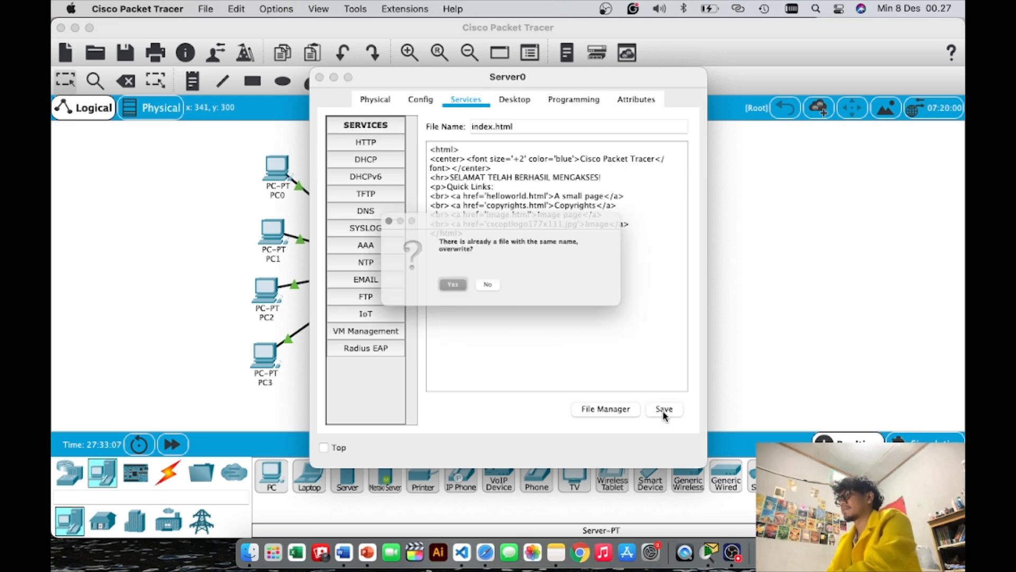
click(430, 286)
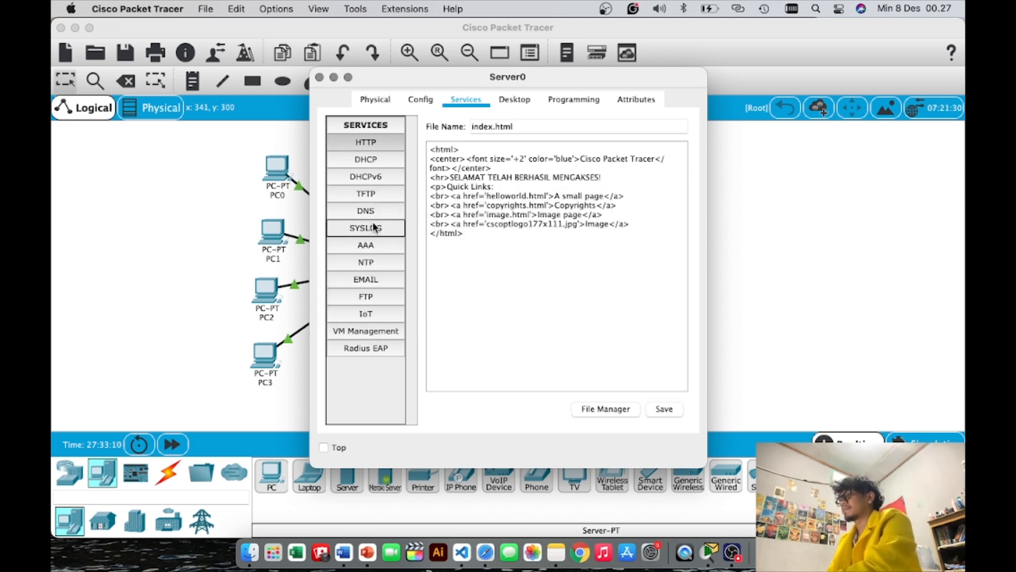
click(420, 99)
click(382, 100)
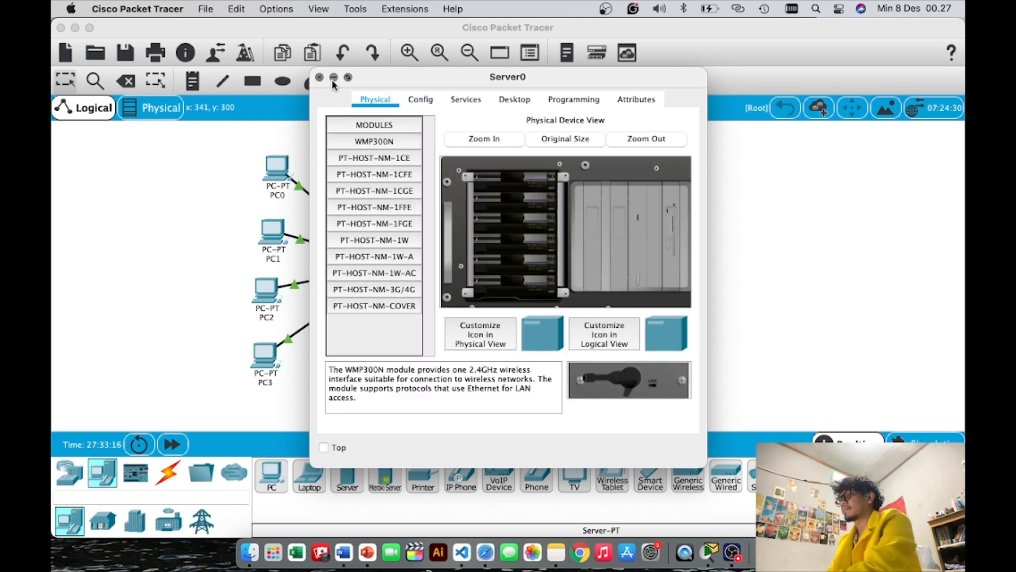
click(333, 78)
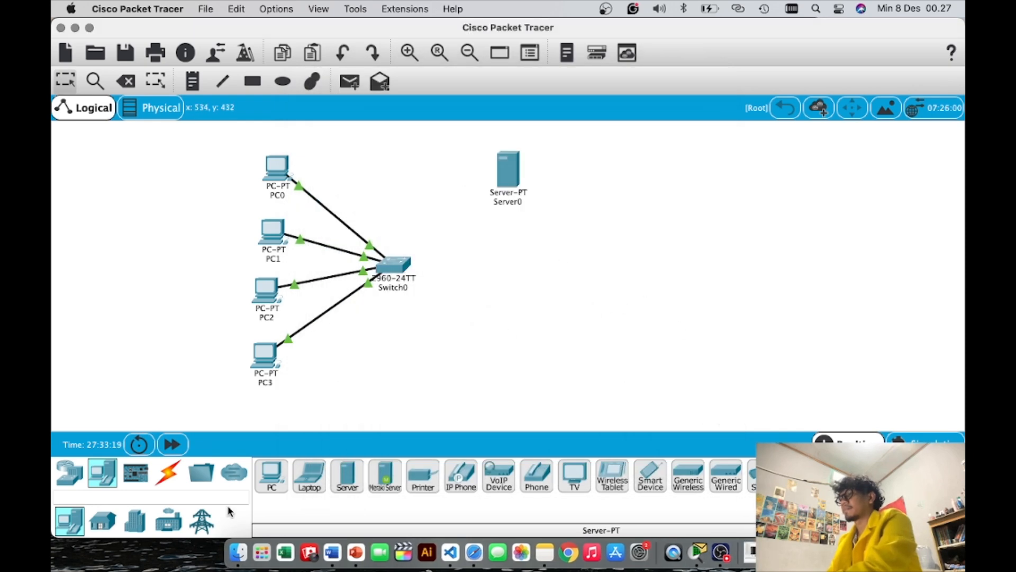
Connect Switch0 to Server0 with an automatically chosen cable, and move Server0 down level with the switch.
click(165, 475)
click(271, 475)
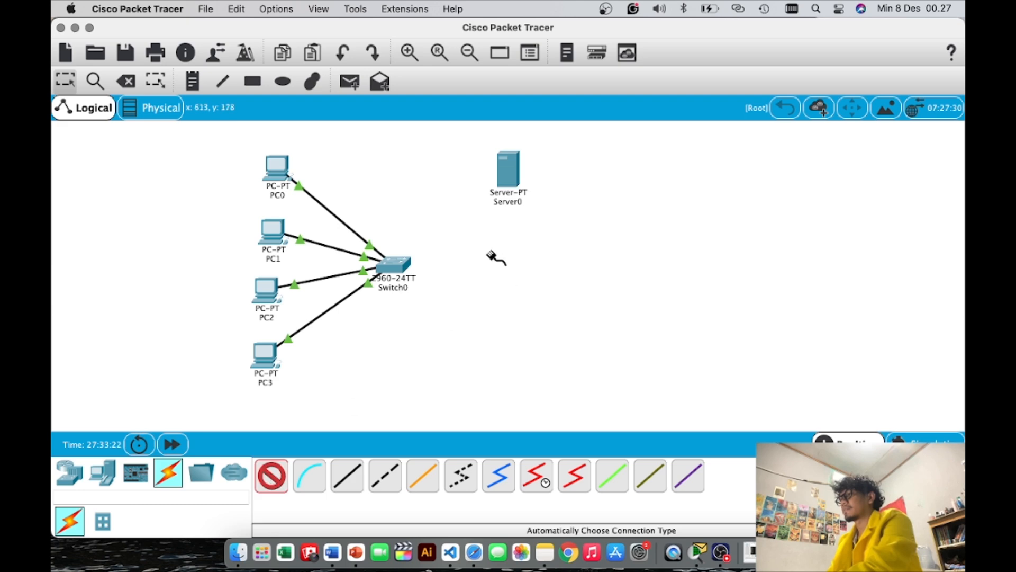
click(403, 267)
click(512, 176)
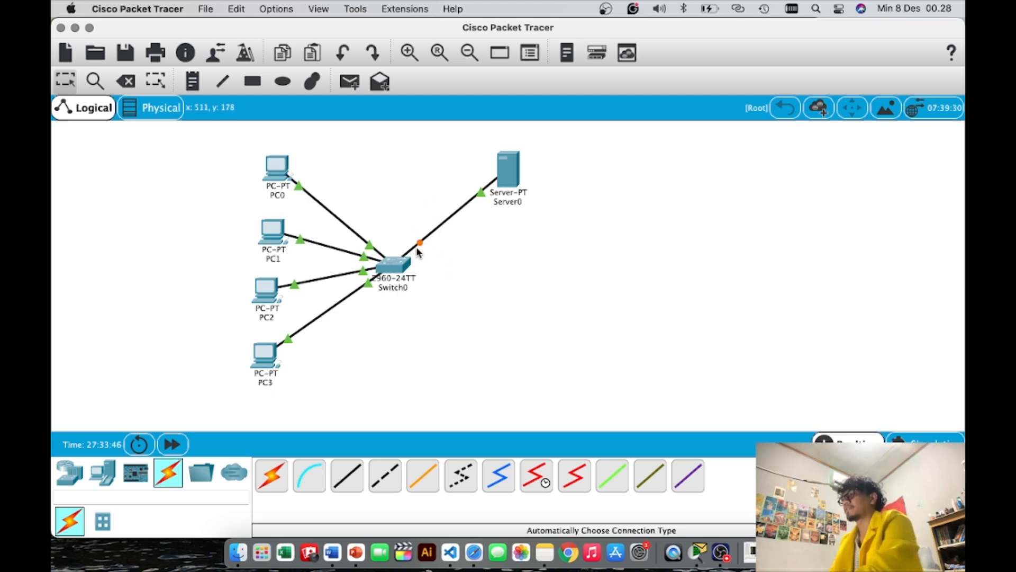
drag(509, 169, 521, 260)
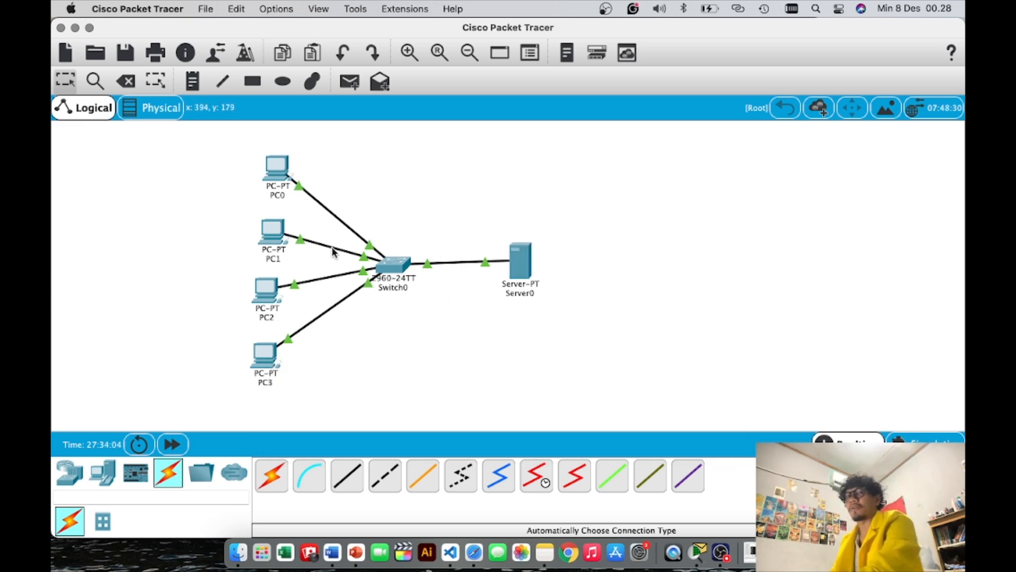
Load 192.168.1.5 in PC0's Web Browser to test the HTTP server, and return to the workspace.
click(283, 172)
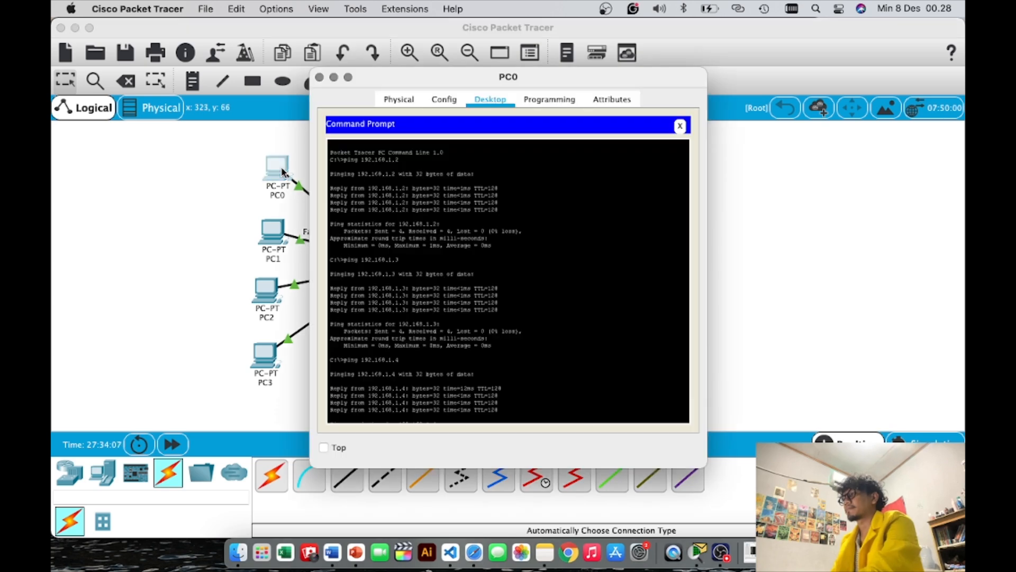
click(680, 126)
scroll(643, 160, right, 2)
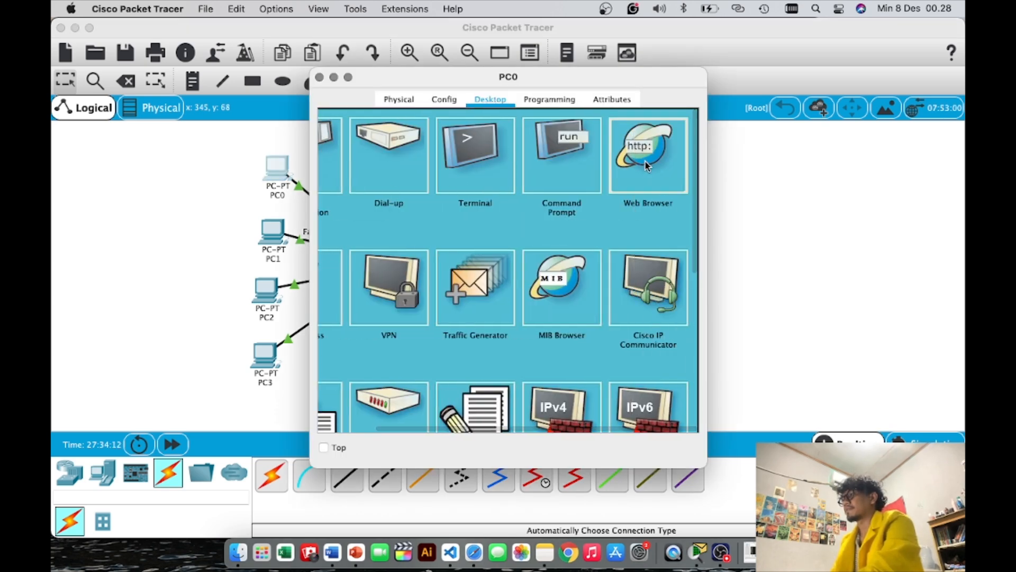
click(643, 160)
click(539, 144)
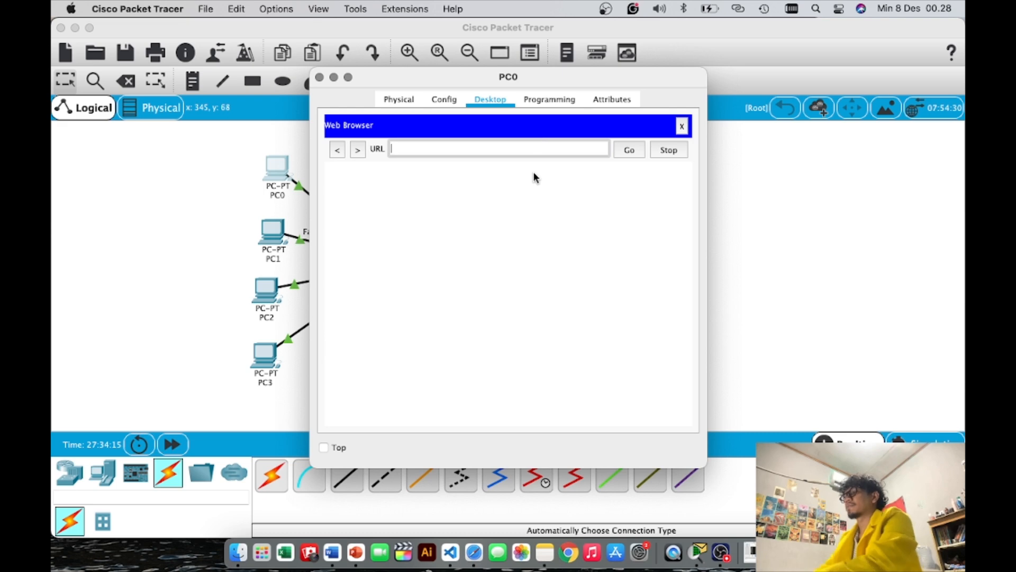
text(192.168.1.5)
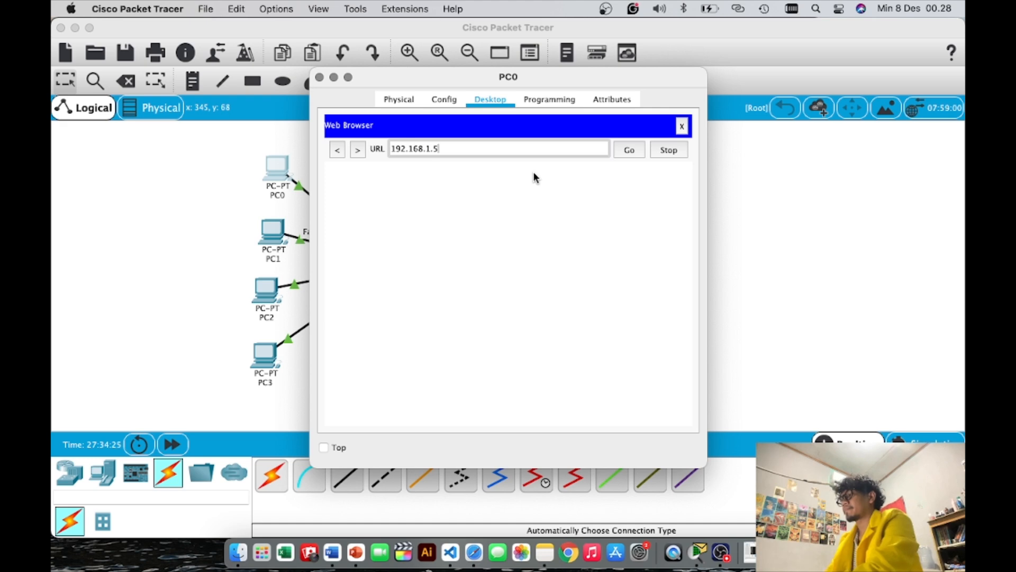
key(Return)
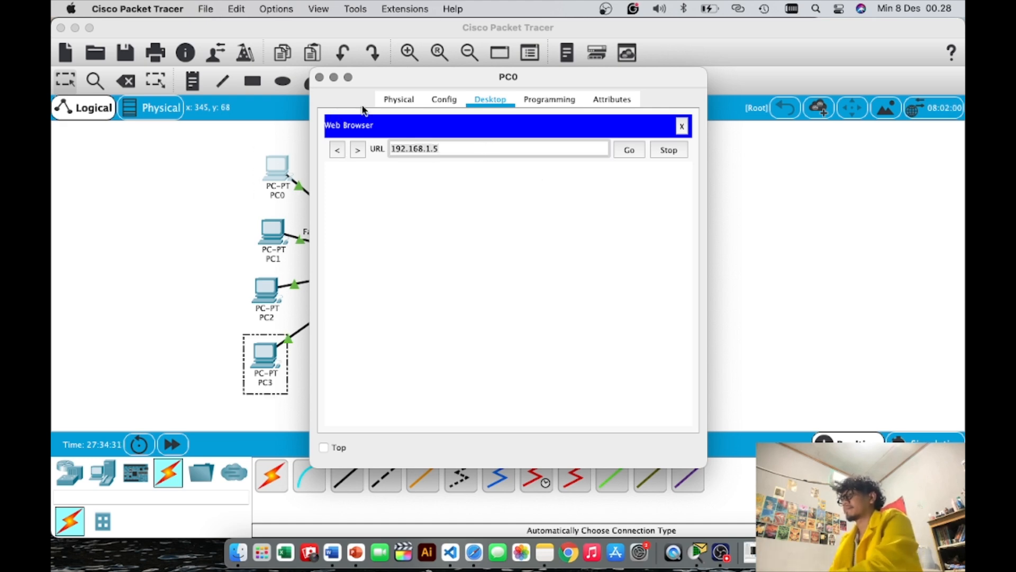
click(484, 158)
click(629, 151)
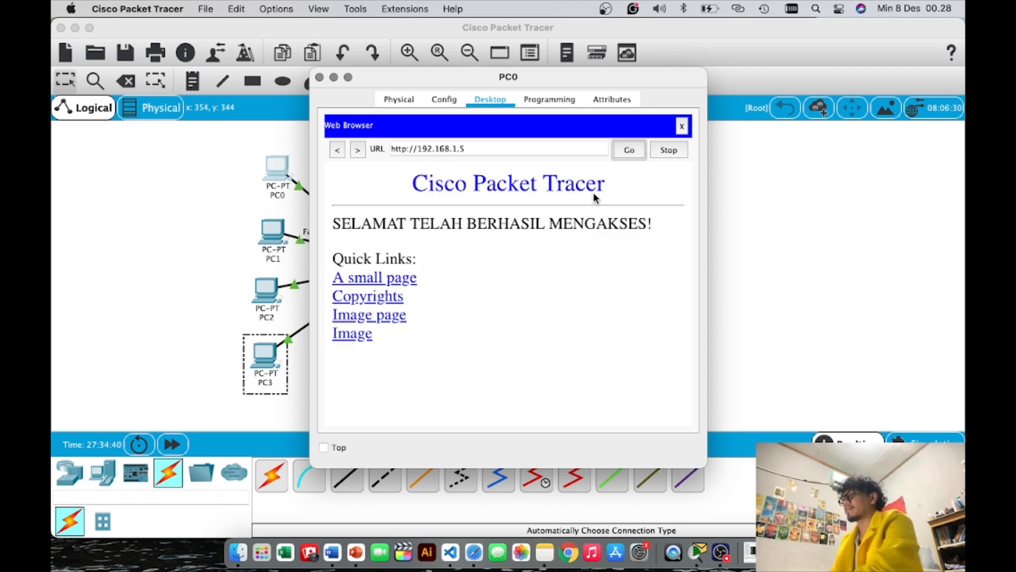
click(681, 126)
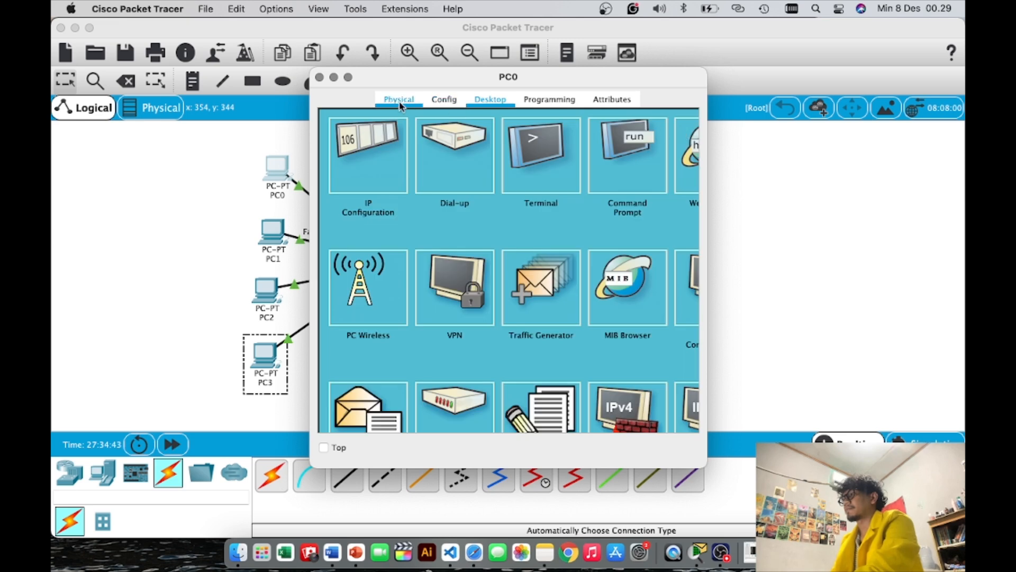
click(320, 77)
Load 192.168.1.5 in PC1's Web Browser to test the HTTP server, and return to the workspace.
click(276, 239)
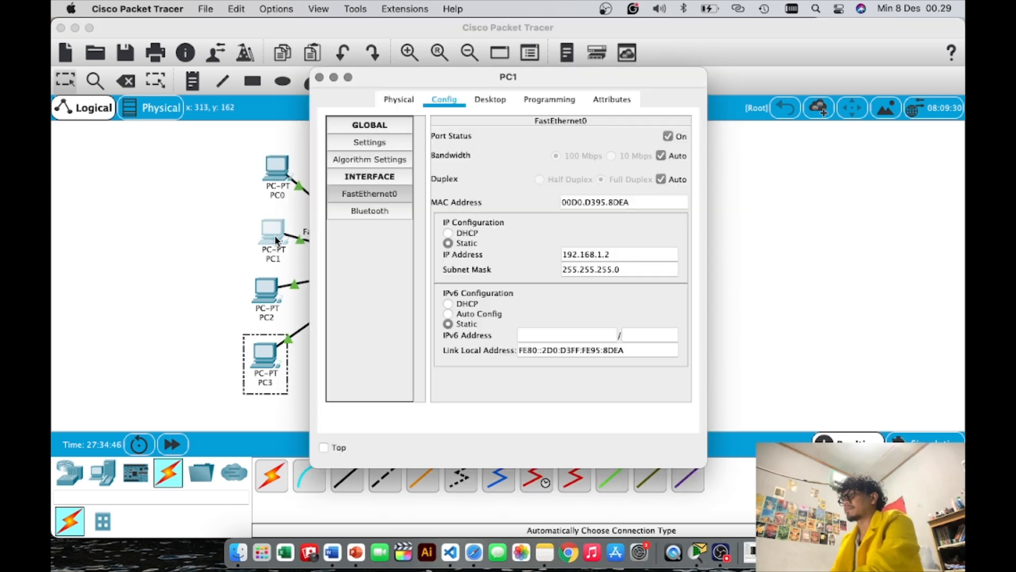
click(494, 101)
scroll(677, 159, right, 3)
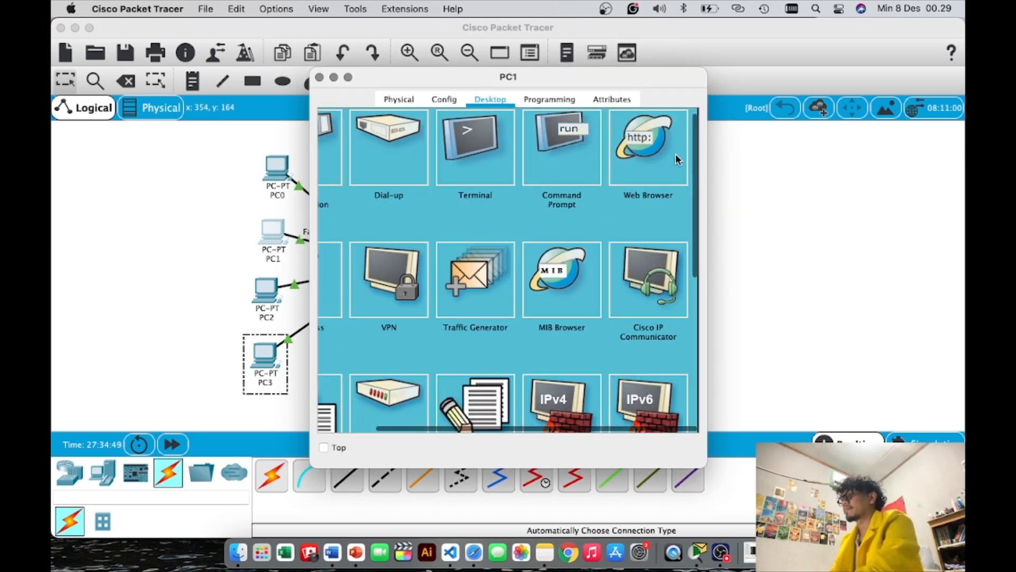
click(678, 159)
click(506, 149)
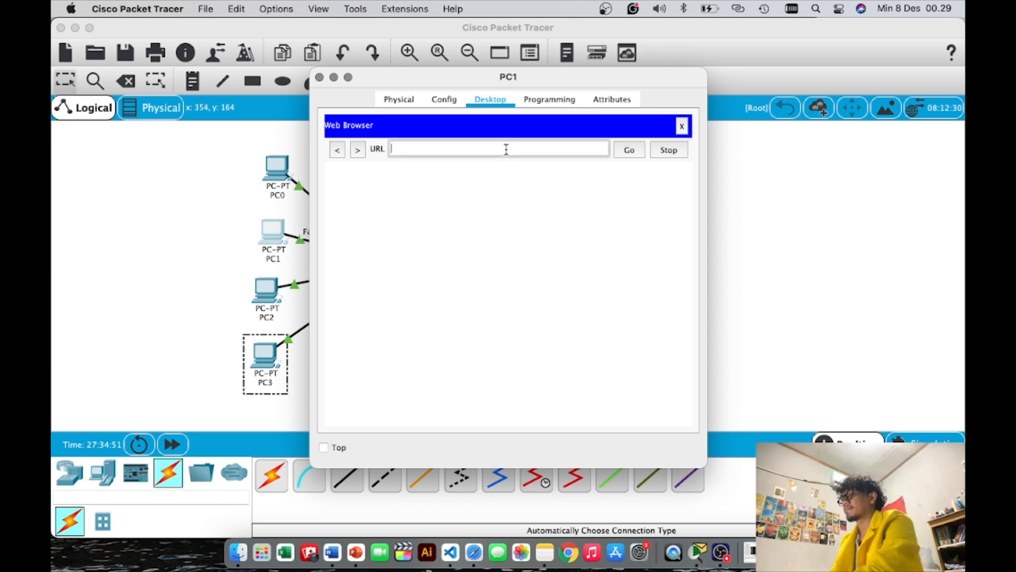
text(192.168.1.5)
click(630, 149)
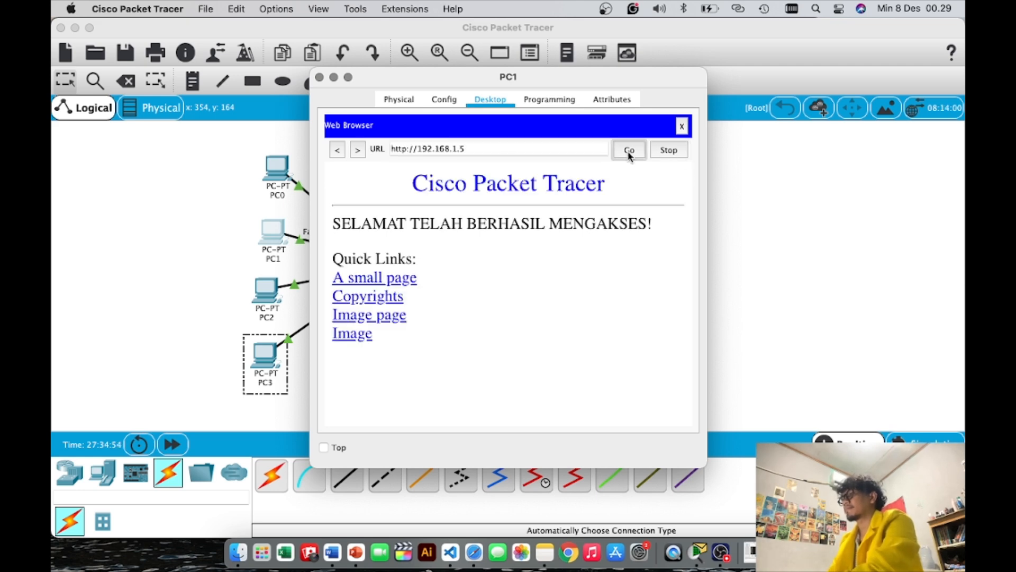
click(683, 125)
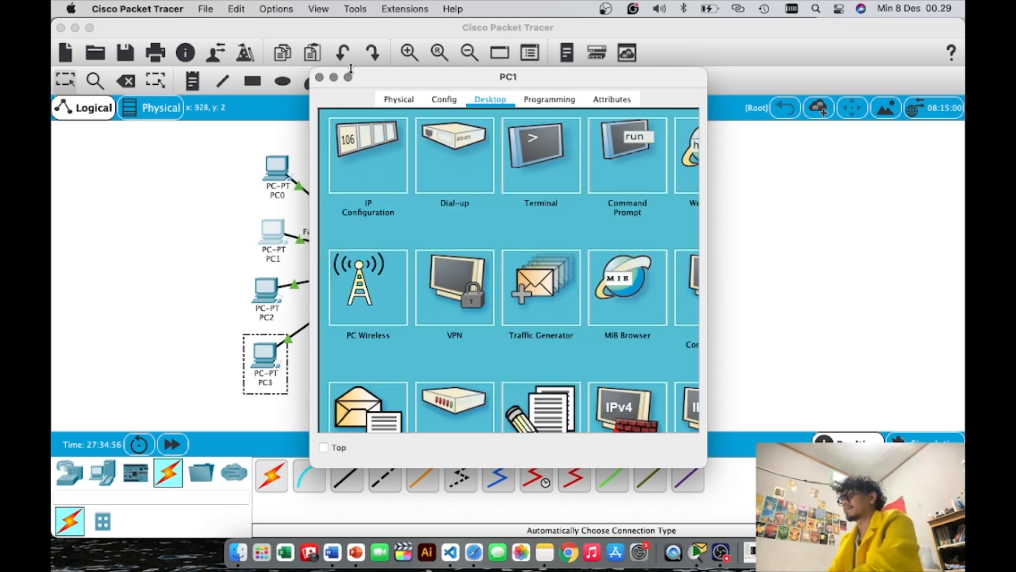
click(319, 77)
Load 192.168.1.5 in PC2's Web Browser to test the HTTP server, and return to the workspace.
click(262, 295)
click(490, 100)
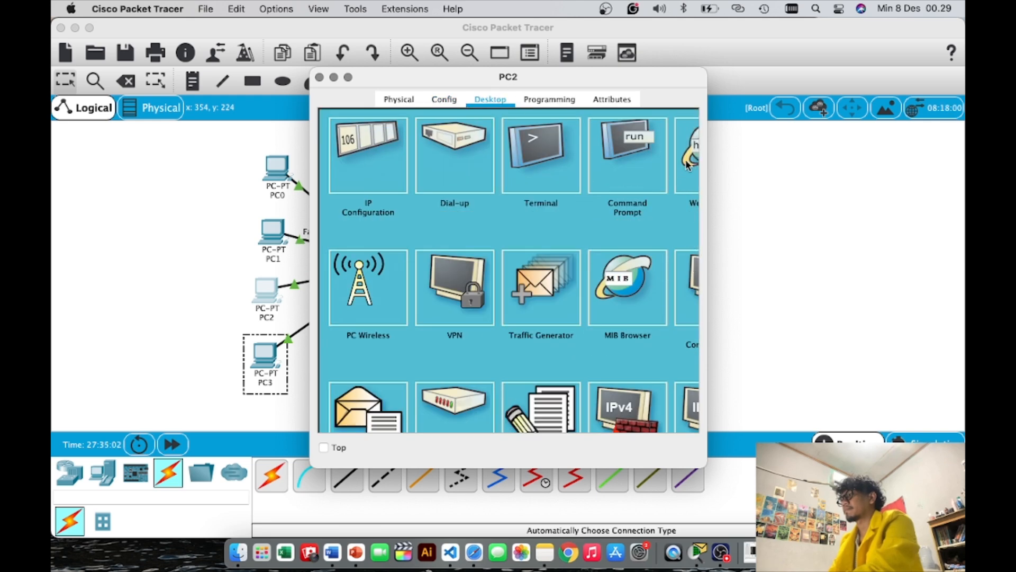
click(687, 158)
click(530, 146)
text(192.168.1.5)
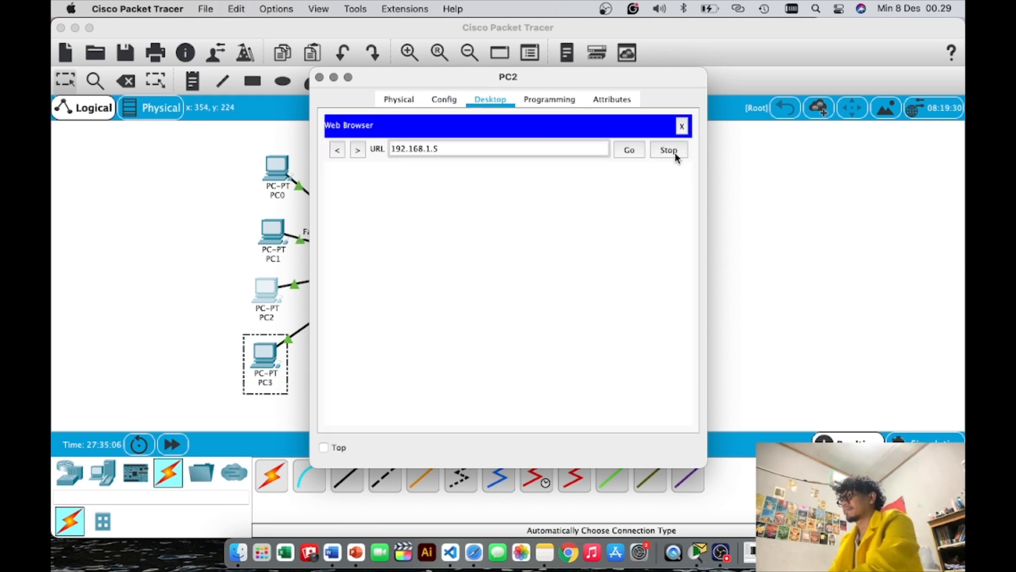
click(630, 150)
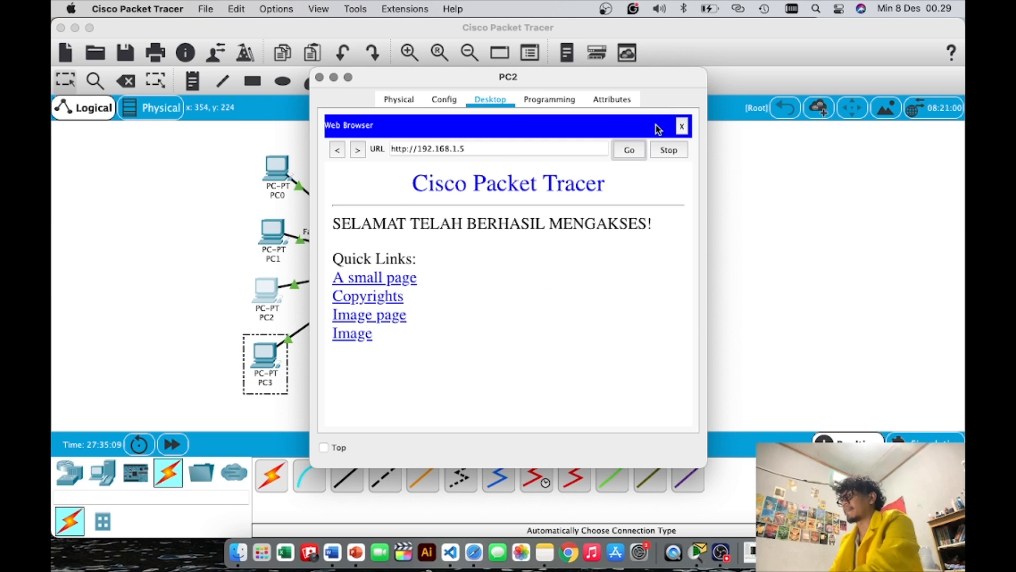
click(681, 127)
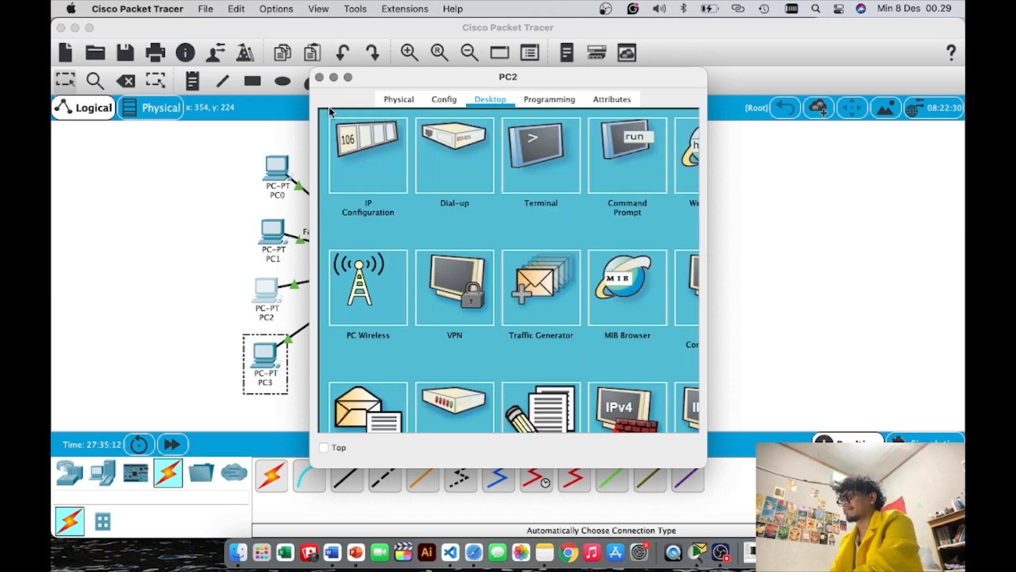
click(320, 77)
Load 192.168.1.5 in PC3's Web Browser to test the HTTP server, and return to the workspace.
click(264, 354)
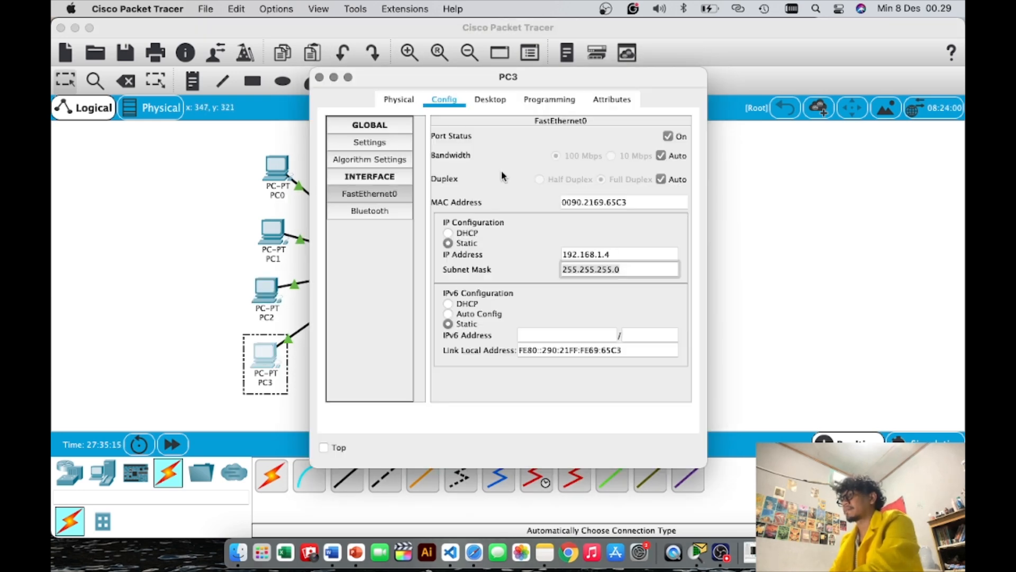
click(490, 99)
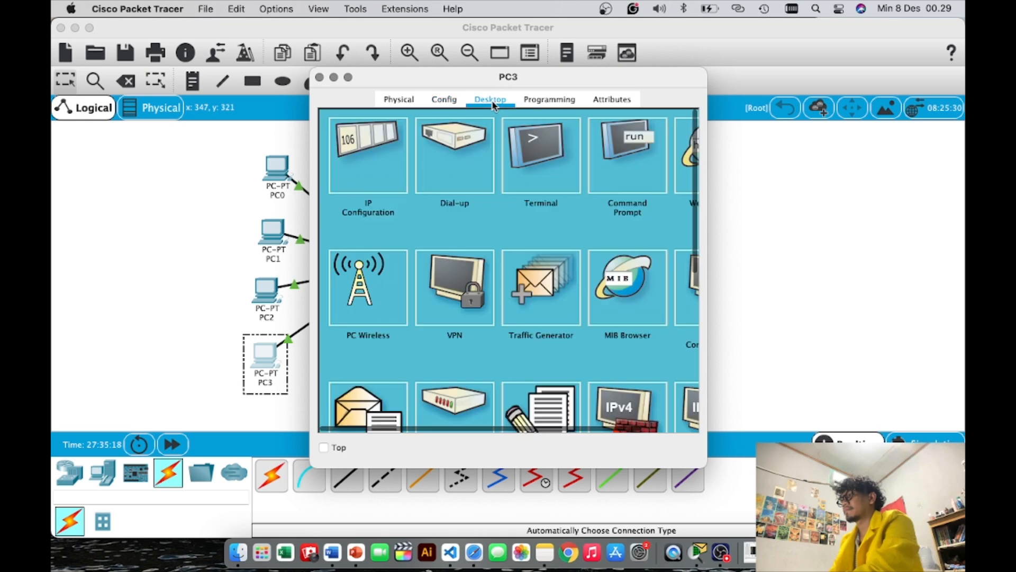
scroll(685, 191, right, 3)
click(666, 181)
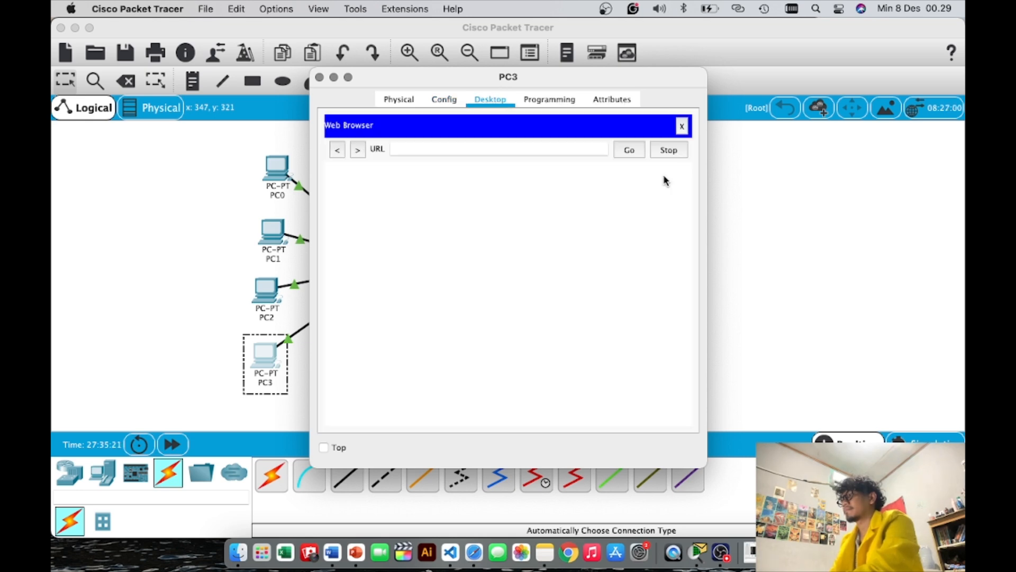
click(521, 153)
text(192.168.1.5)
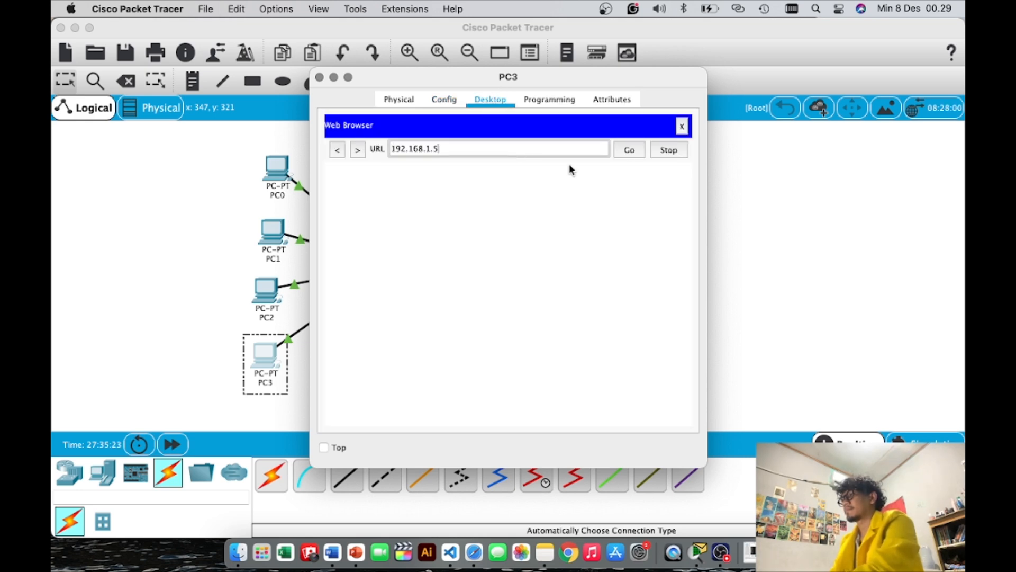
click(633, 157)
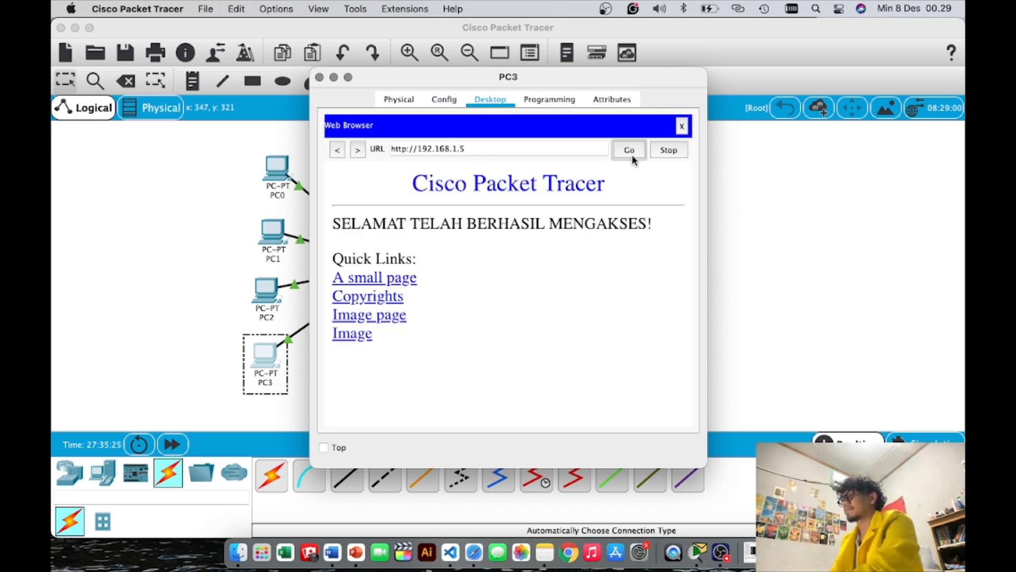
click(319, 78)
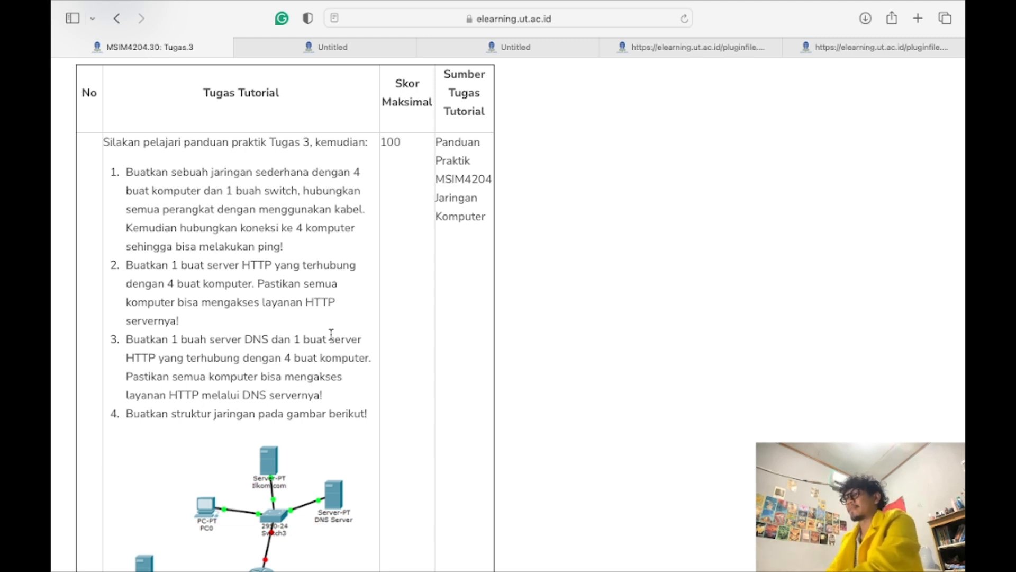
Switch back to Cisco Packet Tracer and place a second server below Server0, moving Server0 up to make room.
key(super+Tab)
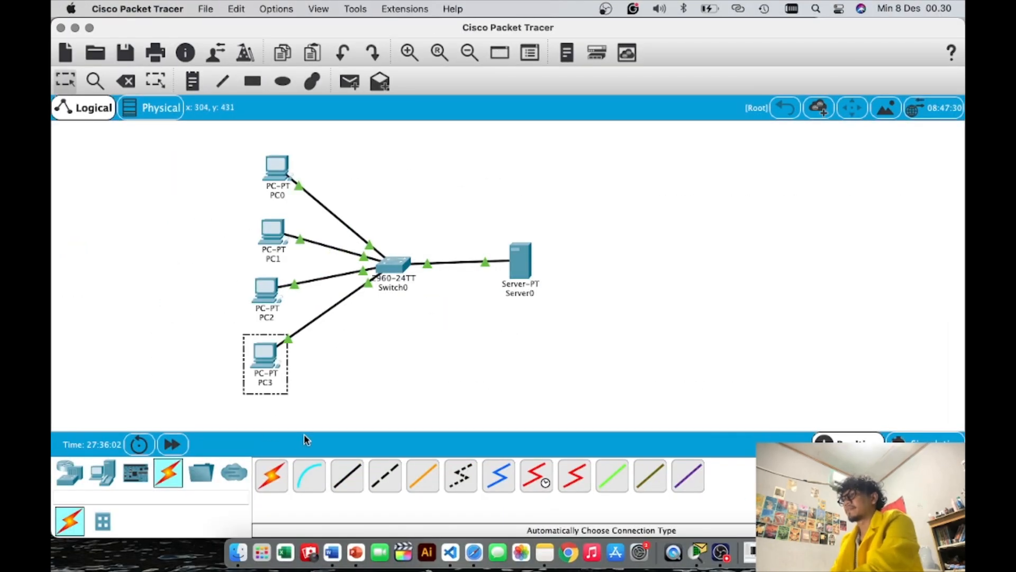
click(70, 471)
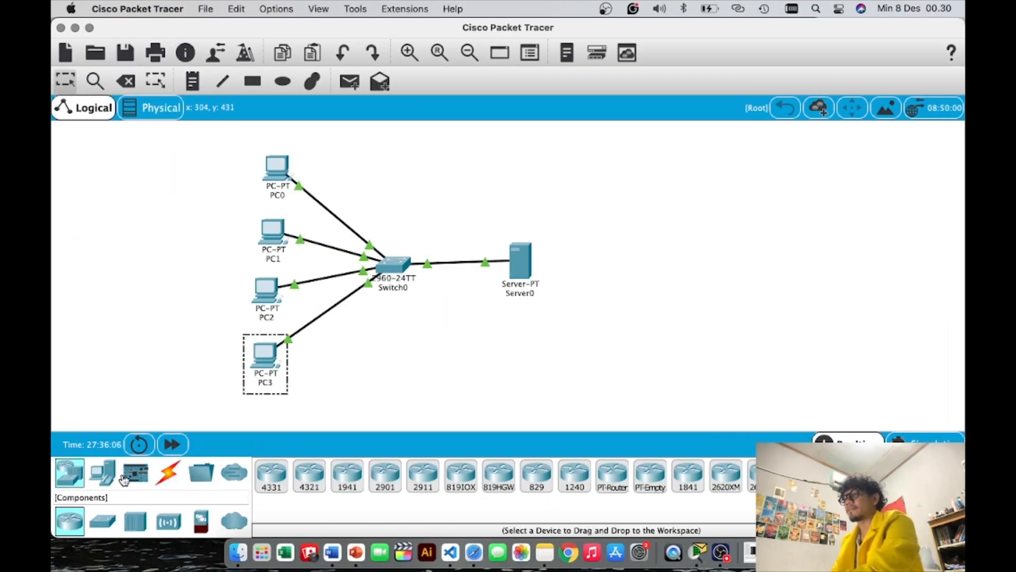
click(105, 479)
click(347, 479)
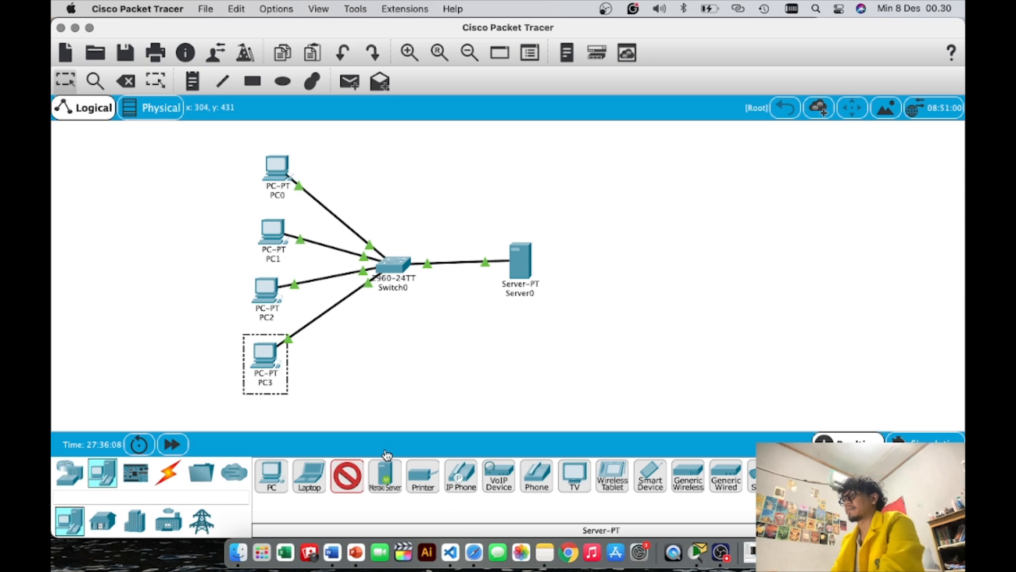
click(517, 337)
drag(517, 268, 517, 216)
drag(518, 319, 522, 299)
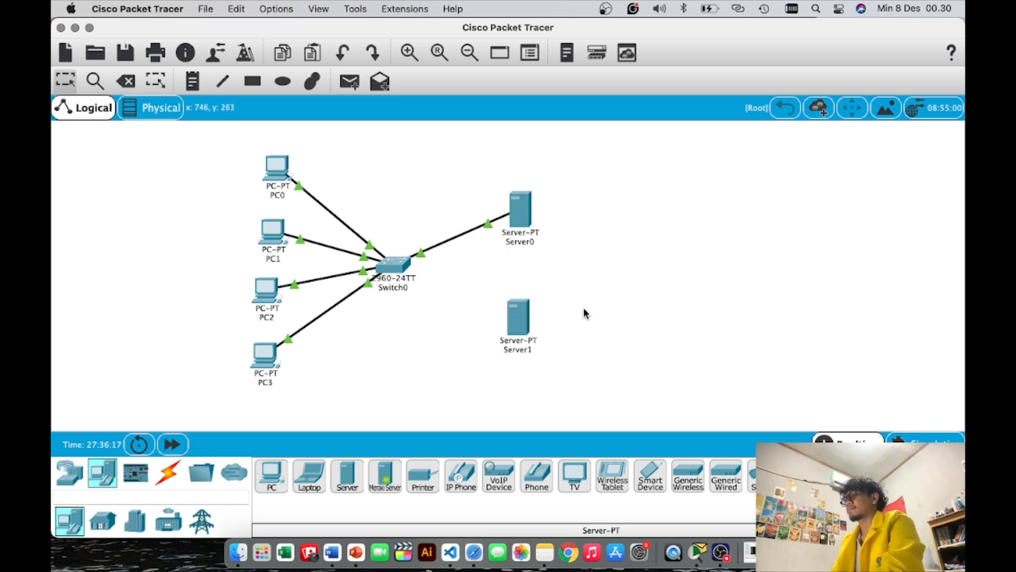
double_click(518, 319)
click(425, 99)
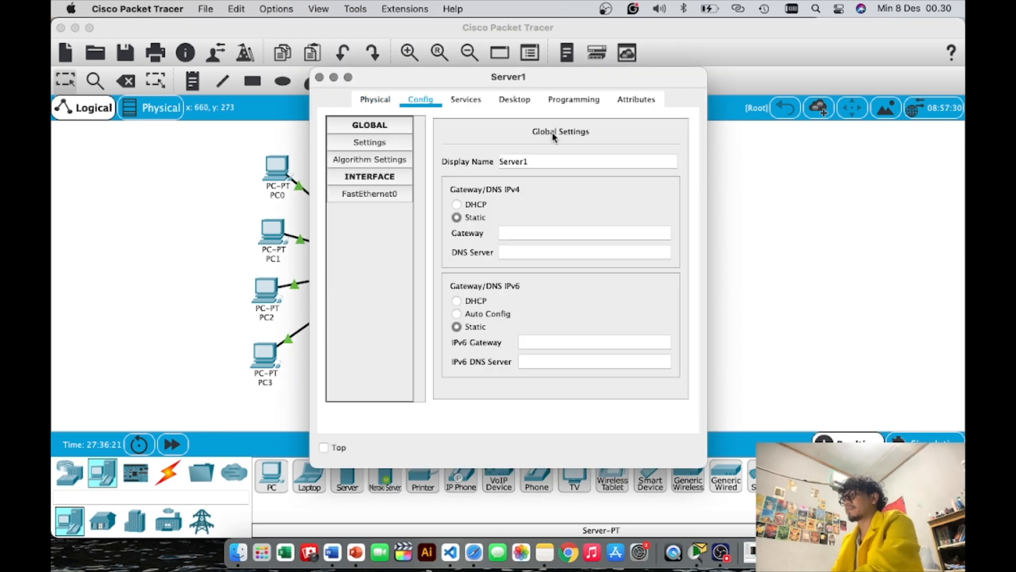
click(334, 78)
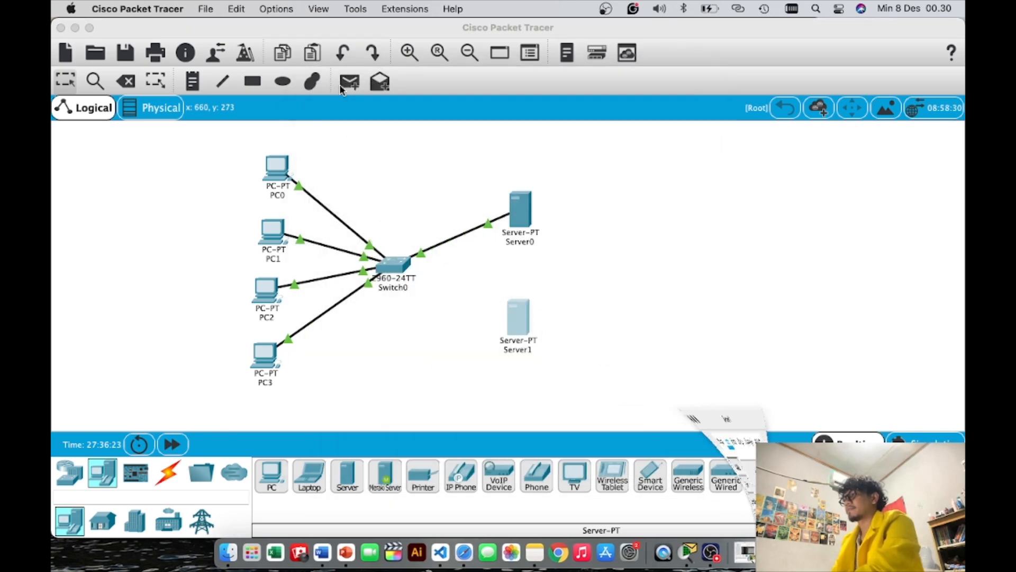
Rename the new server as "DNS SERVER" and Server0 as "HTTP".
click(518, 349)
text(DN)
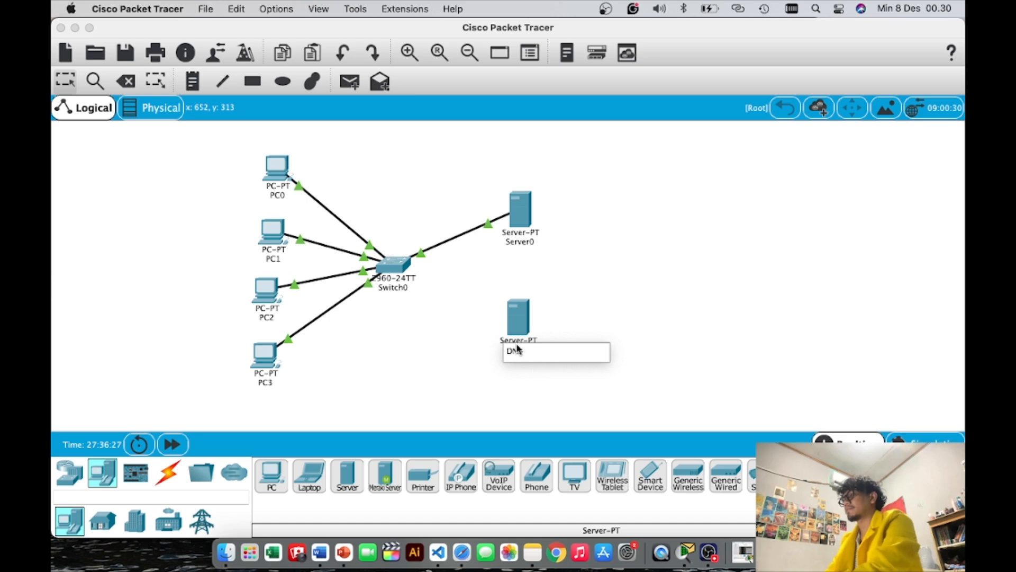
text(S SERVER)
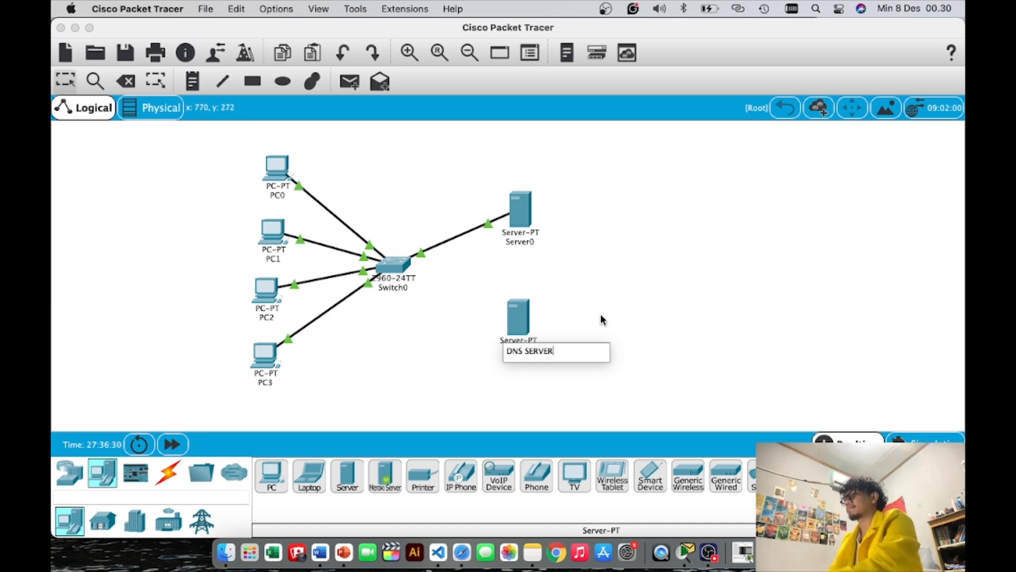
key(Return)
click(524, 243)
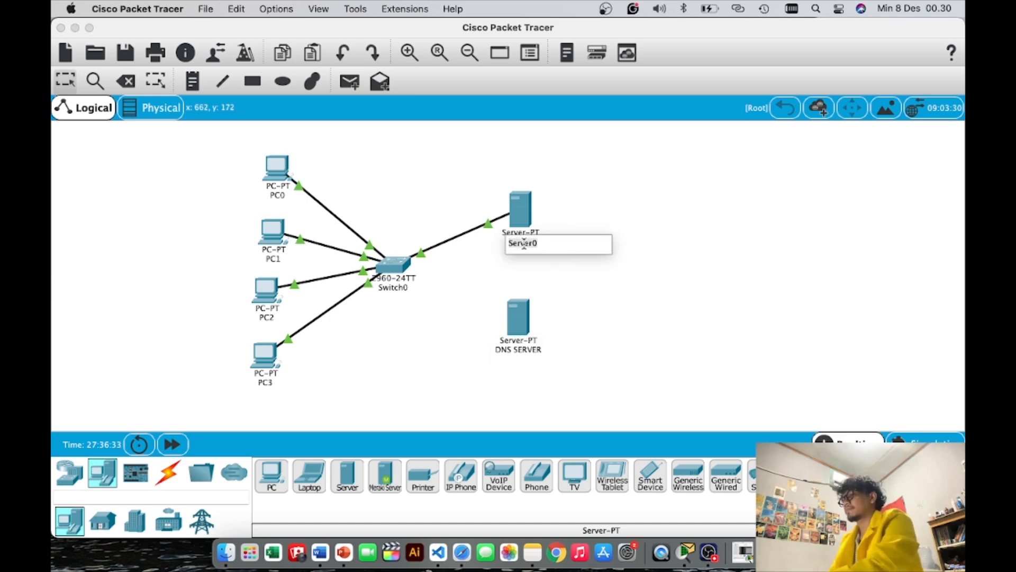
text(HTTP)
key(Return)
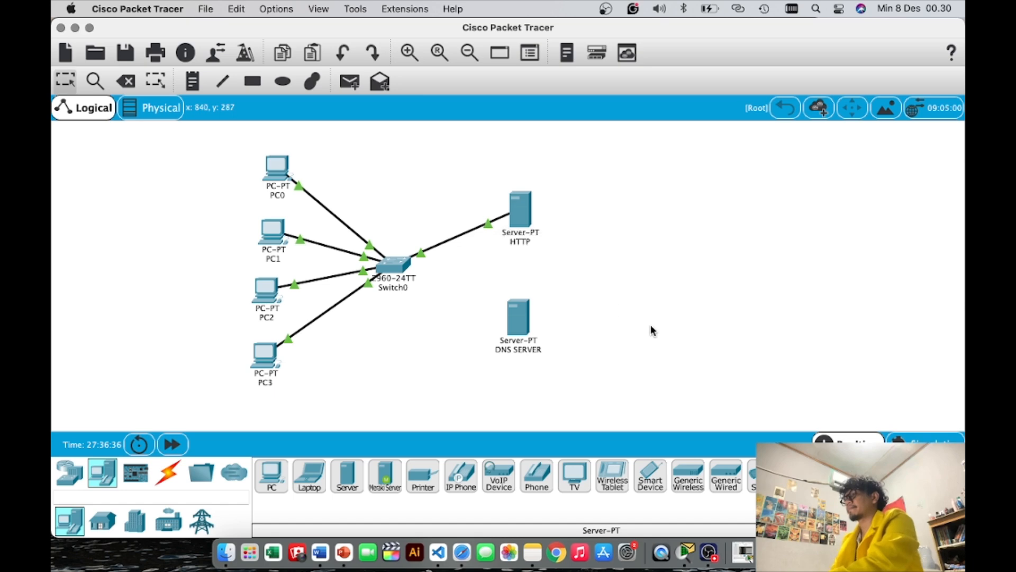
Give DNS SERVER's FastEthernet0 interface the static IP address 192.168.1.100 with the default subnet mask 255.255.255.0.
click(516, 316)
click(384, 199)
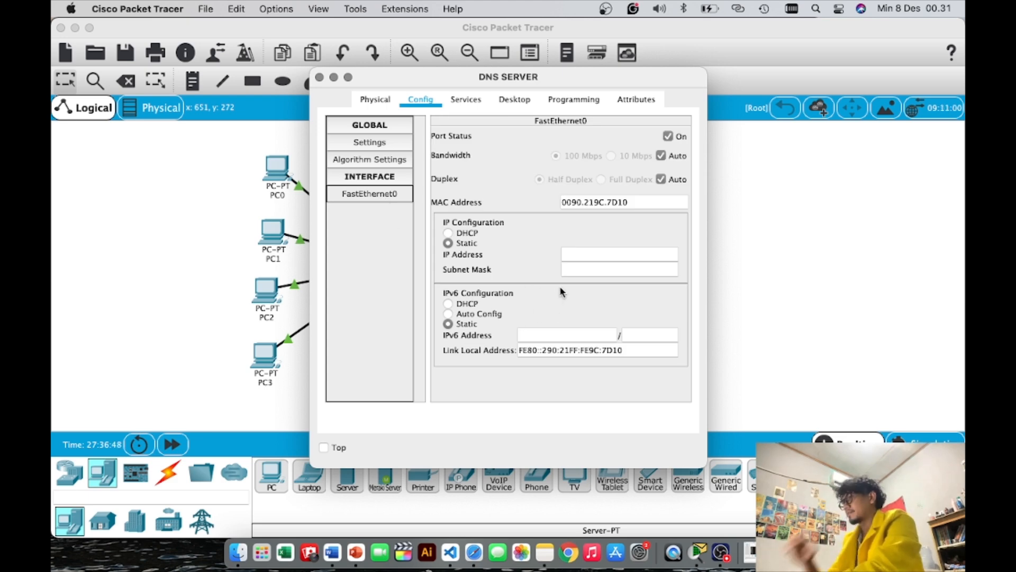
click(604, 254)
text(192.168.)
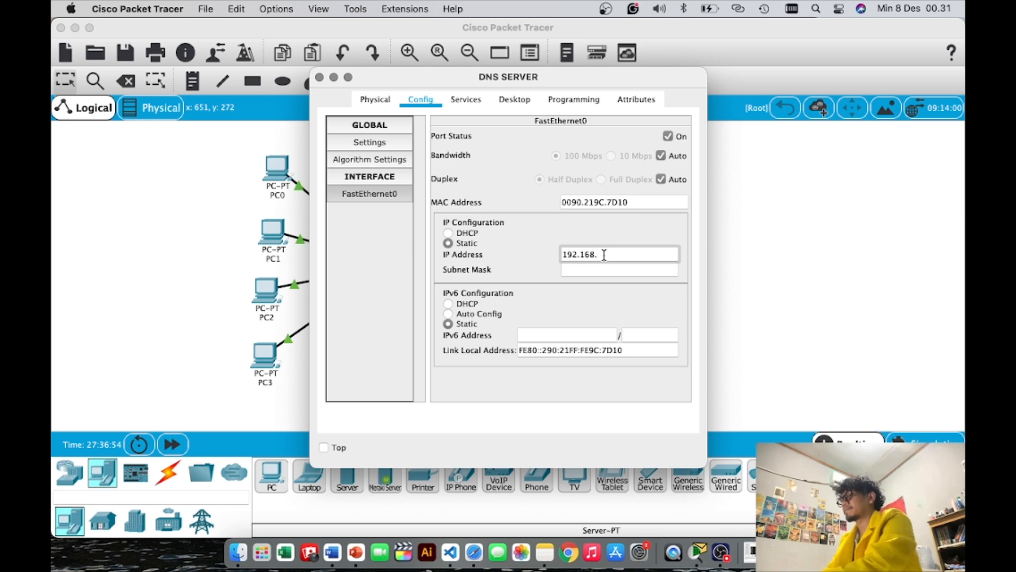
text(1100)
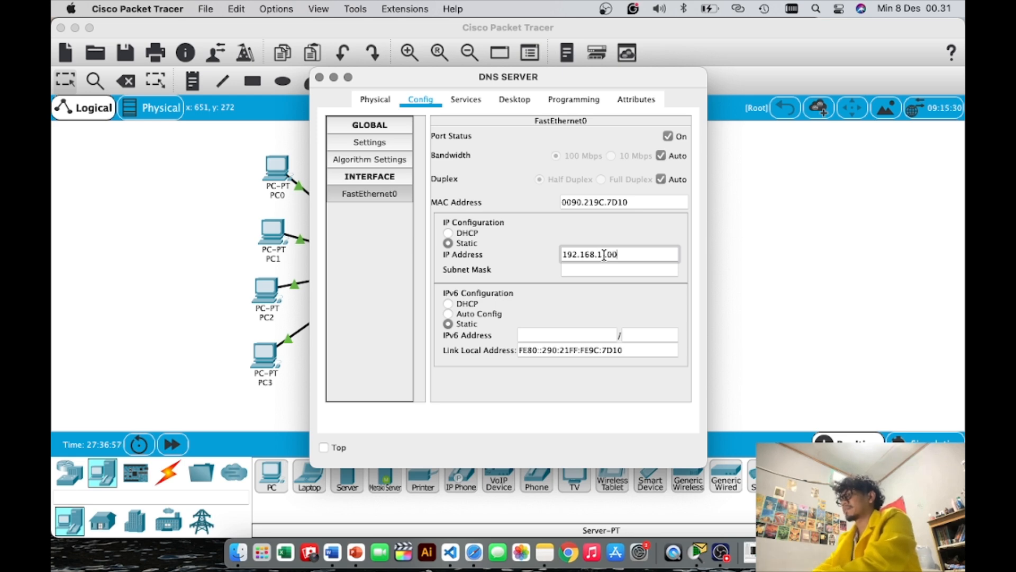
key(Left)
key(Left)
key(Left)
text(.)
key(Right)
key(Right)
key(Right)
key(Tab)
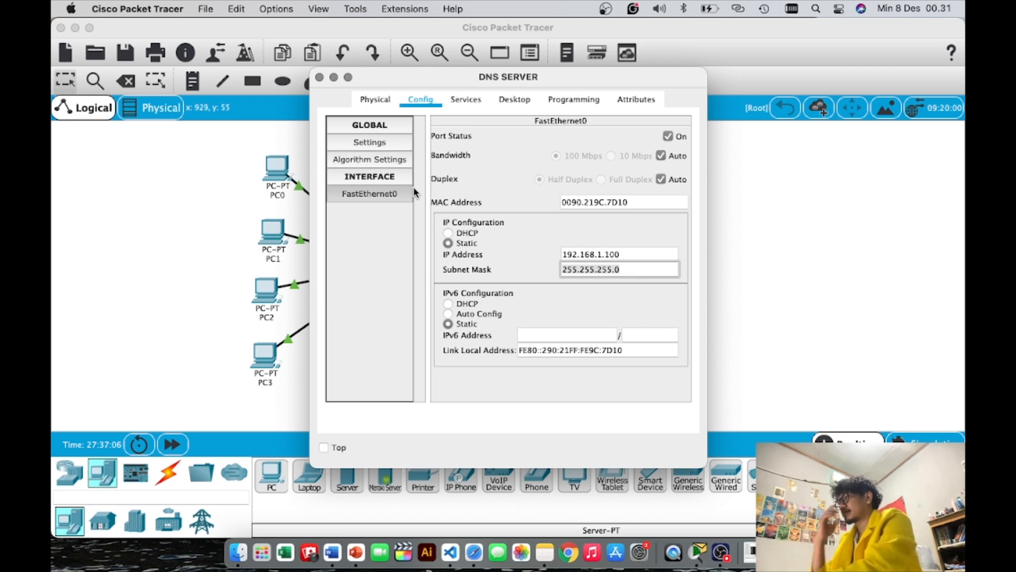
Set the IPv4 DNS server address in DNS SERVER's global settings to 192.168.1.100.
click(393, 143)
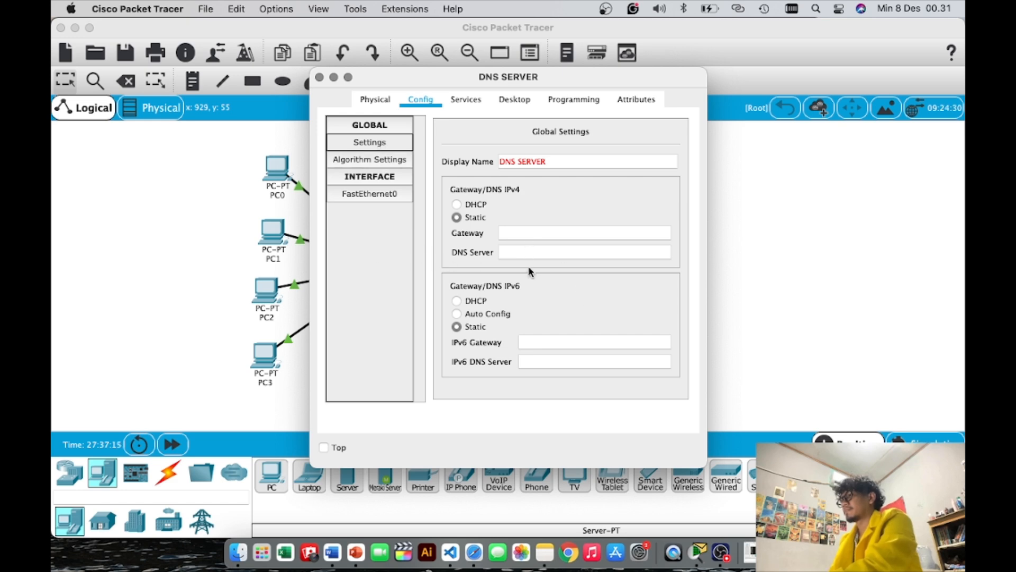
click(530, 252)
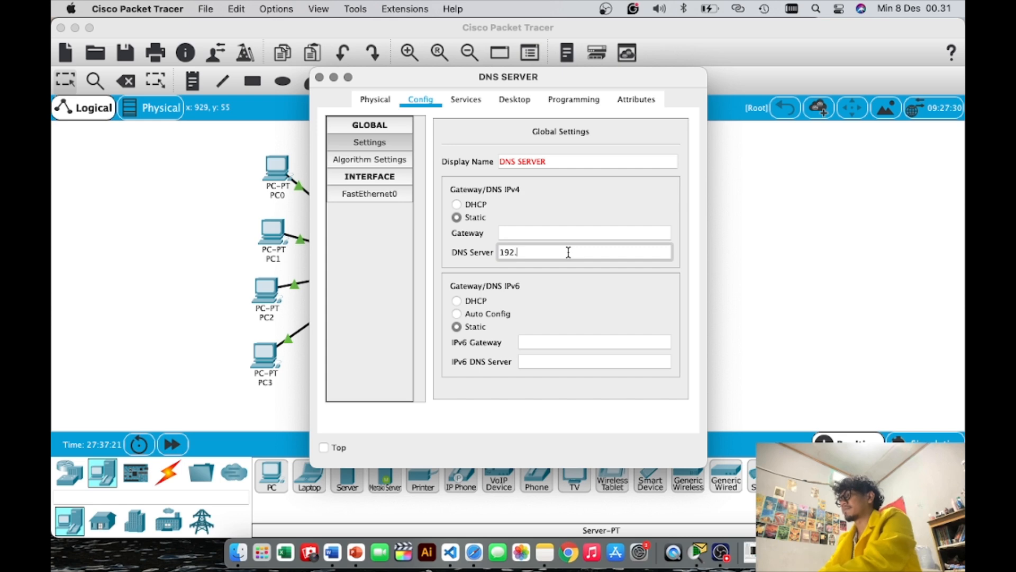
text(192.168.1.100)
click(385, 271)
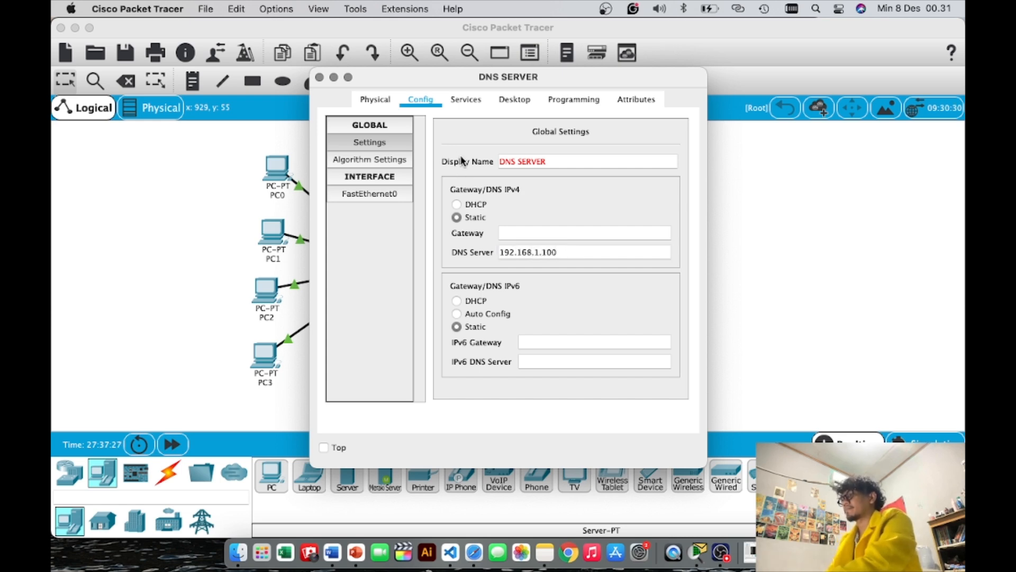
Check the addresses in DNS SERVER's IP Configuration utility, and return to the workspace.
click(515, 99)
click(365, 164)
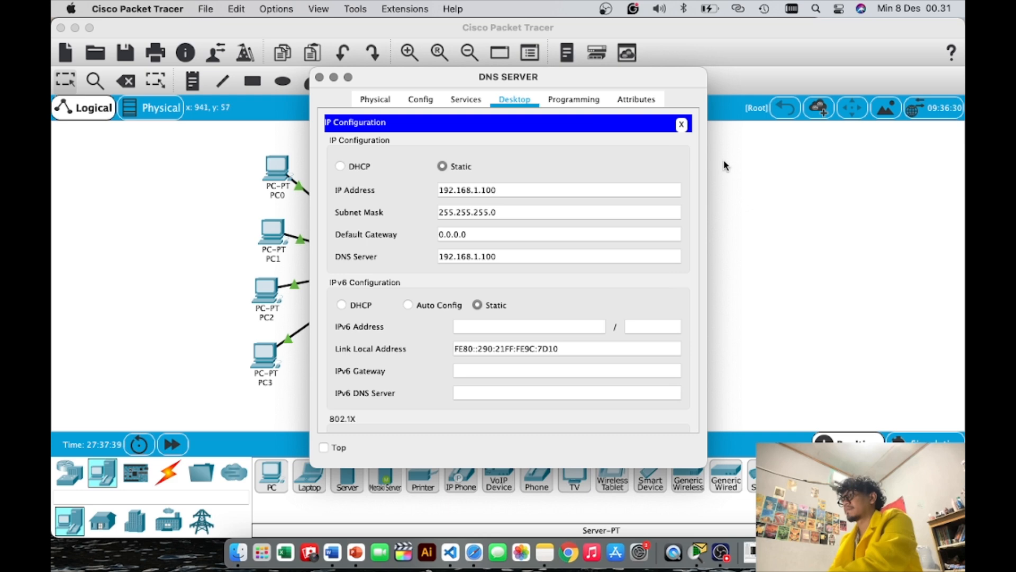
click(681, 124)
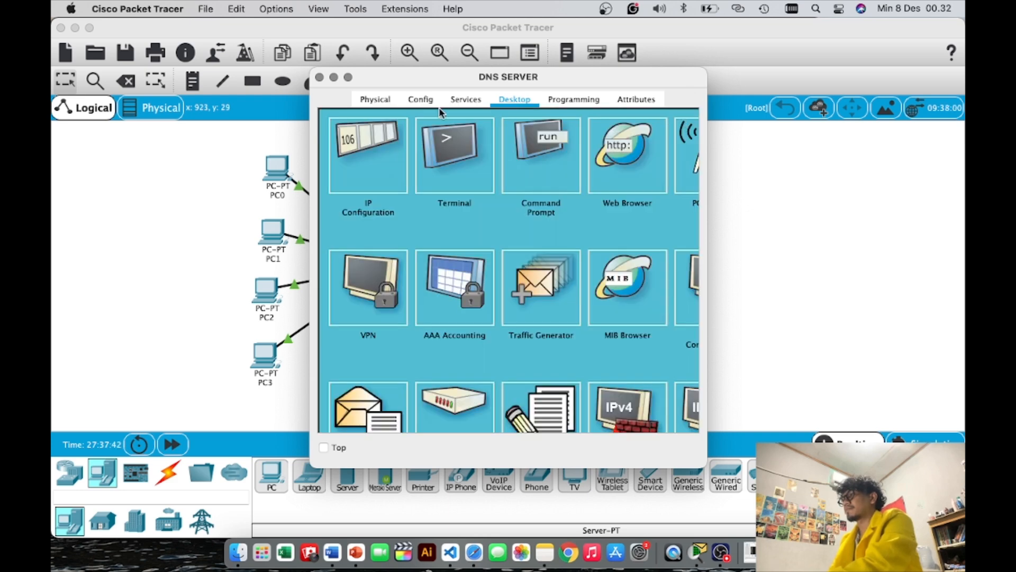
click(319, 77)
Set the IPv4 DNS server address in the HTTP server's global settings to 192.168.1.100, and return to the workspace.
click(520, 209)
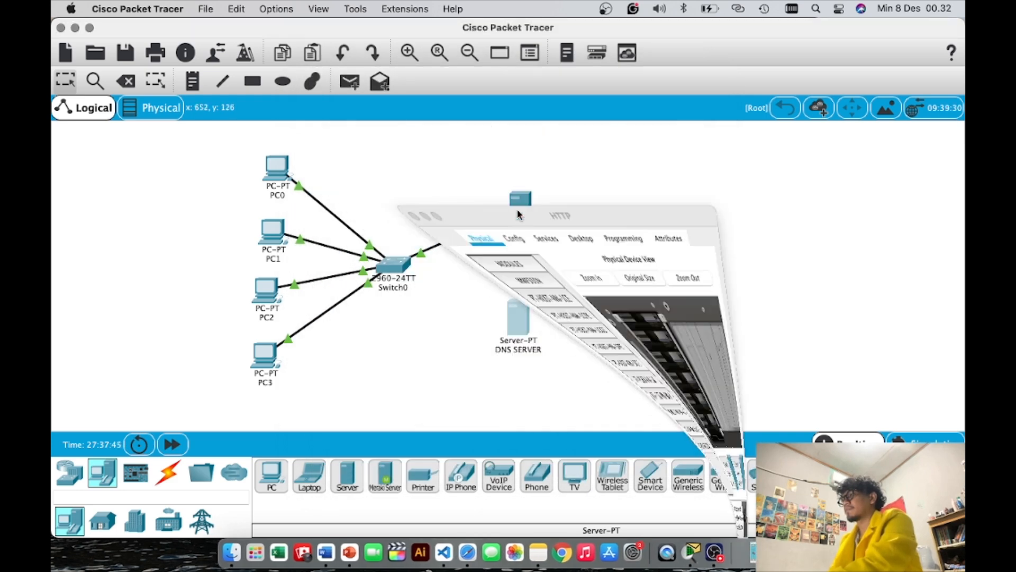
click(422, 99)
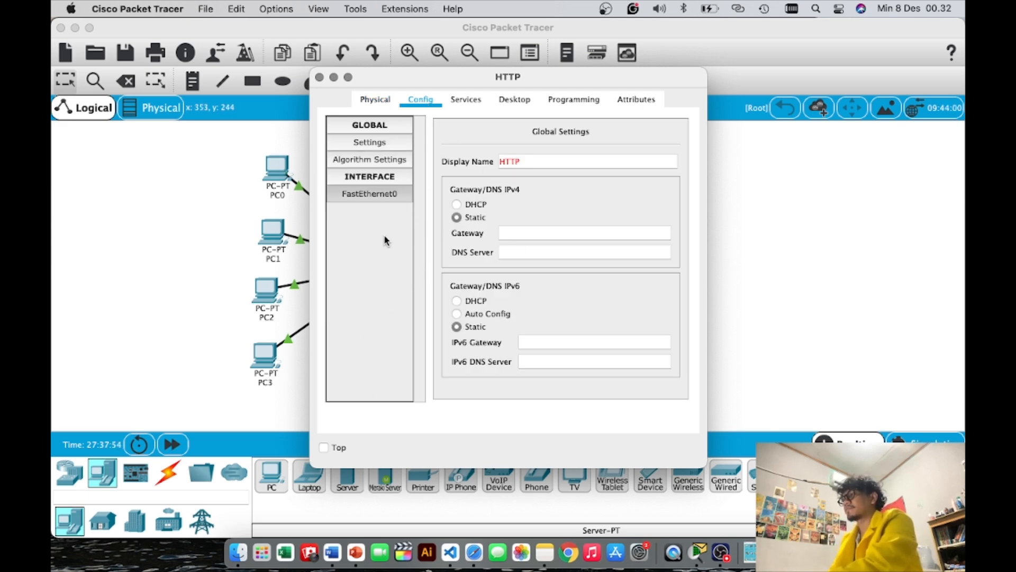
click(459, 103)
click(414, 105)
click(462, 104)
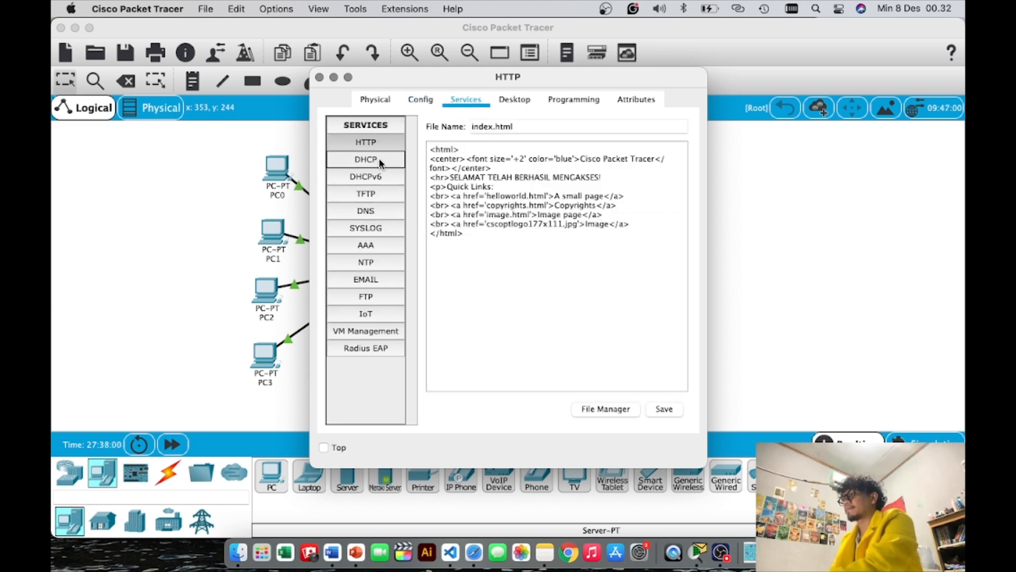
click(421, 100)
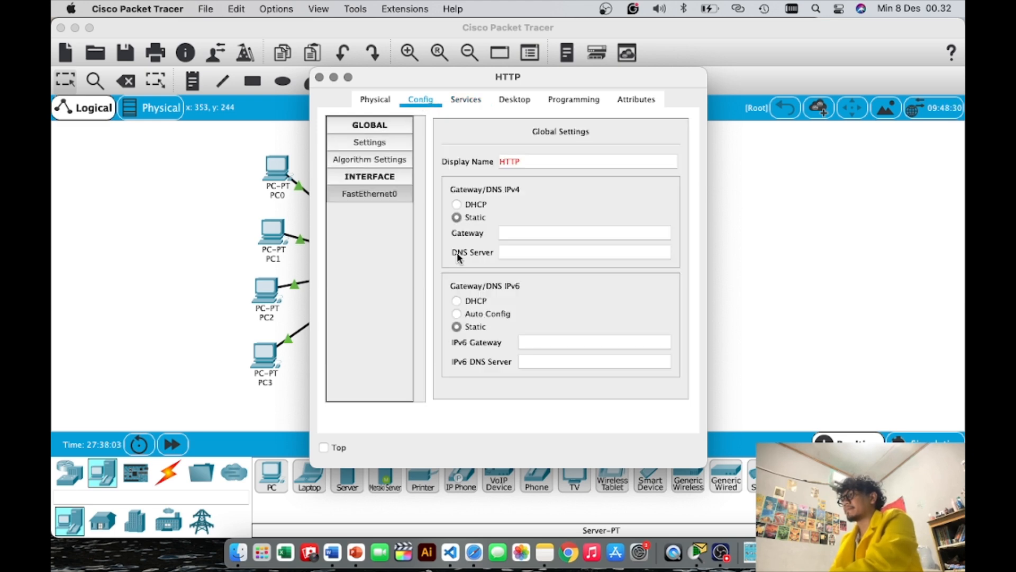
click(519, 253)
text(192.168.1)
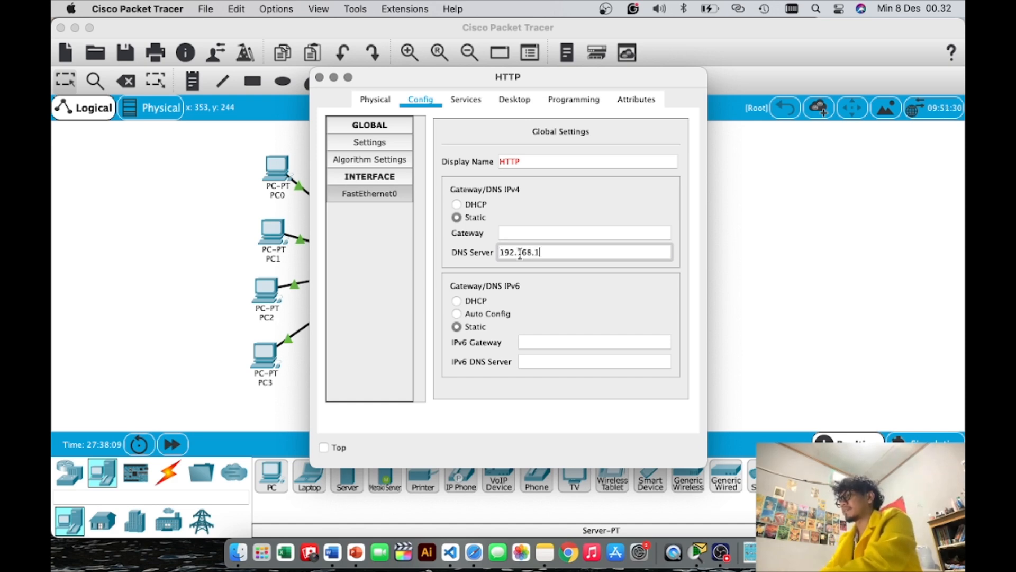
text(.100)
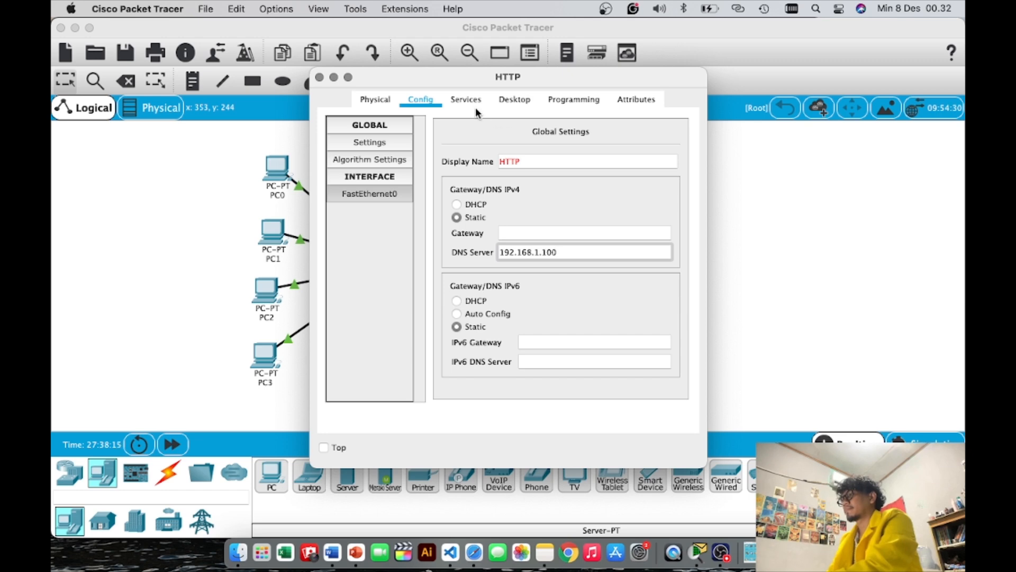
key(super+w)
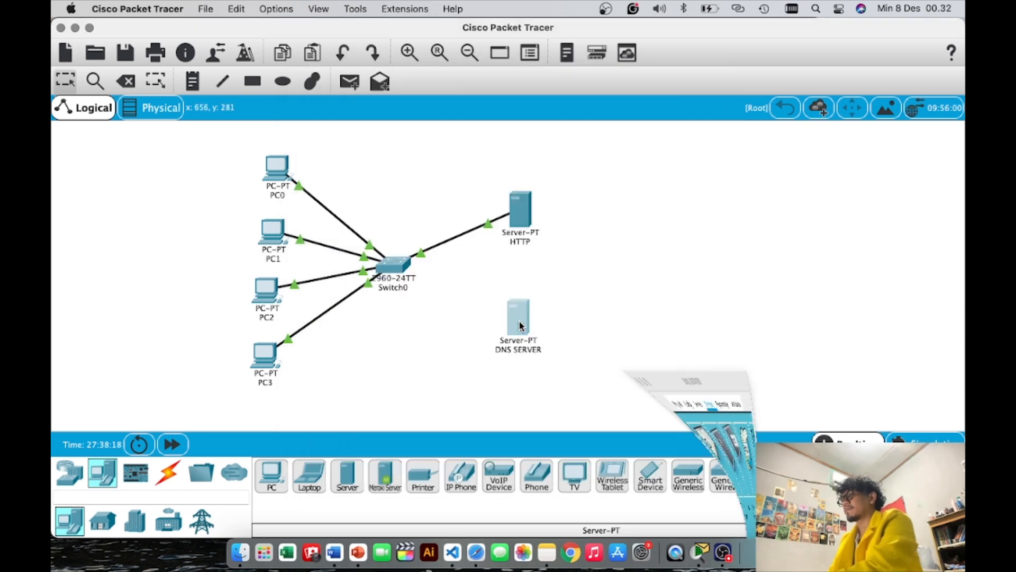
Turn on the DNS service on DNS SERVER.
click(517, 319)
click(456, 101)
click(371, 214)
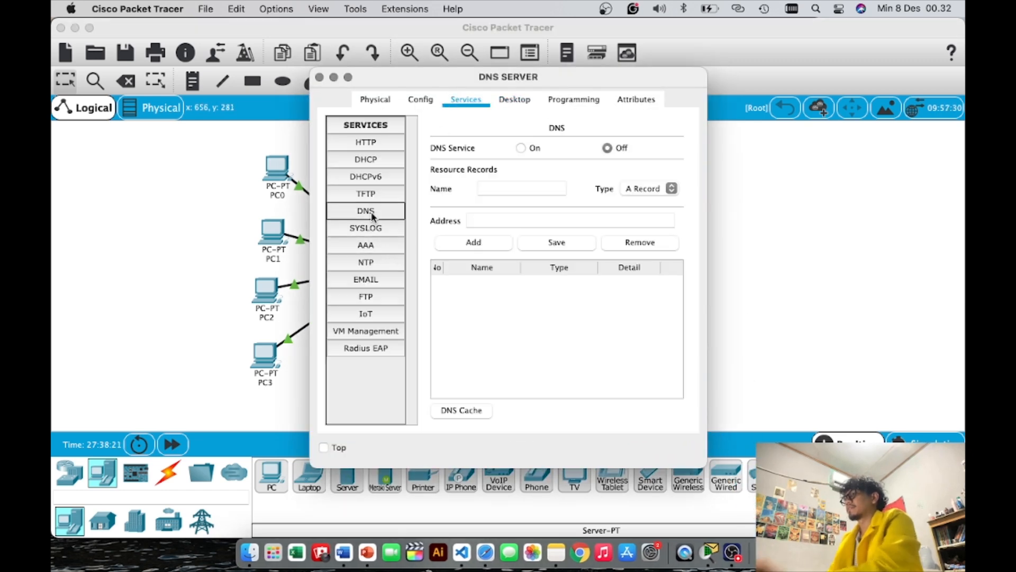
click(521, 148)
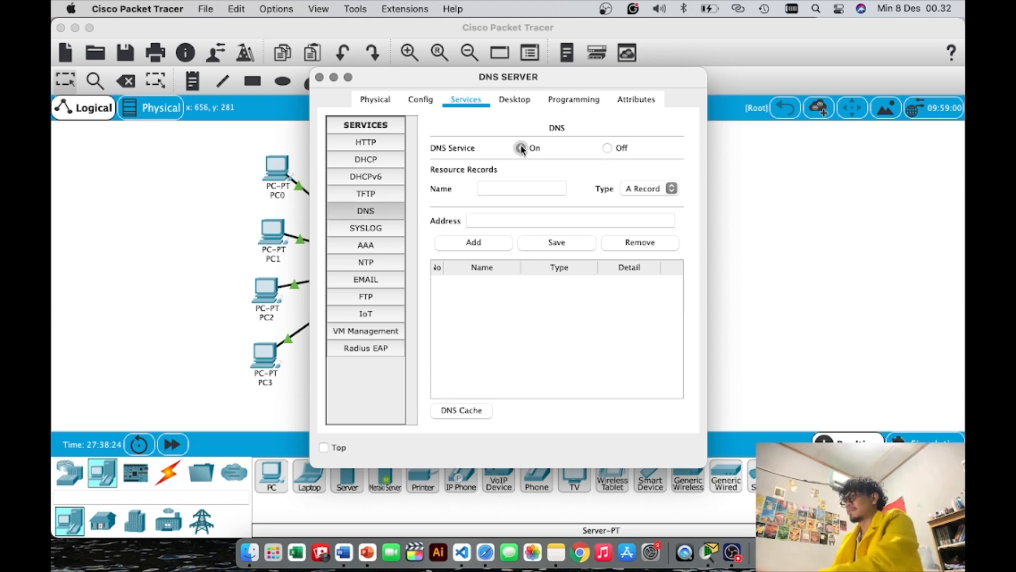
Add an A record on DNS SERVER that maps hafit.com to 192.168.1.1, and return to the workspace.
click(515, 189)
text(HANIF)
key(BackSpace)
key(BackSpace)
key(BackSpace)
key(BackSpace)
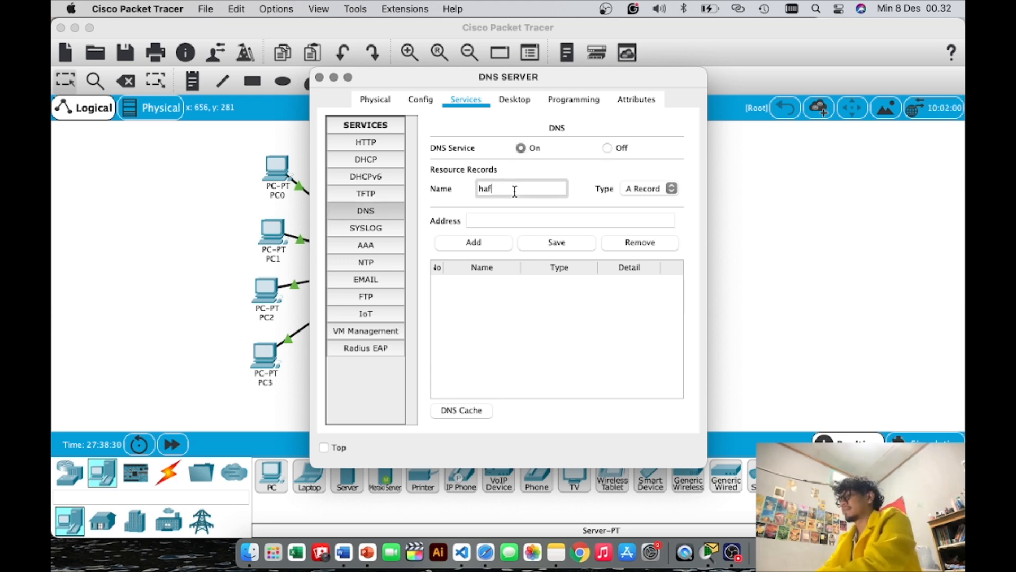
click(527, 217)
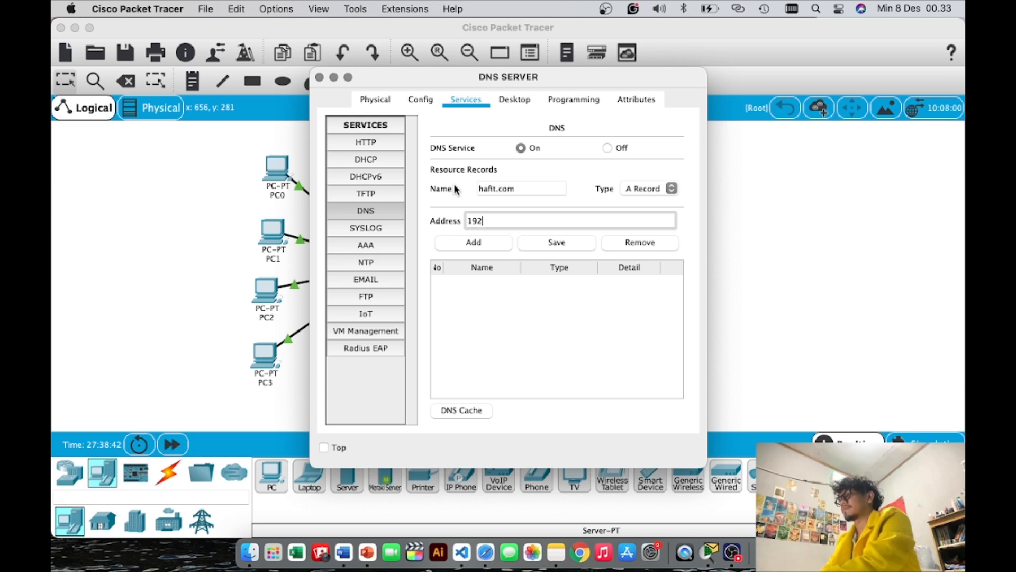
text(192.)
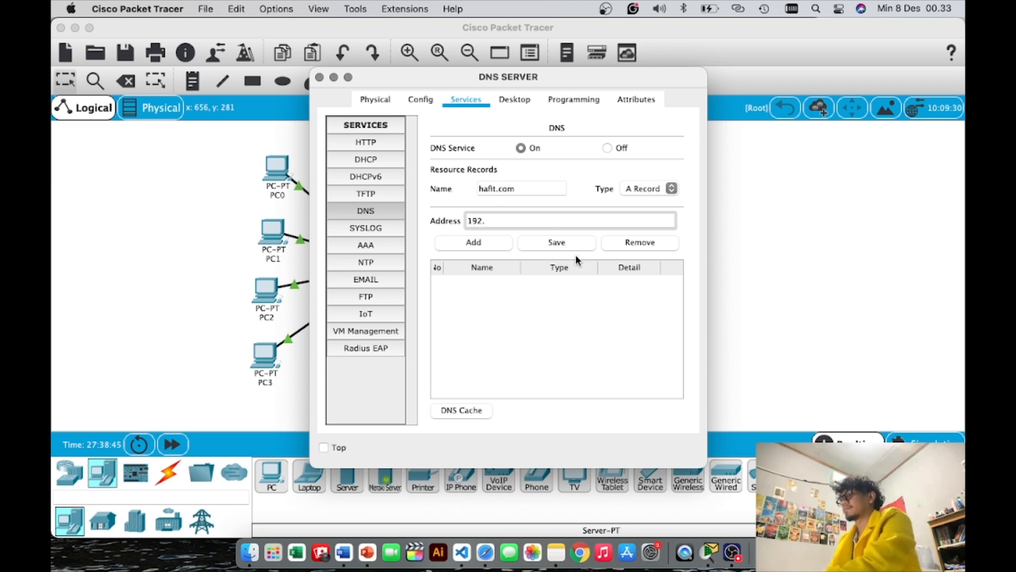
text(168.1.)
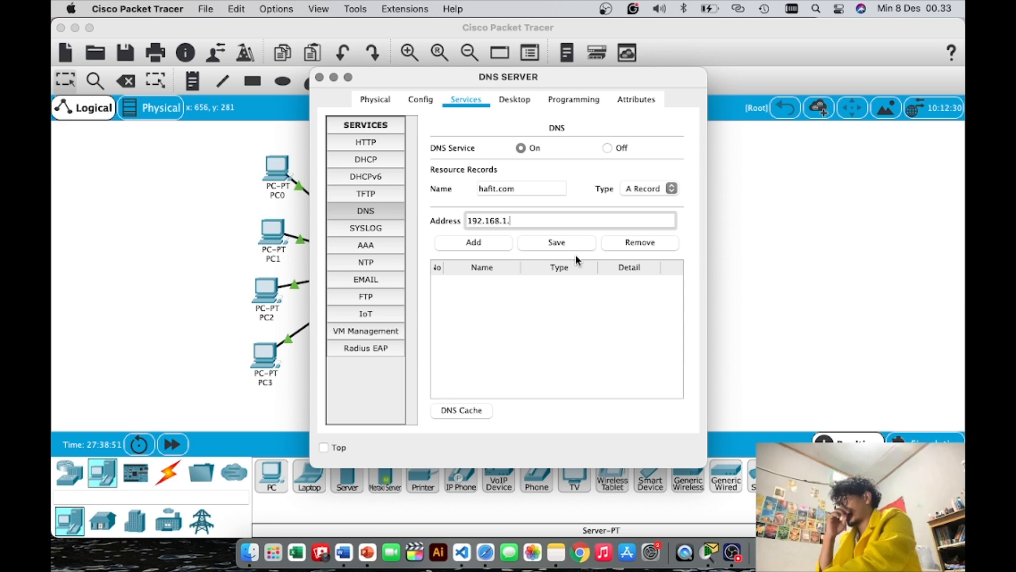
text(1)
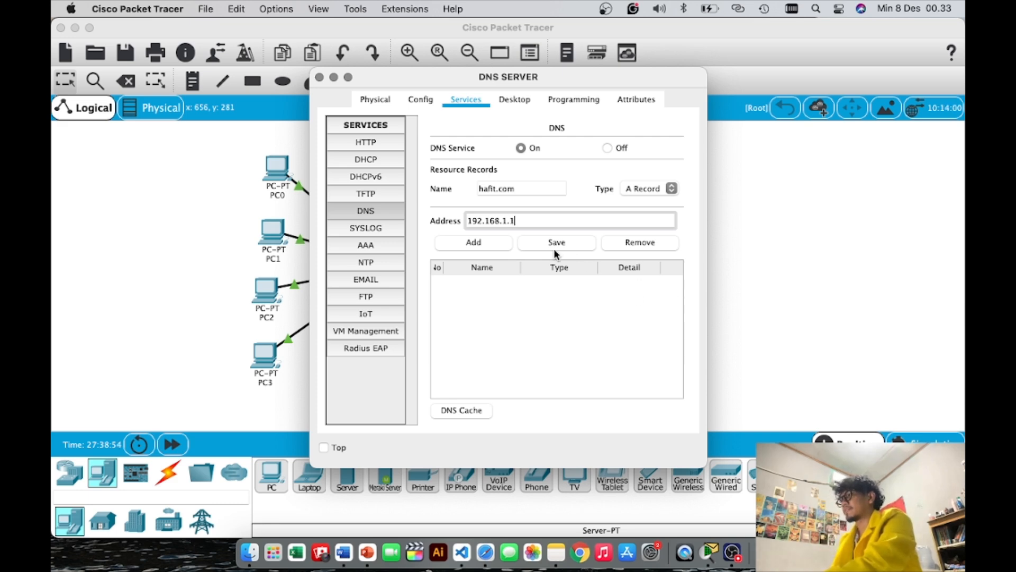
click(497, 243)
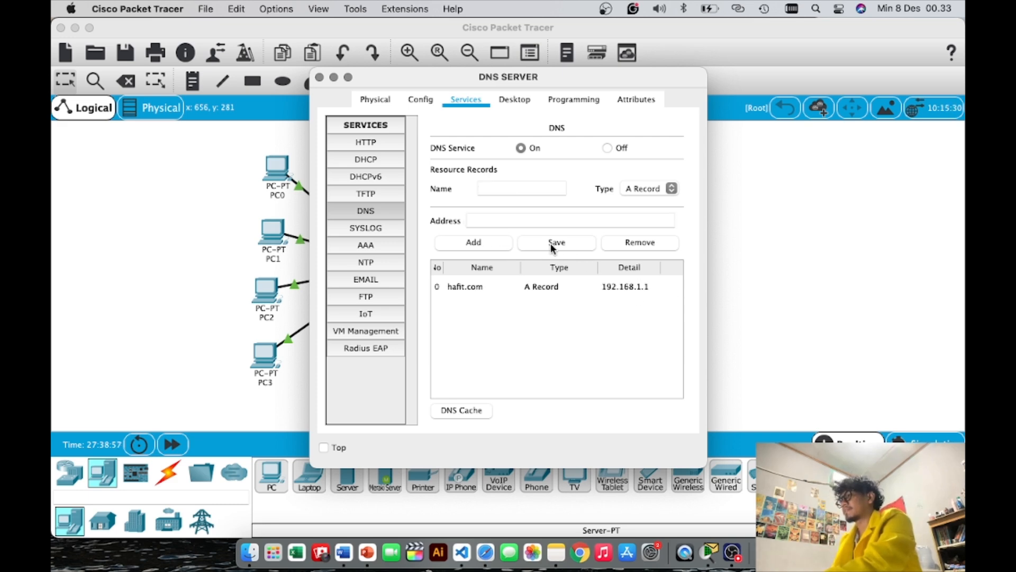
click(319, 76)
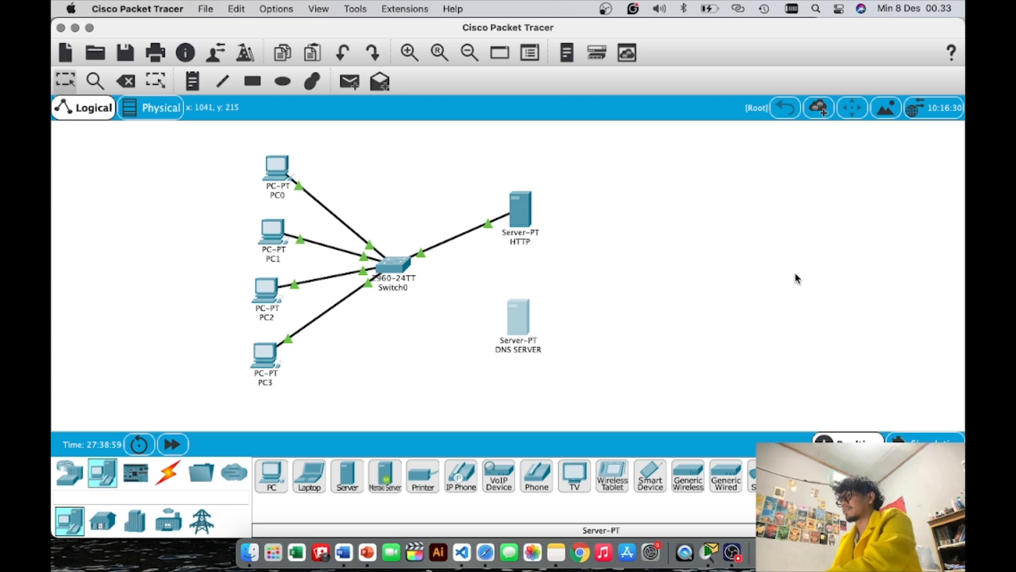
Try to set the static IP address of the HTTP server's FastEthernet0 interface to 192.168.1.1.
click(523, 214)
click(391, 194)
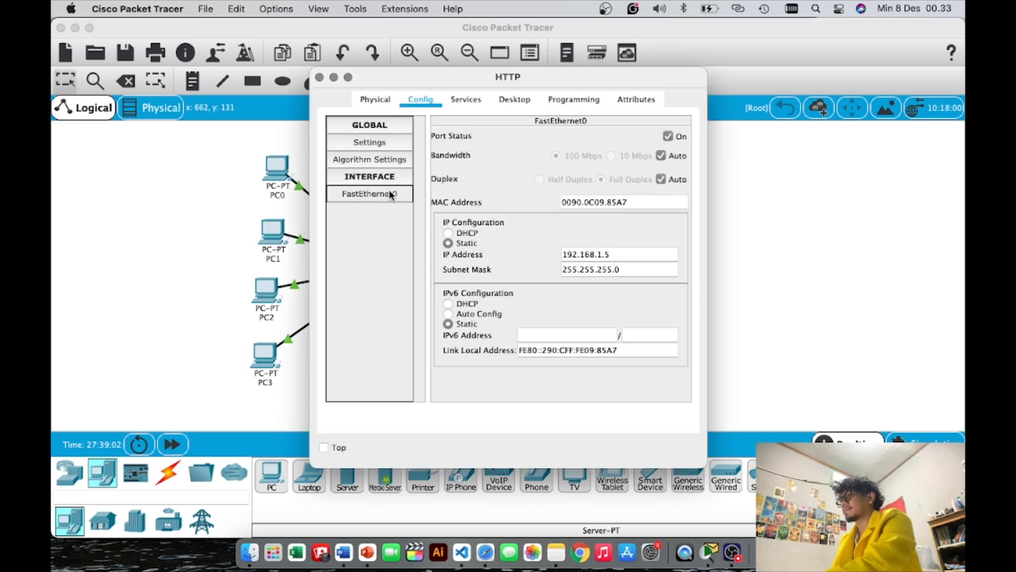
click(621, 254)
key(BackSpace)
text(1)
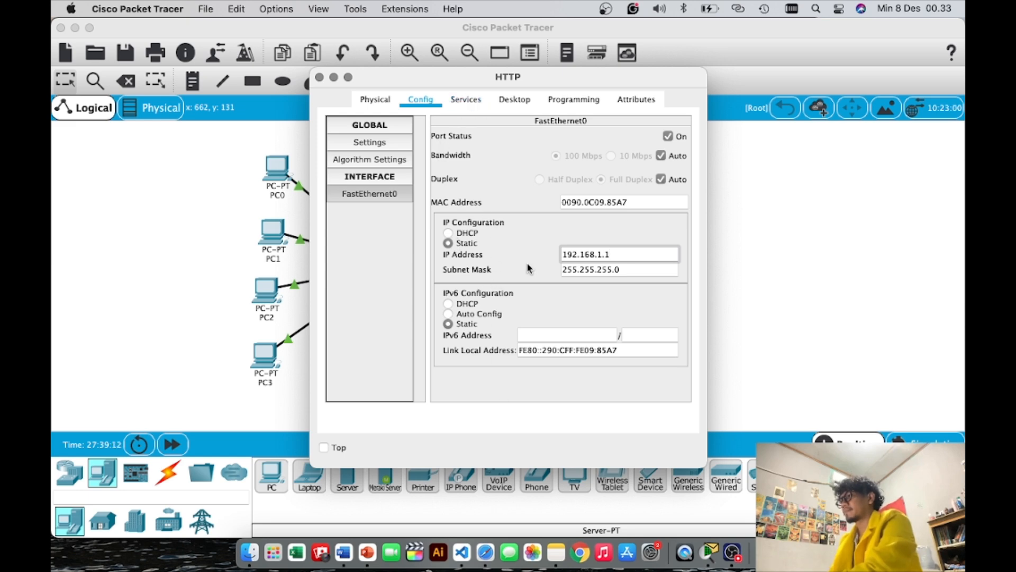
click(465, 101)
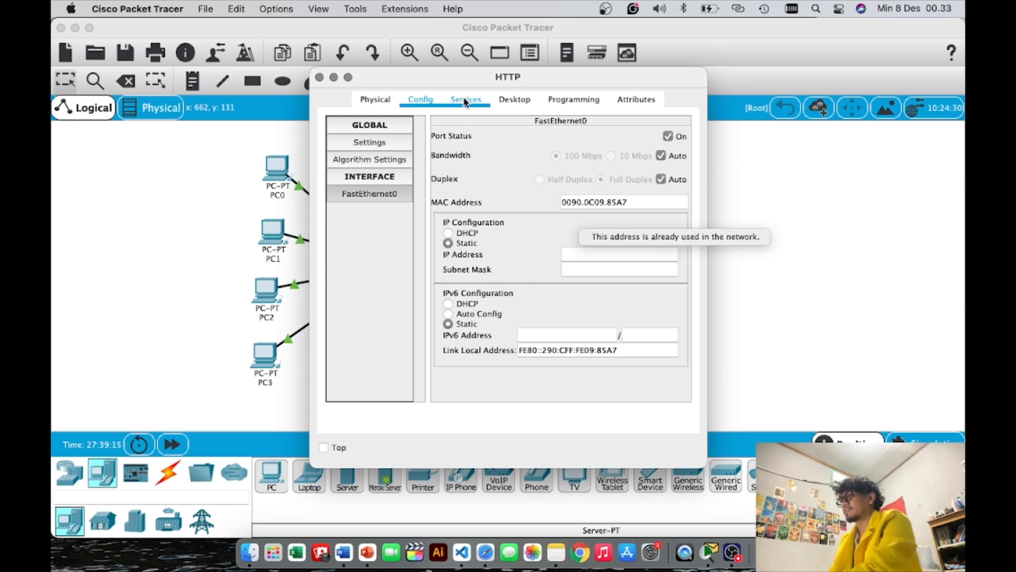
Set the start IP address of the HTTP server's DHCP pool serverPool to 192.168.1.2.
click(465, 101)
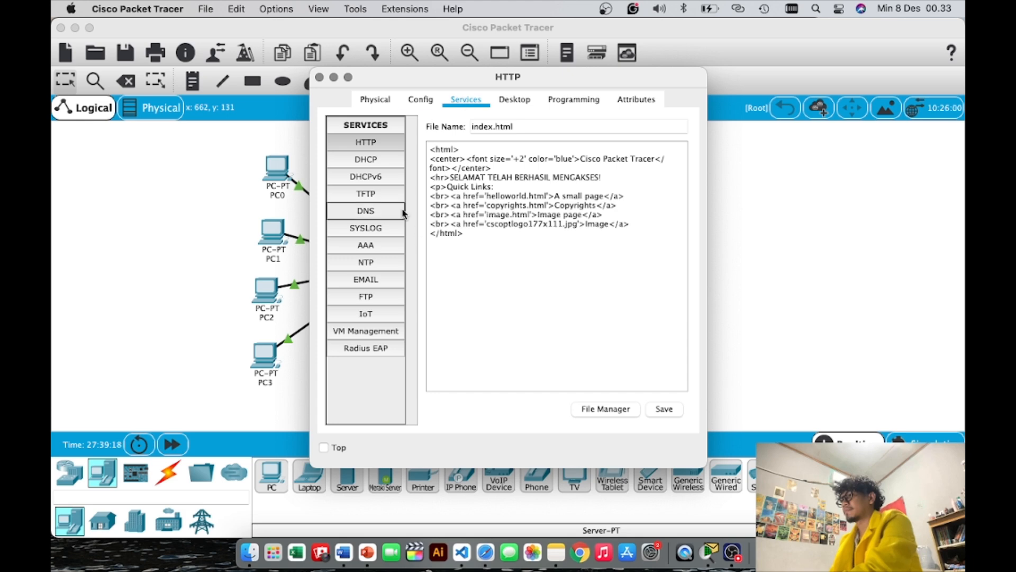
click(381, 159)
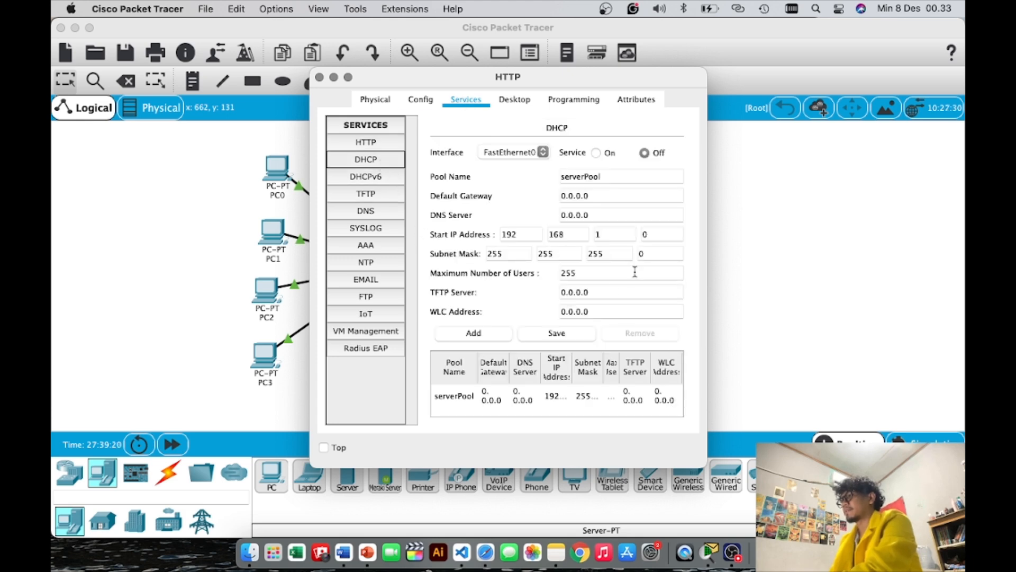
click(664, 234)
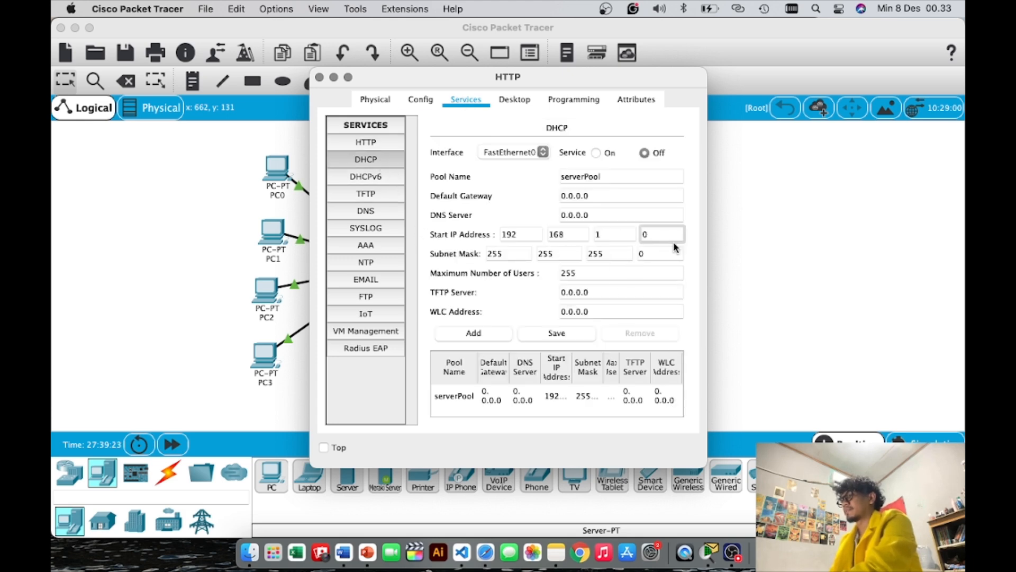
key(BackSpace)
text(2)
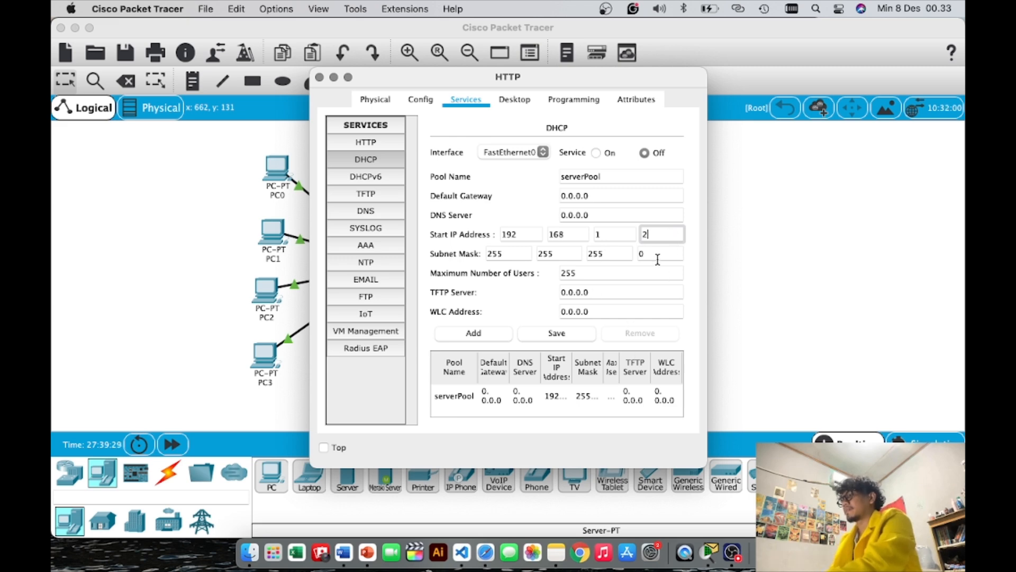
Set the DNS server of the HTTP server's DHCP pool to 192.168.1.100.
click(599, 212)
key(BackSpace)
key(BackSpace)
key(BackSpace)
key(BackSpace)
key(BackSpace)
key(BackSpace)
key(BackSpace)
text(192.168.1.)
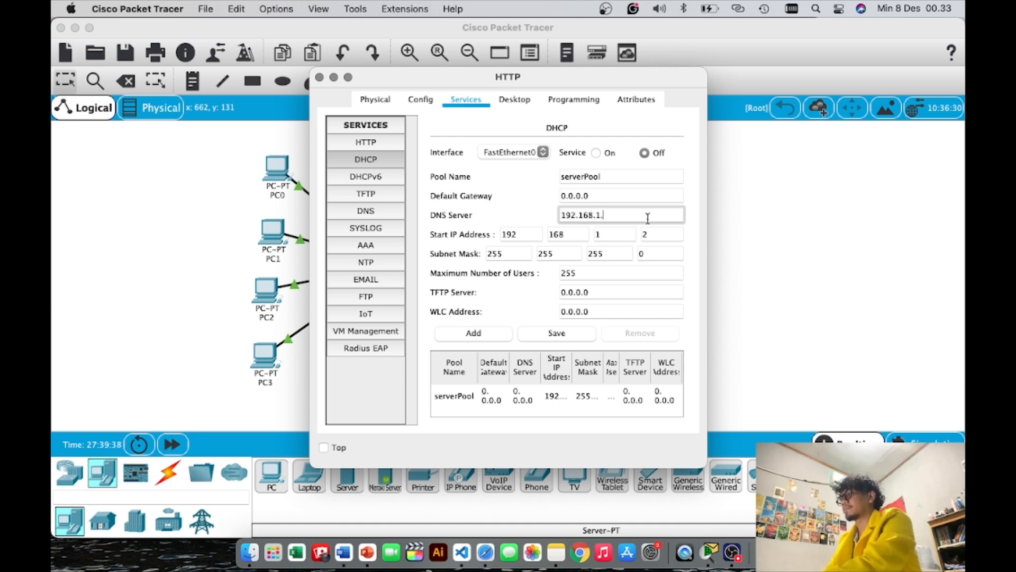
text(100)
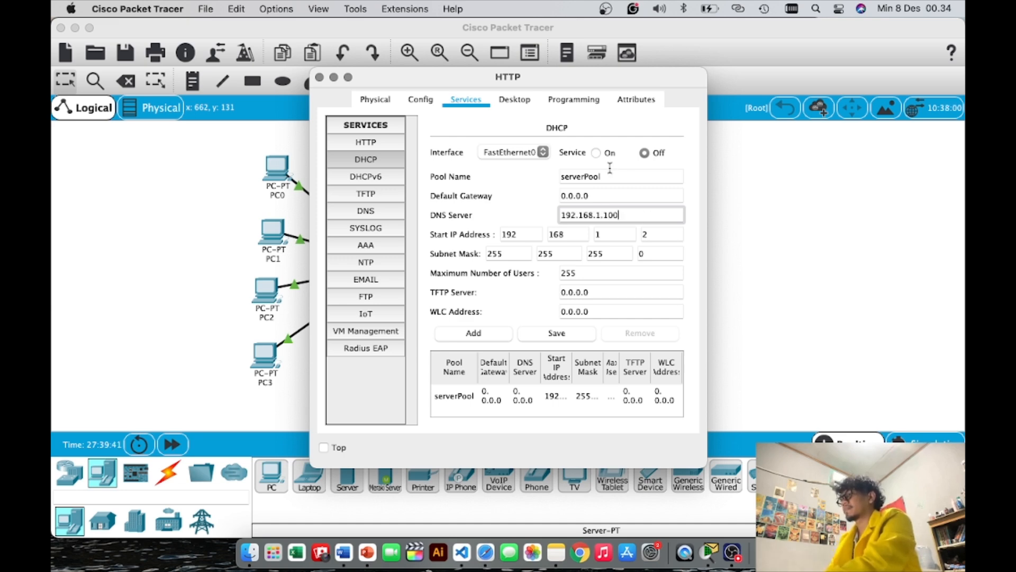
Limit the DHCP pool to 4 users, then save it with the DHCP service turned on and return to the workspace.
click(597, 271)
key(BackSpace)
key(BackSpace)
key(BackSpace)
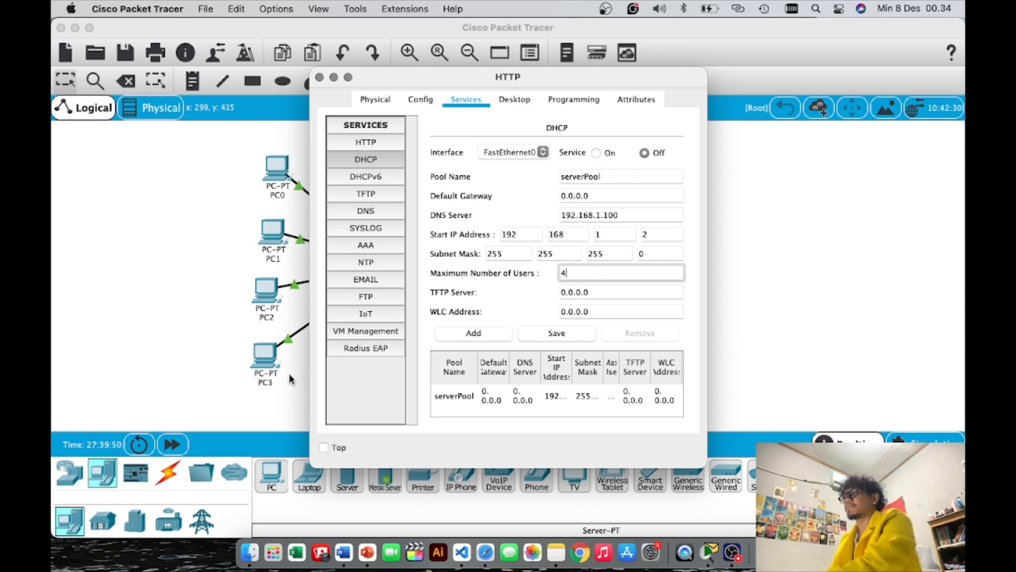
click(596, 155)
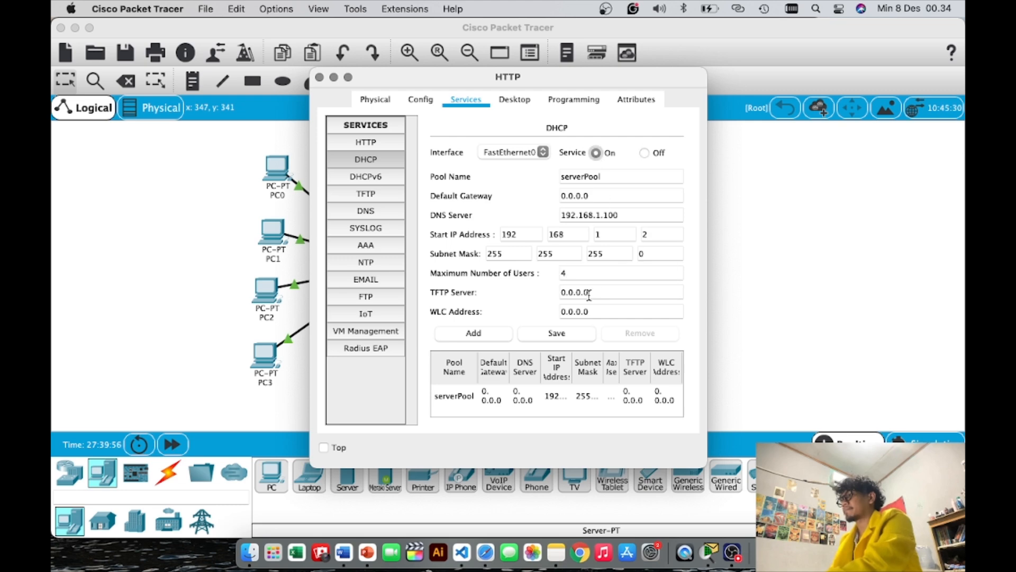
click(572, 333)
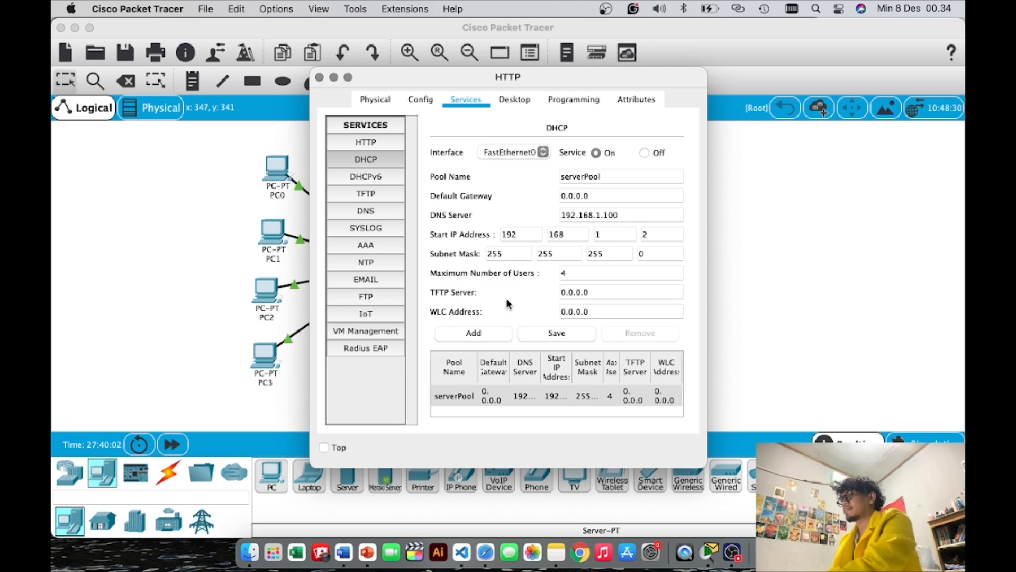
click(758, 272)
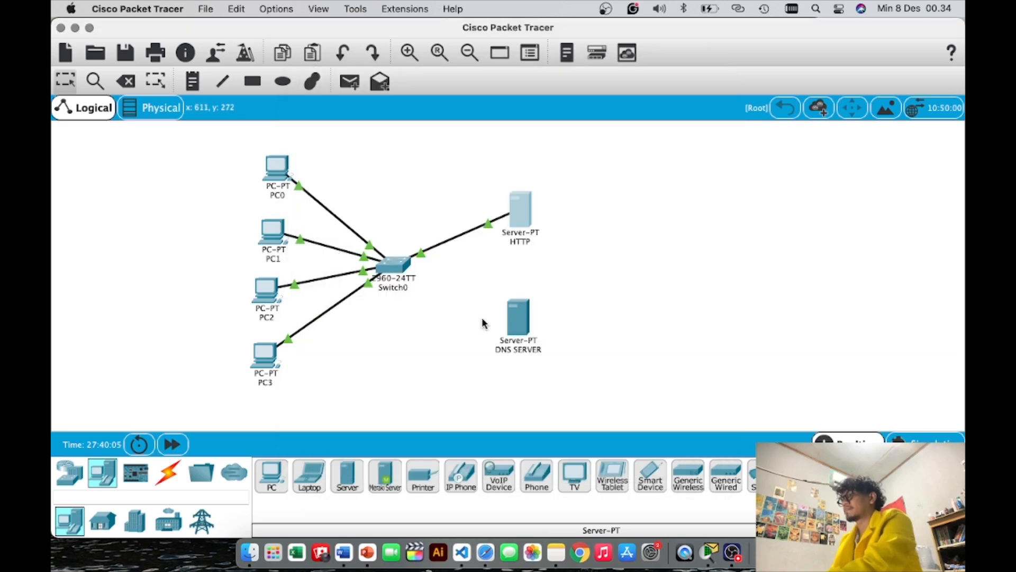
Connect Switch0 to DNS SERVER with an automatically chosen cable.
click(167, 473)
click(536, 476)
click(419, 258)
click(516, 319)
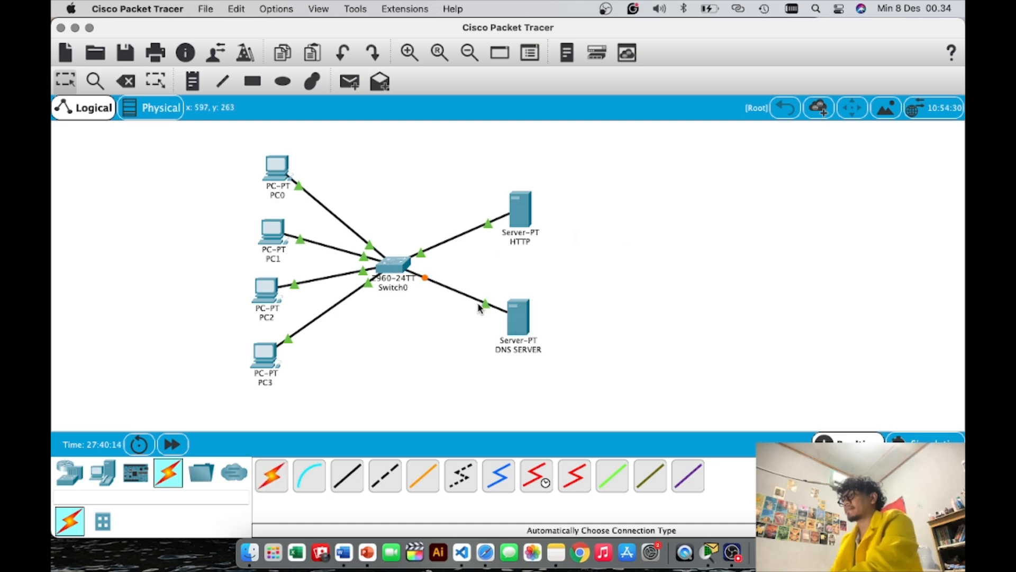
Switch PC0's IPv4 configuration from static to DHCP, and return to the workspace.
click(279, 164)
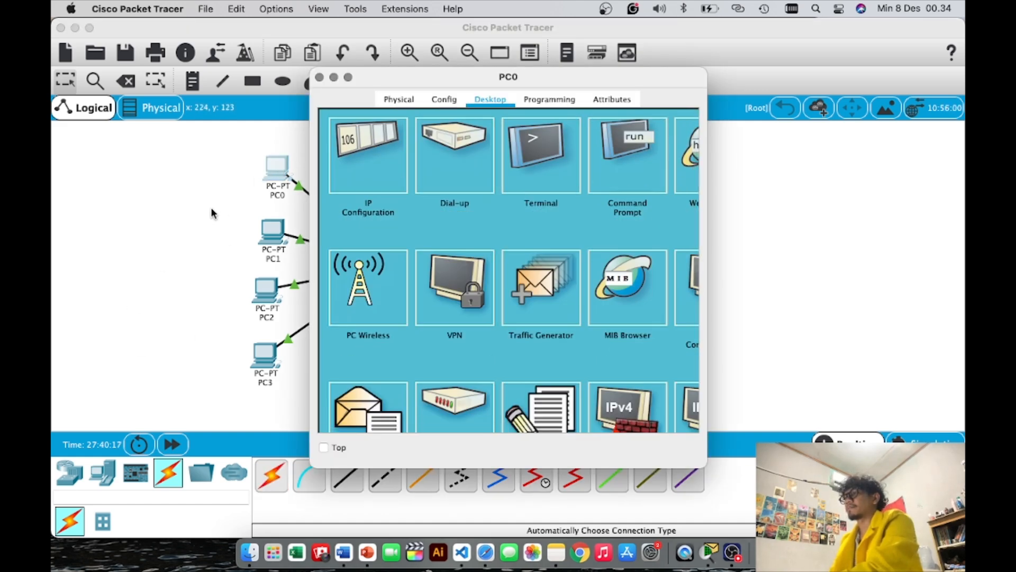
click(358, 167)
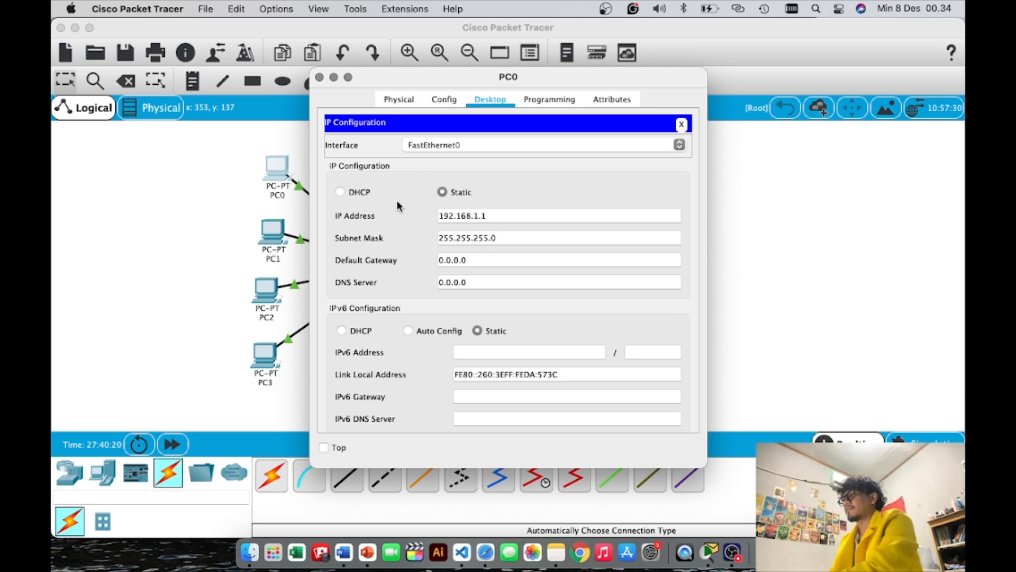
click(341, 192)
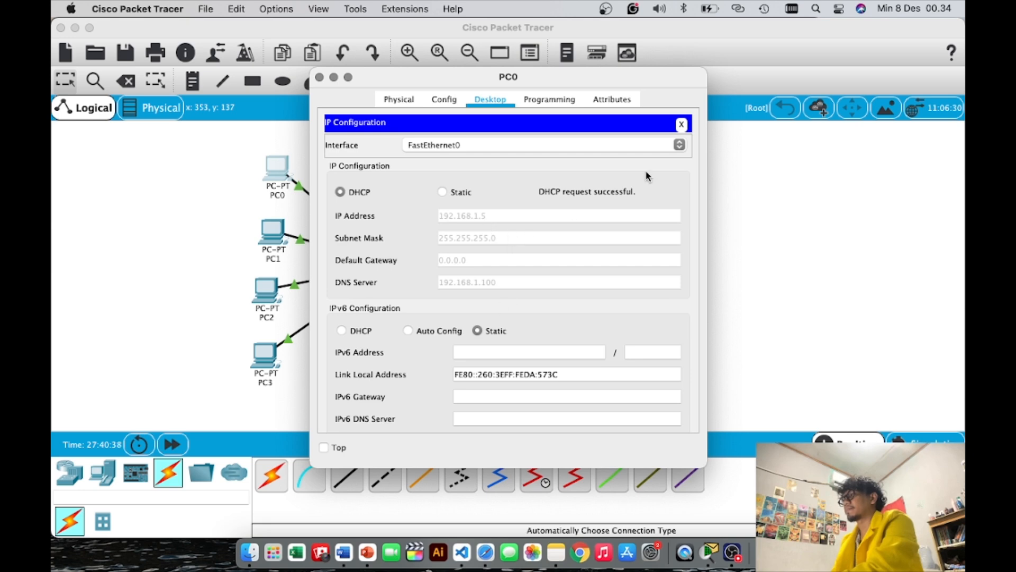
click(682, 124)
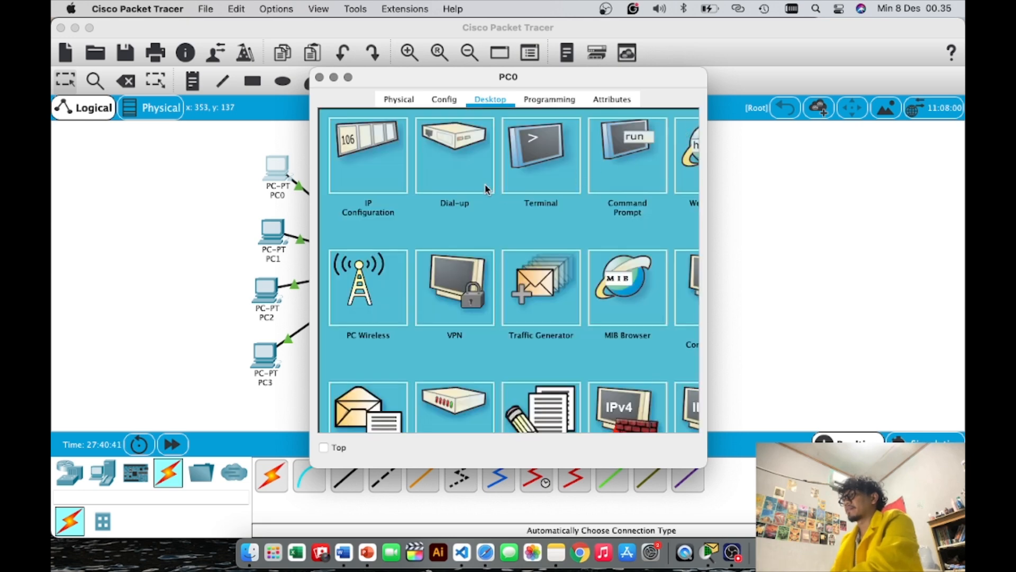
click(319, 77)
Switch PC1's IPv4 configuration to DHCP and return to the workspace.
click(273, 232)
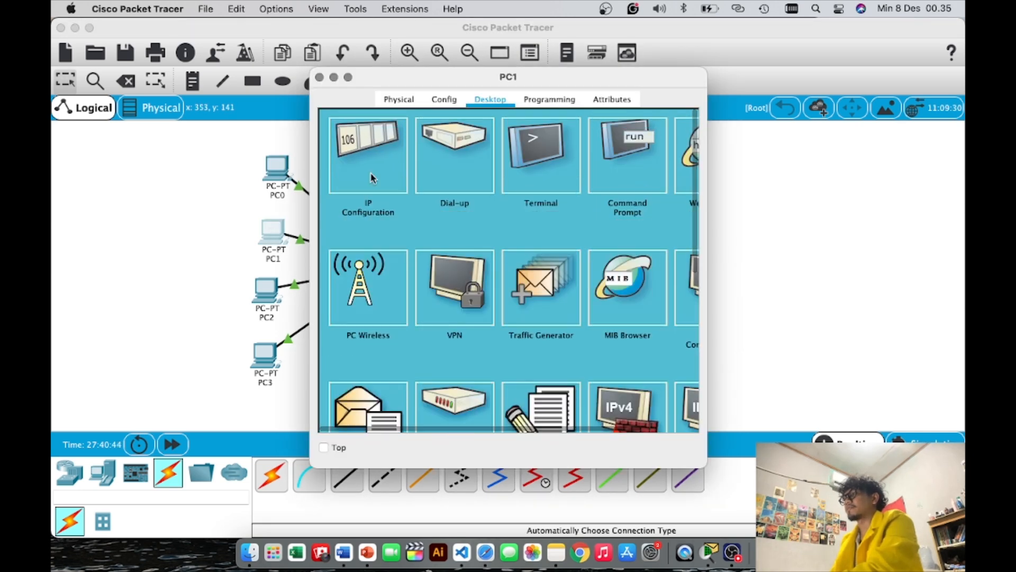
click(377, 185)
click(340, 191)
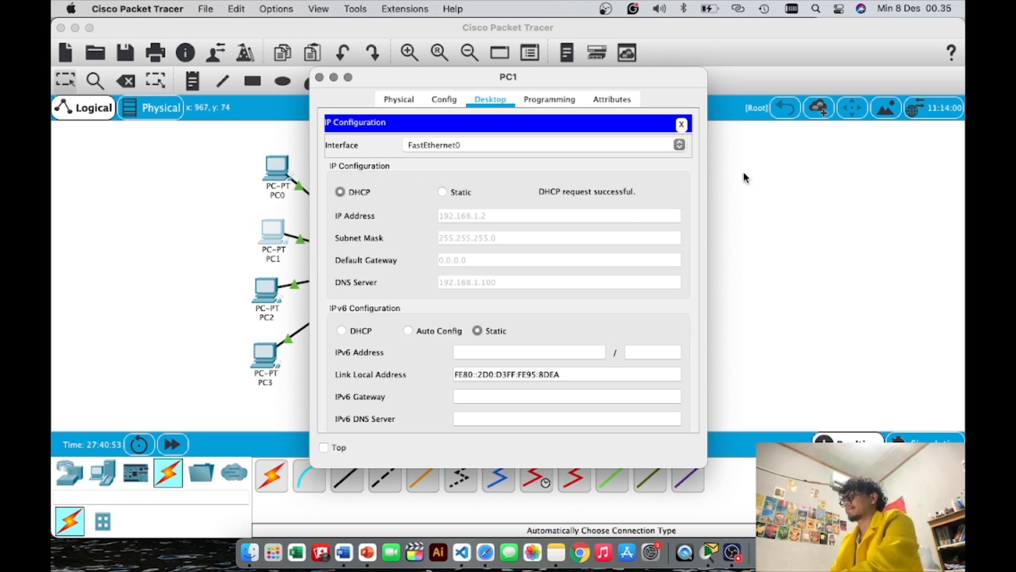
click(682, 124)
click(320, 77)
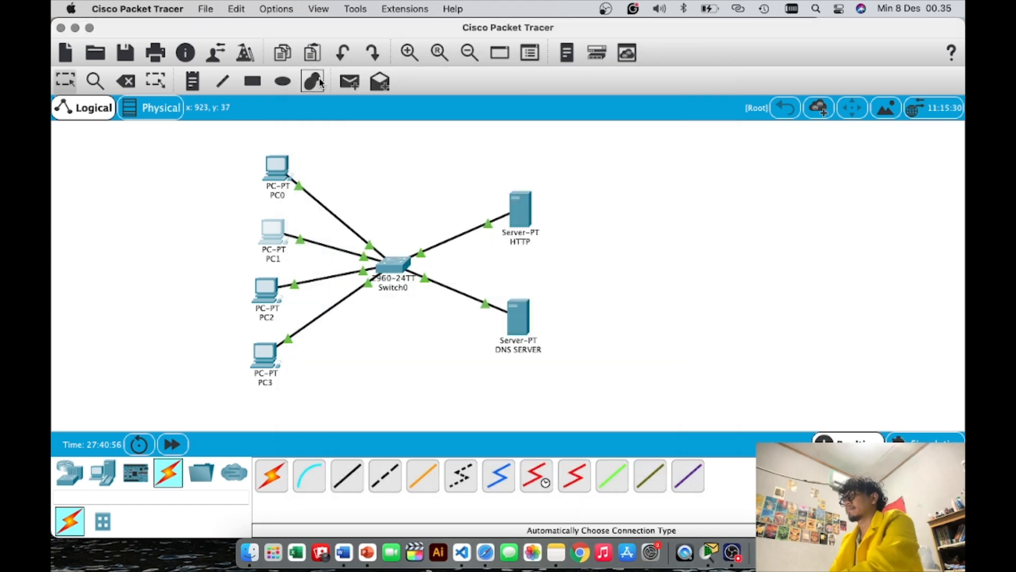
Switch PC2's IPv4 configuration to DHCP and return to the workspace.
click(266, 290)
click(390, 181)
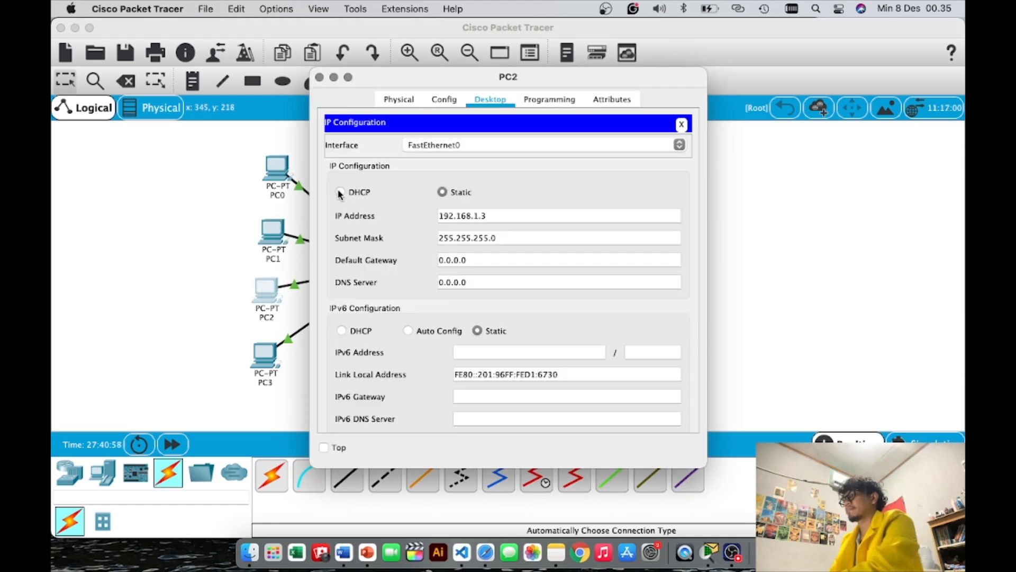
click(340, 192)
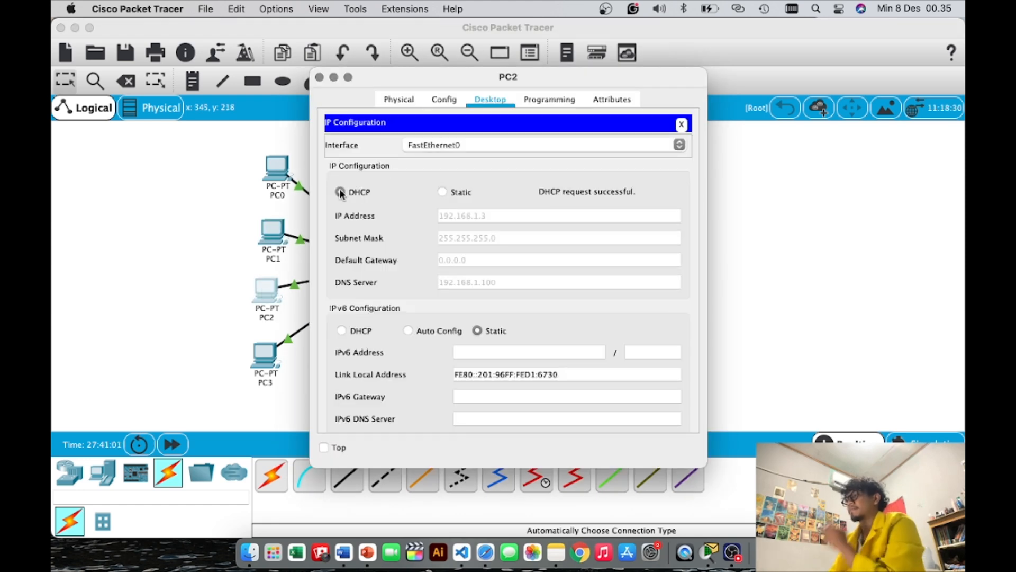
click(682, 125)
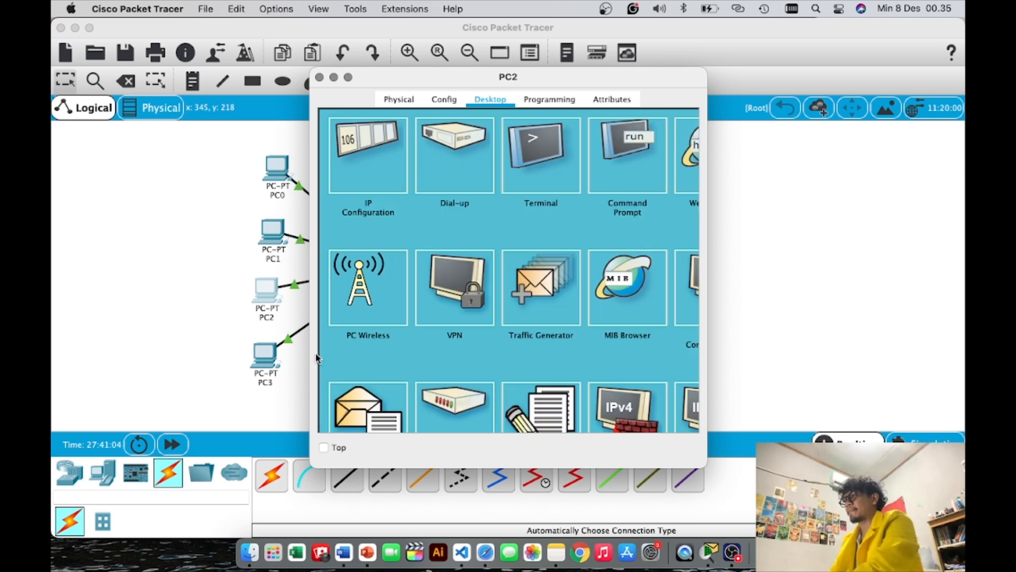
click(319, 78)
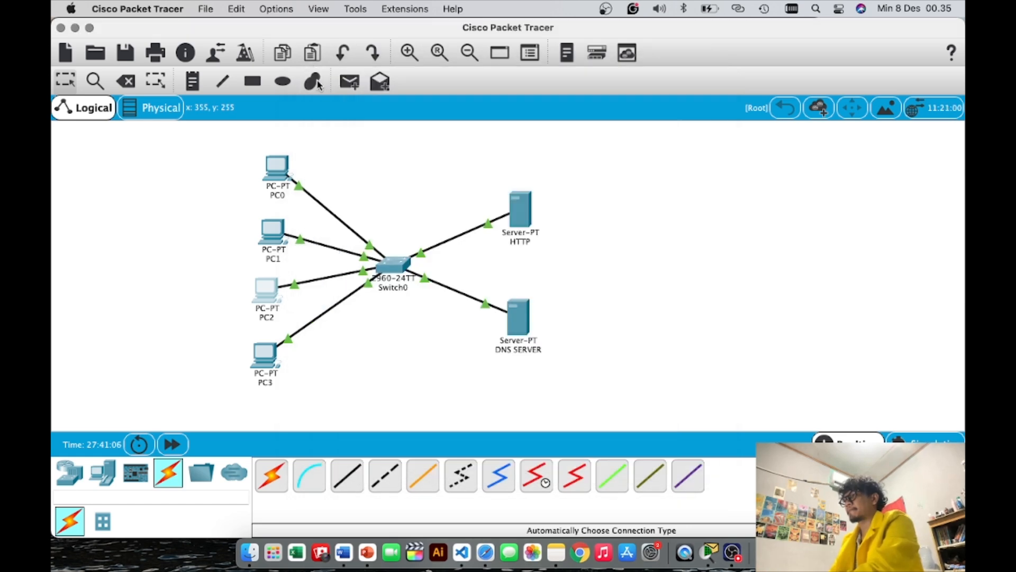
Switch PC3's IPv4 configuration to DHCP, check its FastEthernet0 settings, and return to the workspace.
click(266, 355)
click(380, 161)
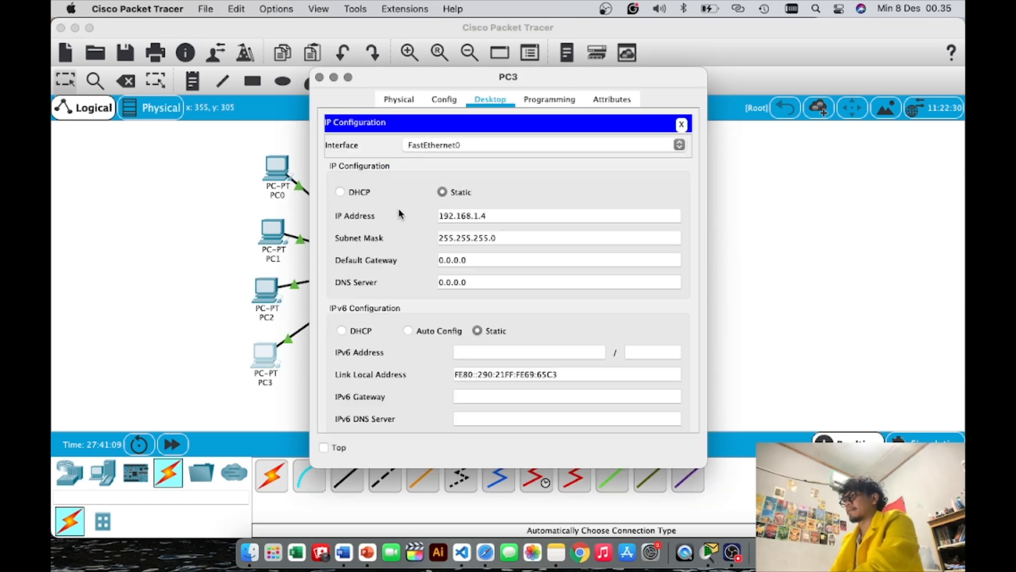
click(342, 192)
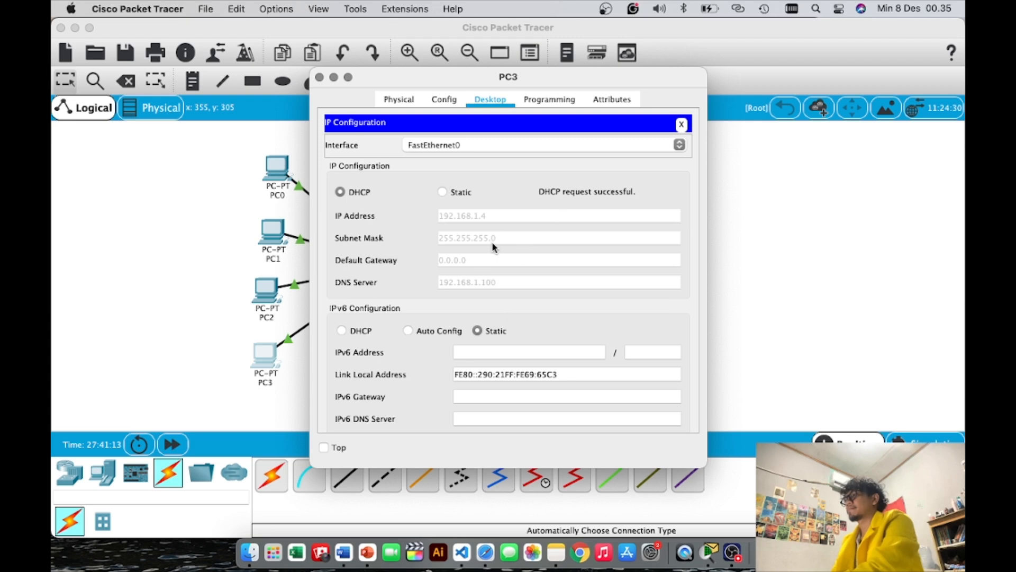
click(444, 101)
click(399, 193)
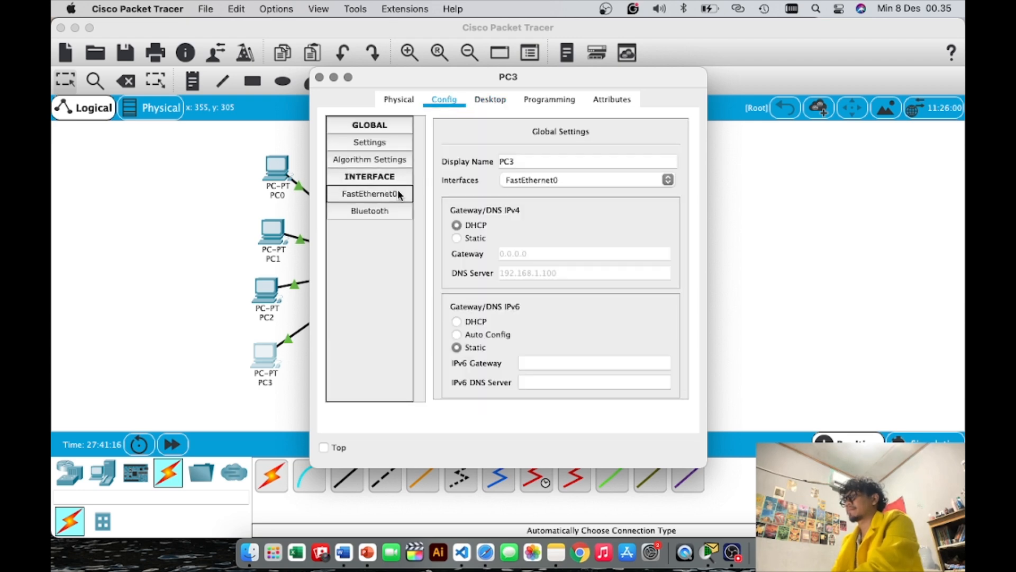
click(389, 144)
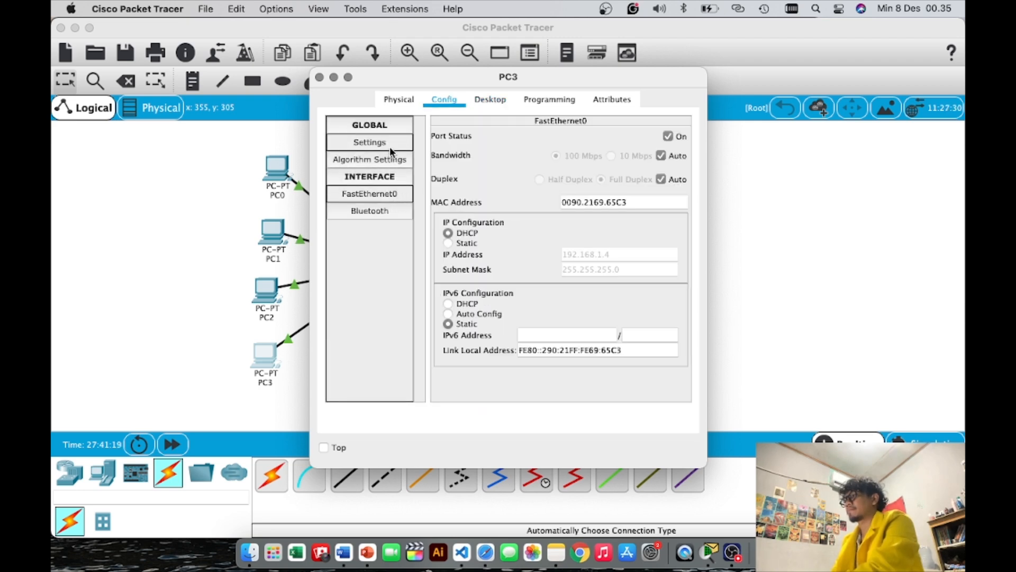
click(728, 168)
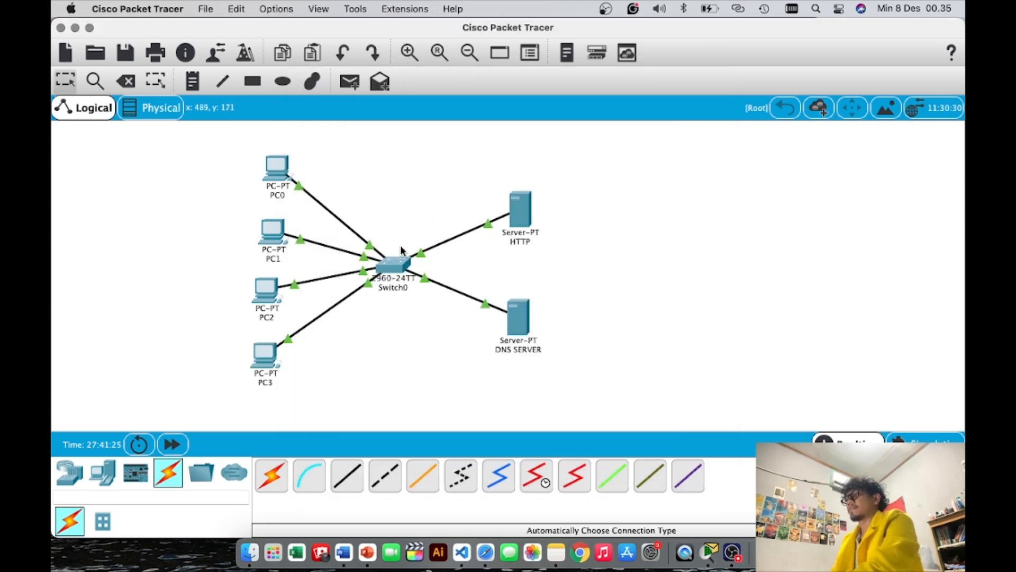
Replace the welcome text in DNS SERVER's HTTP file index.html with "SELAMAT DATANG PADA WEB HAFIT", save it and return to the workspace.
mouse_move(414, 285)
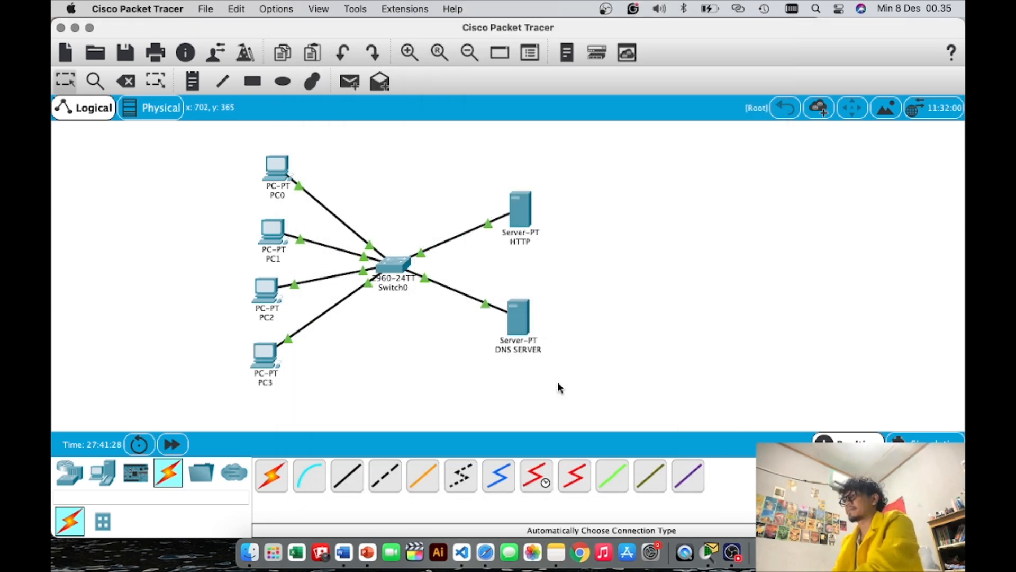
click(513, 316)
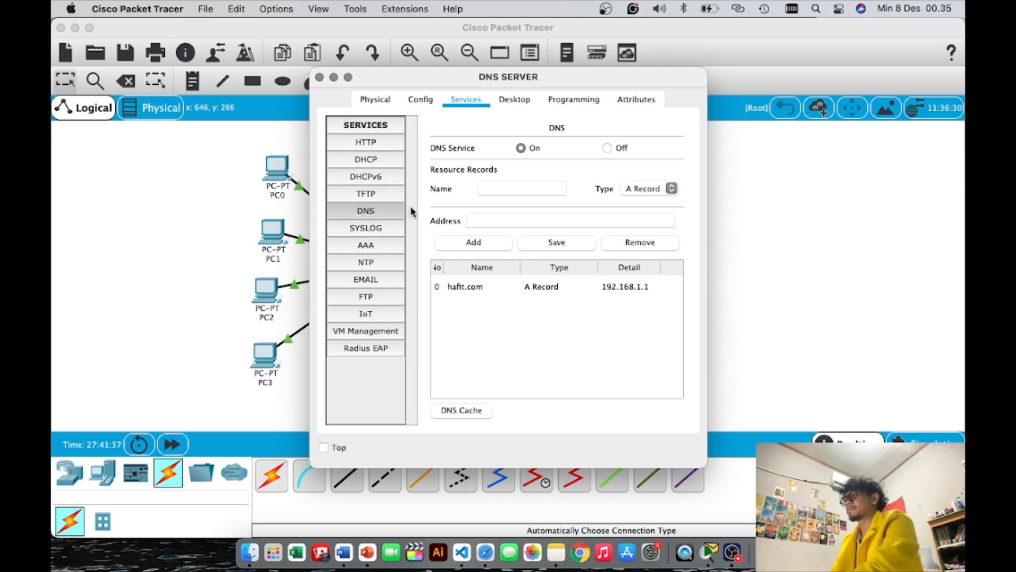
click(371, 144)
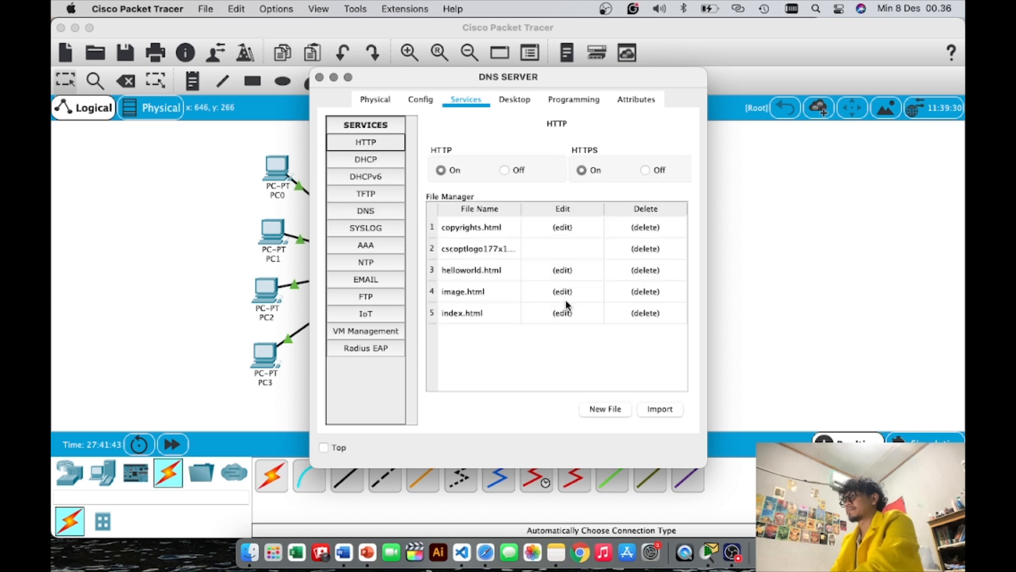
click(563, 313)
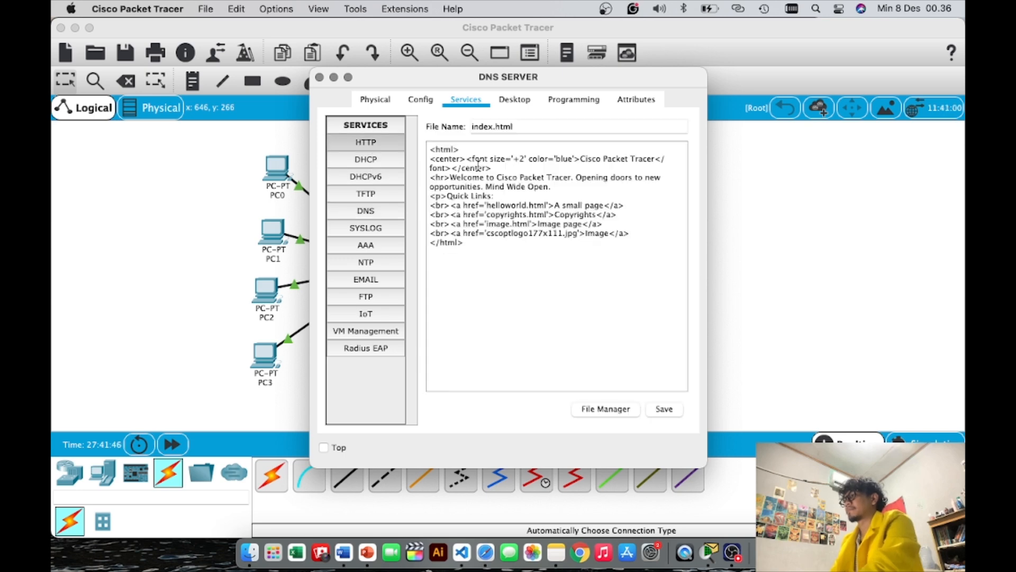
drag(450, 177, 552, 186)
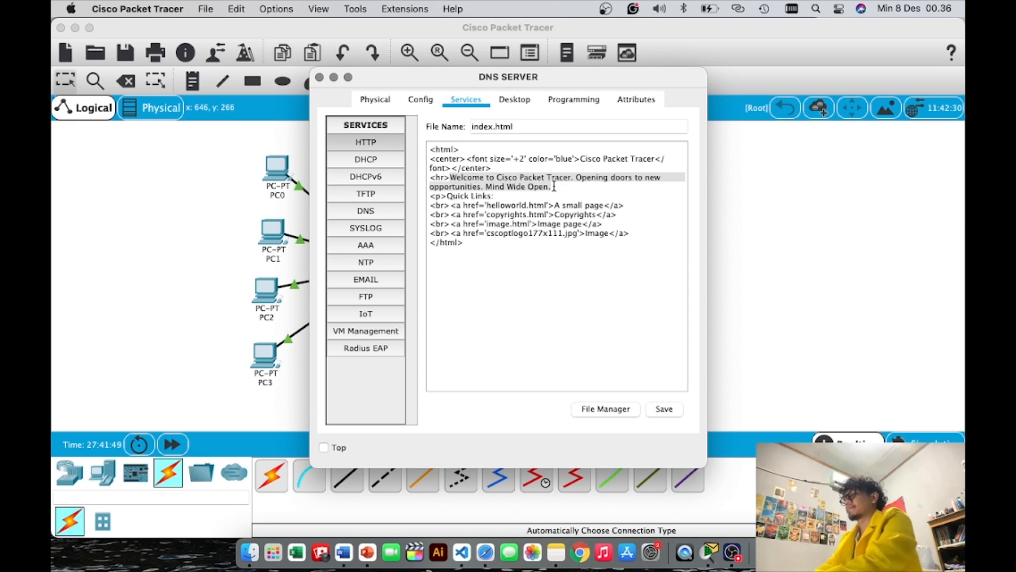
text(se)
key(BackSpace)
key(BackSpace)
text(SELAMAT DATANG )
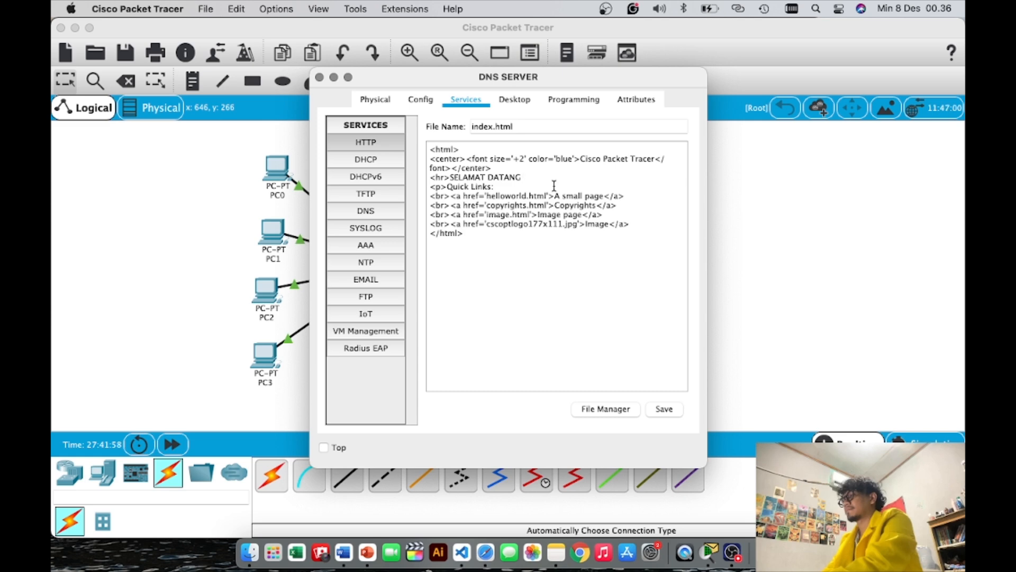
text(PADA WEB)
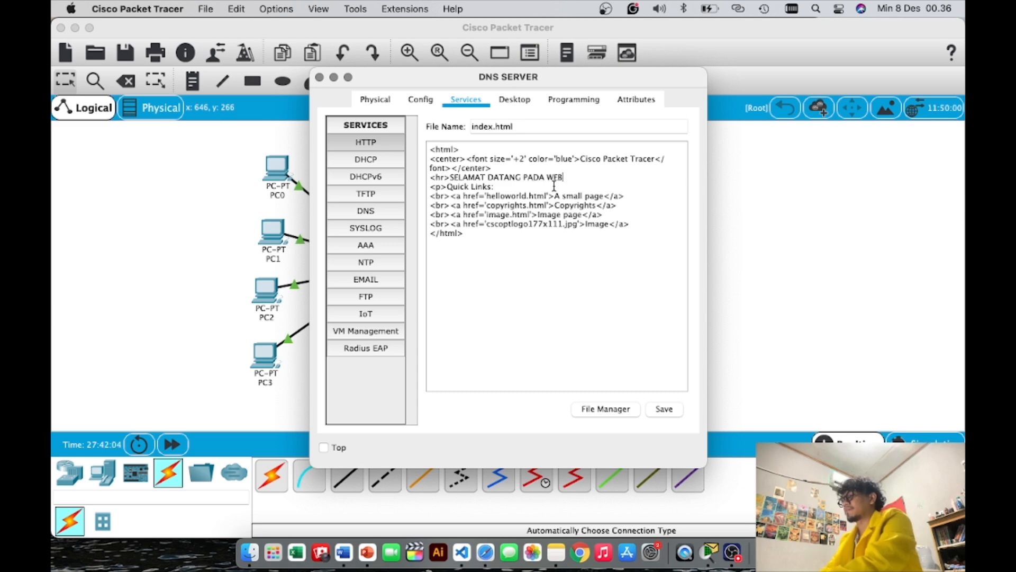
text( HAFIT)
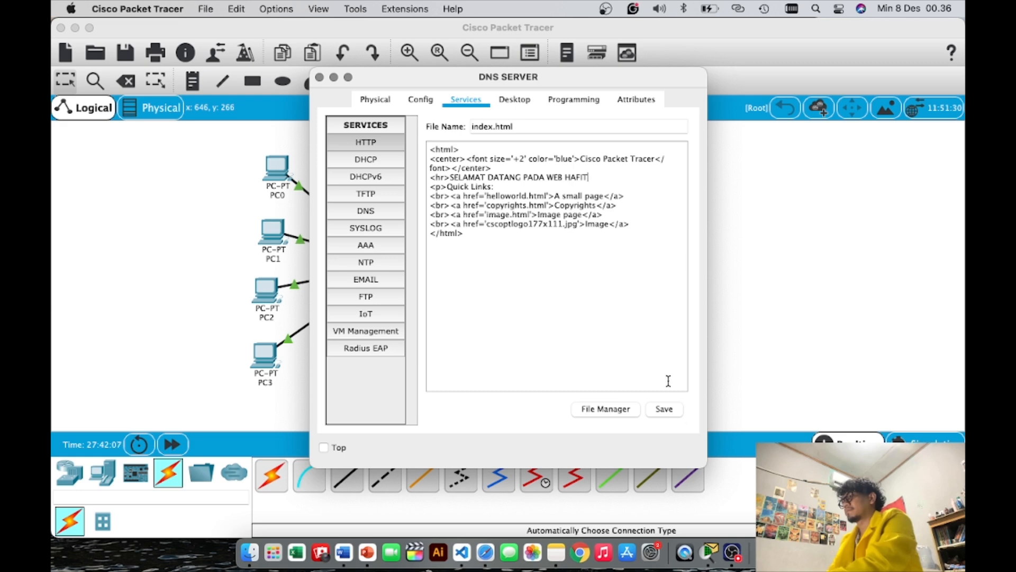
click(664, 409)
click(449, 292)
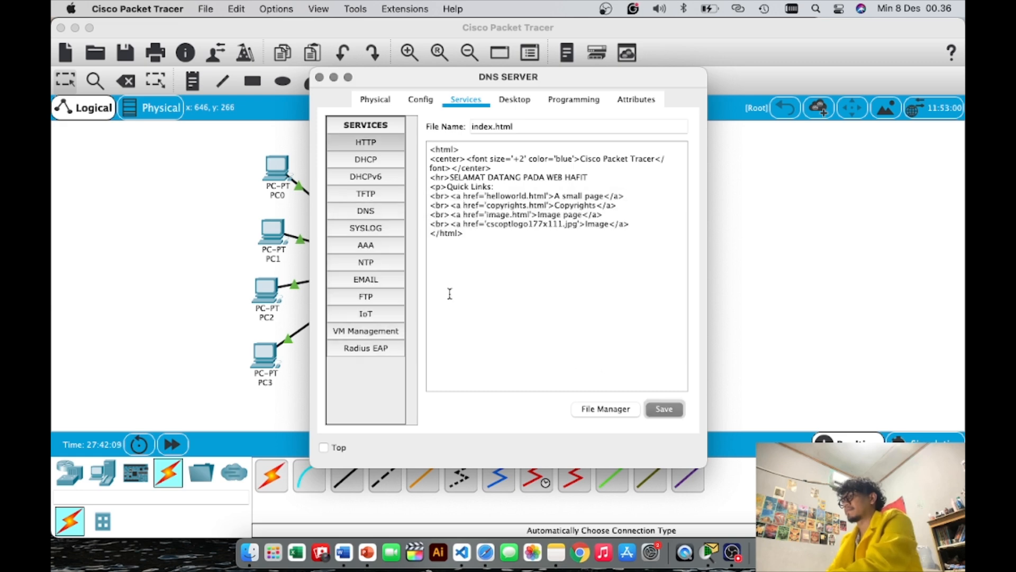
click(845, 319)
Turn off both the HTTP and HTTPS services on the HTTP server, and return to the workspace.
click(521, 210)
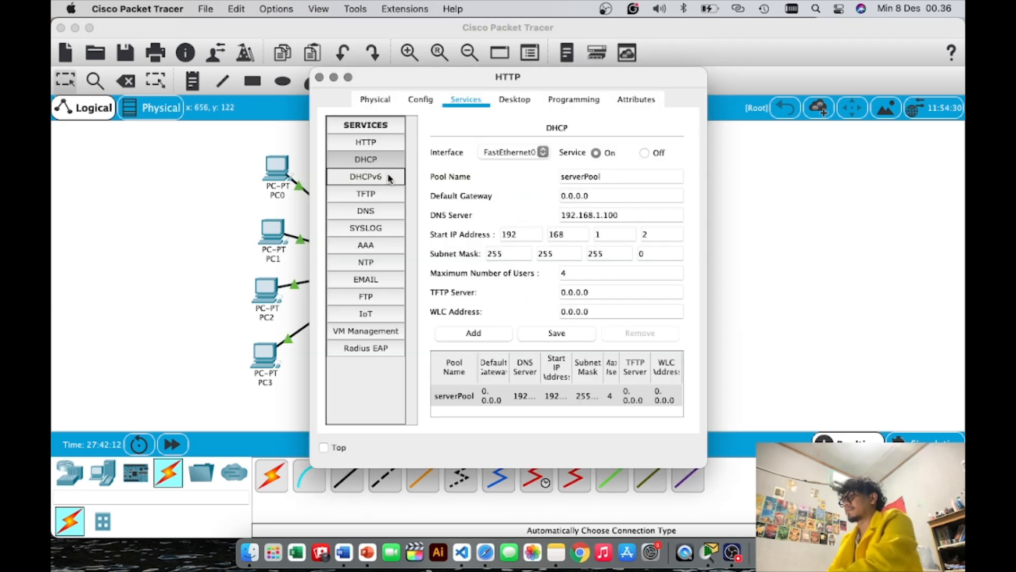
click(379, 138)
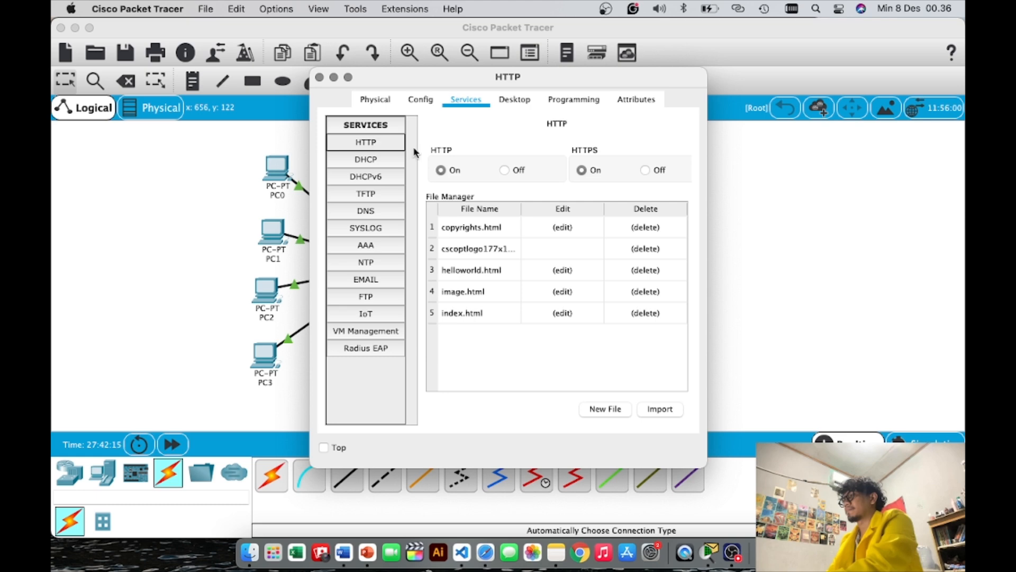
click(504, 170)
click(642, 171)
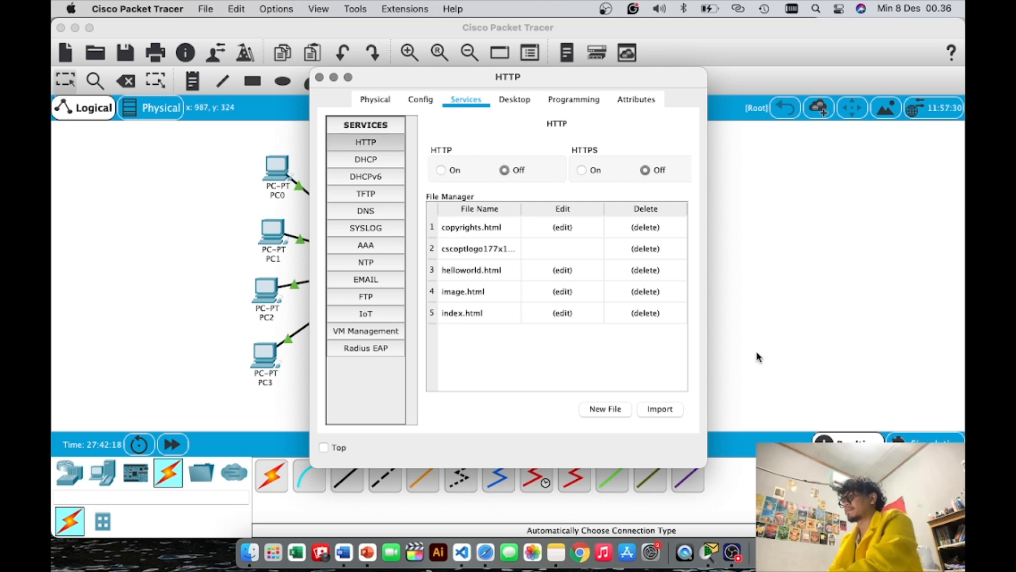
click(760, 327)
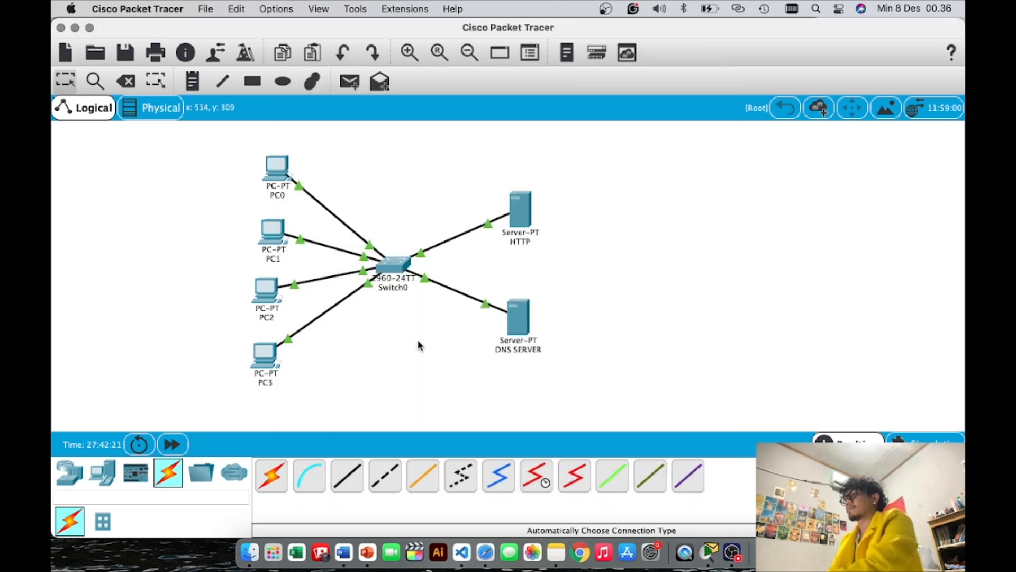
Try to load hafit.com in PC0's web browser, and return to the workspace.
click(278, 162)
scroll(633, 197, down, 5)
scroll(633, 197, up, 5)
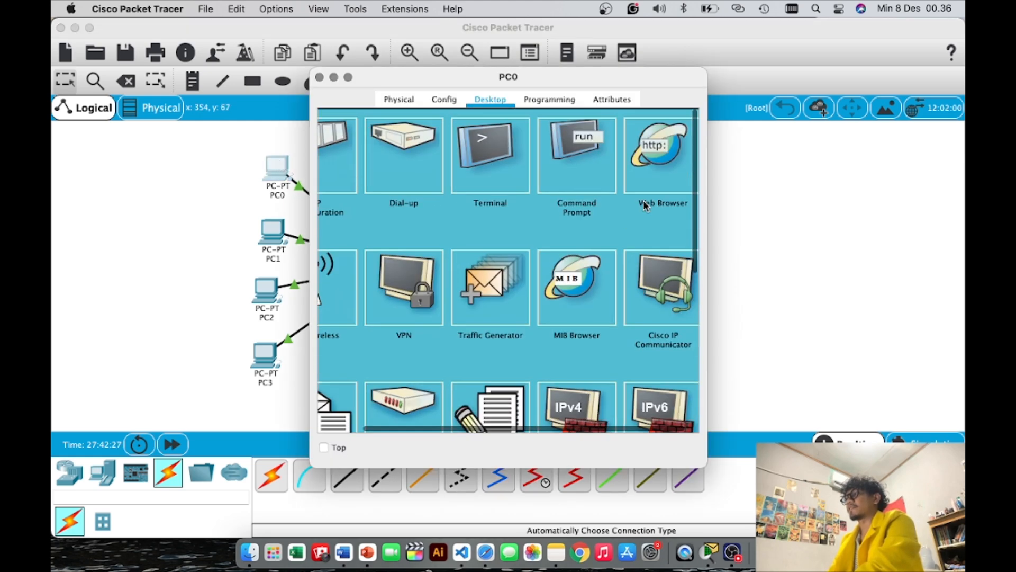
click(660, 180)
click(501, 146)
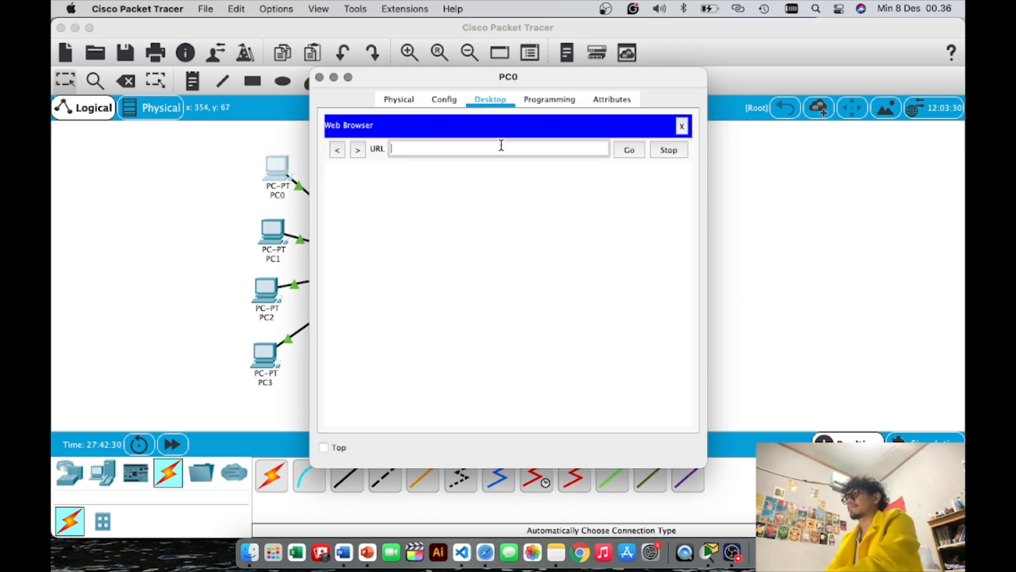
text(HAFFT)
key(BackSpace)
key(BackSpace)
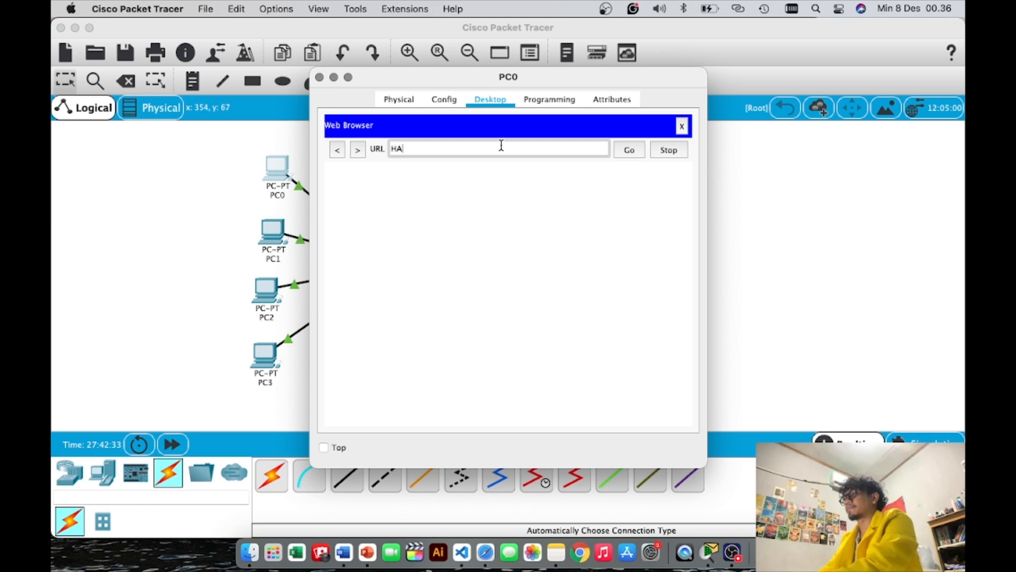
text(hafit.com)
key(Return)
click(628, 149)
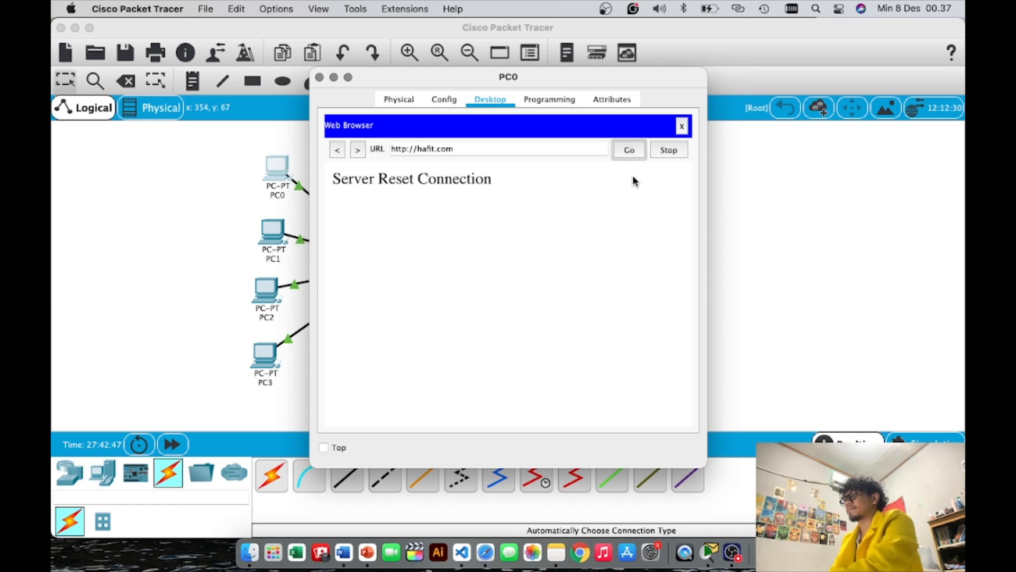
click(682, 126)
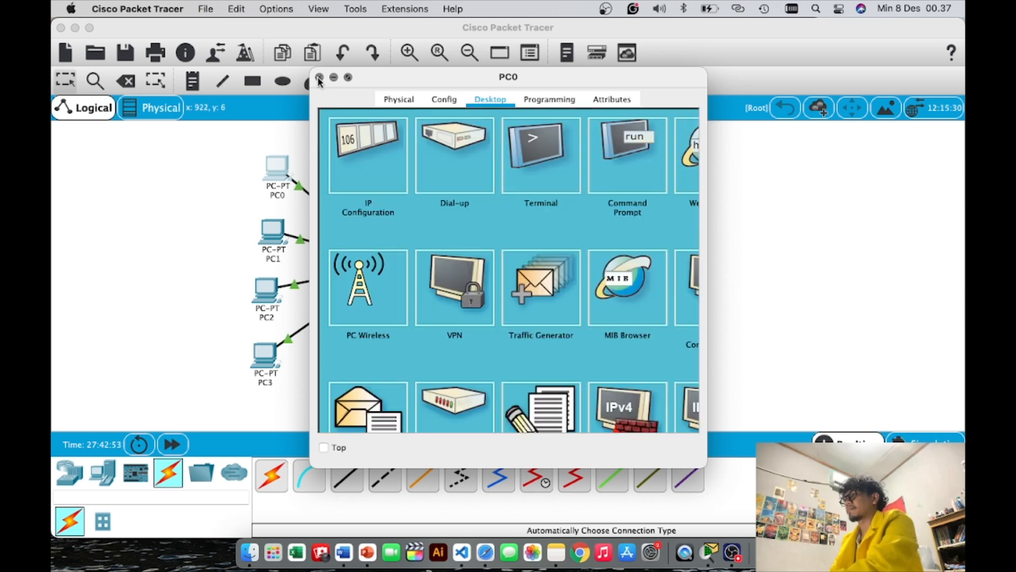
click(319, 78)
Select the hafit.com A record in DNS SERVER's DNS service, save it again with address 192.168.1.1, and return to the workspace.
click(523, 315)
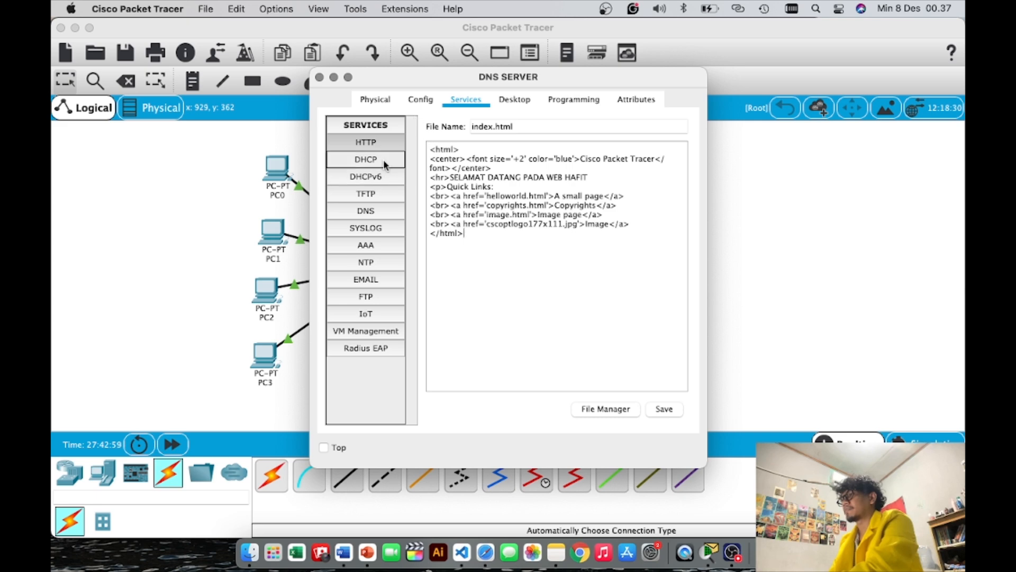
click(386, 213)
click(538, 286)
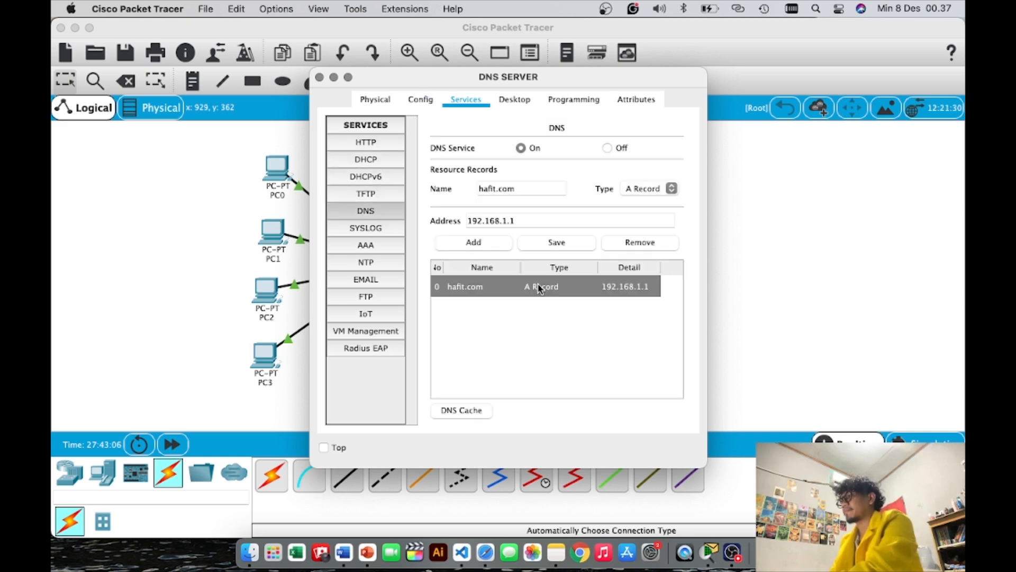
click(548, 245)
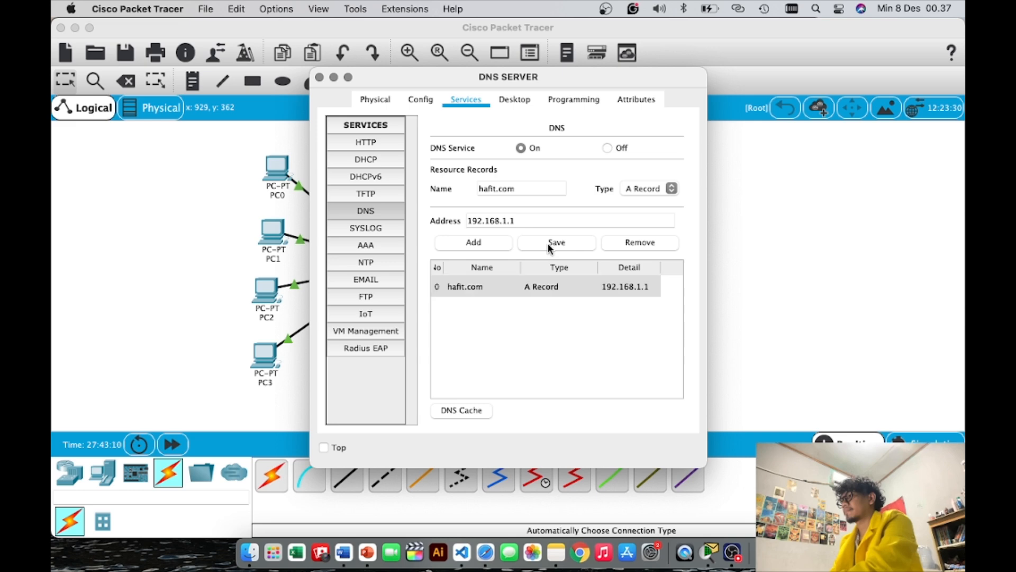
click(754, 247)
Review the HTTP server's HTTP service, file list and global configuration settings, and return to the workspace.
click(519, 214)
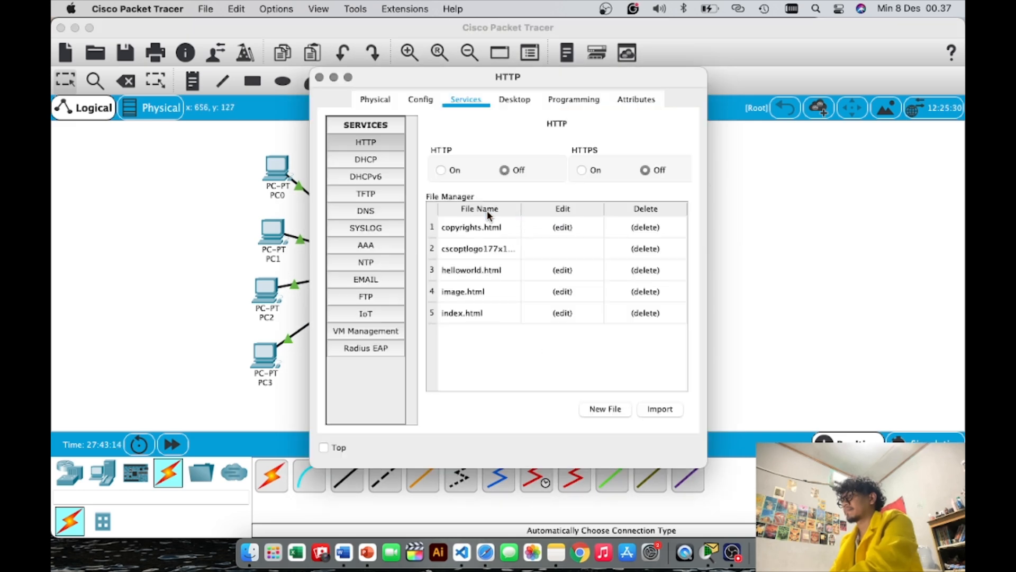
click(370, 211)
click(372, 143)
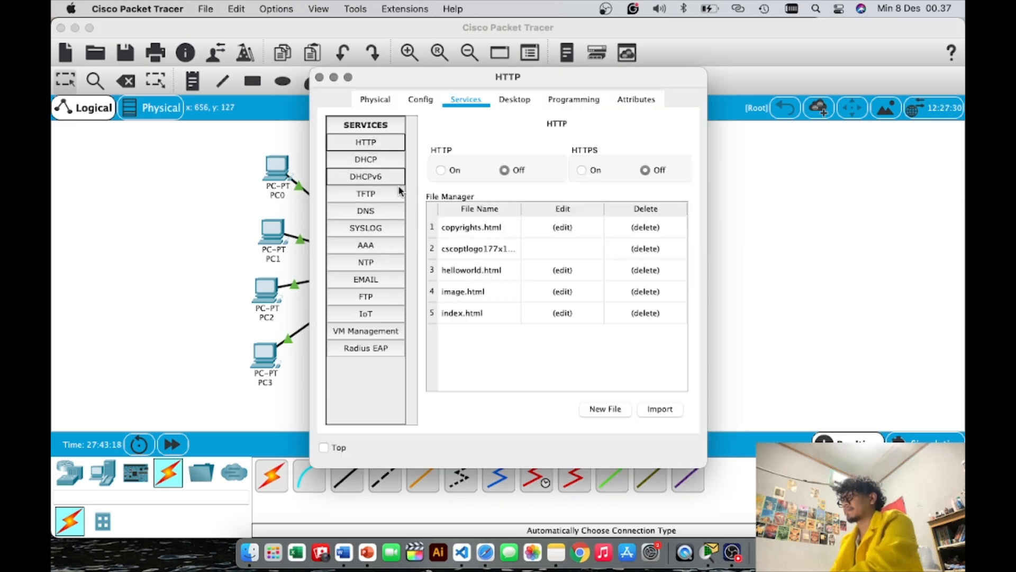
click(415, 103)
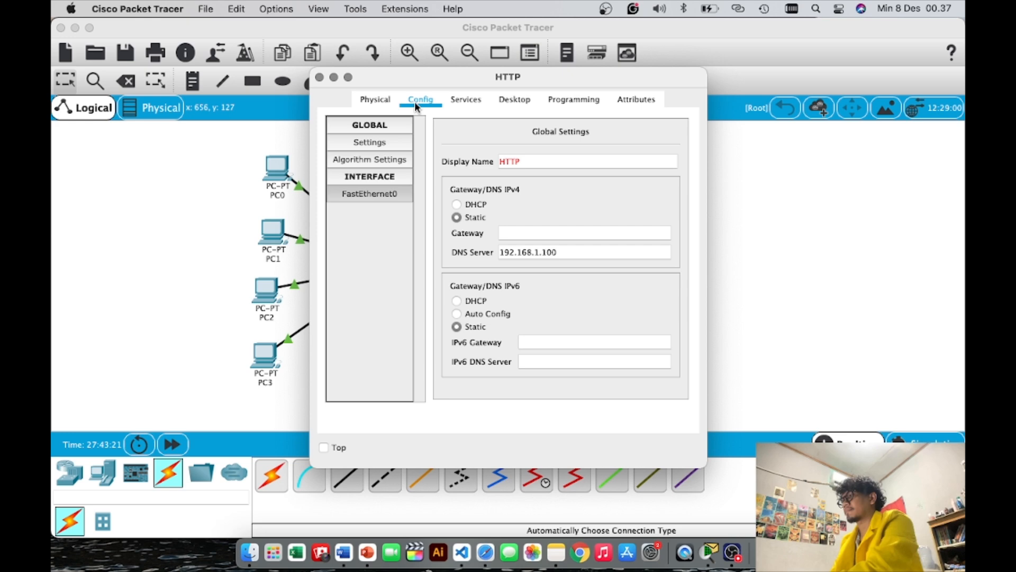
click(374, 188)
click(753, 247)
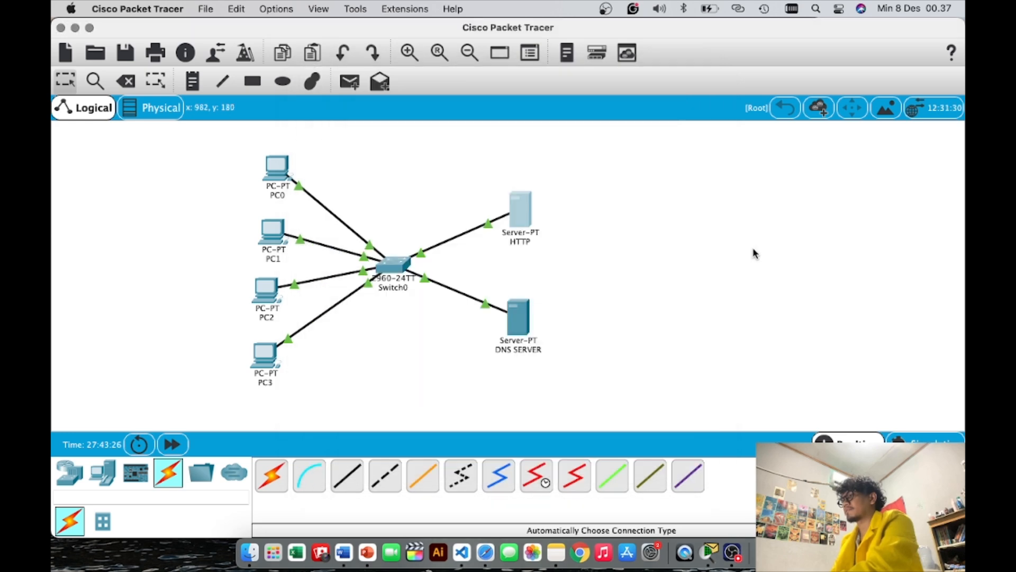
Try to load hafit.com in PC0's web browser, and return to the workspace.
mouse_move(279, 166)
mouse_move(264, 290)
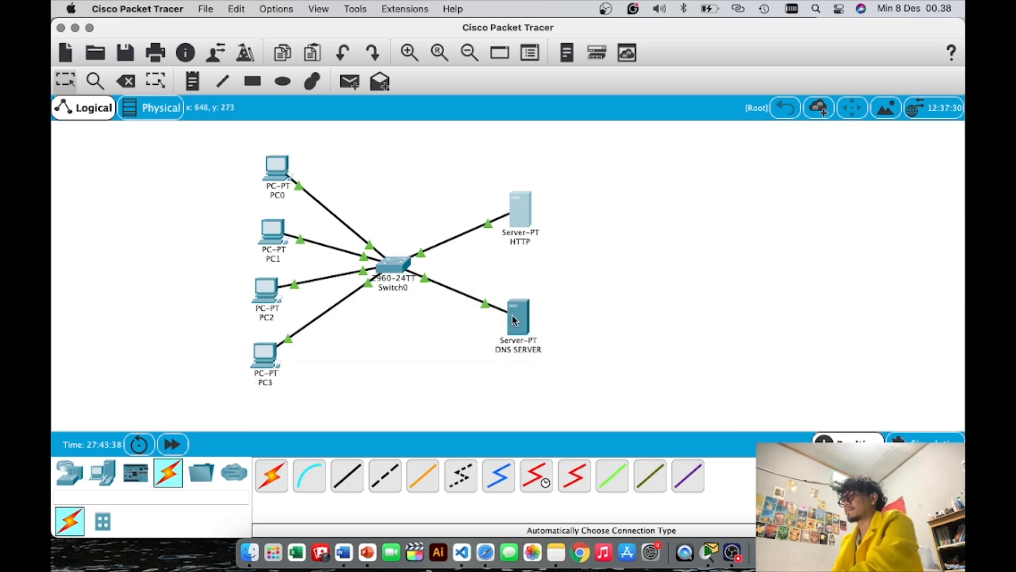
mouse_move(513, 319)
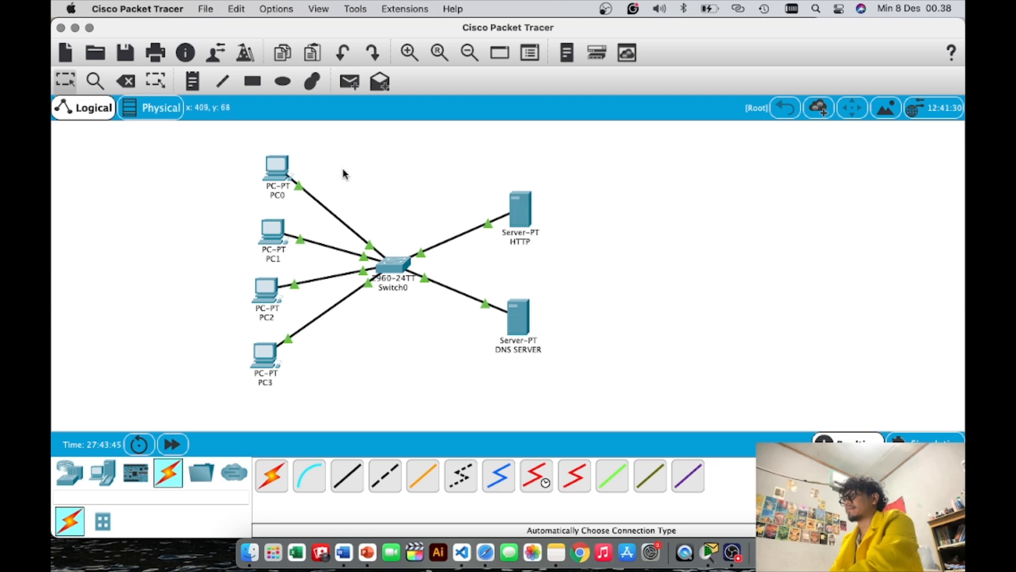
click(279, 169)
scroll(643, 172, right, 3)
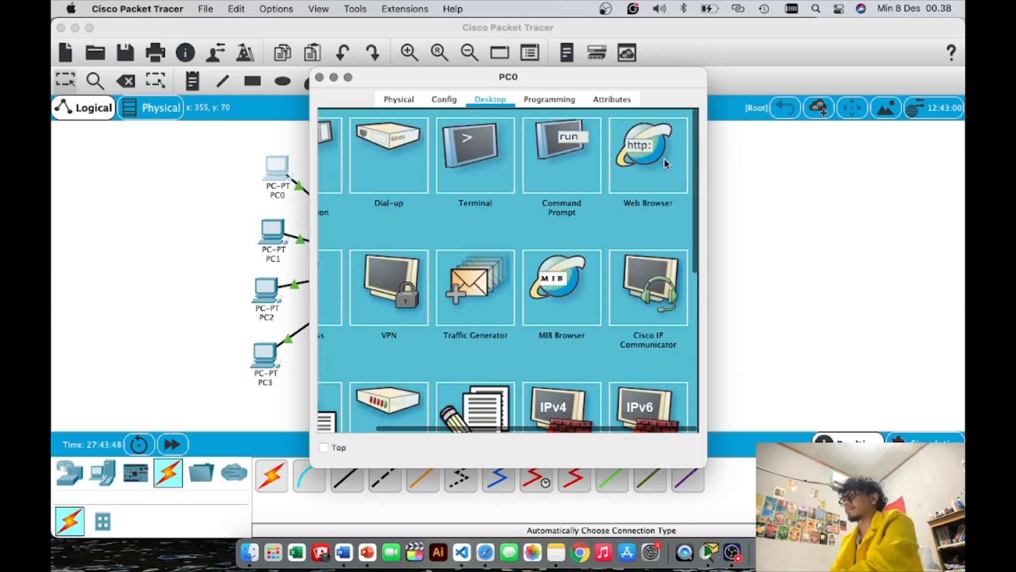
click(664, 158)
click(515, 149)
text(hafit.com)
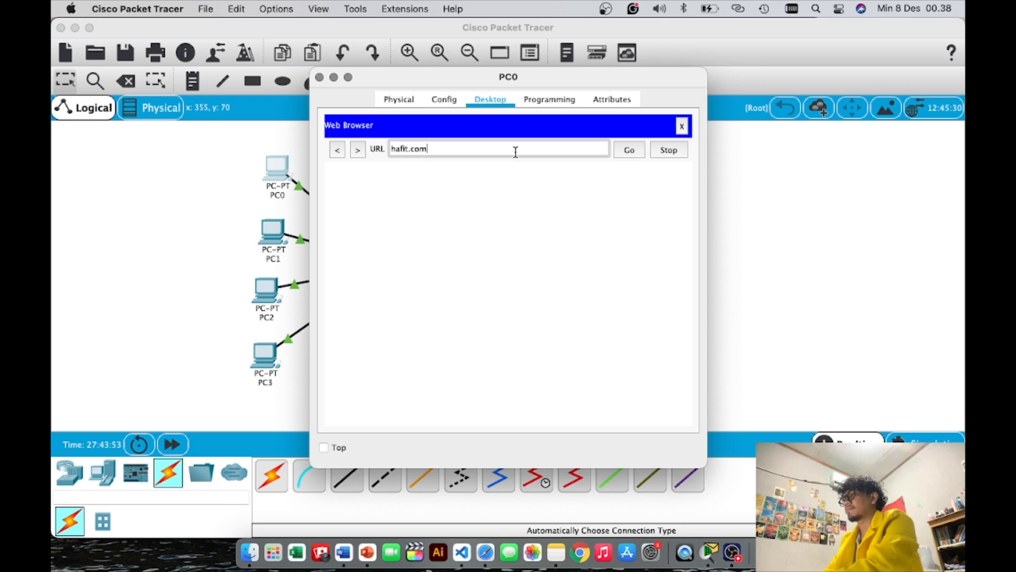
click(629, 150)
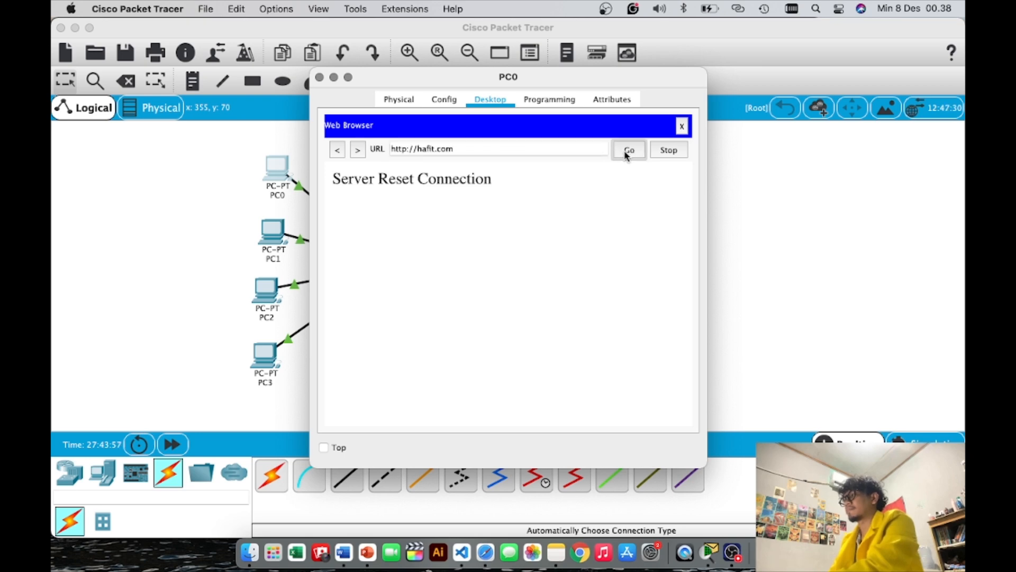
click(671, 150)
click(681, 126)
click(589, 227)
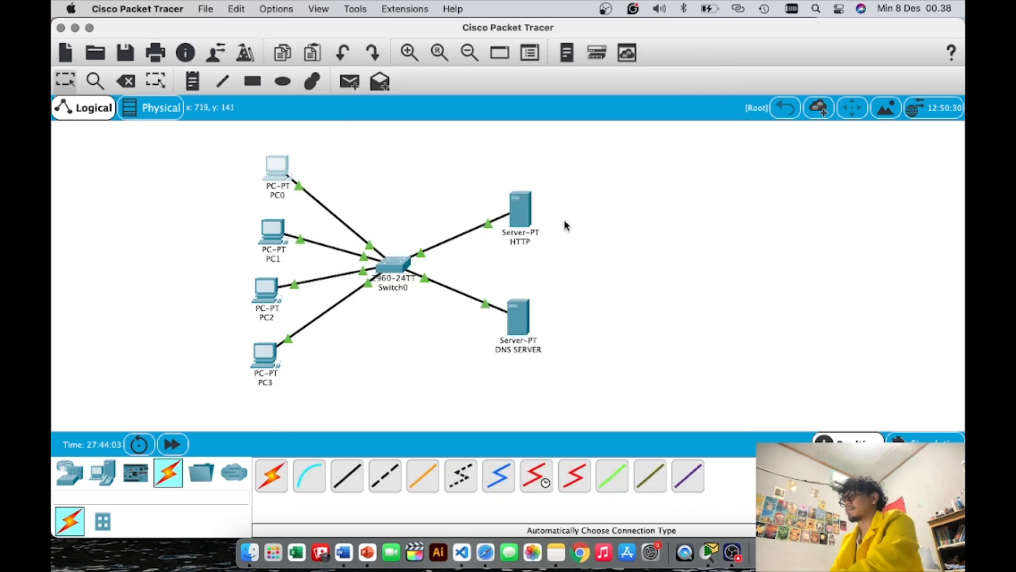
Turn on both the HTTP and HTTPS services on the HTTP server, and return to the workspace.
click(524, 216)
click(465, 100)
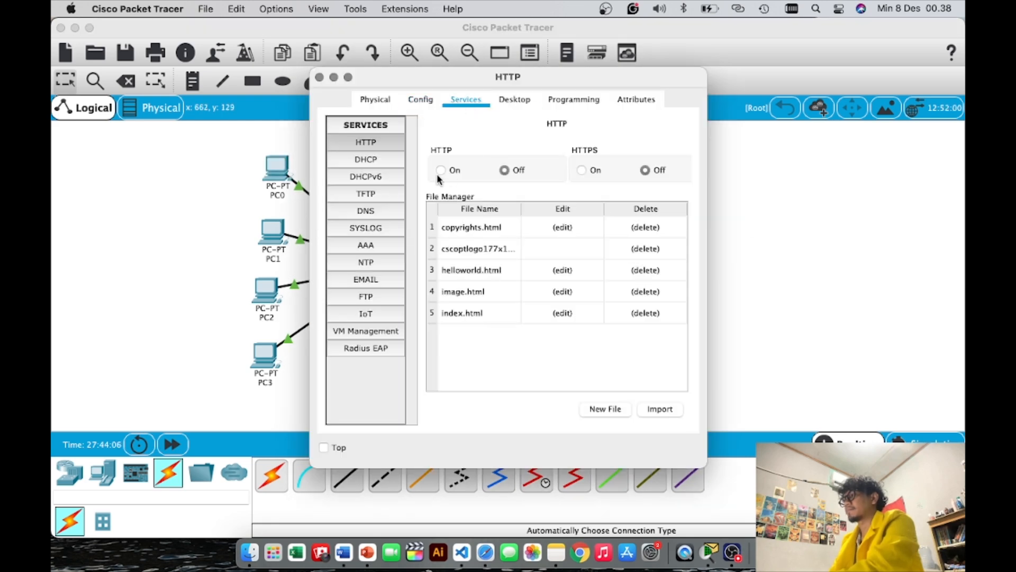
click(579, 170)
click(866, 245)
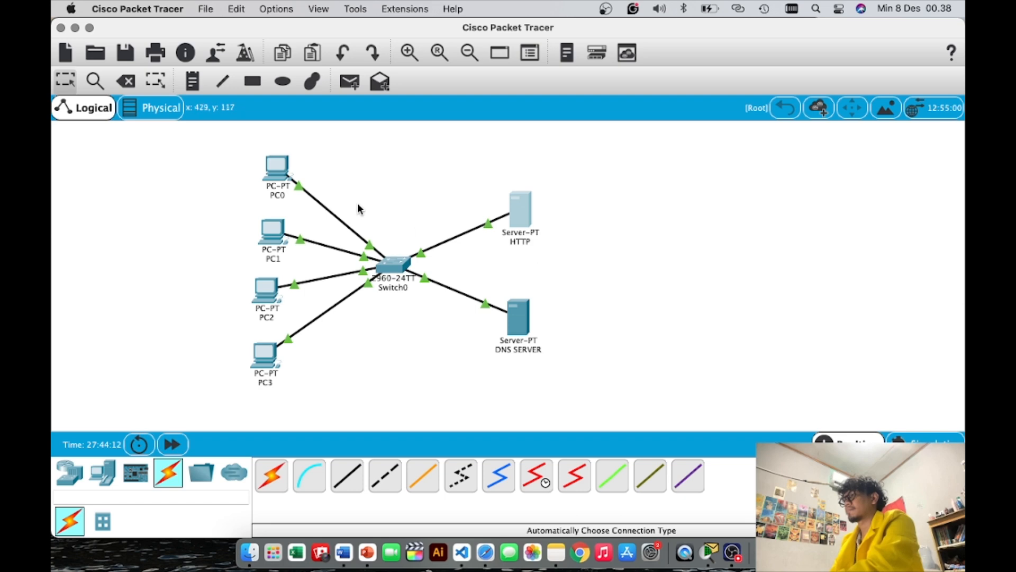
Load hafit.com in PC0's web browser to check which server's page is served, and close PC0's window.
click(278, 164)
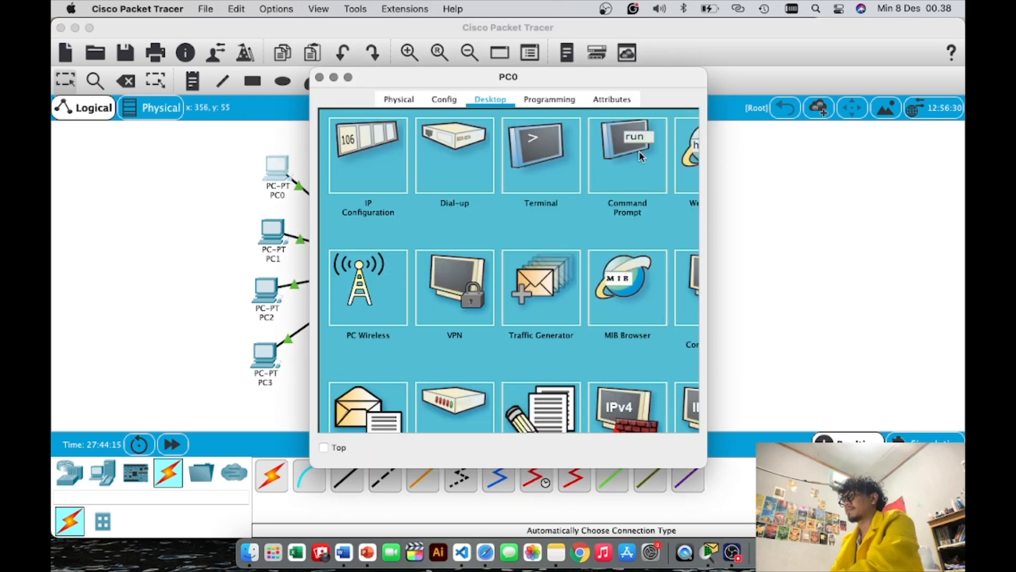
click(690, 163)
click(540, 150)
text(hafit.com)
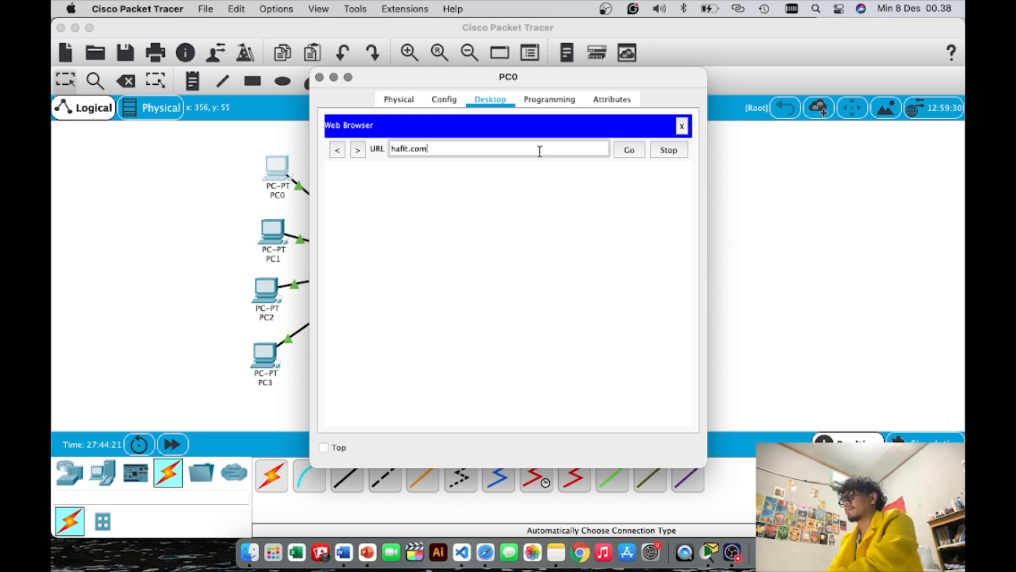
key(Return)
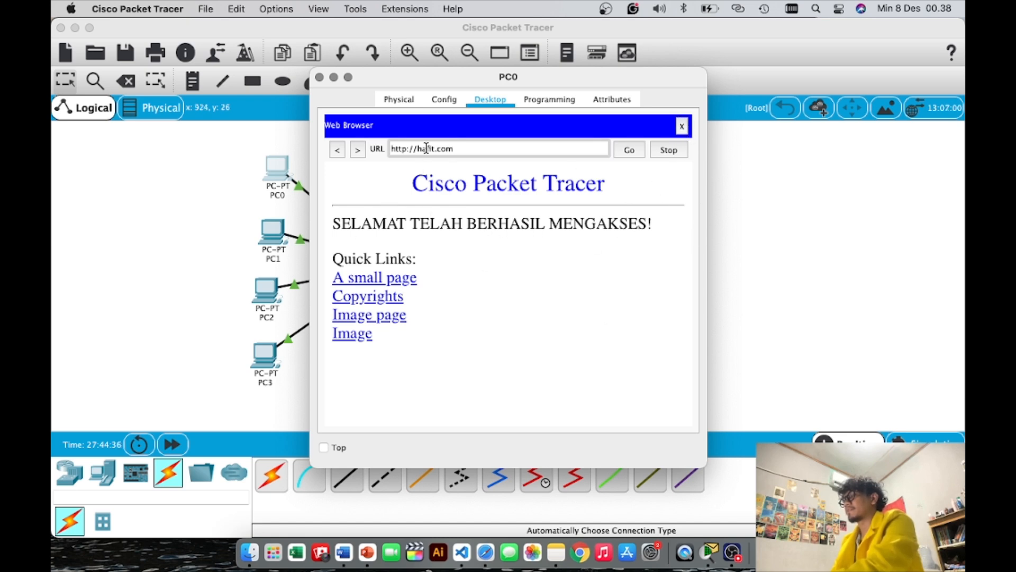
click(683, 127)
click(319, 77)
Turn off both the HTTP and HTTPS services on DNS SERVER, and return to the workspace.
click(506, 306)
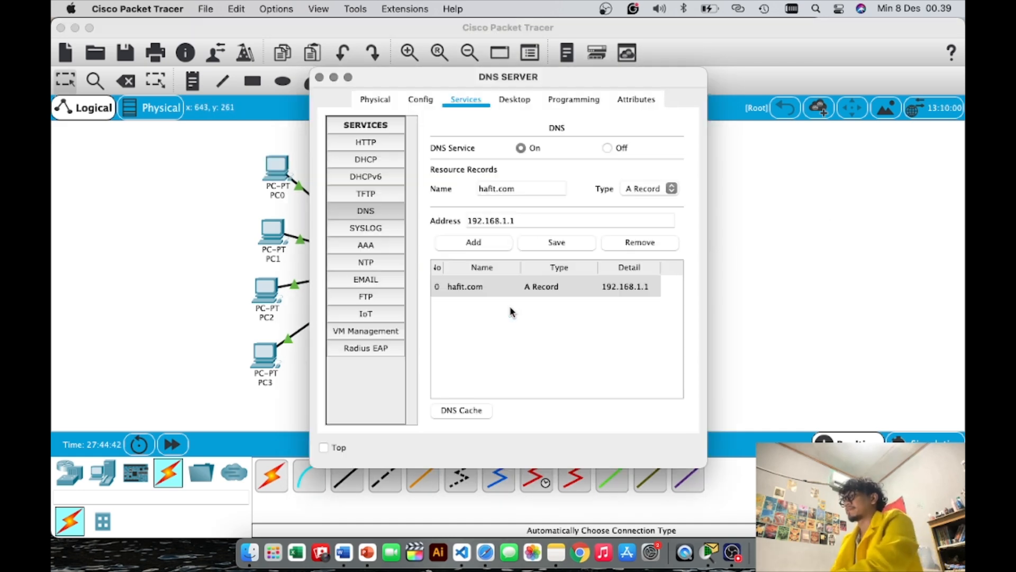
click(368, 143)
click(504, 170)
click(645, 169)
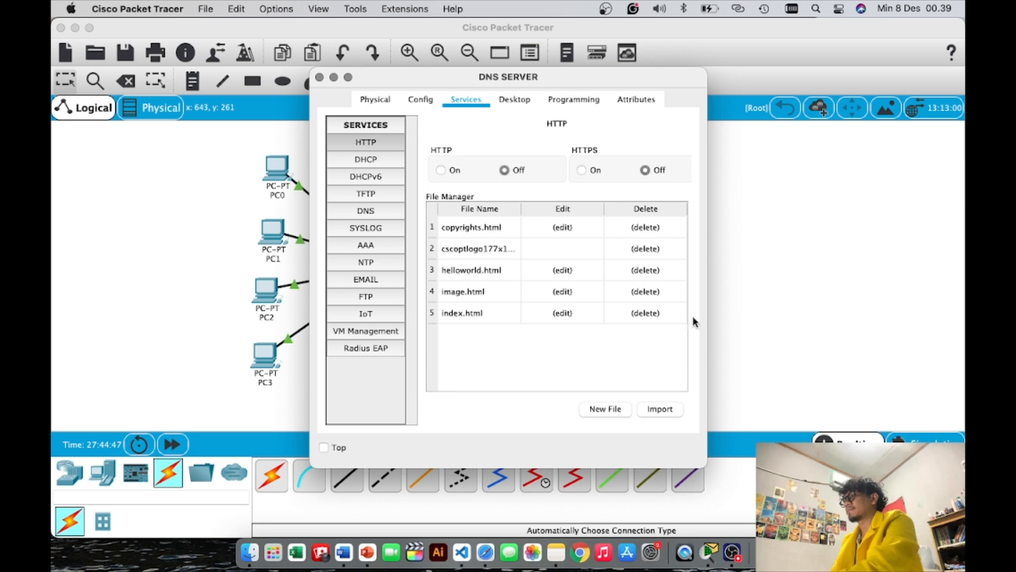
click(834, 311)
Change the welcome line in the HTTP server's index.html to "SELAMAT TELAH BERHASIL MENGAKSES HAFIT.COM!", save the file and close the server window.
click(517, 213)
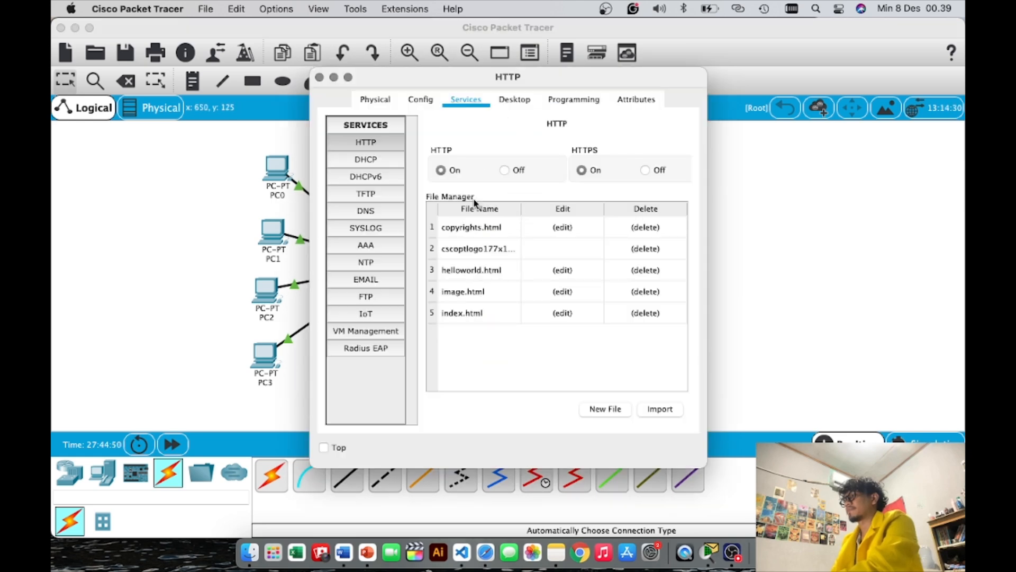
click(564, 314)
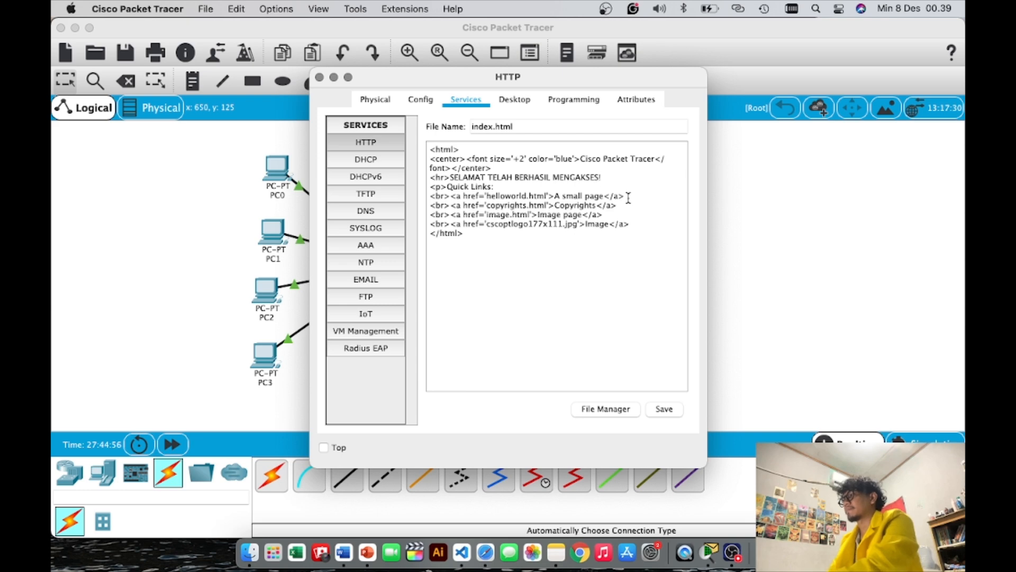
text(haHAFIT.COM)
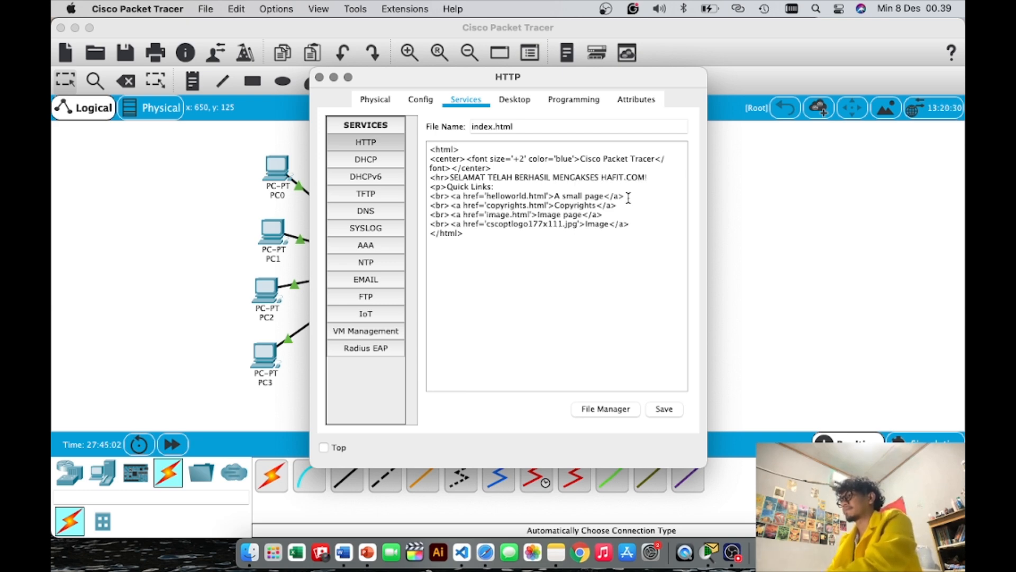
click(668, 410)
click(443, 291)
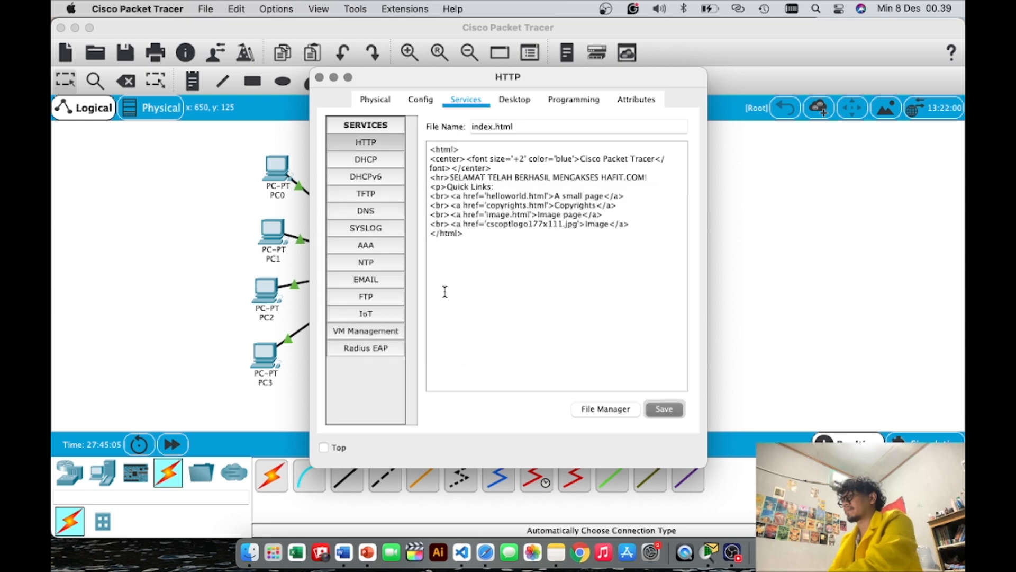
click(320, 77)
Load hafit.com in PC0's web browser to check the edited welcome text, and close PC0's window.
click(280, 177)
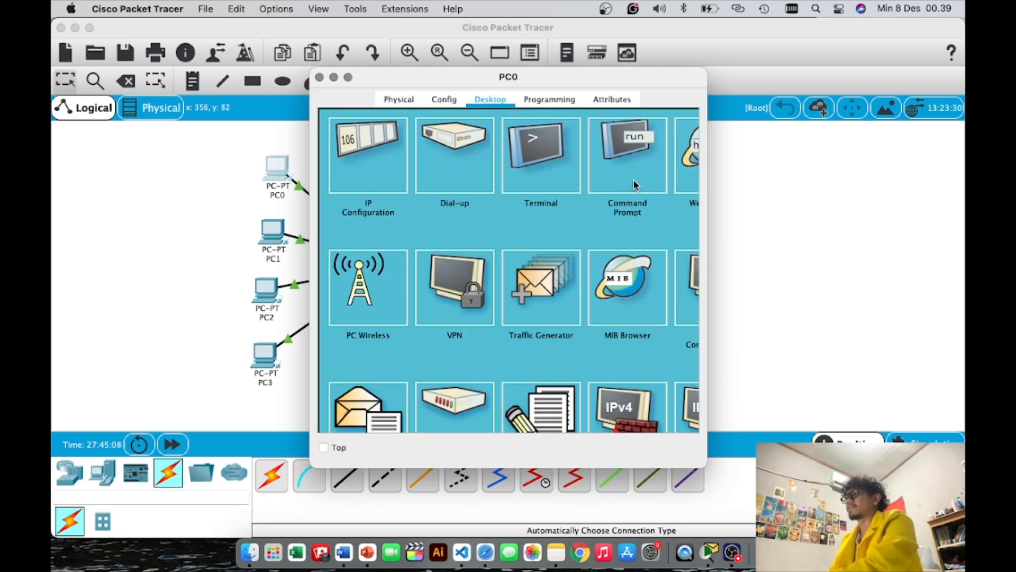
click(693, 175)
click(529, 149)
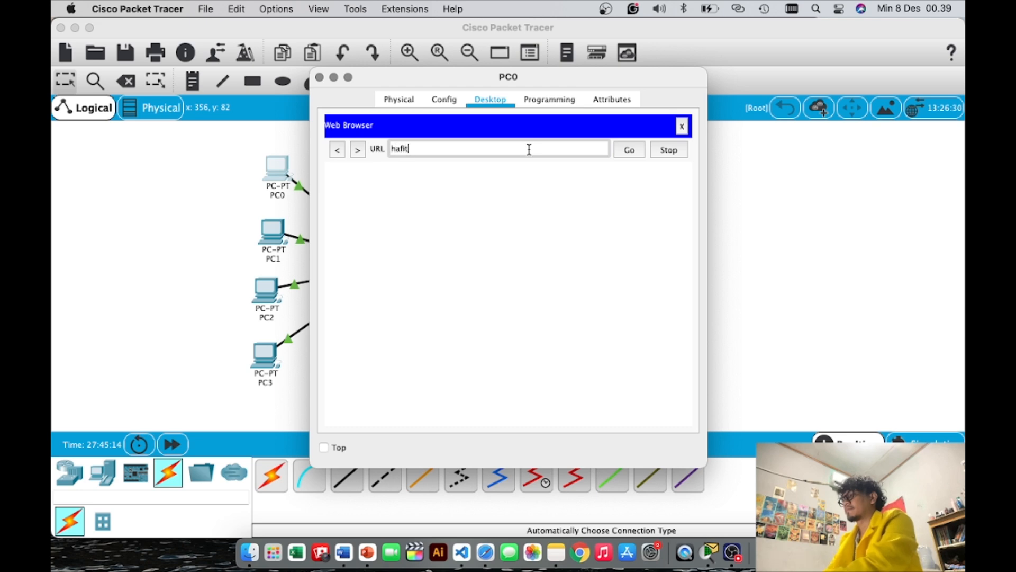
key(Return)
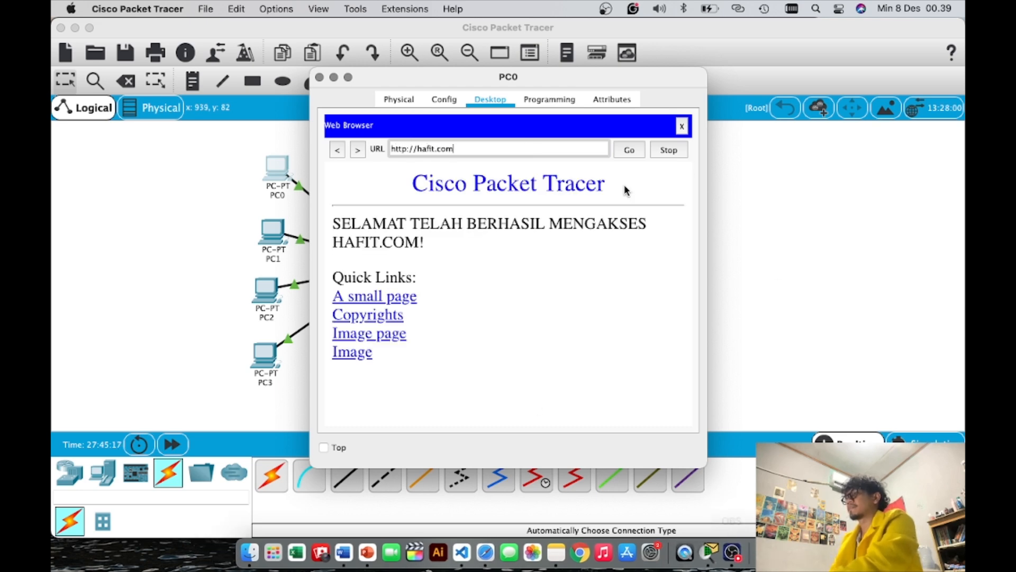
click(681, 127)
key(super+w)
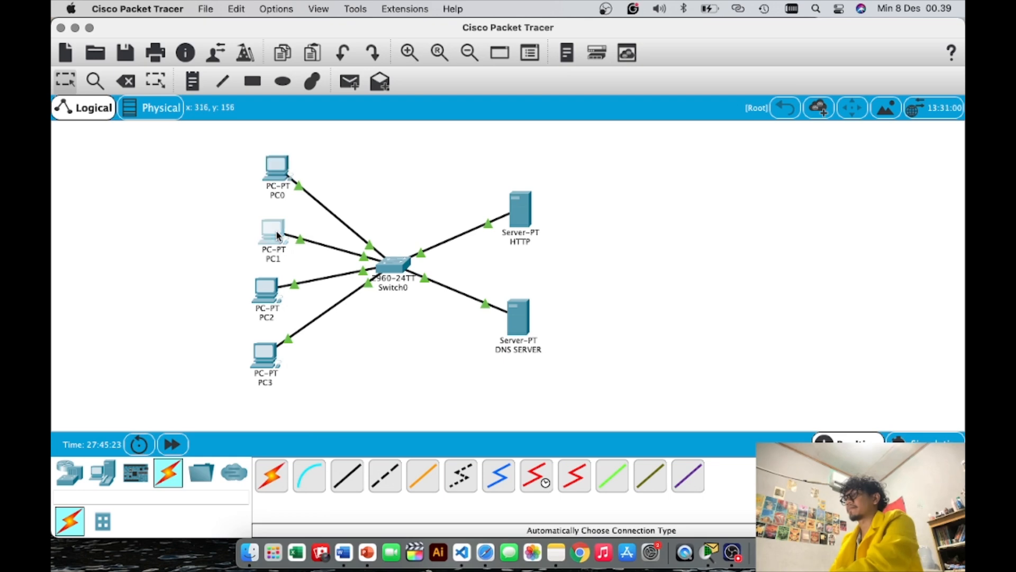
Load hafit.com in PC1's web browser to test access, and close PC1's window.
click(278, 235)
click(686, 174)
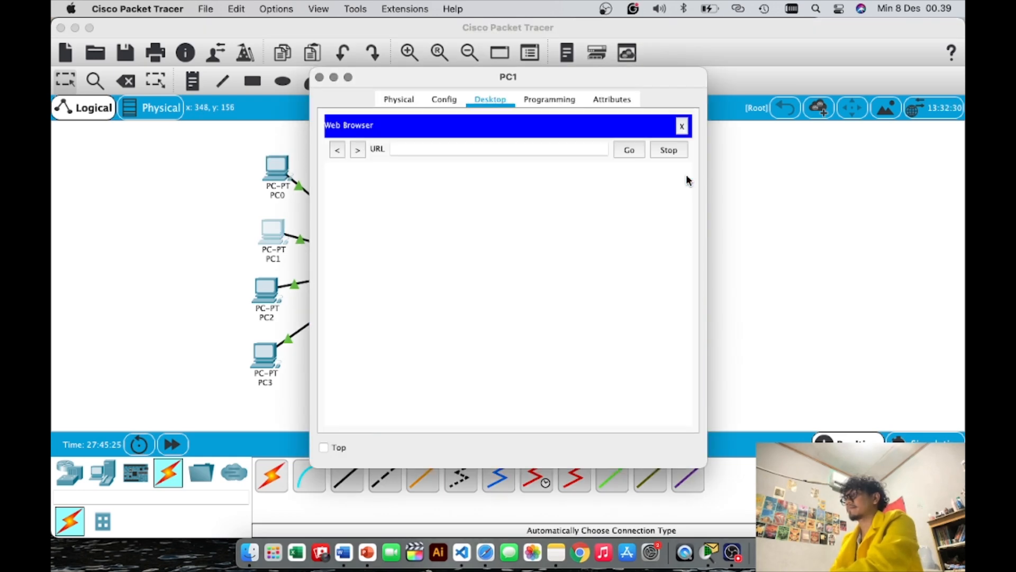
click(508, 149)
text(hafit.com)
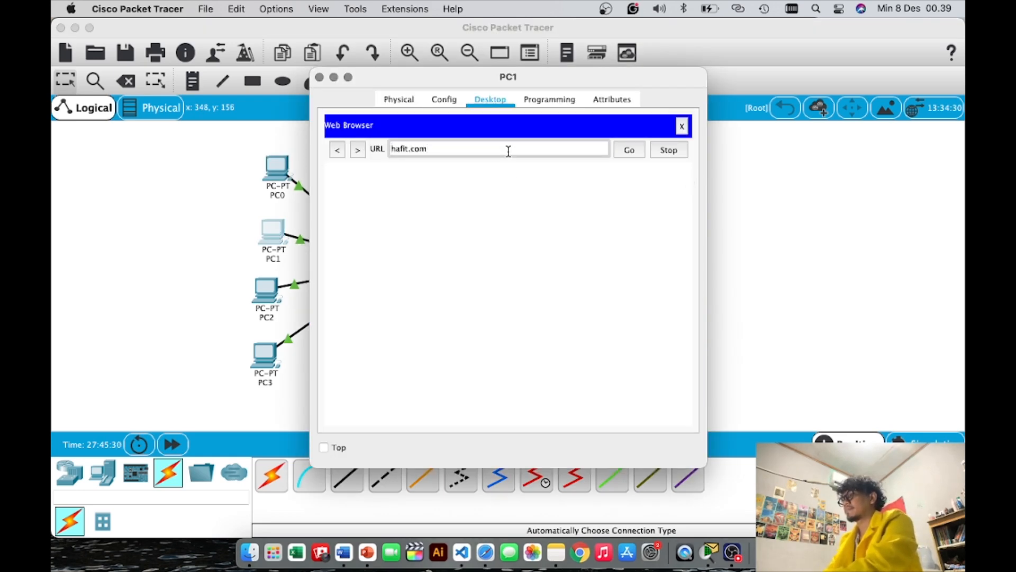
key(Return)
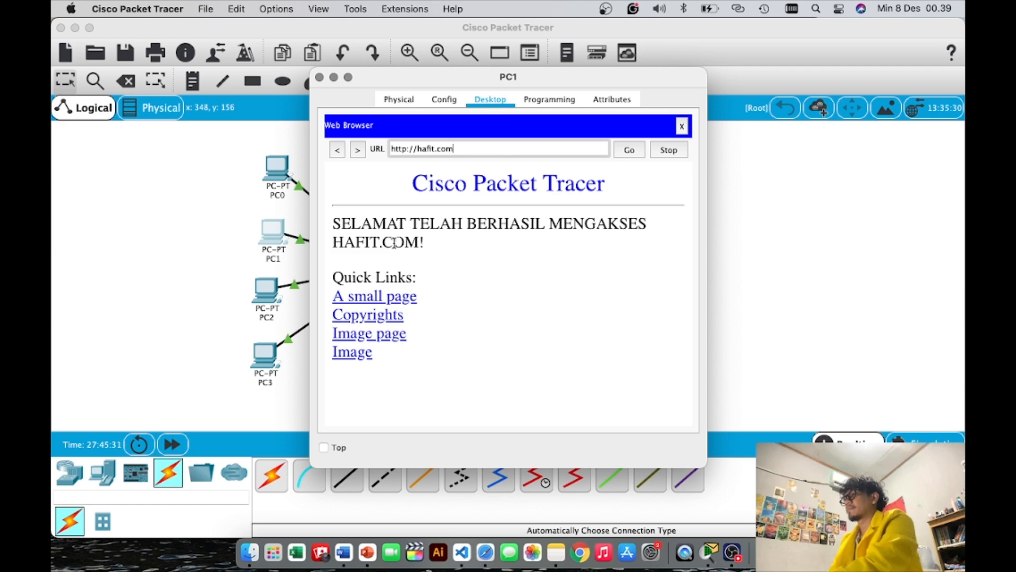
click(682, 126)
click(320, 77)
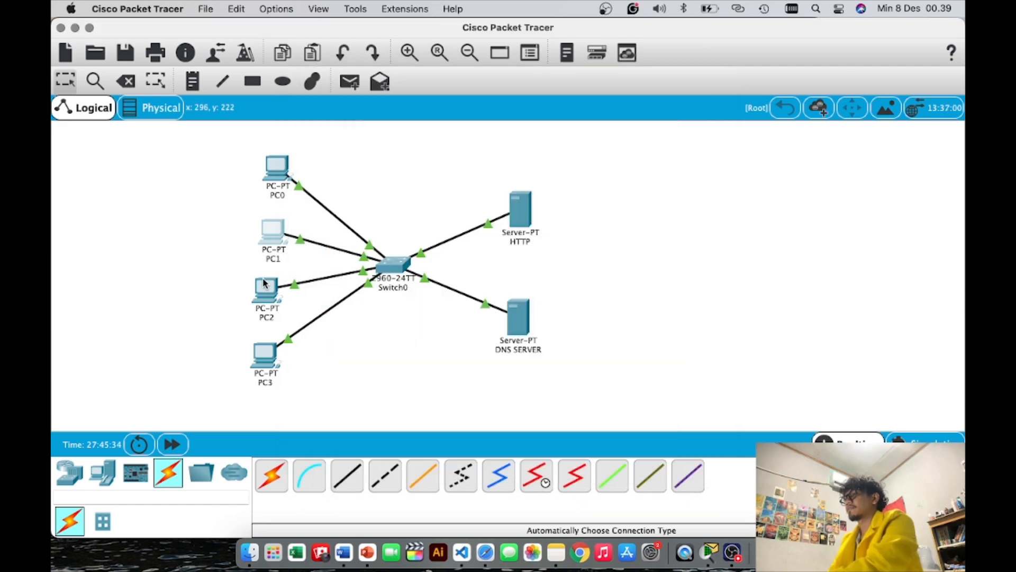
Load hafit.com in PC2's web browser to test access, and close the browser.
click(263, 290)
scroll(674, 150, right, 3)
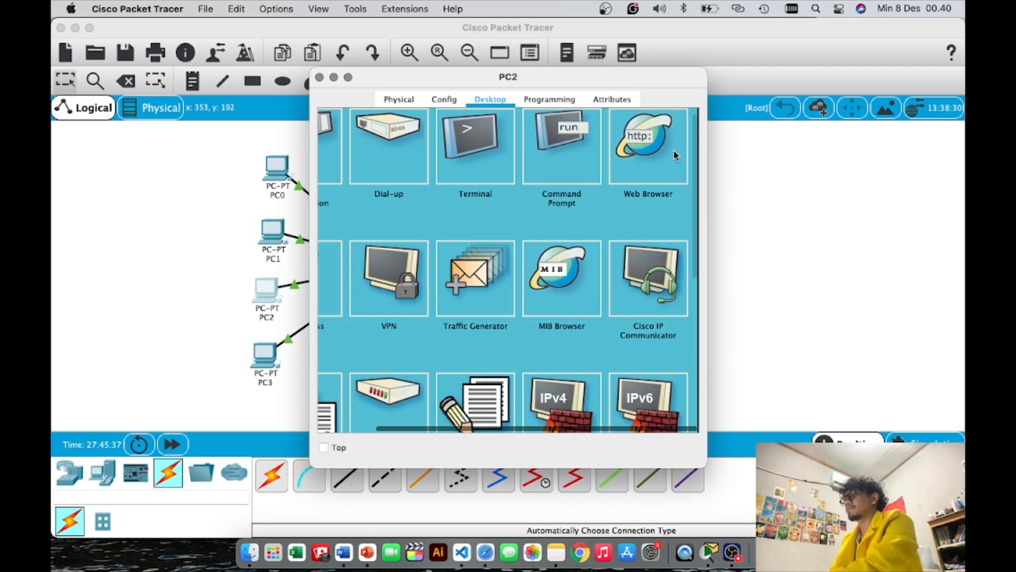
click(673, 149)
click(501, 148)
text(hafit.)
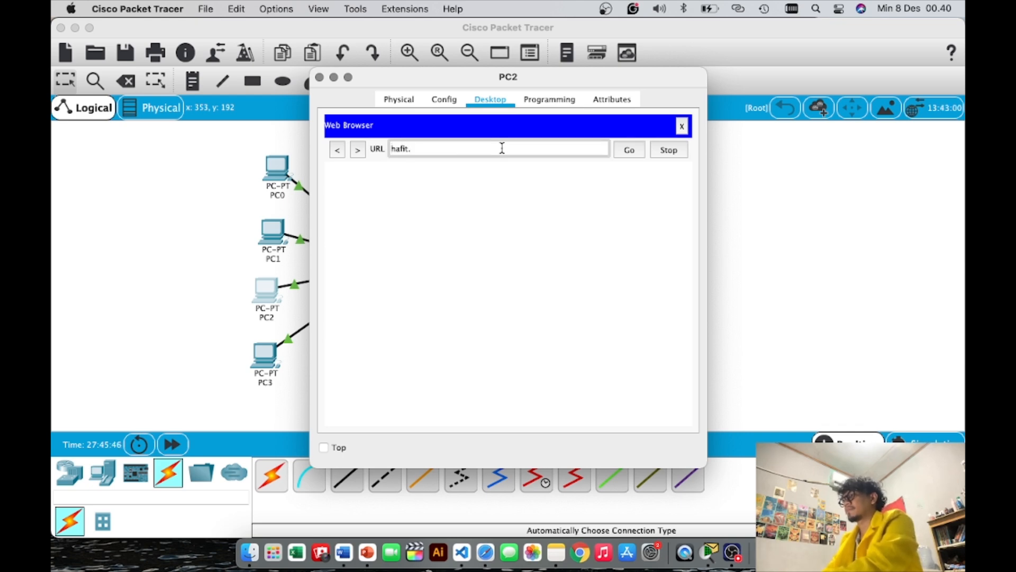
text(com)
key(Return)
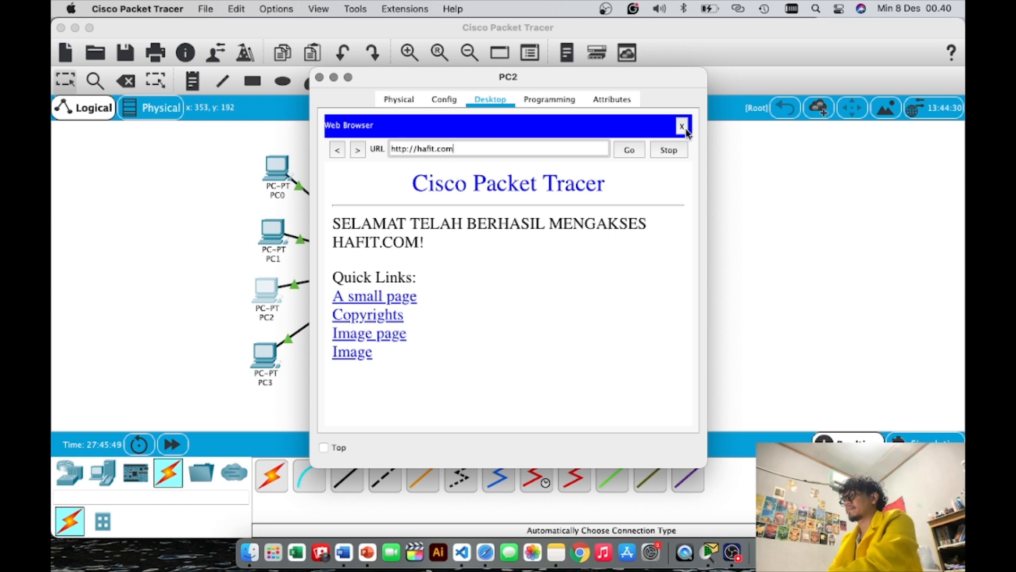
click(682, 125)
Load hafit.com in PC3's web browser to test access.
click(266, 354)
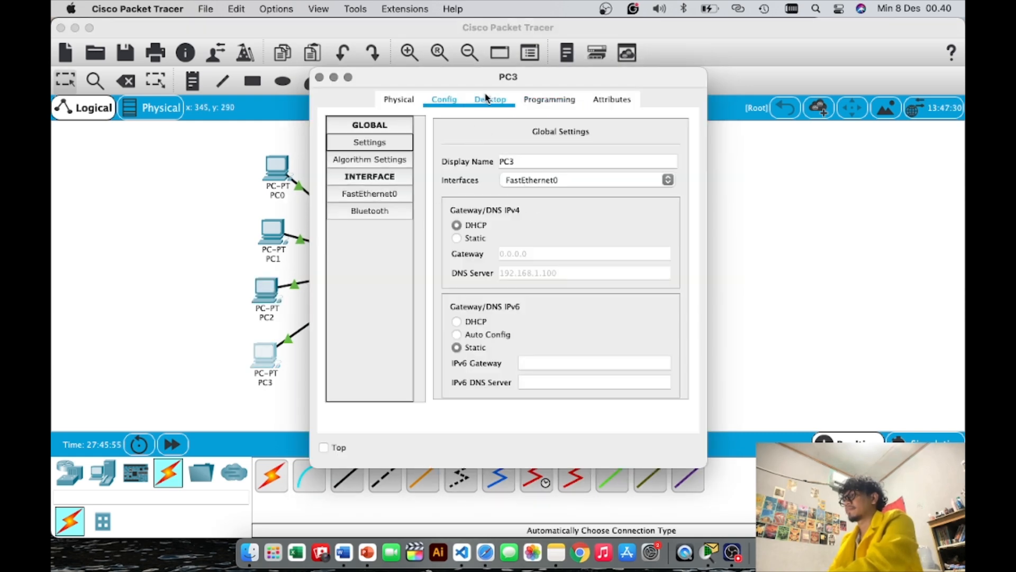
click(485, 99)
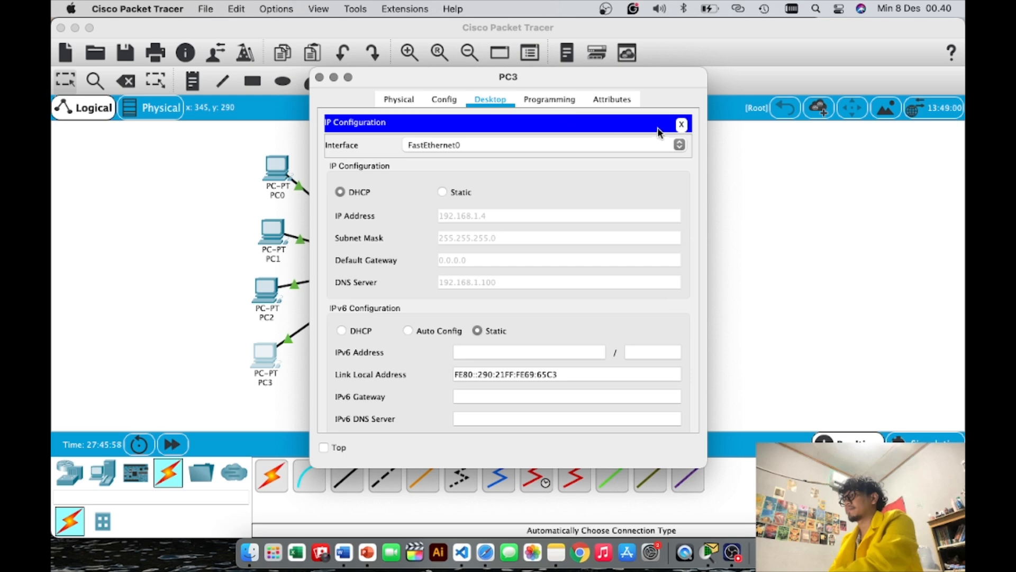
click(683, 125)
click(685, 170)
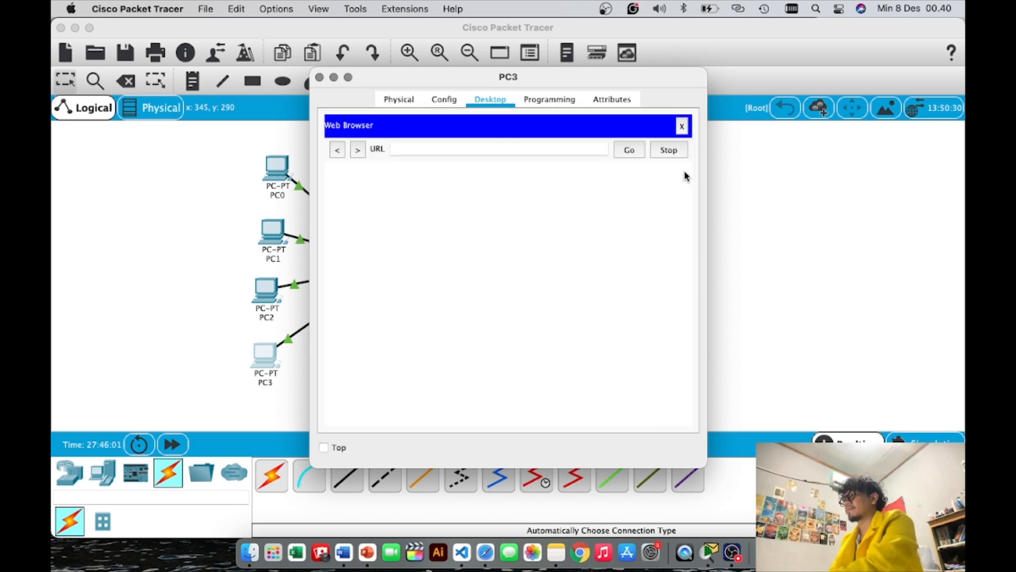
click(509, 154)
text(haf)
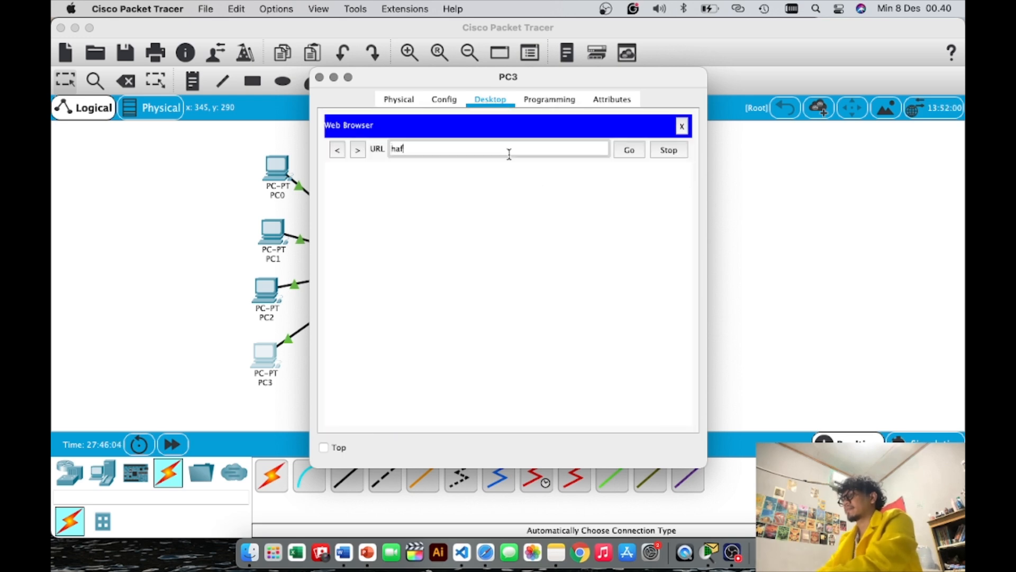
text(it.com)
key(Return)
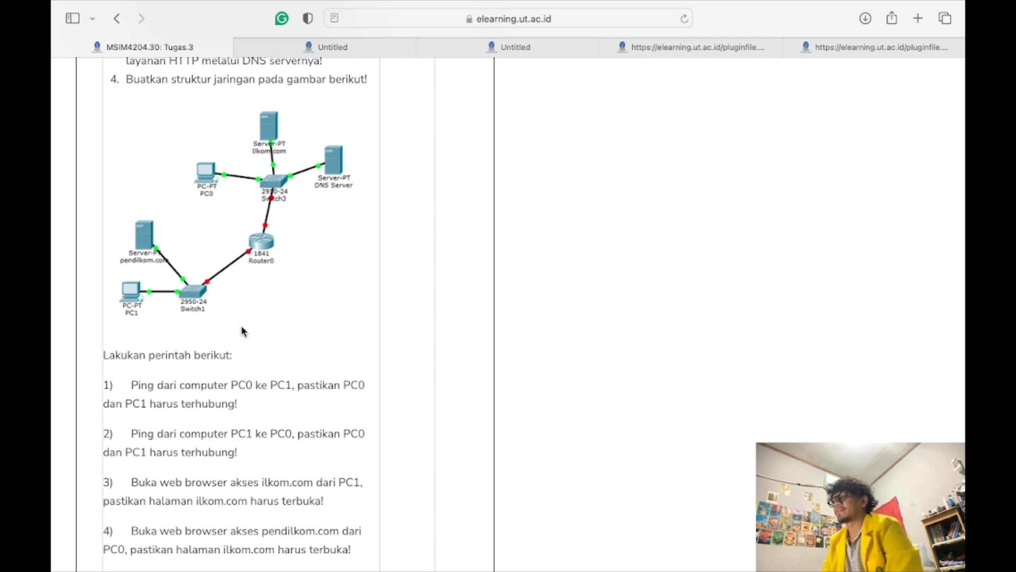
Examine the question 4 network diagram on the elearning.ut.ac.id assignment page and the four ping and web-access tasks below it.
scroll(243, 332, down, 2)
scroll(264, 306, up, 1)
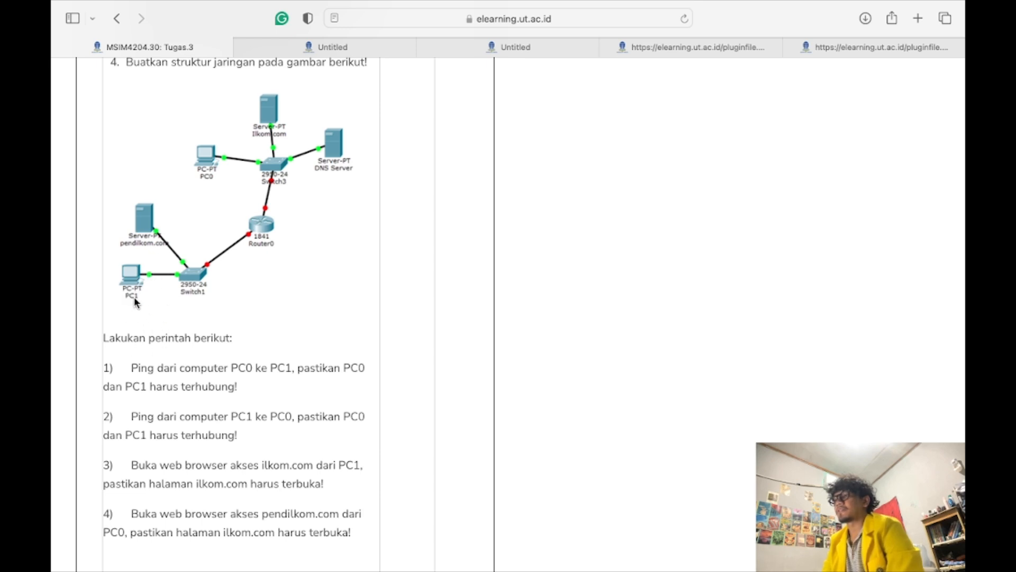
scroll(259, 167, up, 2)
scroll(264, 167, down, 2)
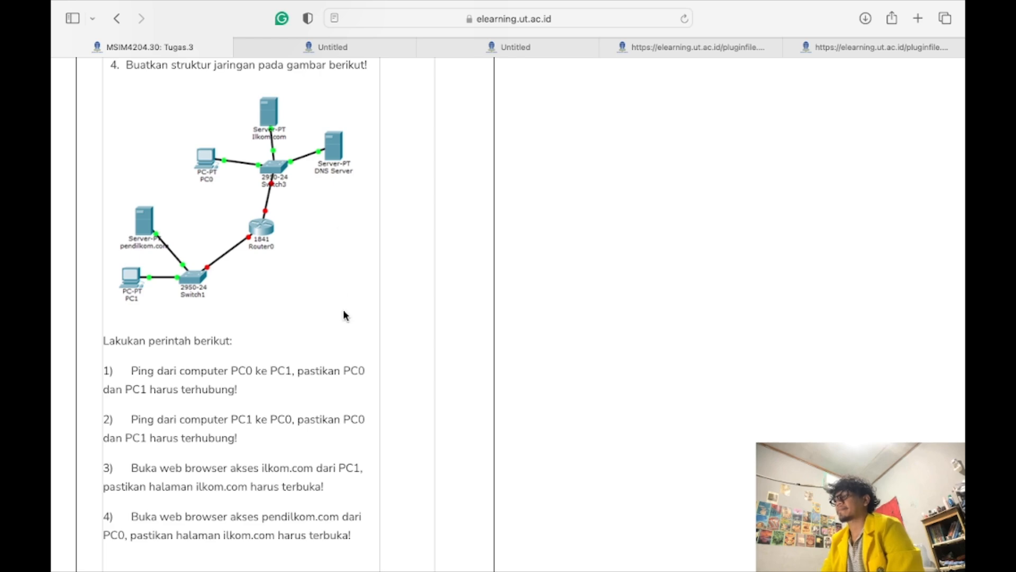
scroll(343, 312, down, 5)
scroll(343, 312, up, 5)
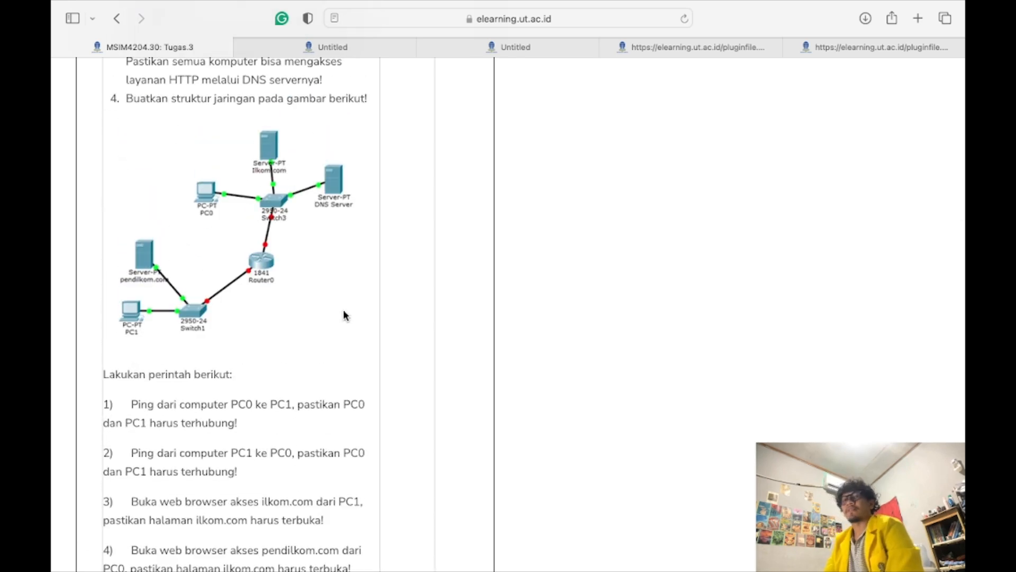
Switch to Cisco Packet Tracer and place a PC and two servers in an empty area well beyond the existing network.
key(super+Tab)
key(super+Tab)
key(super+Tab)
scroll(235, 328, right, 5)
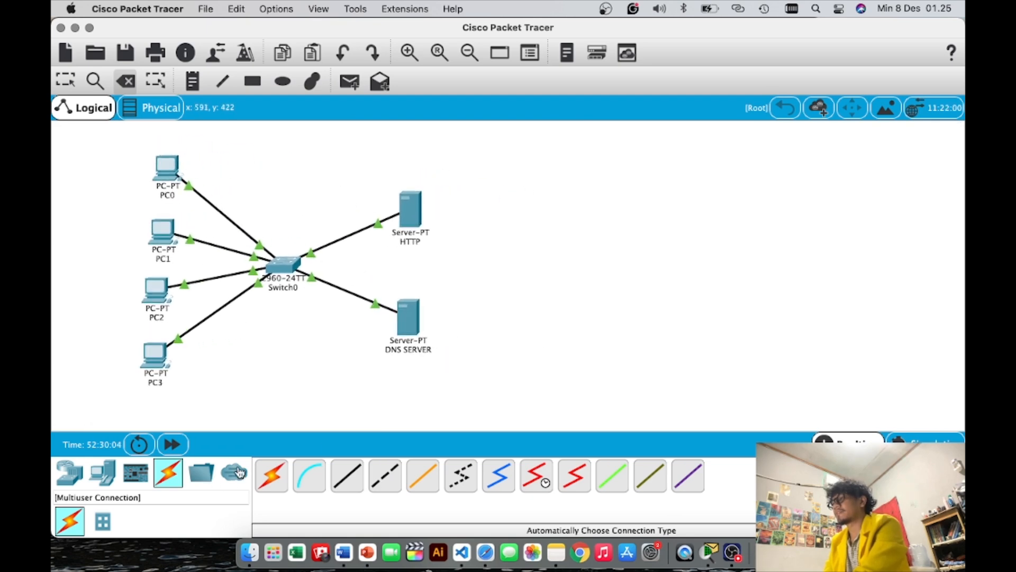
scroll(360, 394, right, 5)
scroll(360, 393, right, 5)
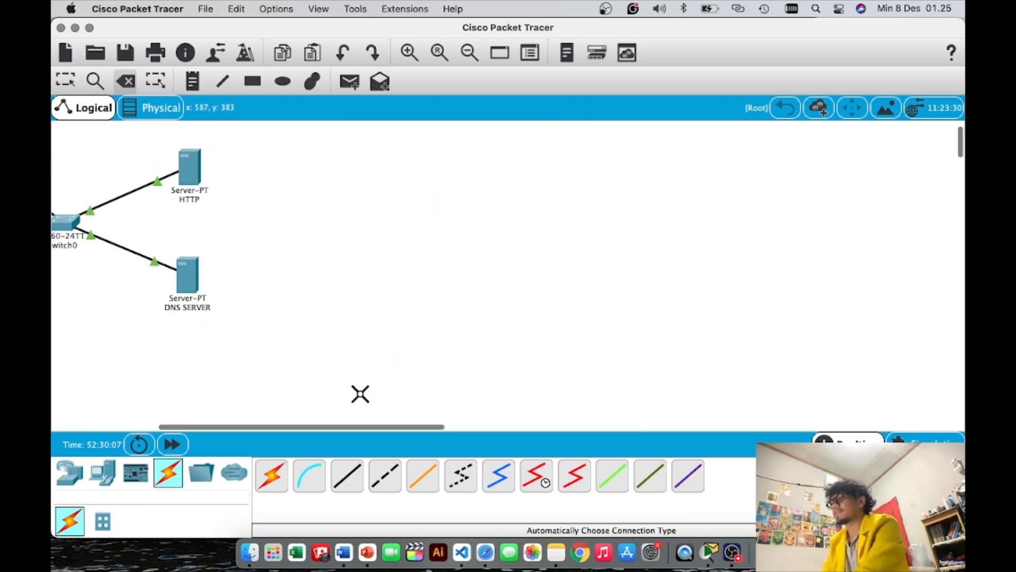
click(70, 473)
click(103, 472)
click(272, 472)
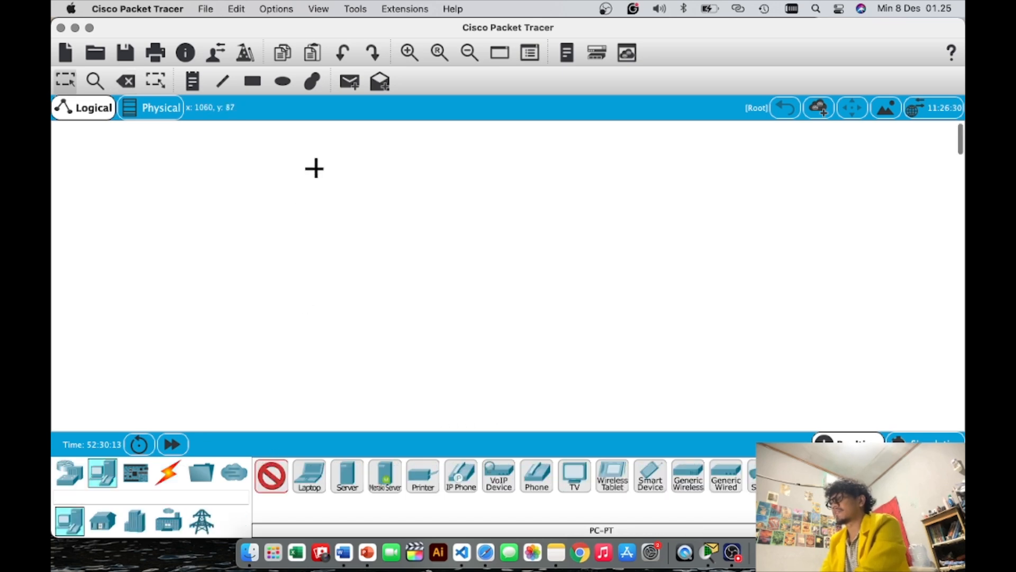
click(313, 166)
click(347, 474)
click(357, 151)
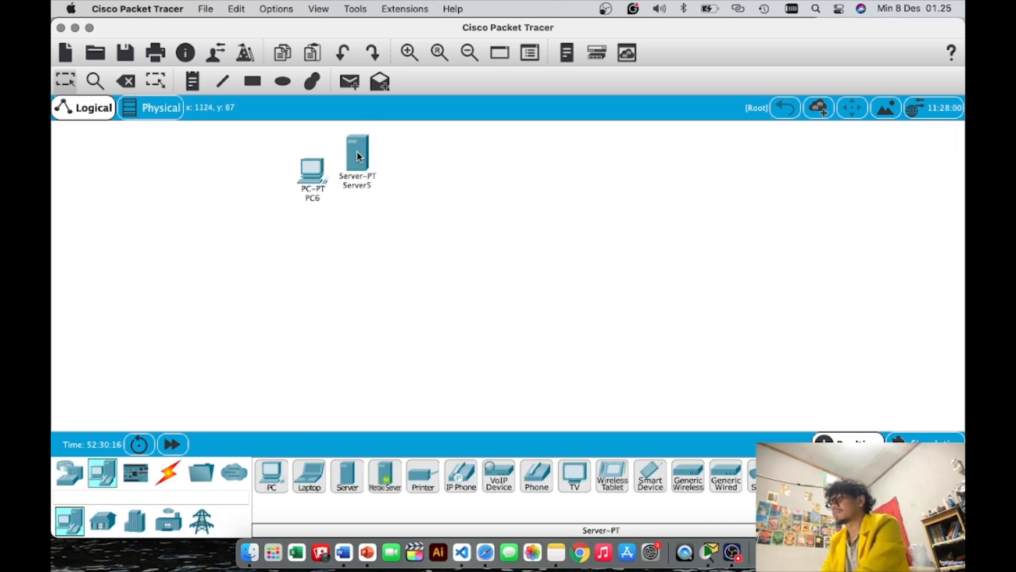
click(347, 475)
click(421, 185)
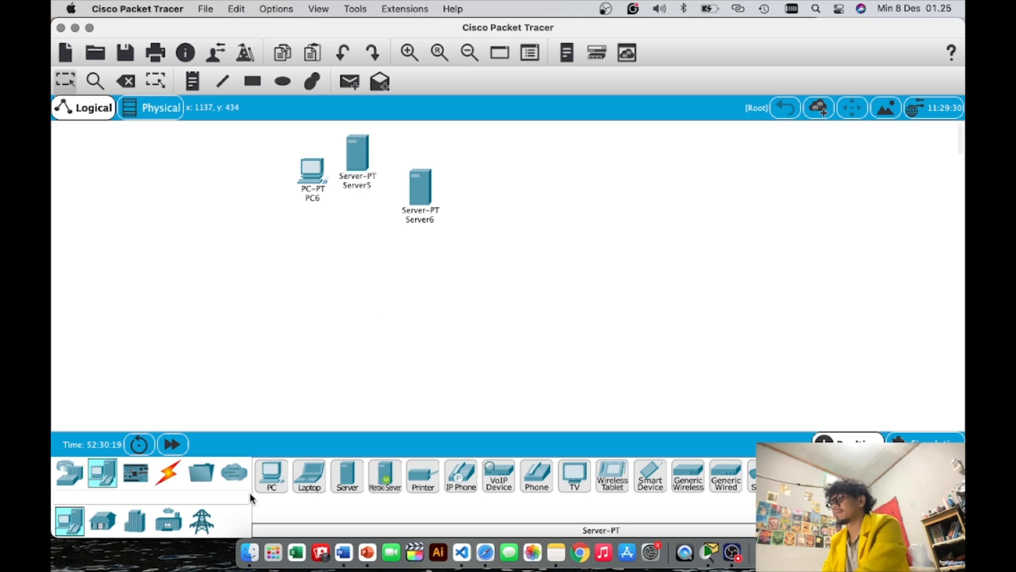
Add a second PC and a third server as a separate group, below and to the left of the first group.
click(271, 474)
click(195, 324)
click(347, 475)
click(205, 368)
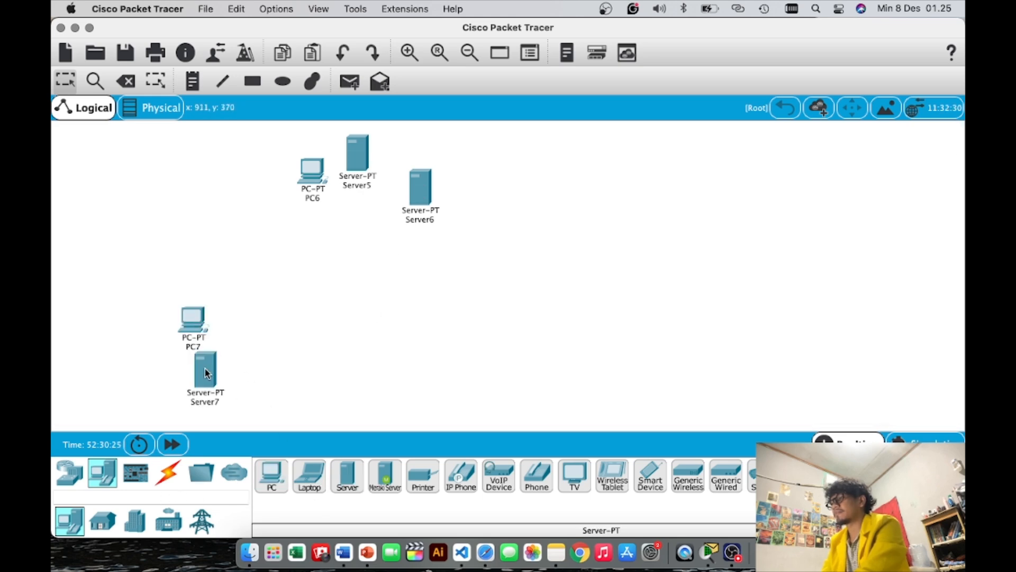
Place a 2960 switch beside each device group and an ISR4331 router below and to the right of the upper switch.
click(69, 472)
click(102, 521)
click(278, 486)
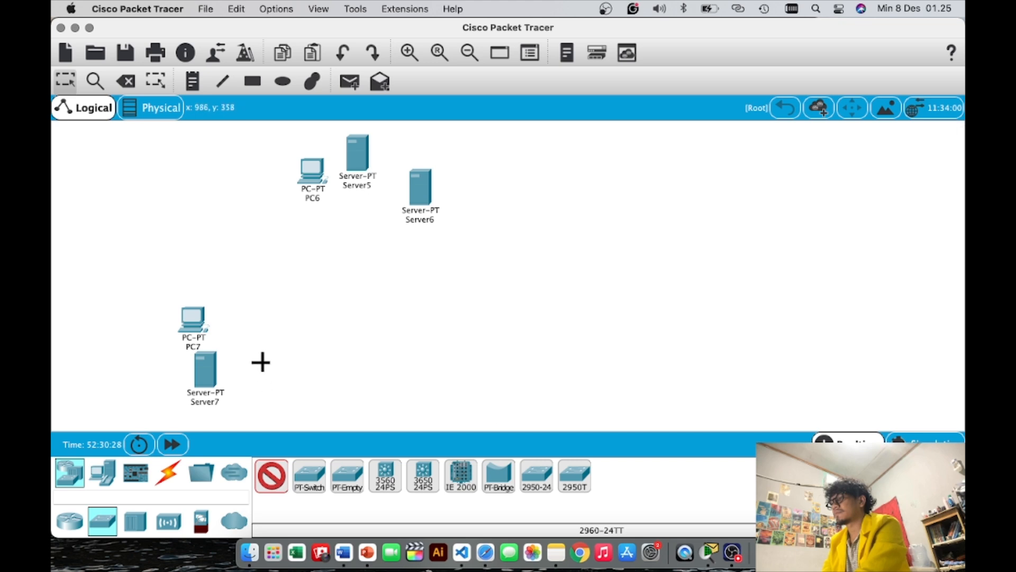
click(259, 362)
click(272, 475)
click(361, 241)
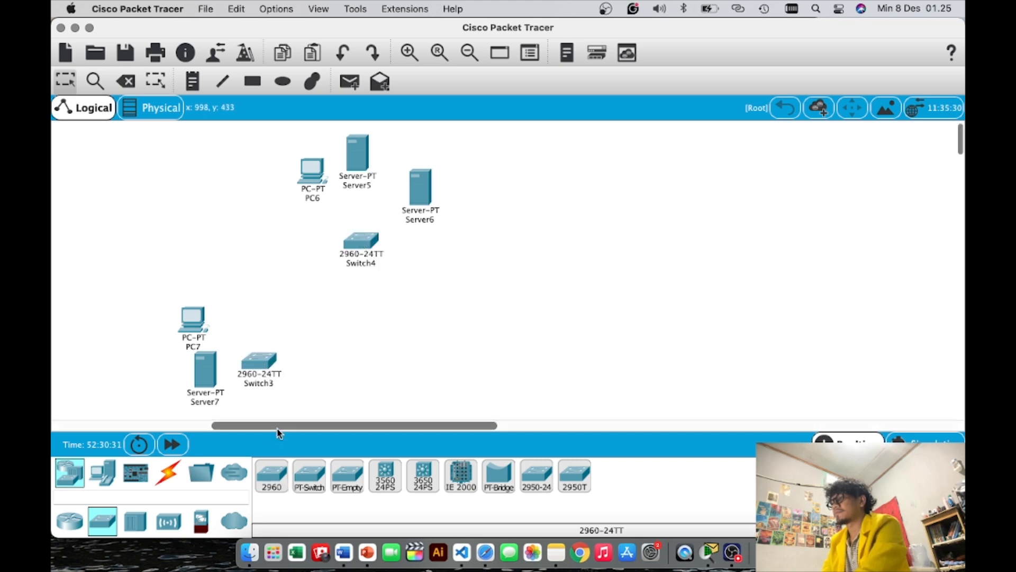
click(69, 473)
click(272, 475)
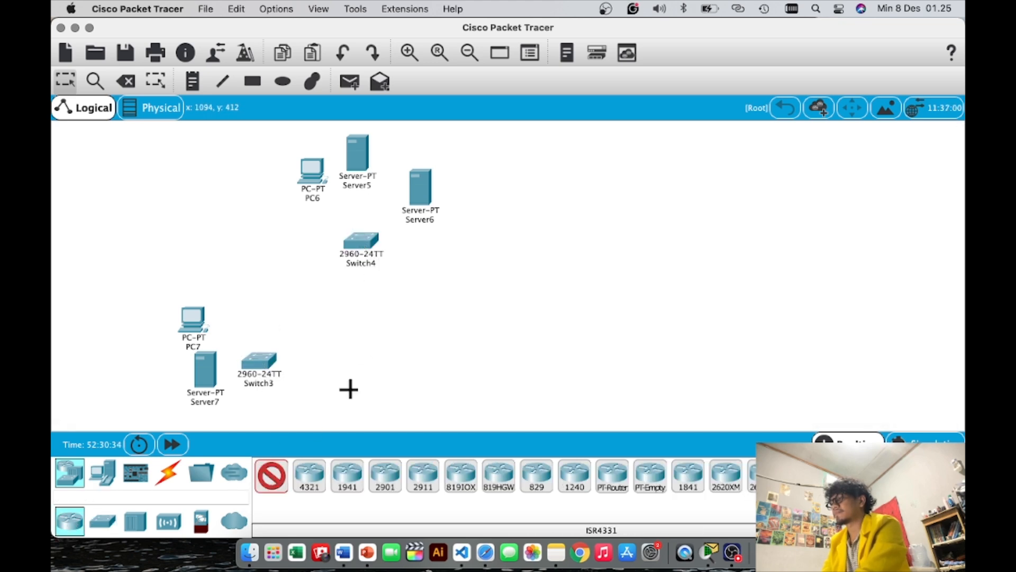
click(407, 328)
Rearrange the upper group, shifting Server5, Server6 and Switch4 to the right and PC6 slightly down to match the diagram.
click(418, 187)
click(770, 184)
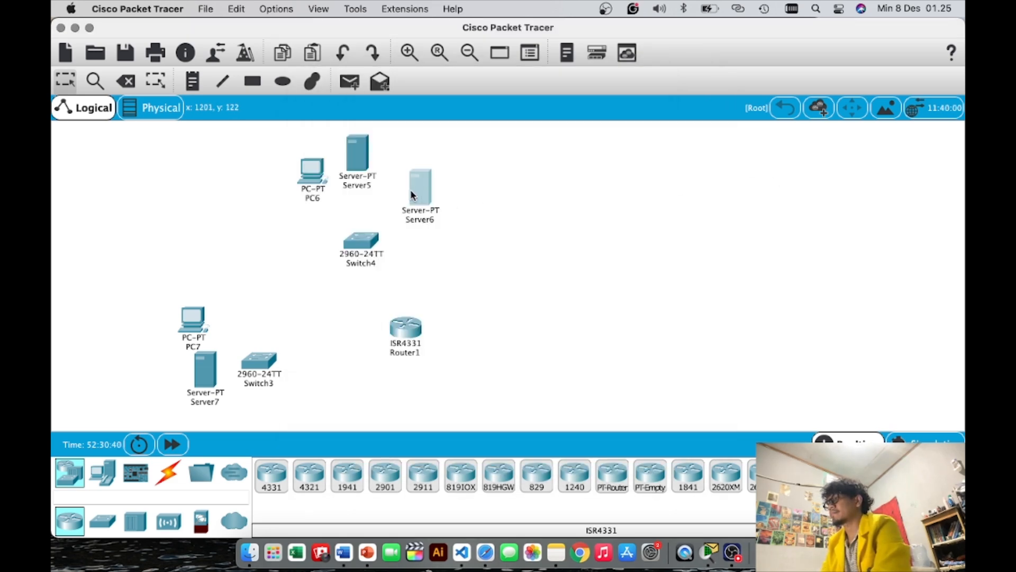
drag(357, 161, 387, 159)
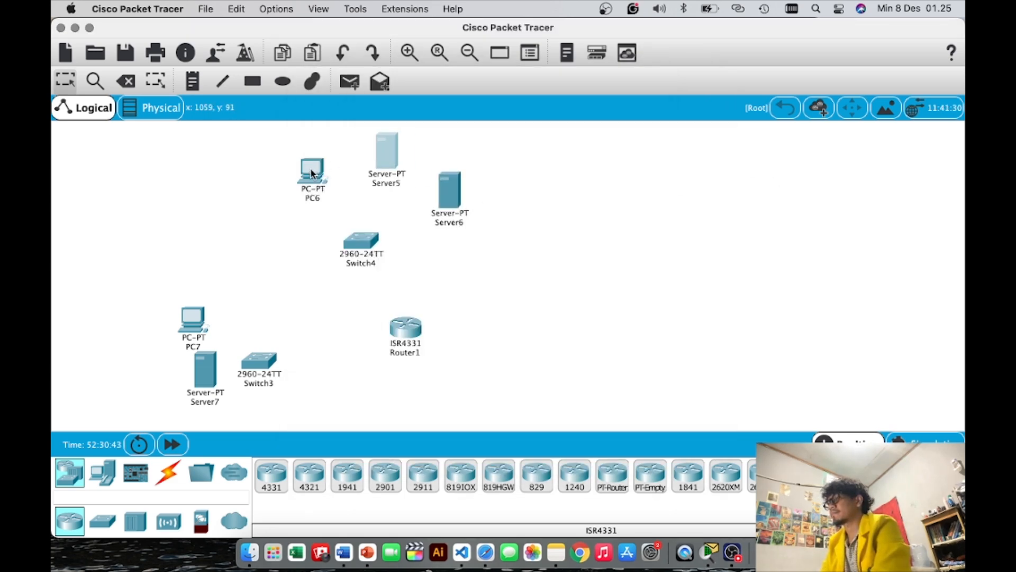
drag(312, 170, 309, 189)
click(368, 242)
drag(368, 243, 383, 238)
Rearrange the lower group with Server7 above PC7, and shift Switch3 and Router1 slightly to the right.
drag(253, 363, 274, 369)
drag(211, 373, 185, 322)
click(187, 320)
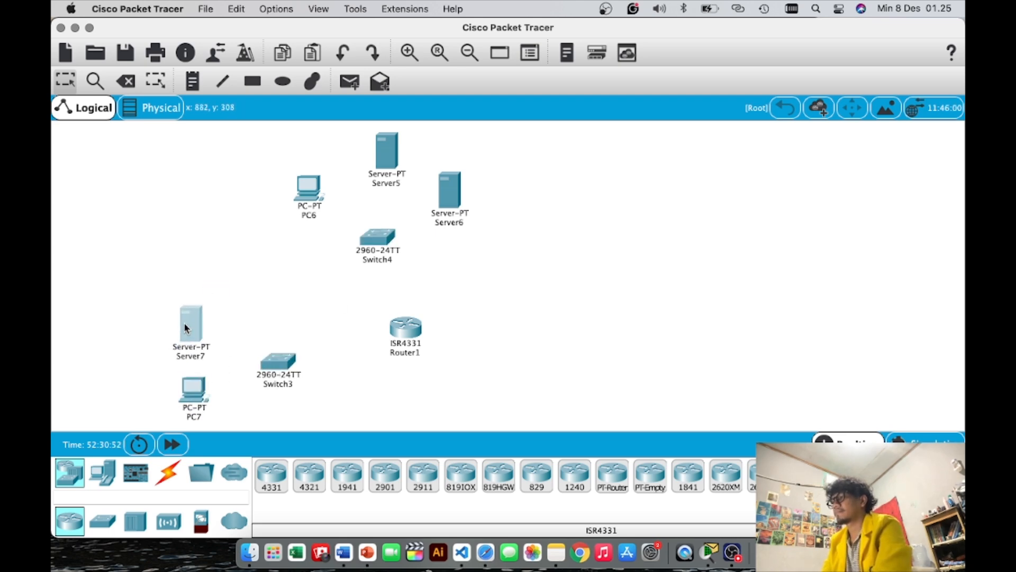
drag(409, 331, 430, 336)
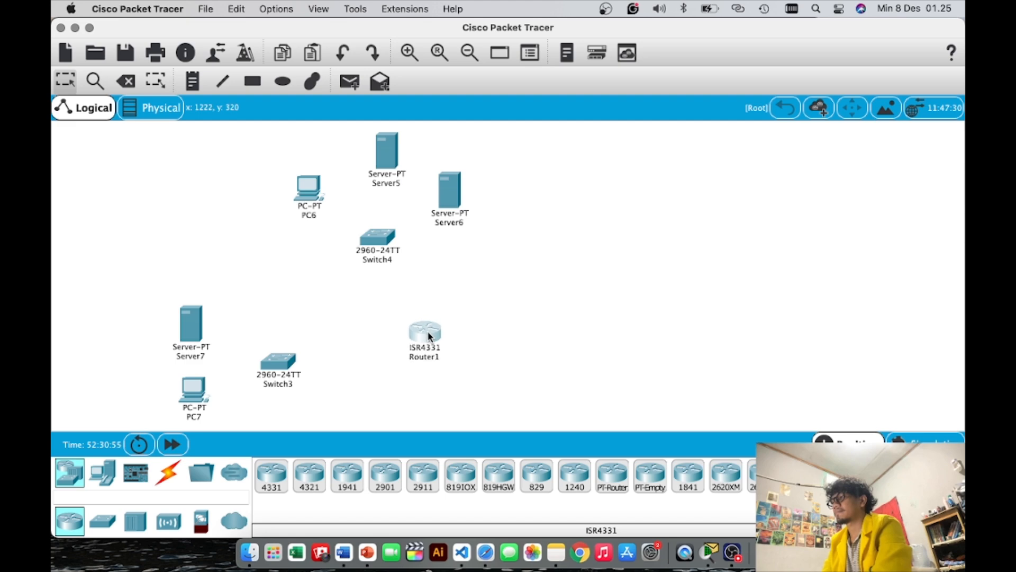
click(518, 286)
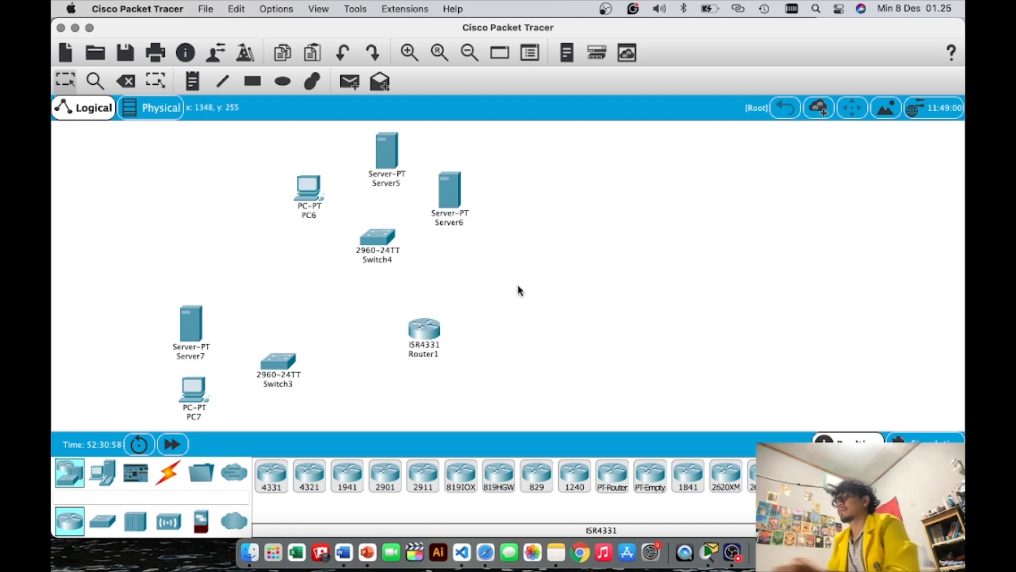
Rename the upper PC as pc0 and the lower PC as pc1.
click(312, 214)
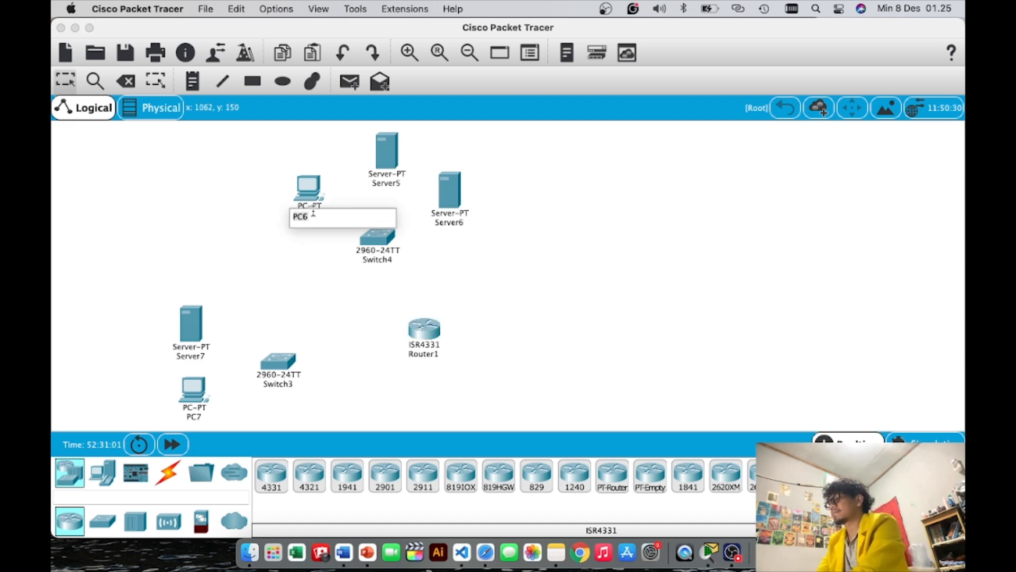
text(pc0)
click(199, 417)
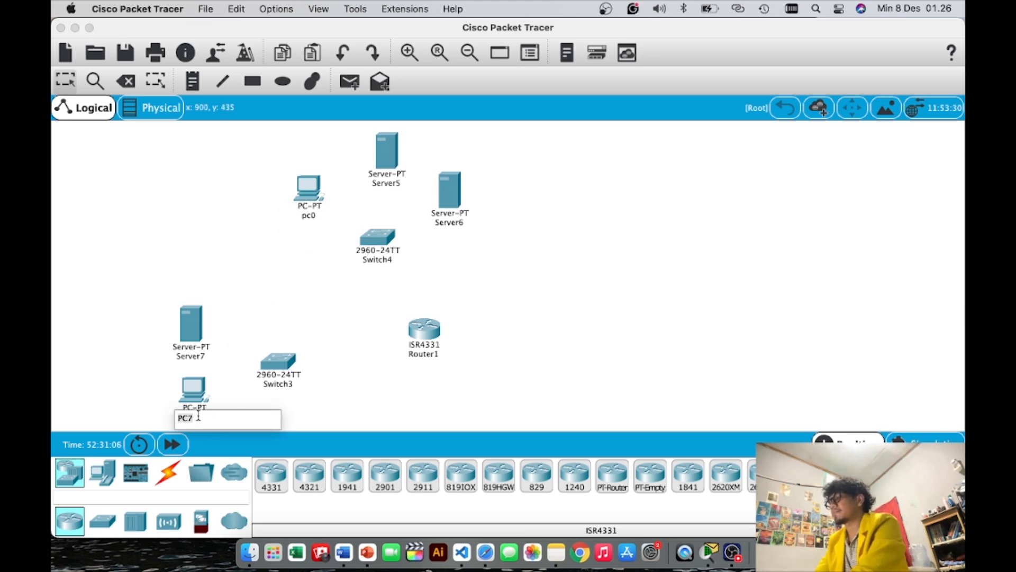
key(Return)
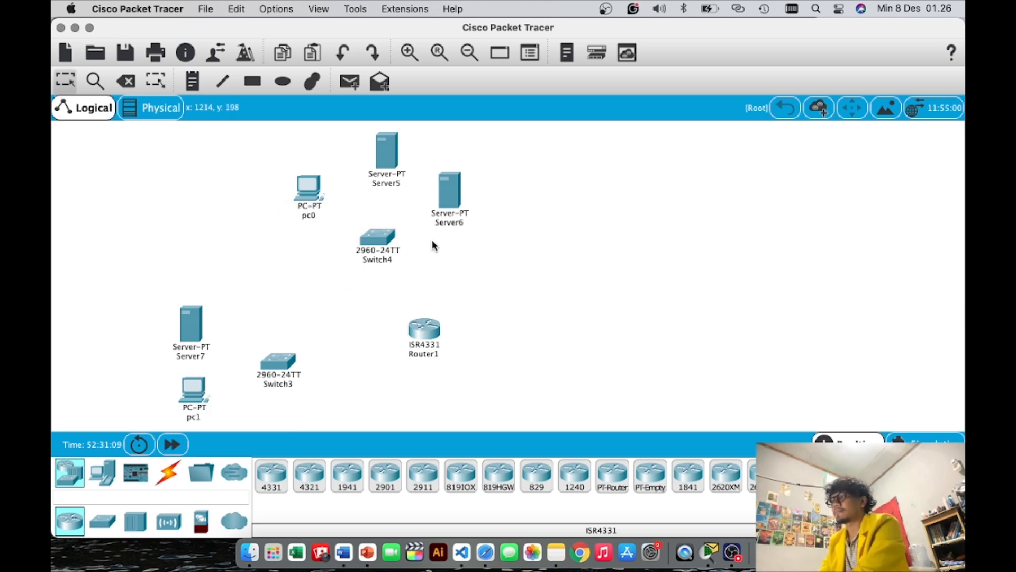
Rename Server6 as DNS.
click(451, 222)
text(DBS)
key(BackSpace)
key(BackSpace)
text(NS)
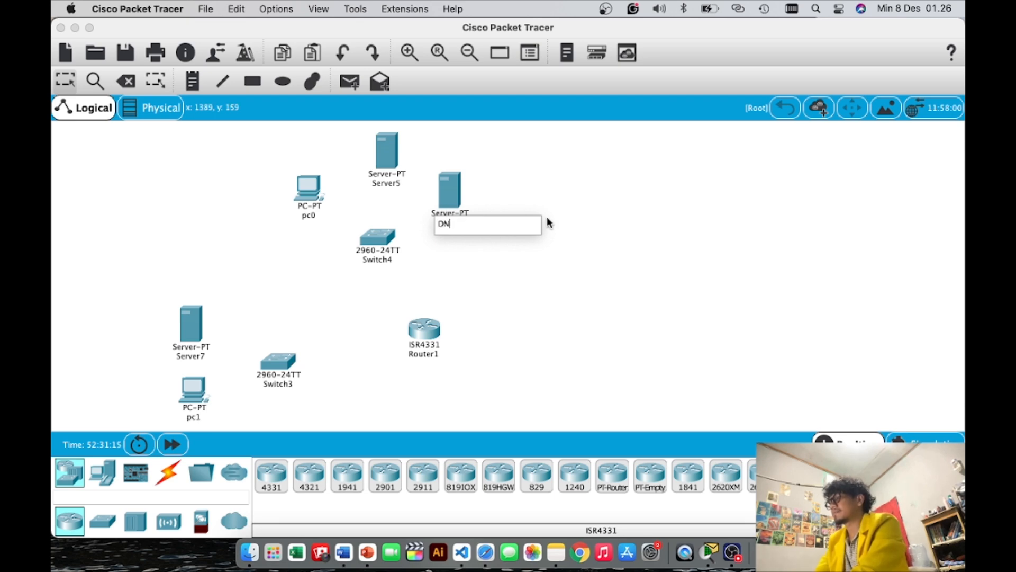
key(Return)
Rename Server5 as ILKOM.COM and Server7 as PENDIKOM.COM.
click(384, 181)
key(BackSpace)
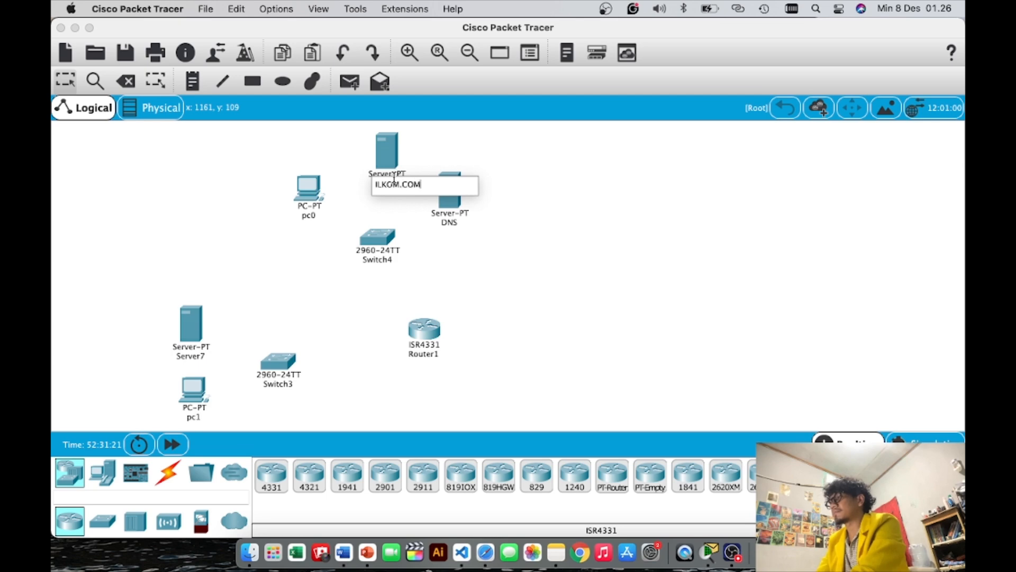
key(Return)
click(197, 357)
text(P)
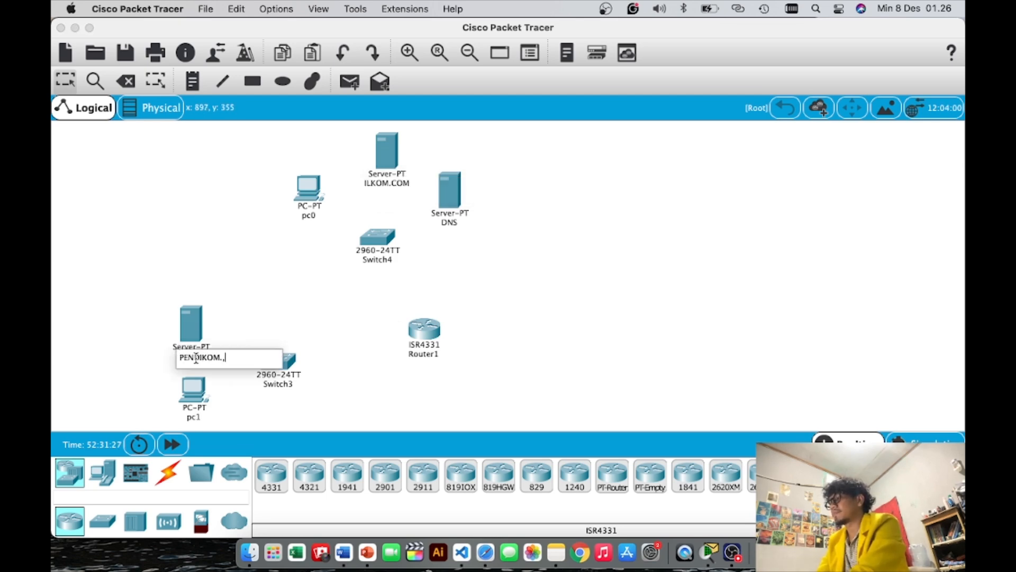
text(ENDIKOM.COM)
key(Return)
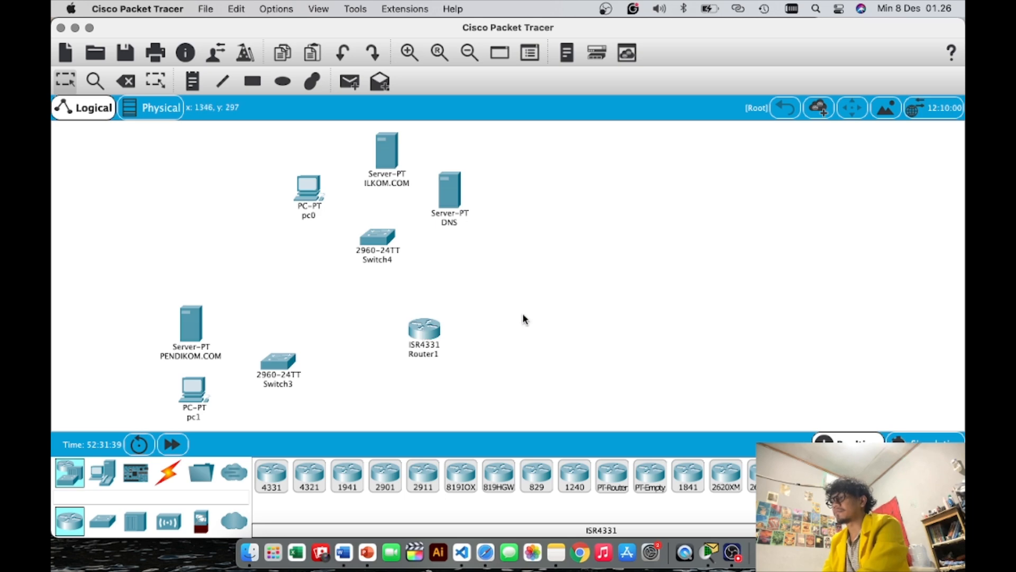
Nudge Router1 slightly left, set its GigabitEthernet0/0/0 to 192.168.10.1 with mask 255.255.255.0, and turn that port on.
drag(424, 329, 406, 329)
click(408, 324)
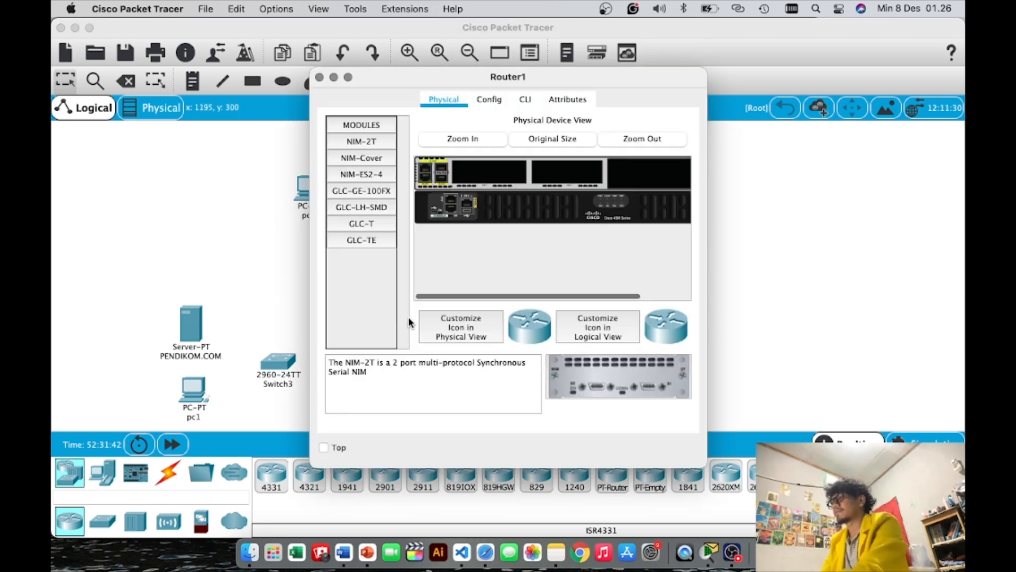
click(489, 100)
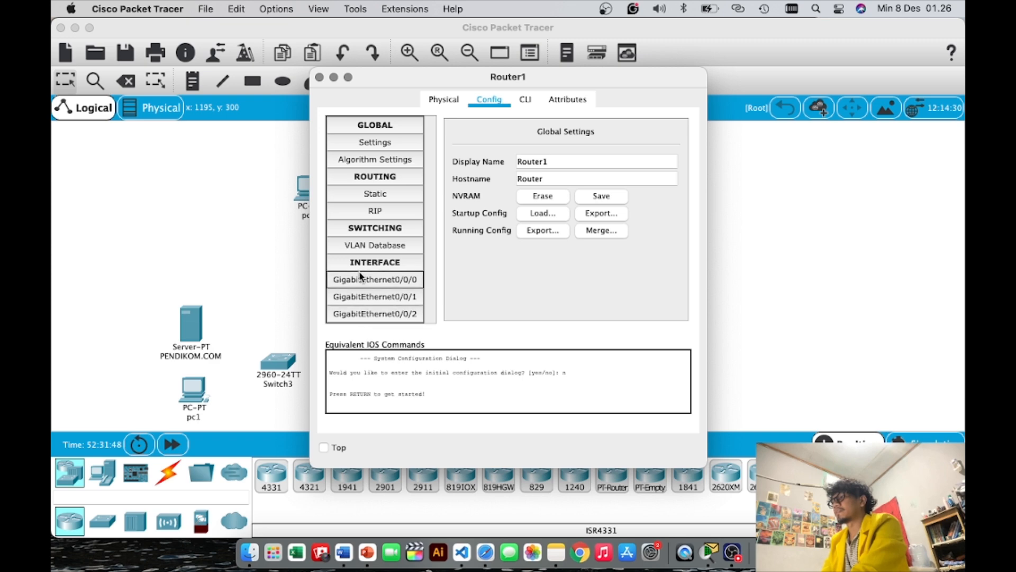
click(398, 280)
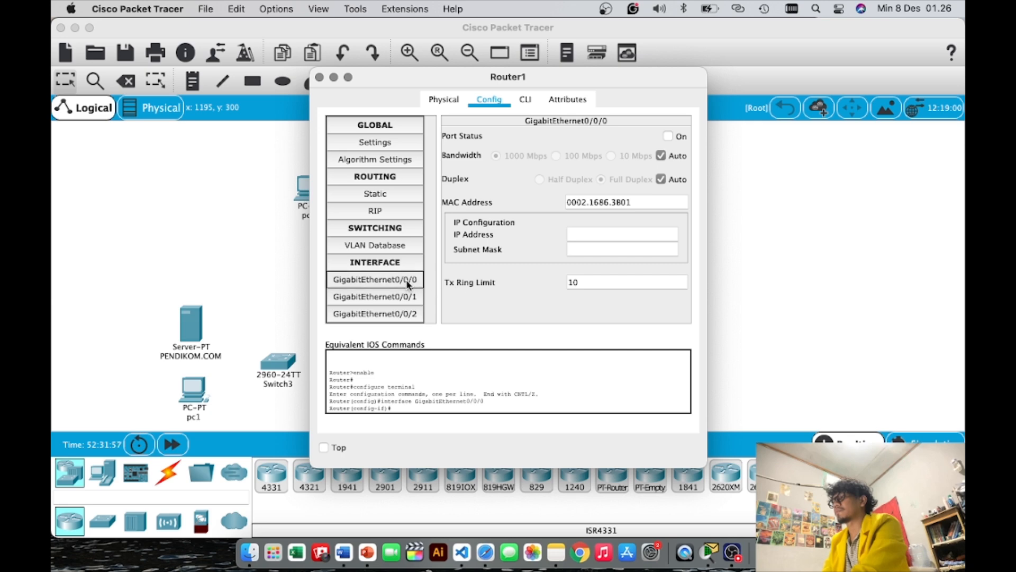
click(397, 296)
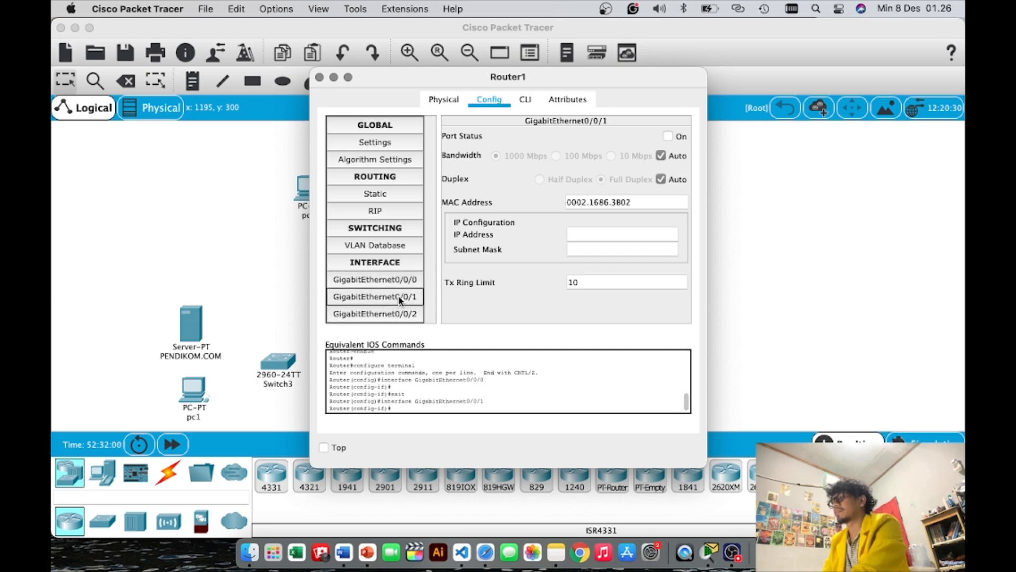
click(396, 278)
click(624, 233)
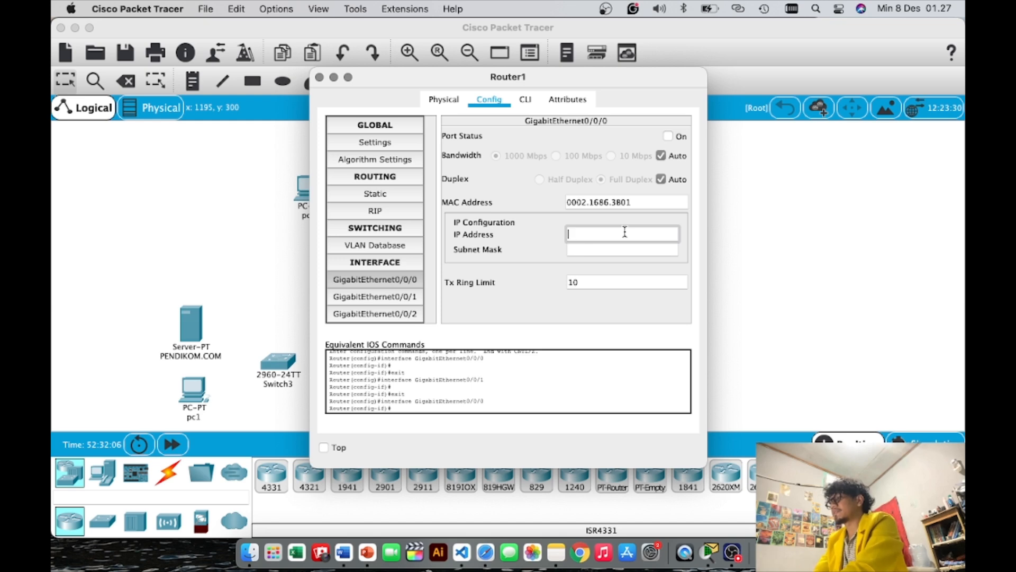
text(192.168.10)
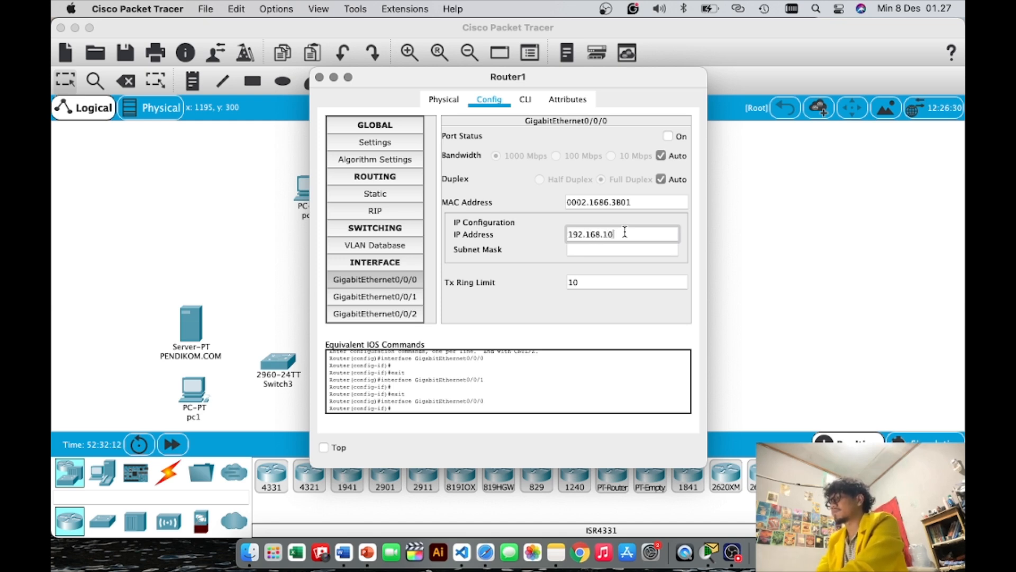
text(.1)
key(Tab)
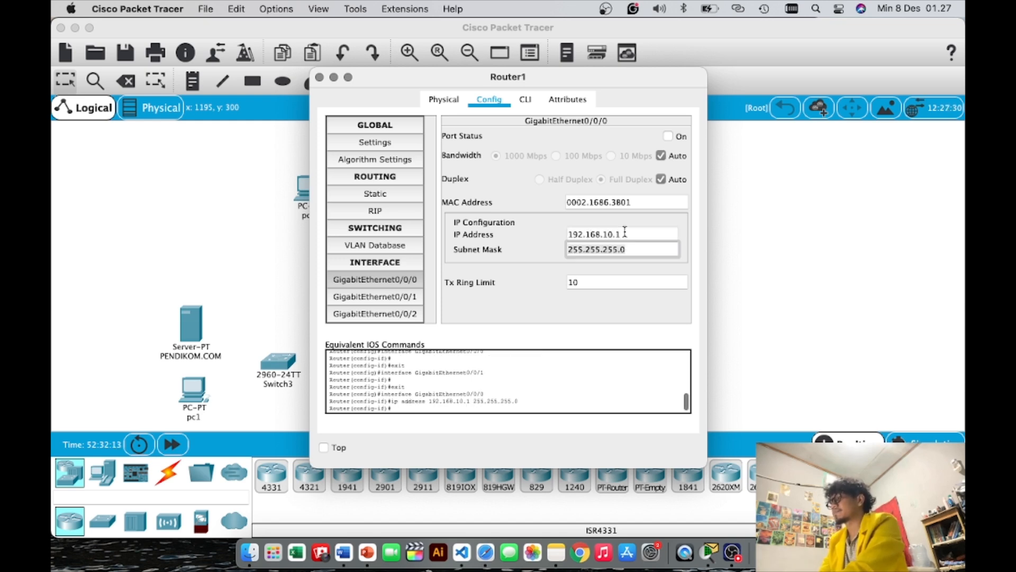
click(668, 134)
click(762, 287)
click(411, 344)
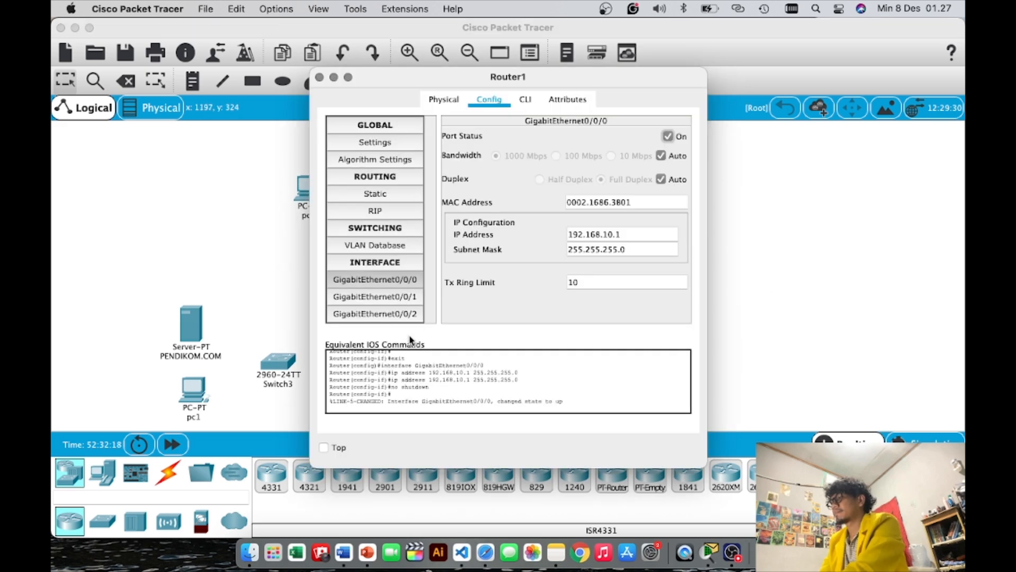
Set Router1's GigabitEthernet0/0/1 to 192.168.20.1 with mask 255.255.255.0, turn that port on, and close the router's configuration.
click(395, 297)
click(600, 236)
text(192.168.1)
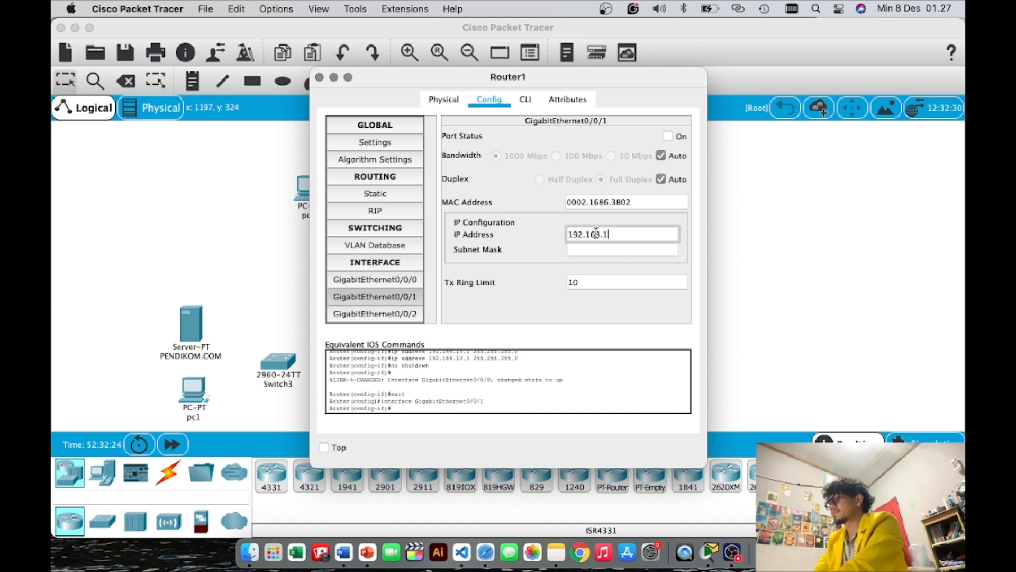
key(Return)
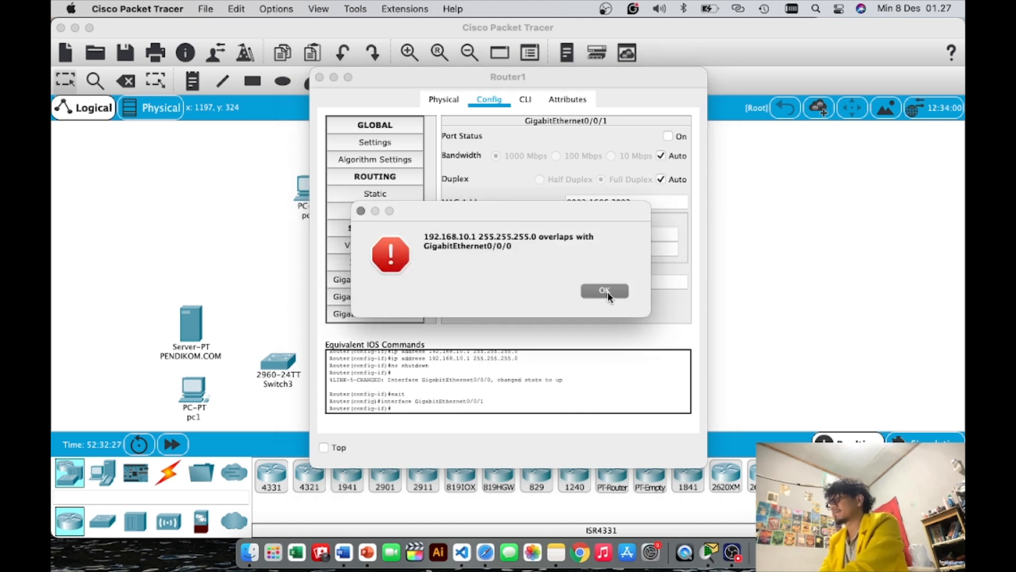
click(605, 290)
click(601, 236)
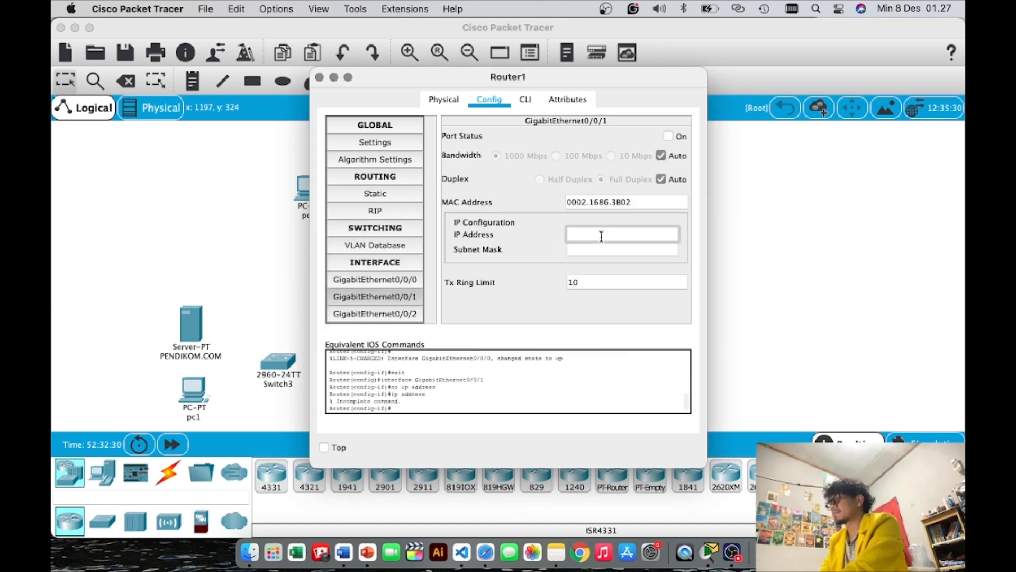
text(192.168.2)
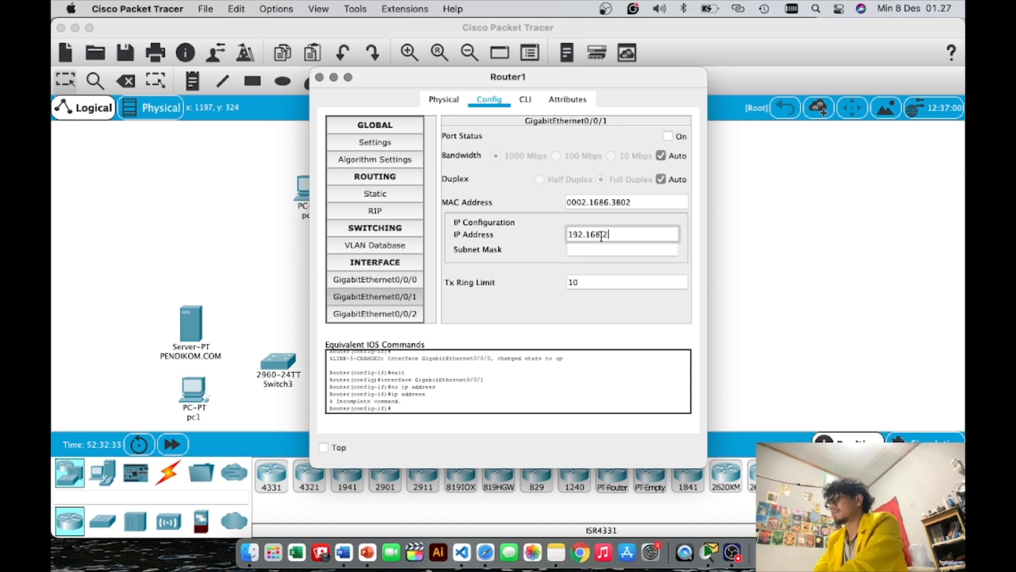
text(0.1)
key(Tab)
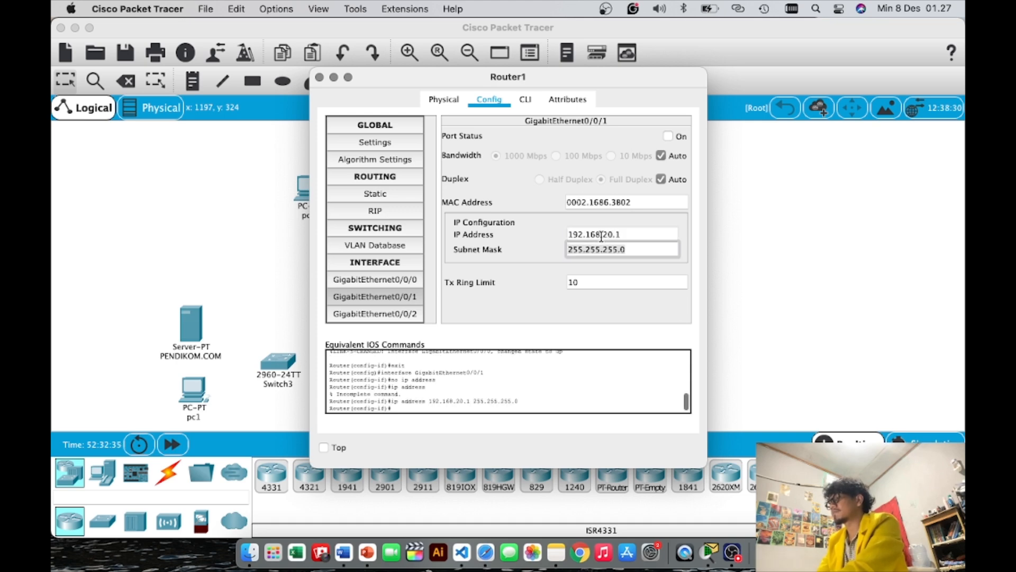
click(668, 136)
key(super+w)
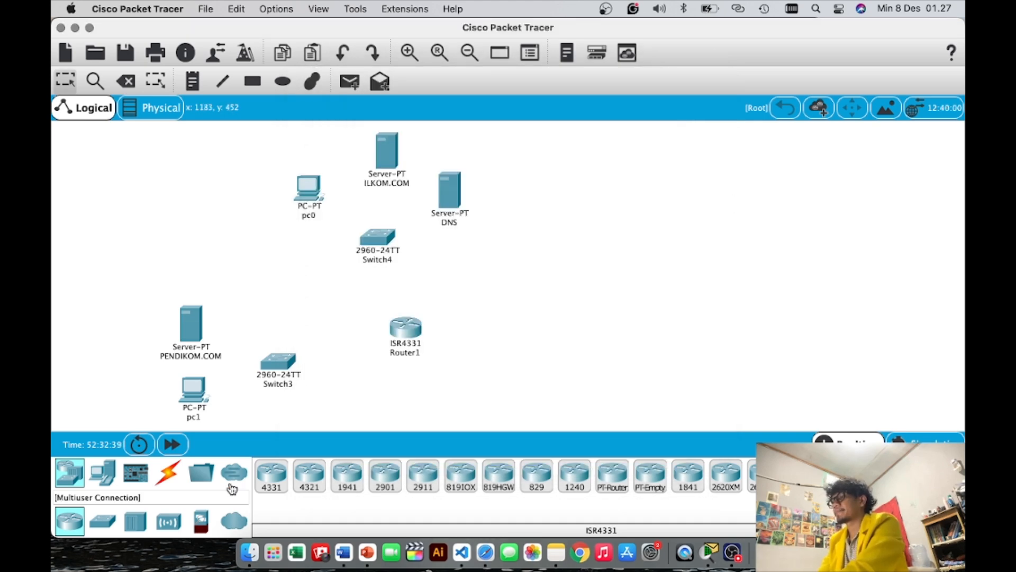
Connect PENDIKOM.COM and pc1 to Switch3 using automatically chosen cables.
click(168, 473)
click(268, 476)
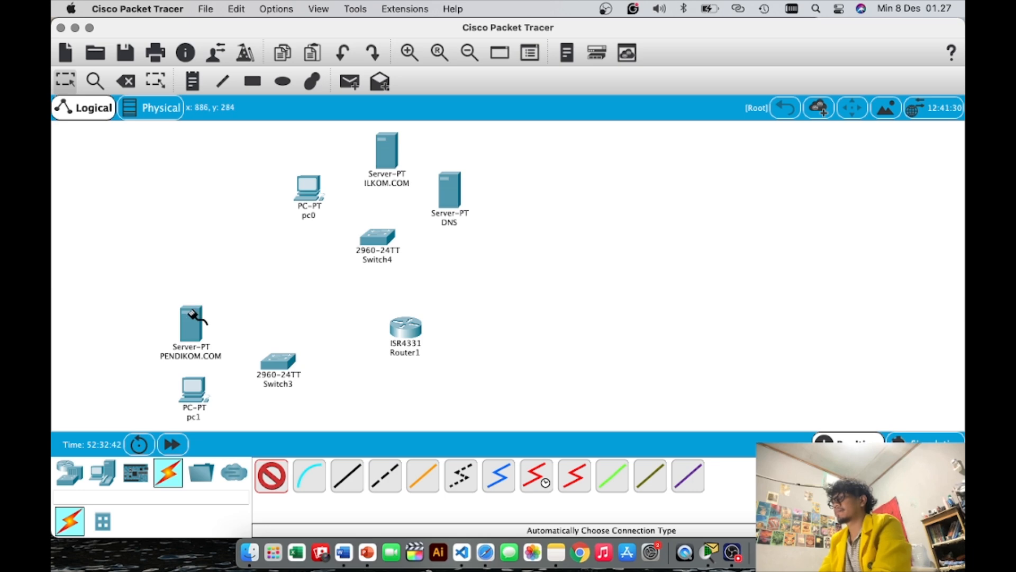
click(193, 319)
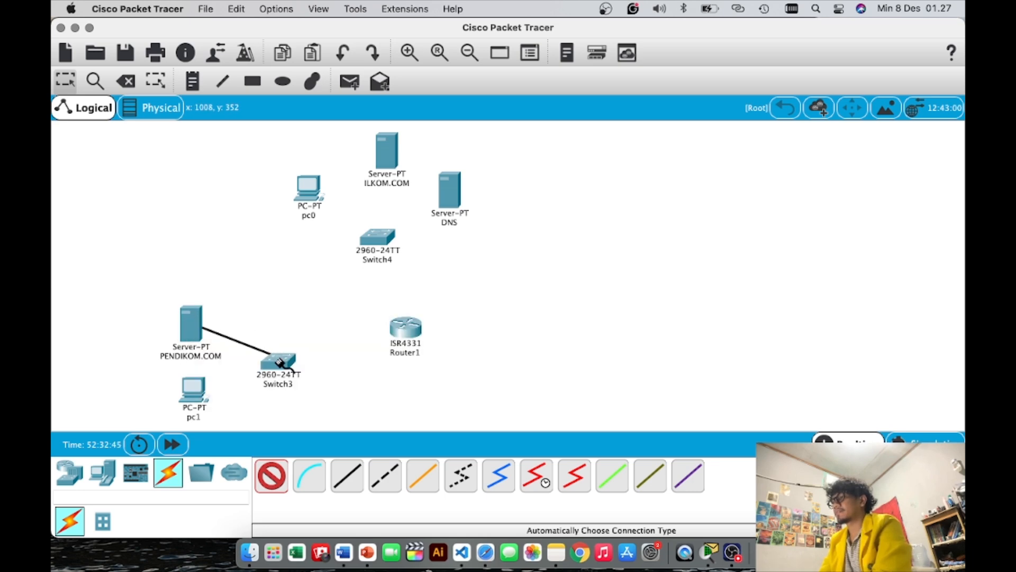
click(276, 357)
click(271, 475)
click(192, 391)
click(279, 362)
Connect pc0, ILKOM.COM and the DNS server to Switch4 using automatically chosen cables.
click(271, 475)
click(308, 188)
click(376, 231)
click(271, 475)
click(387, 150)
click(380, 236)
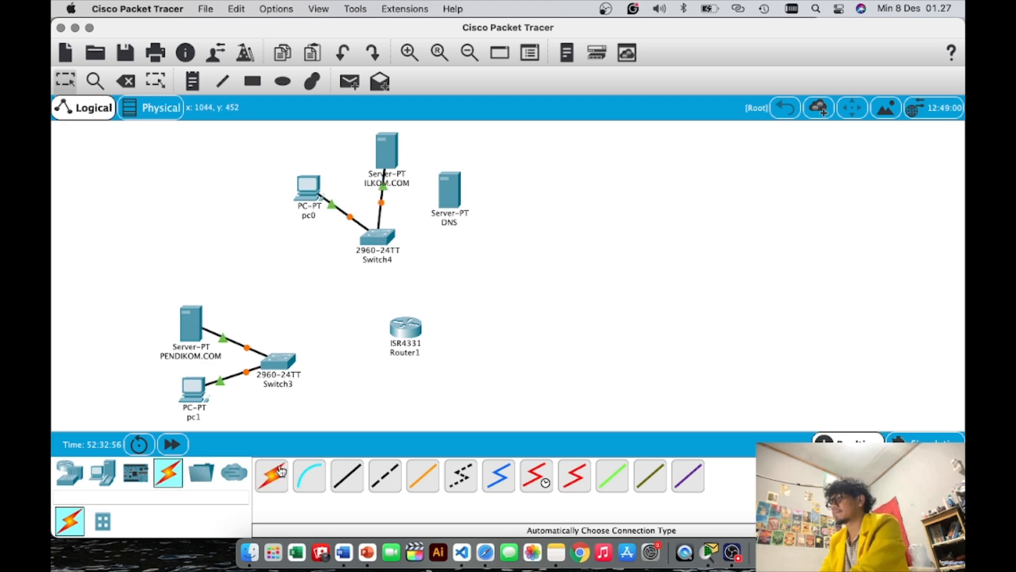
click(271, 475)
click(456, 188)
click(390, 242)
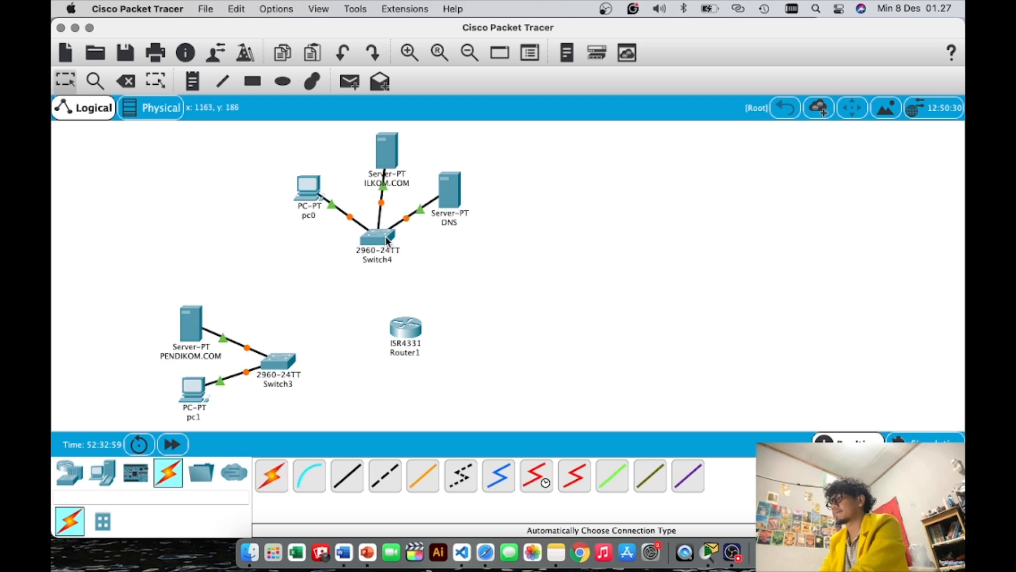
Cable Switch3 to Router1, and Router1 to Switch4, with the automatic connection type.
click(271, 475)
click(280, 361)
click(405, 328)
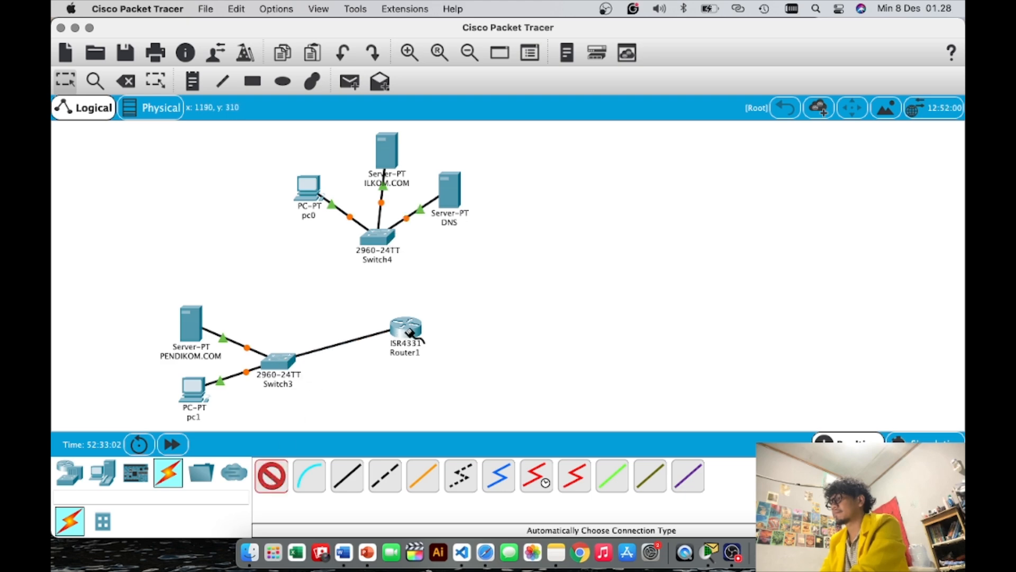
click(271, 475)
click(407, 328)
click(377, 237)
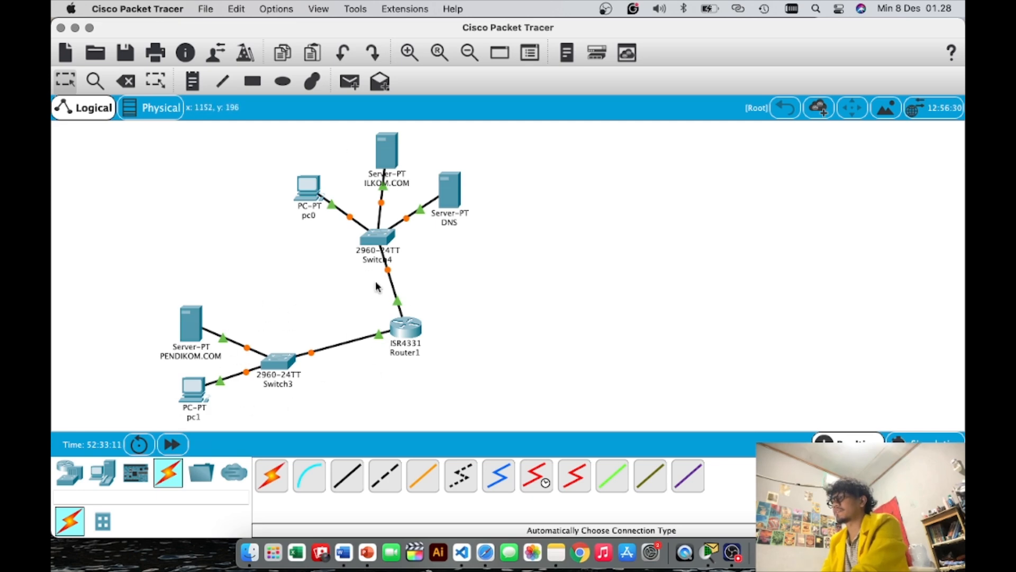
Give the DNS server's FastEthernet0 the static IP address 10.0.0.1 with subnet mask 255.0.0.0.
click(451, 196)
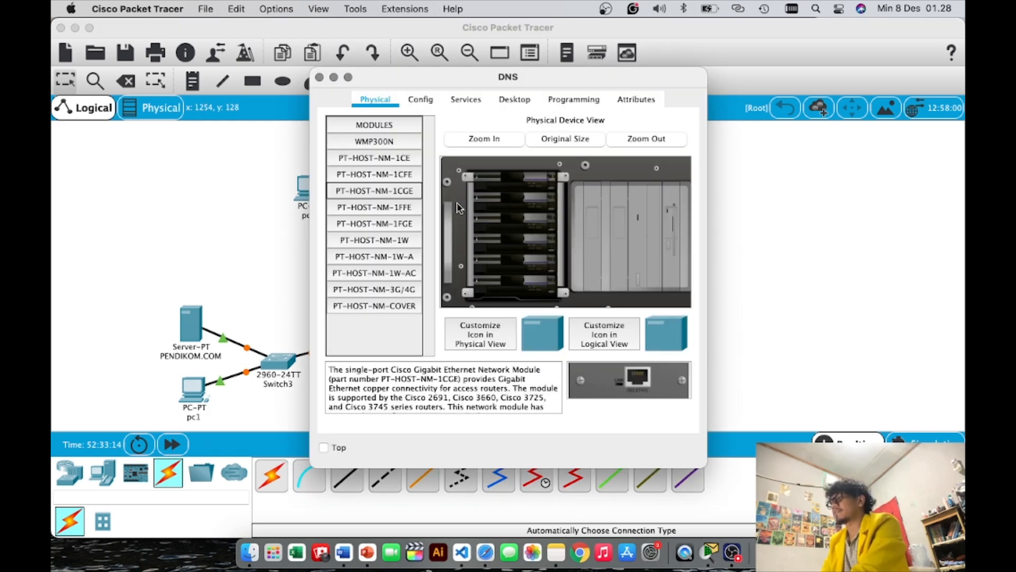
click(421, 100)
click(390, 198)
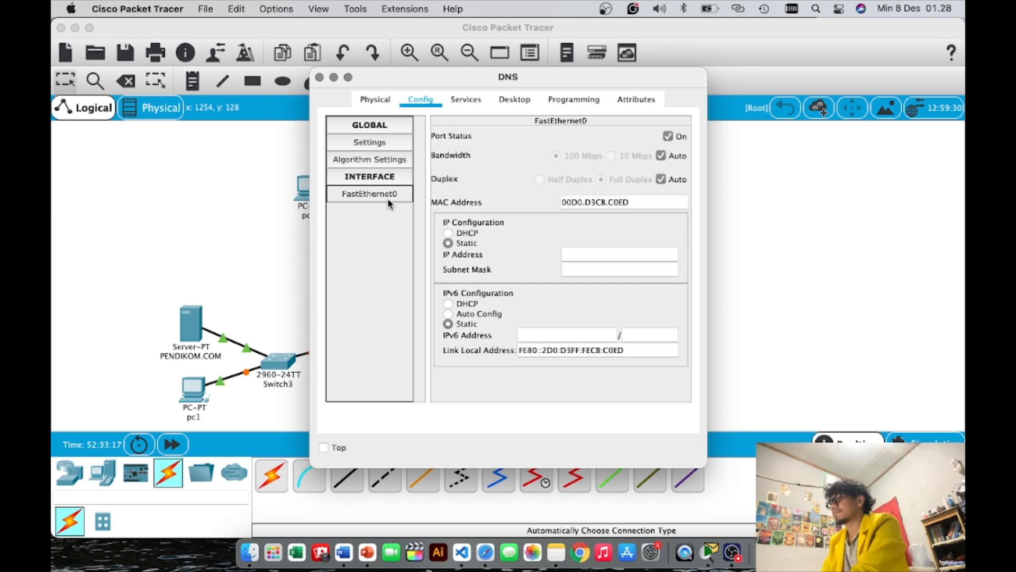
click(606, 253)
text(192)
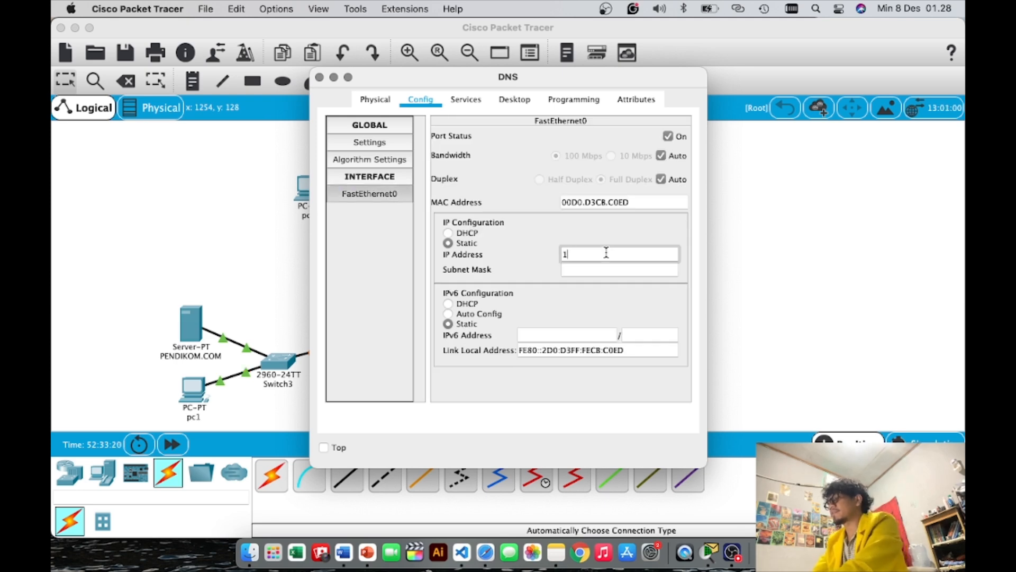
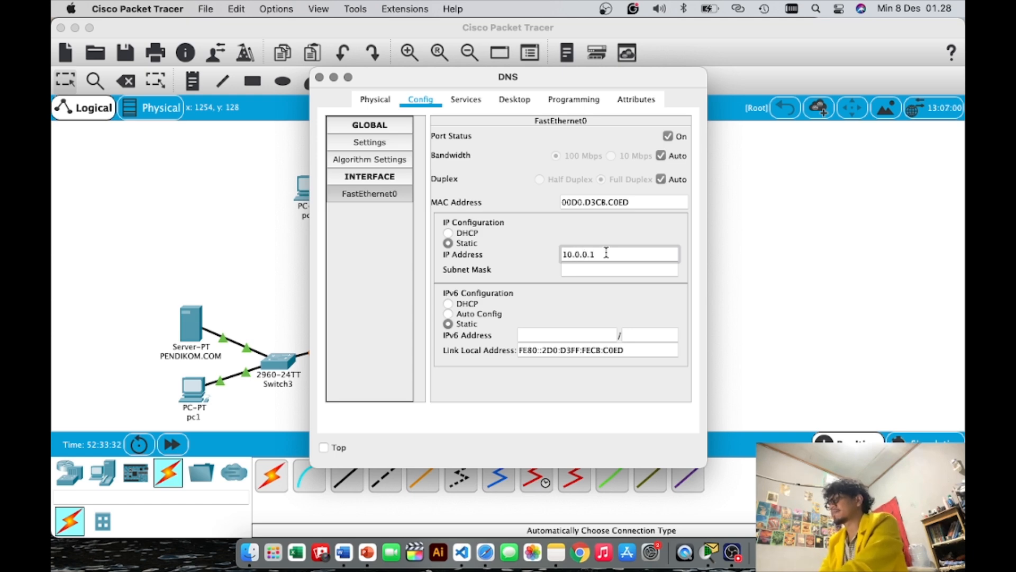
key(Tab)
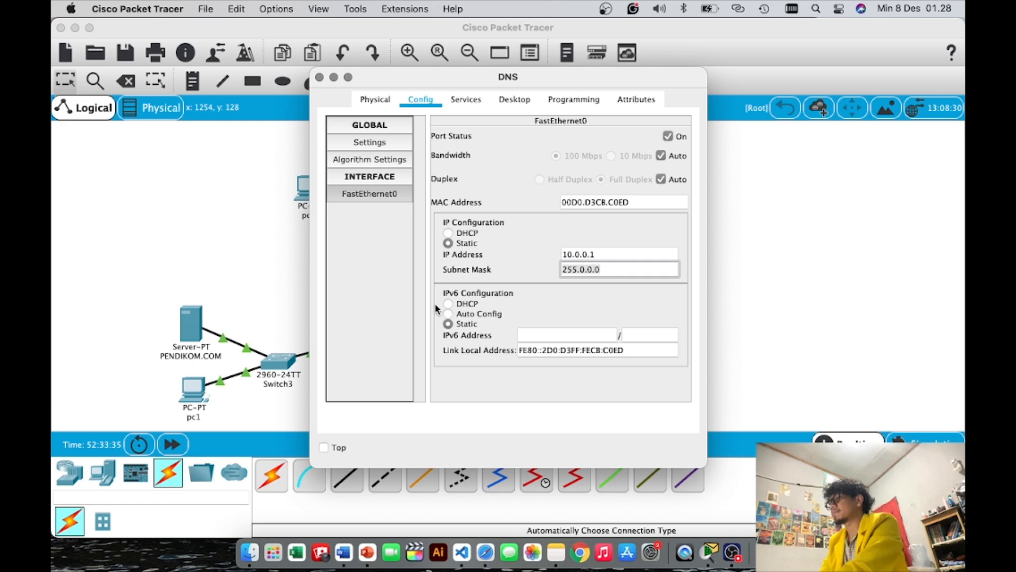
Set the DNS server's IPv4 gateway to 192.168.20.1 and its DNS server address to 10.0.0.1.
click(382, 143)
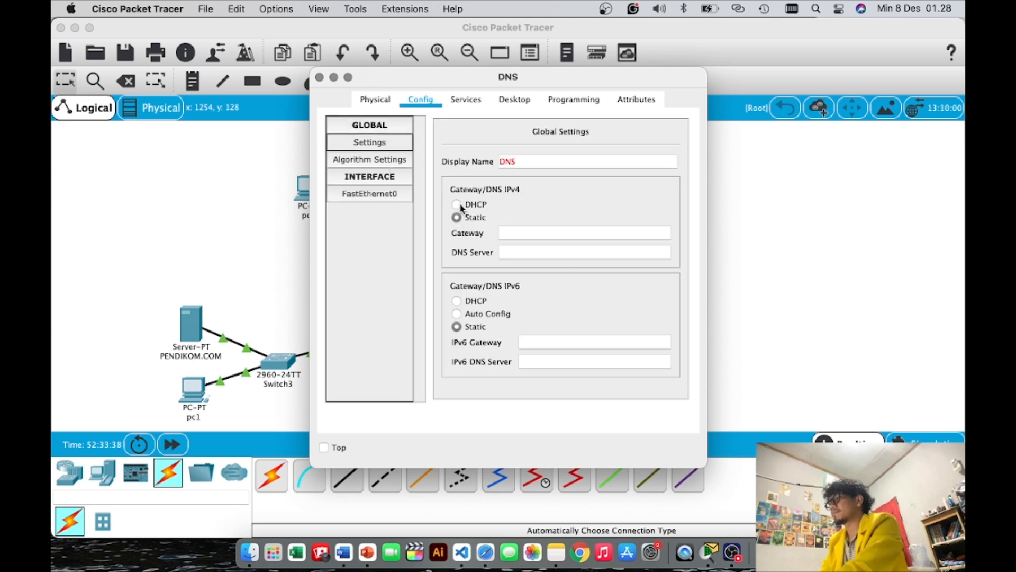
click(515, 228)
text(192.1)
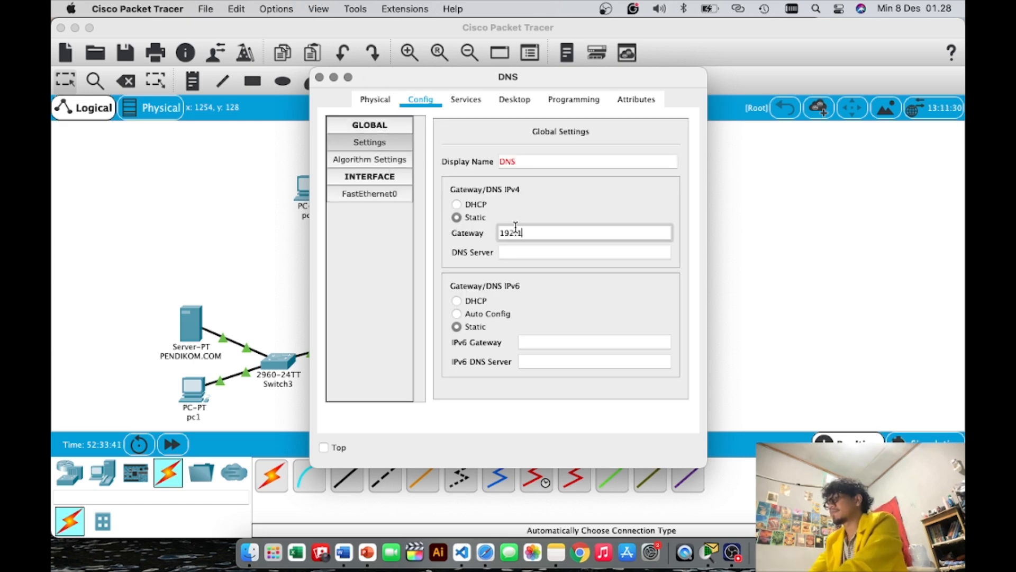
text(68.10)
click(530, 251)
text(10.0.0.1)
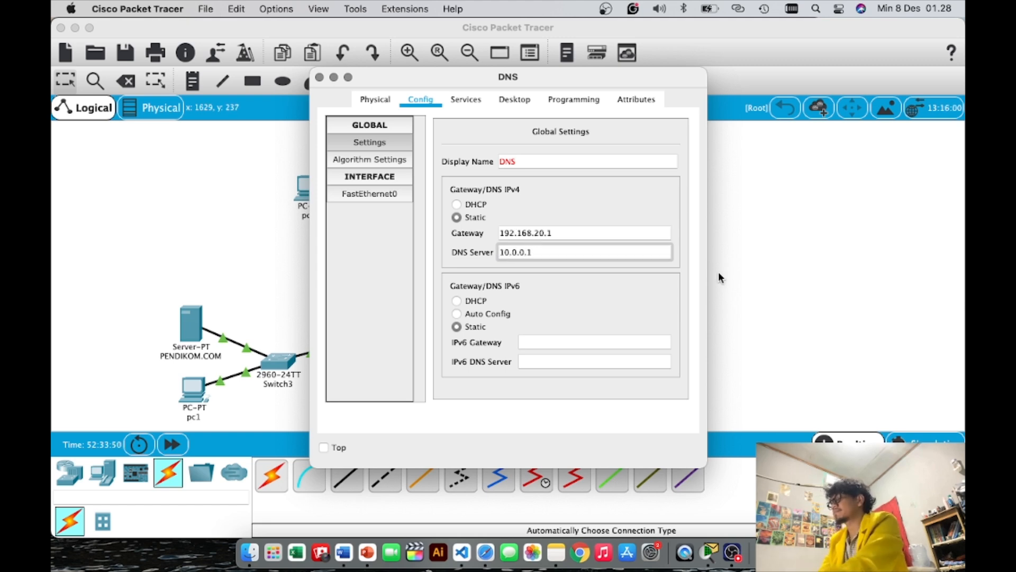
click(466, 100)
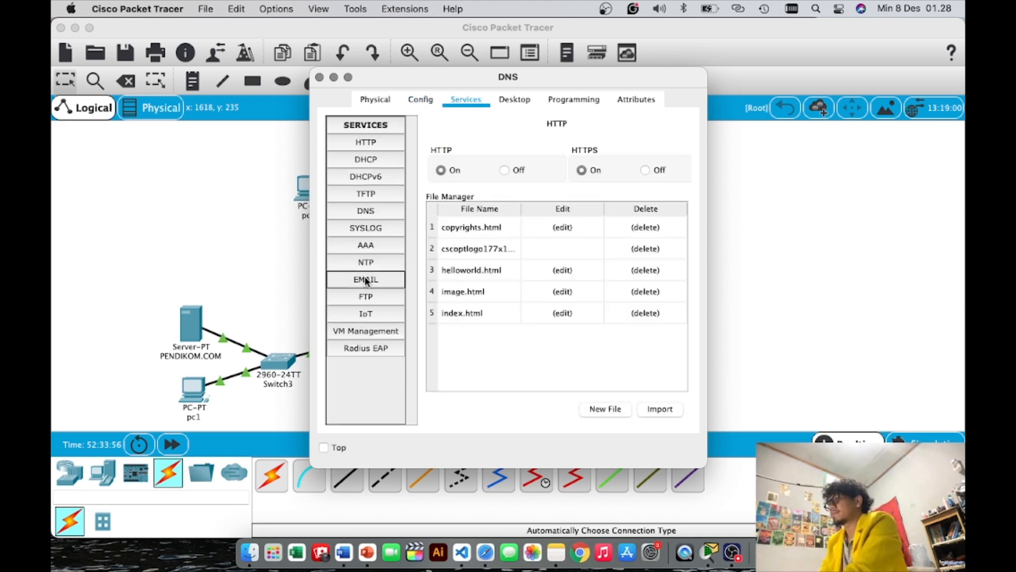
click(424, 99)
click(390, 100)
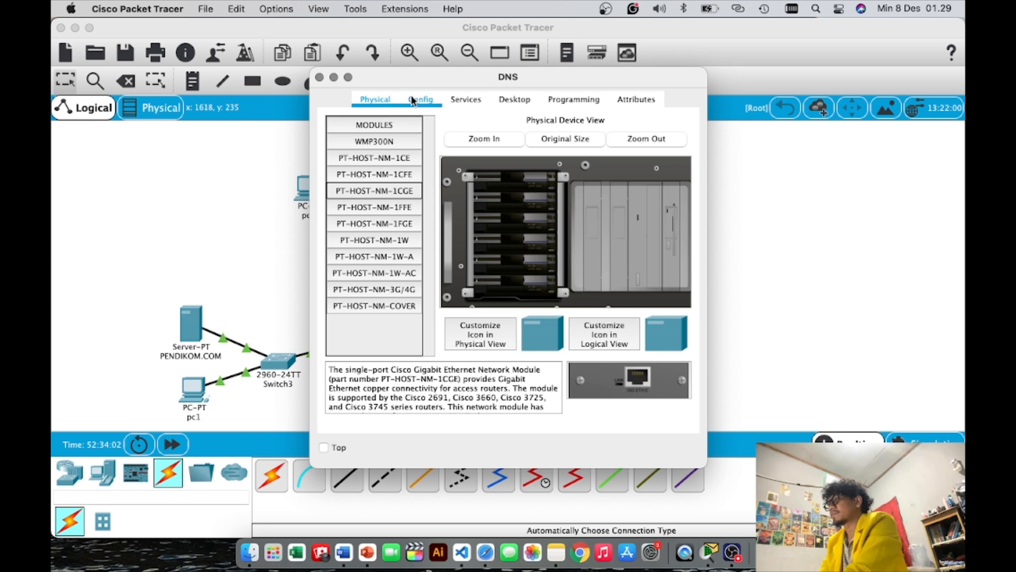
click(405, 104)
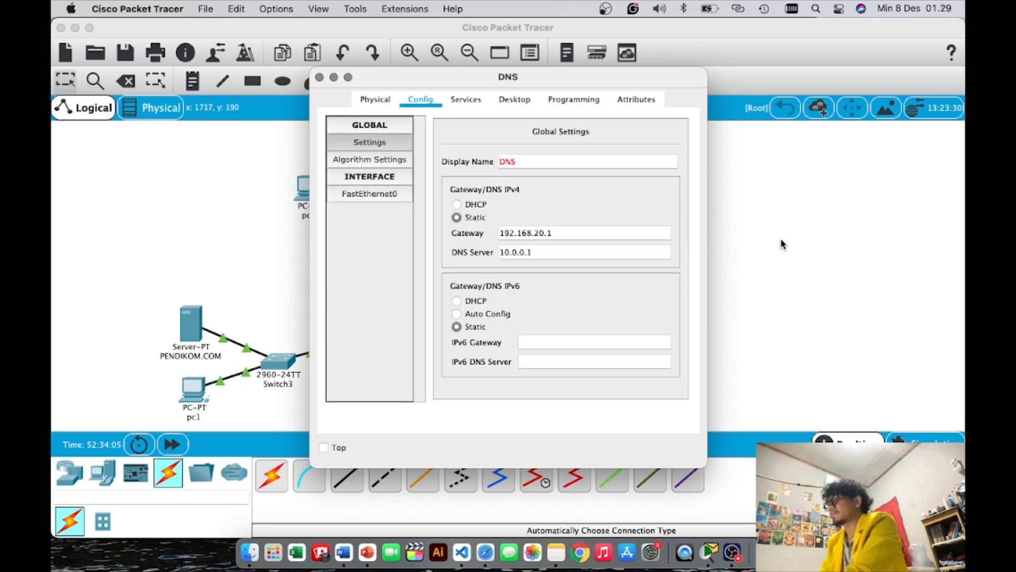
click(383, 139)
Turn off the HTTP and HTTPS services on the DNS server and close its configuration.
click(457, 102)
click(504, 169)
click(645, 170)
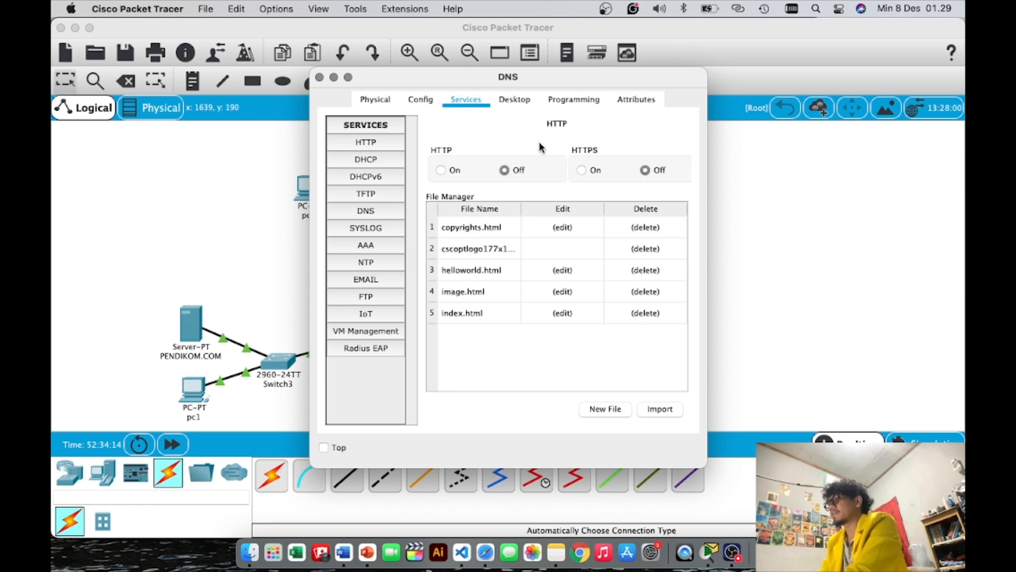
key(Escape)
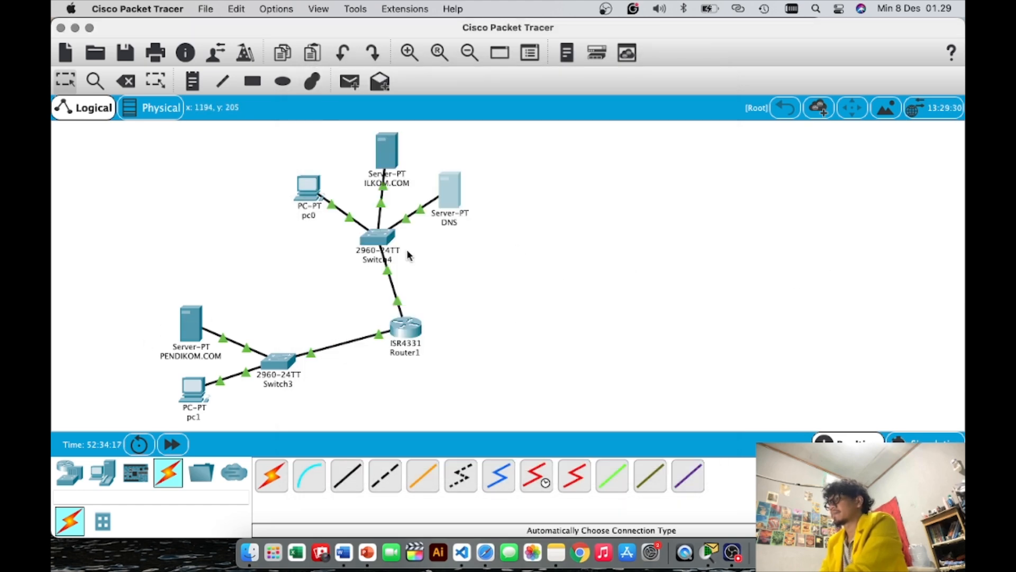
Set the ILKOM.COM server's IPv4 gateway to 192.168.20.1 and its DNS server address to 10.0.0.1.
click(393, 145)
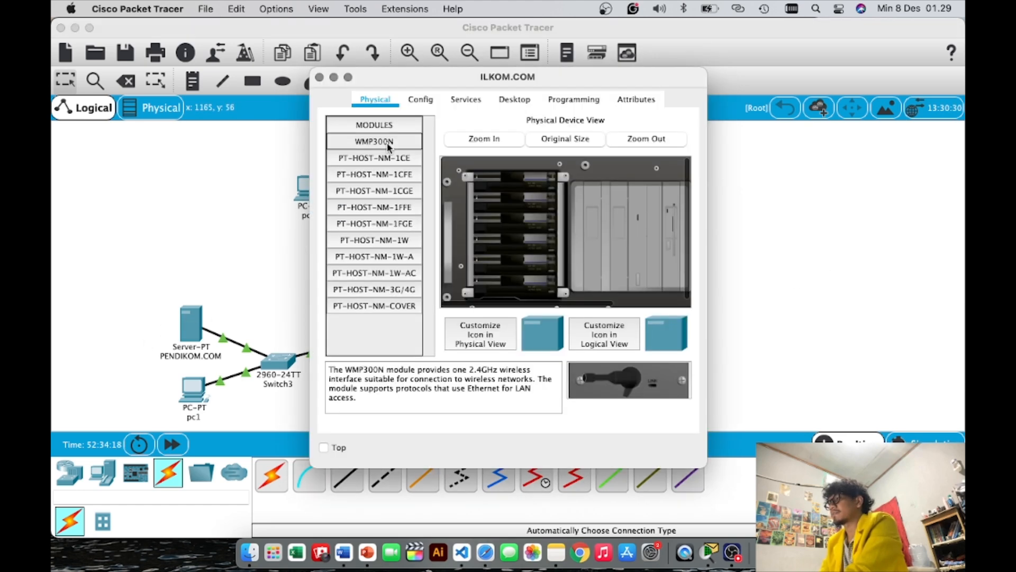
click(410, 101)
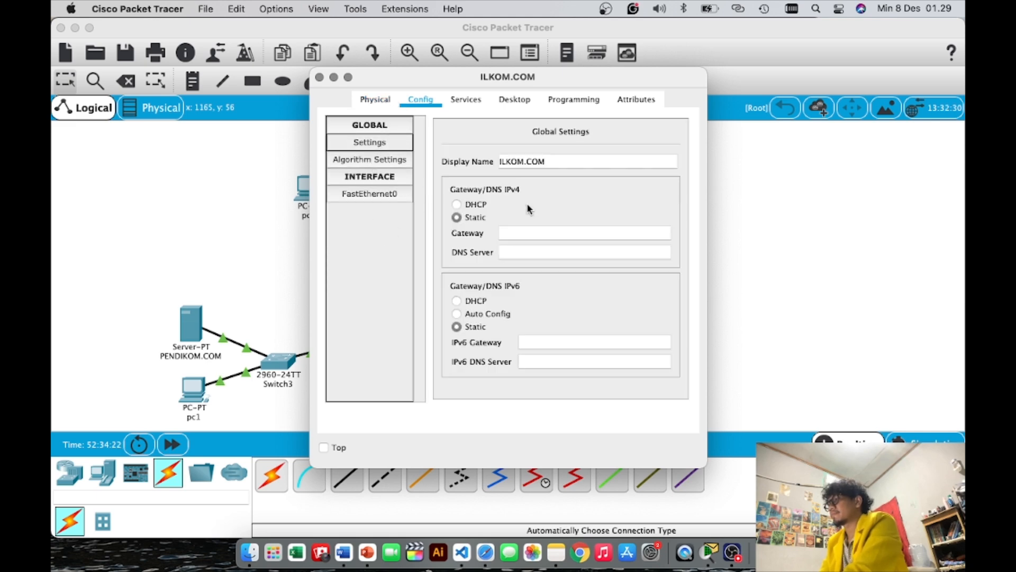
click(528, 232)
text(192.168.)
key(Tab)
text(10)
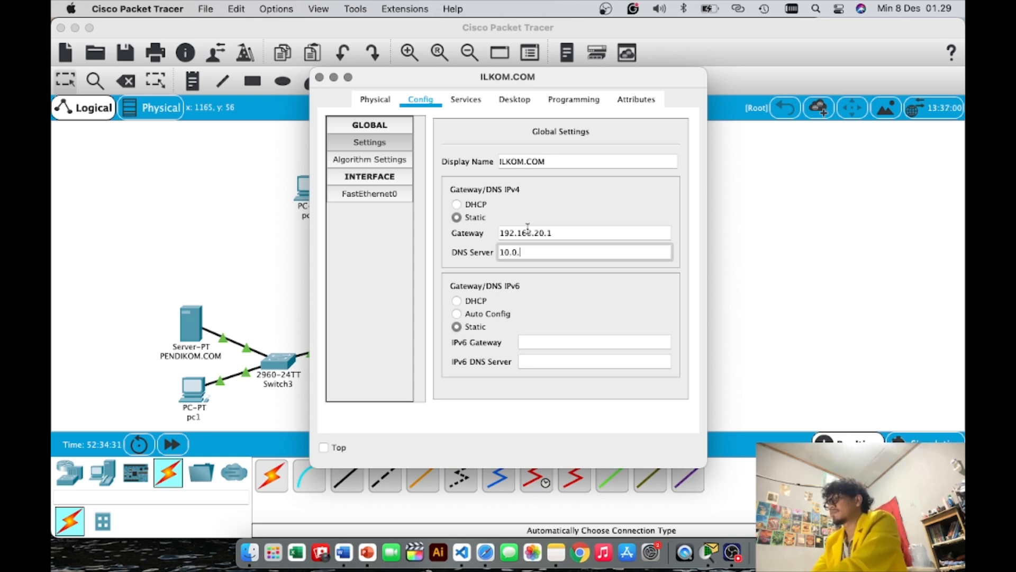
Give ILKOM.COM's FastEthernet0 the static IP address 192.168.20.2 with subnet mask 255.255.255.0.
click(381, 194)
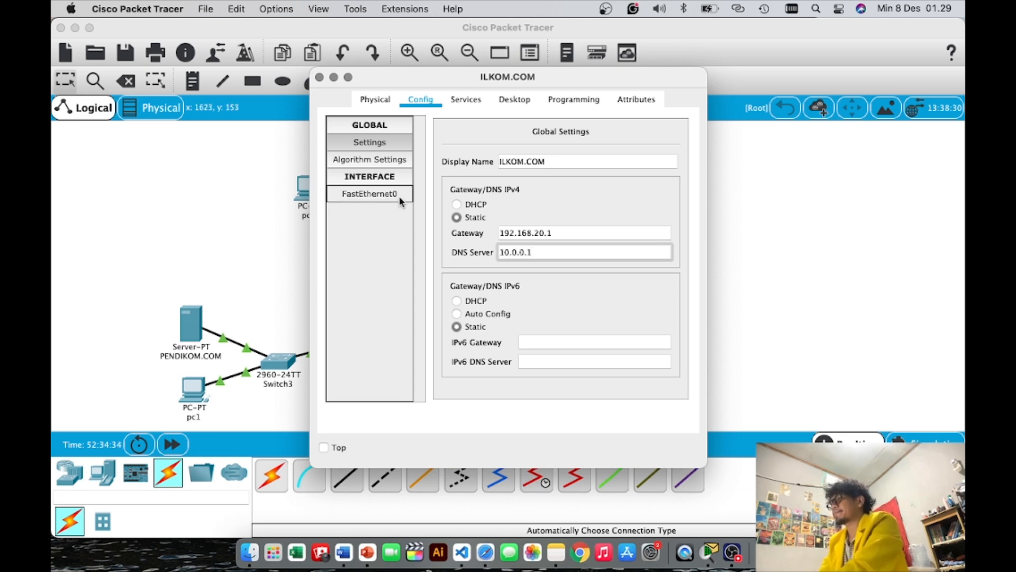
click(581, 254)
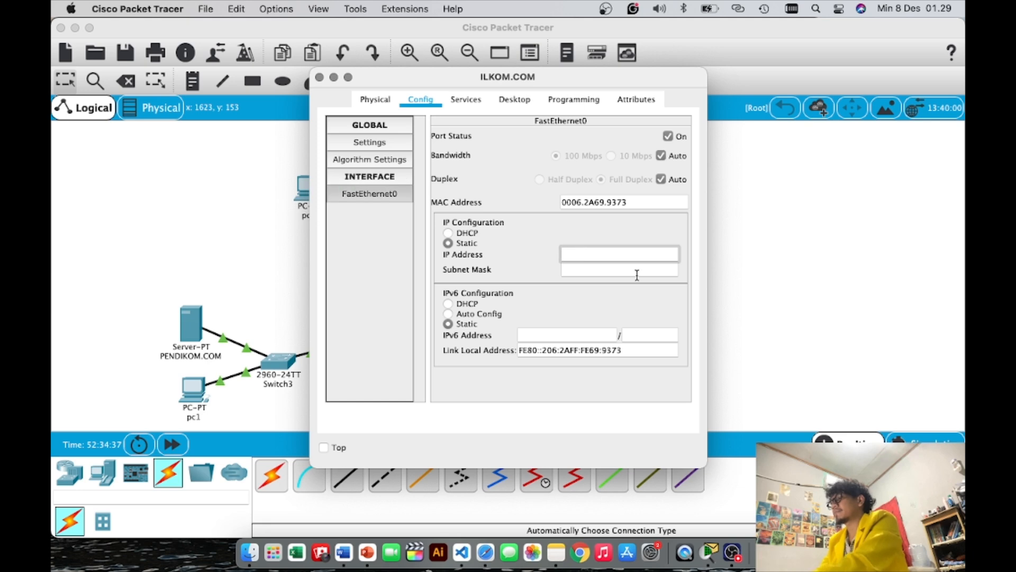
text(192.168.20.2)
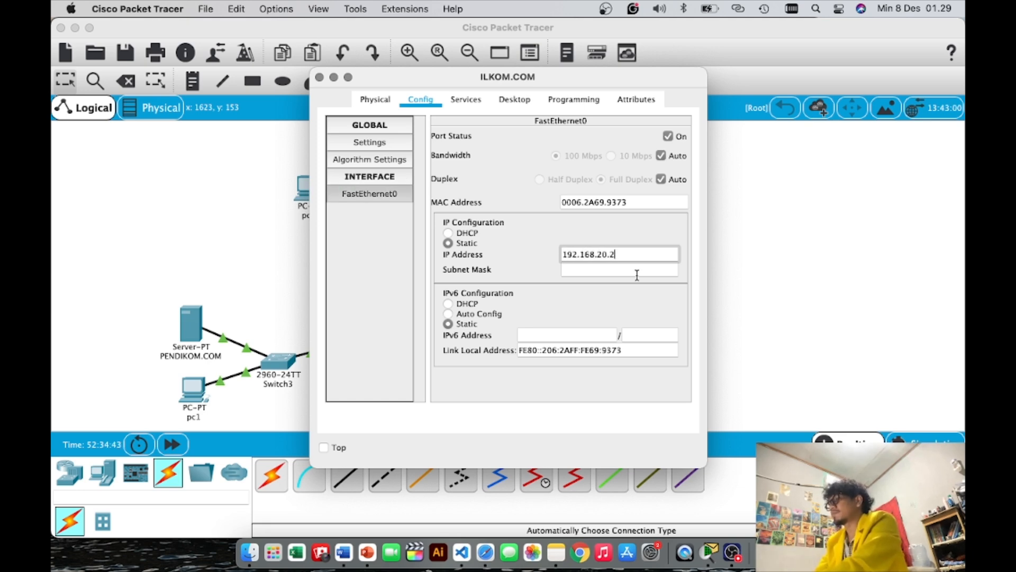
click(637, 274)
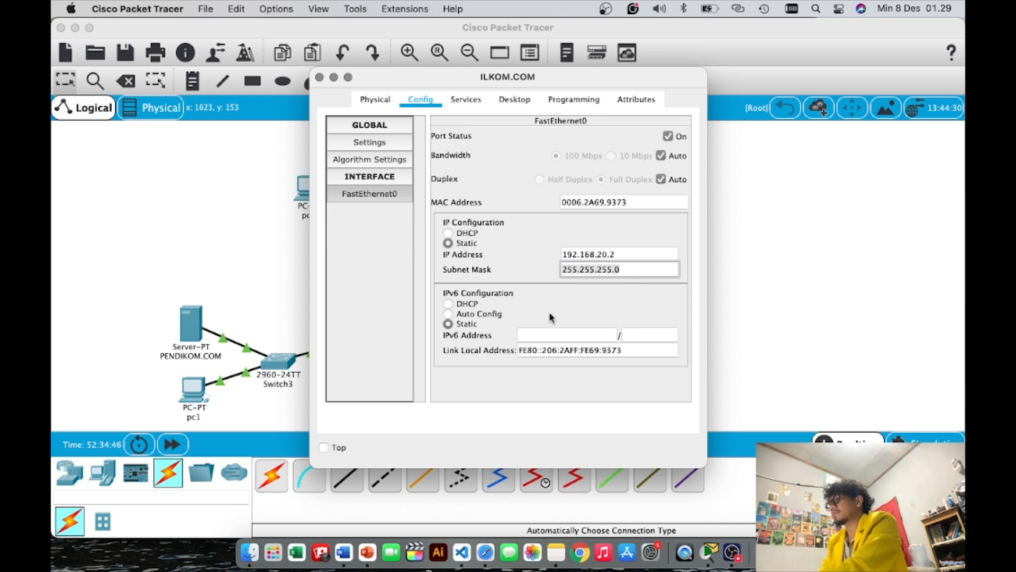
Replace the welcome sentence in ILKOM.COM's index.html with "SELAMAT DATANG DI ILKOM.COM" and save the file.
click(471, 103)
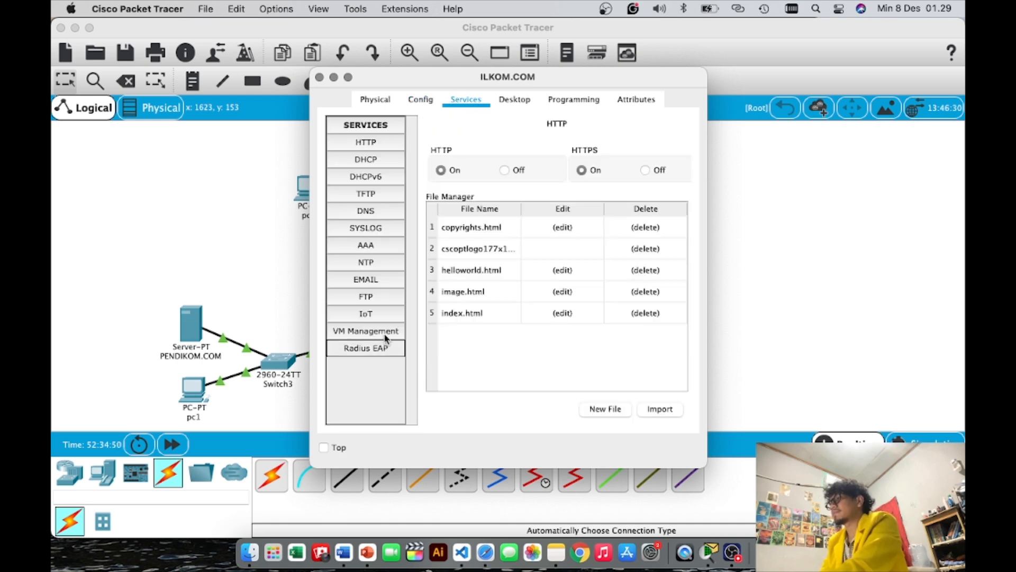
click(561, 313)
drag(450, 178, 565, 186)
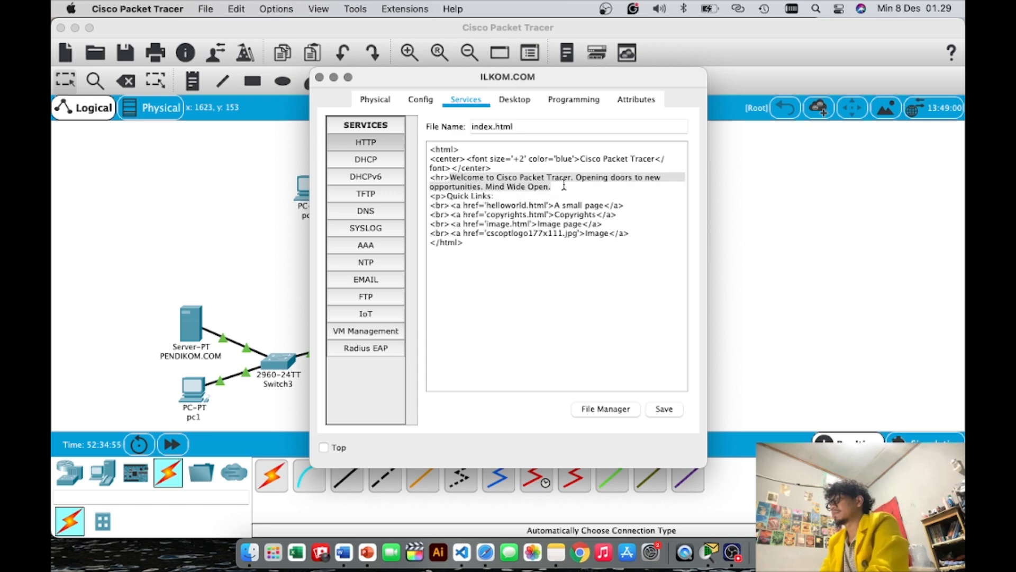
text(SELMAT)
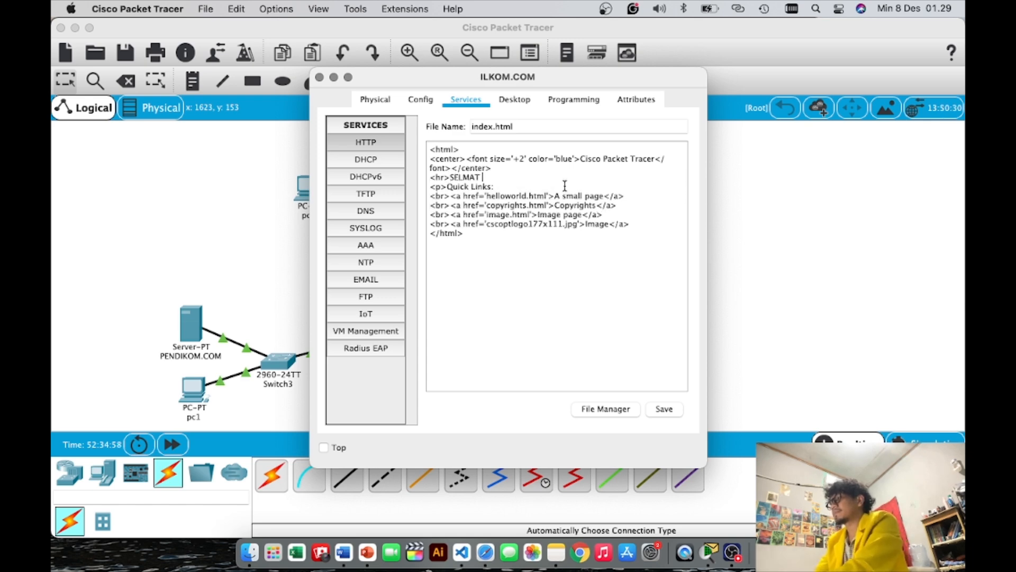
text(AT DATANG DI)
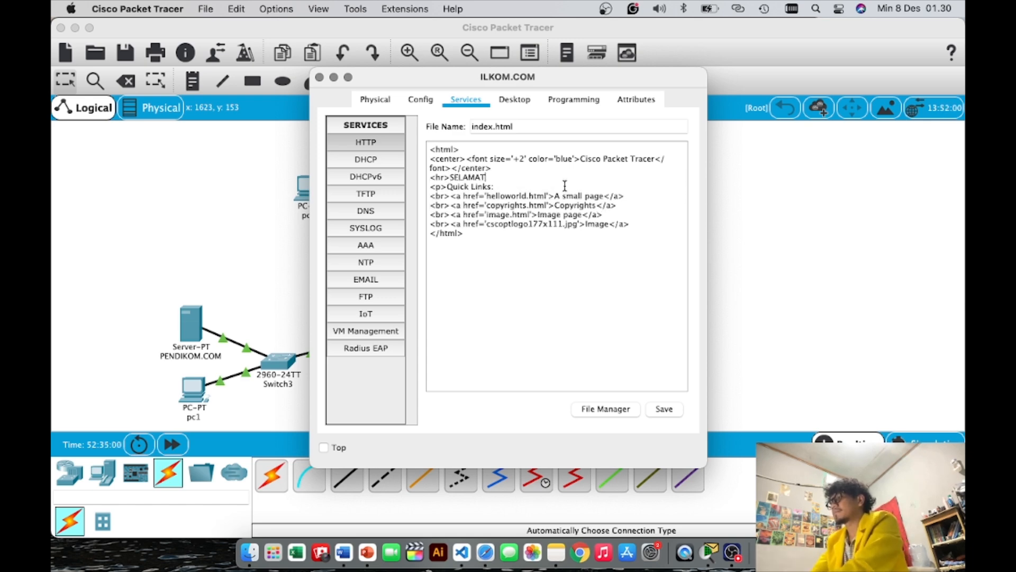
text( ILKOM.COM)
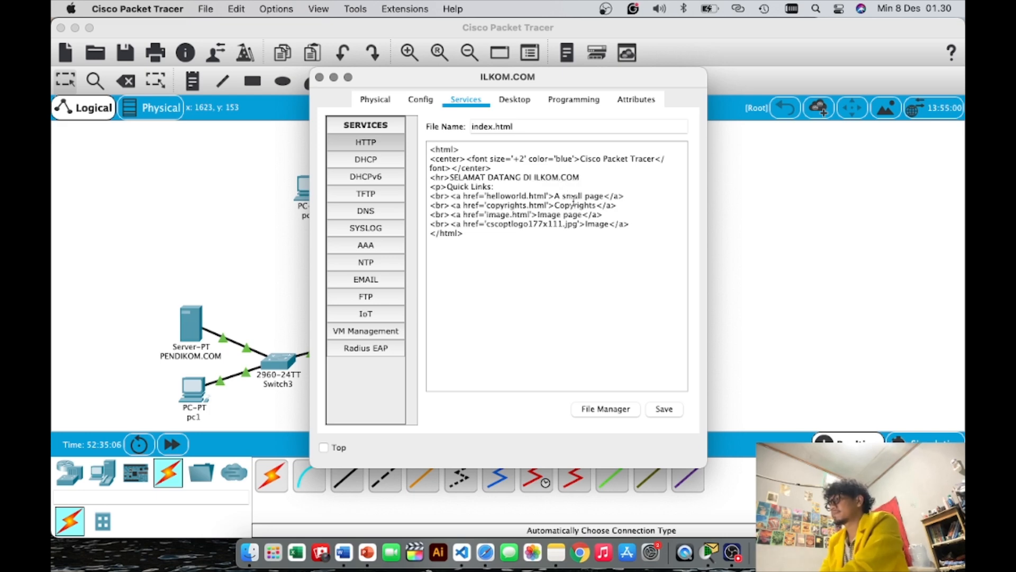
click(664, 409)
click(440, 291)
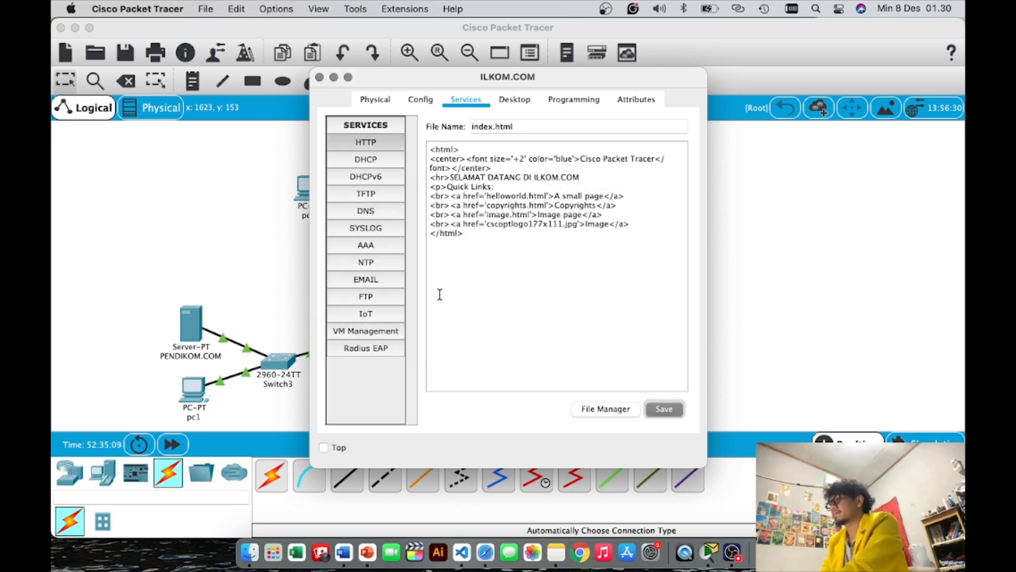
Set the default gateway to 192.168.20.1 and the DNS server to 10.0.0.1 in ILKOM.COM's DHCP serverPool.
click(366, 161)
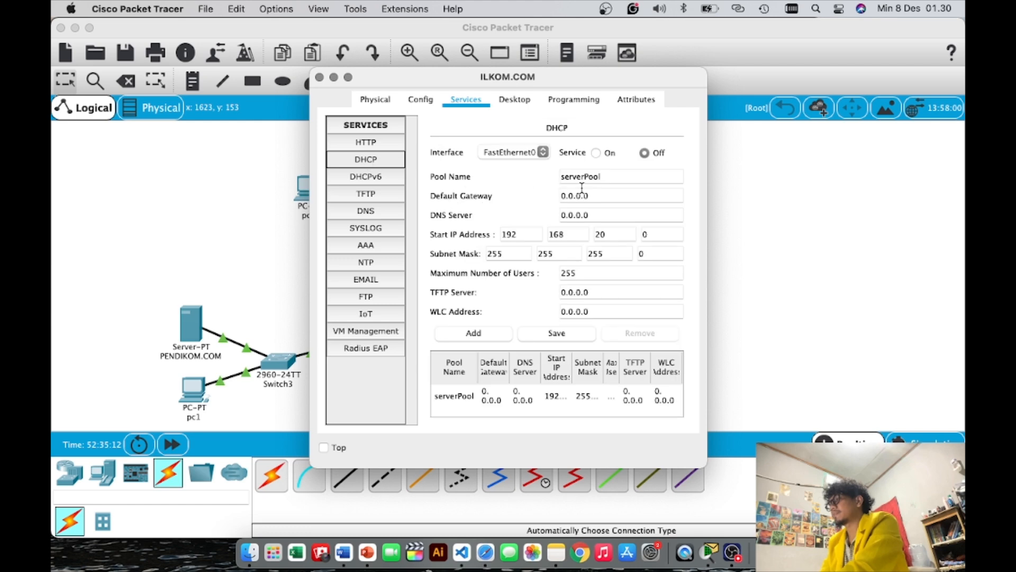
click(610, 197)
key(BackSpace)
key(BackSpace)
key(BackSpace)
key(BackSpace)
key(BackSpace)
key(BackSpace)
key(BackSpace)
text(192.168.20.)
key(Tab)
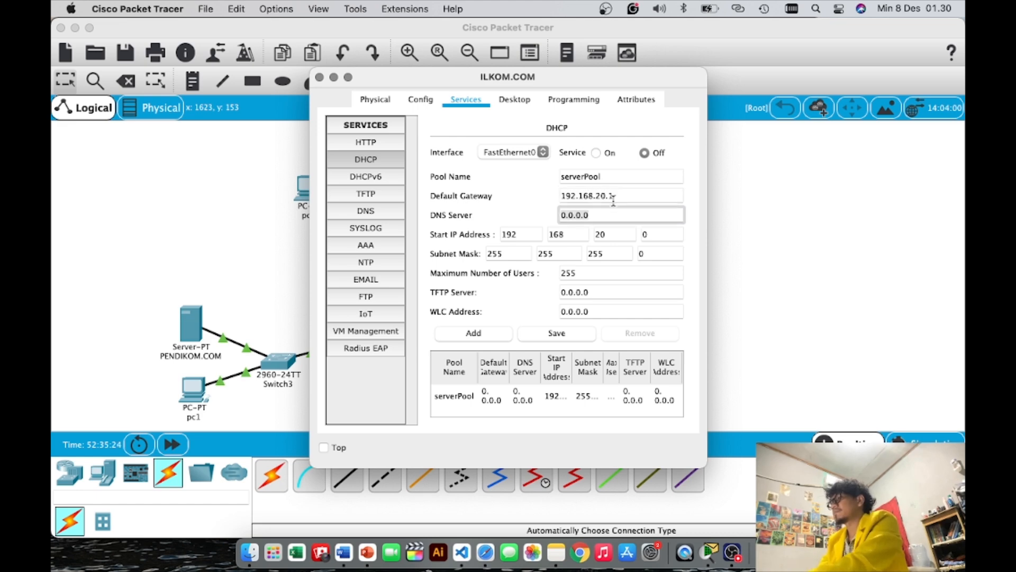
text(10.0.0.1)
Set the DHCP pool's start IP address to 192.168.20.3 and its maximum number of users to 1.
click(660, 235)
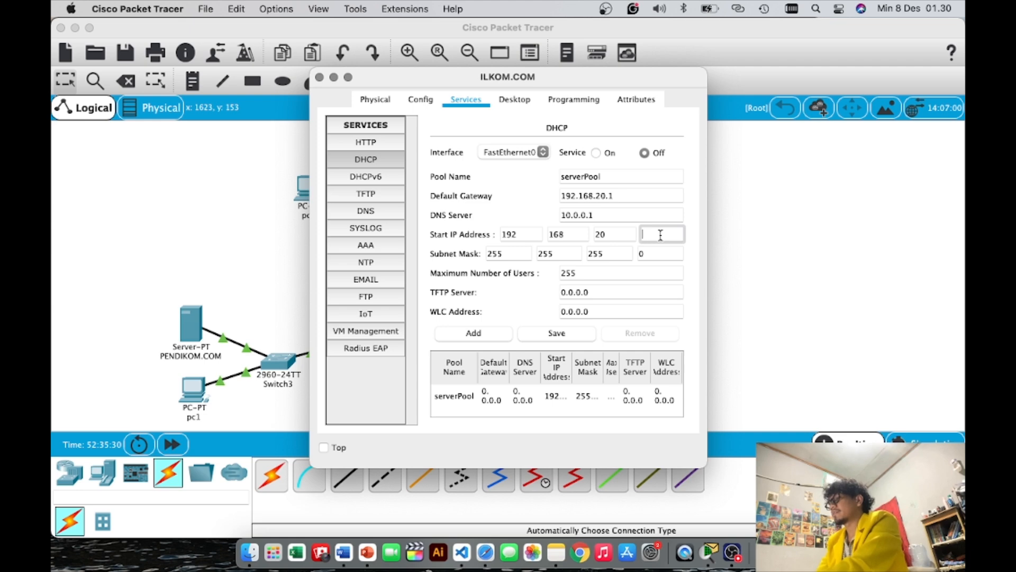
text(3)
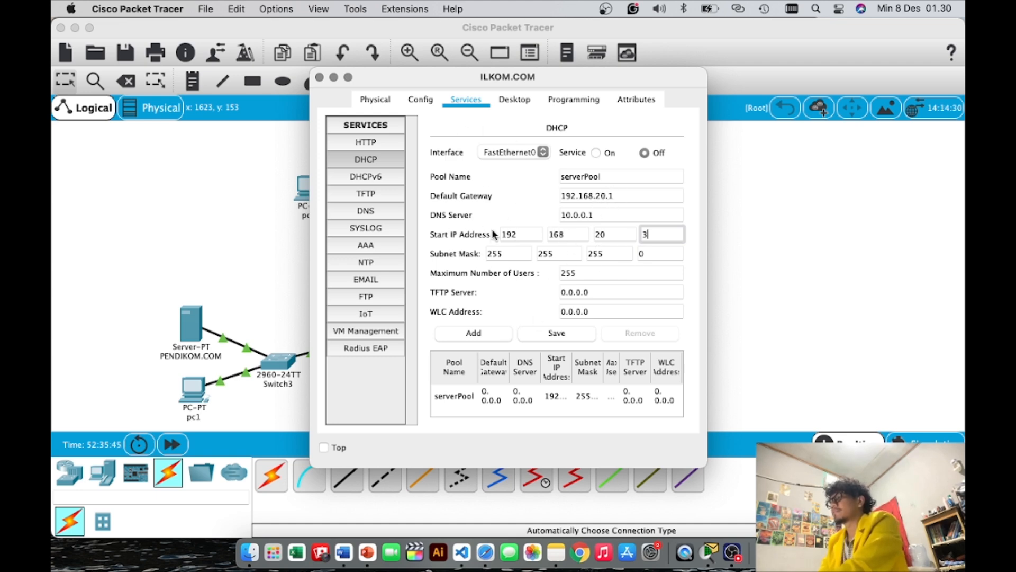
click(593, 276)
key(BackSpace)
key(BackSpace)
key(BackSpace)
text(1)
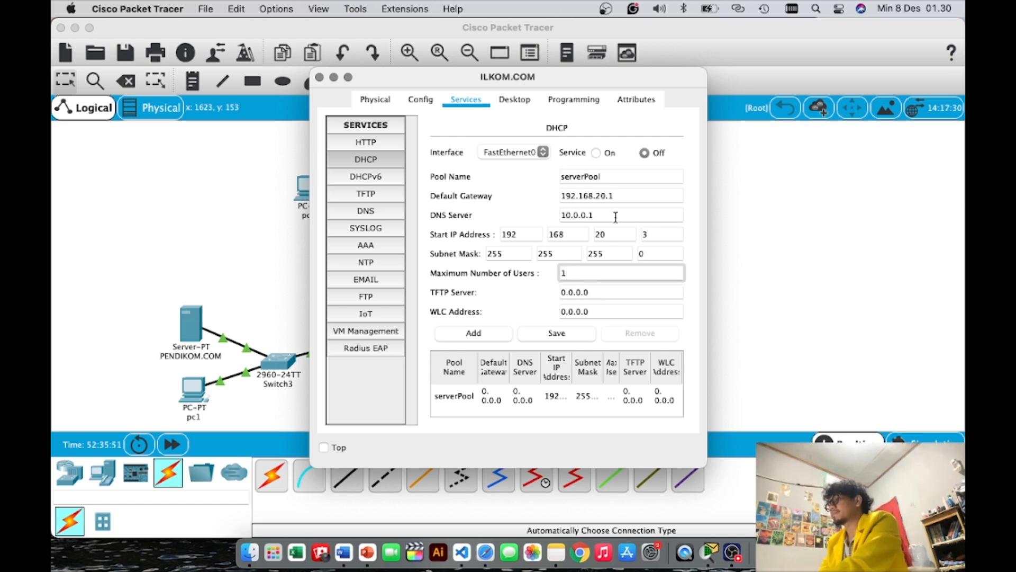
Turn on ILKOM.COM's DHCP service, save the serverPool settings and return to the topology.
click(596, 153)
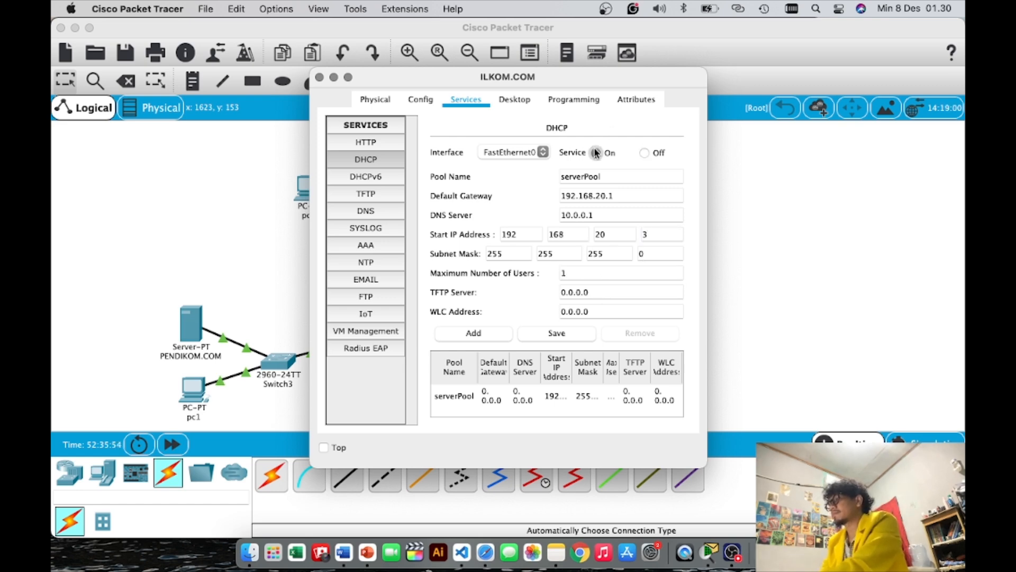
click(558, 335)
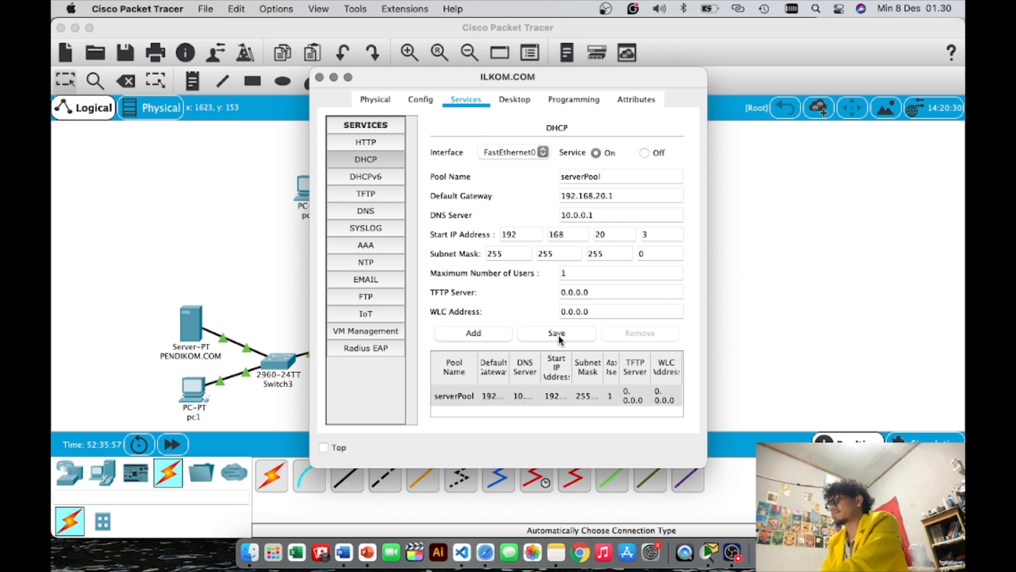
click(797, 271)
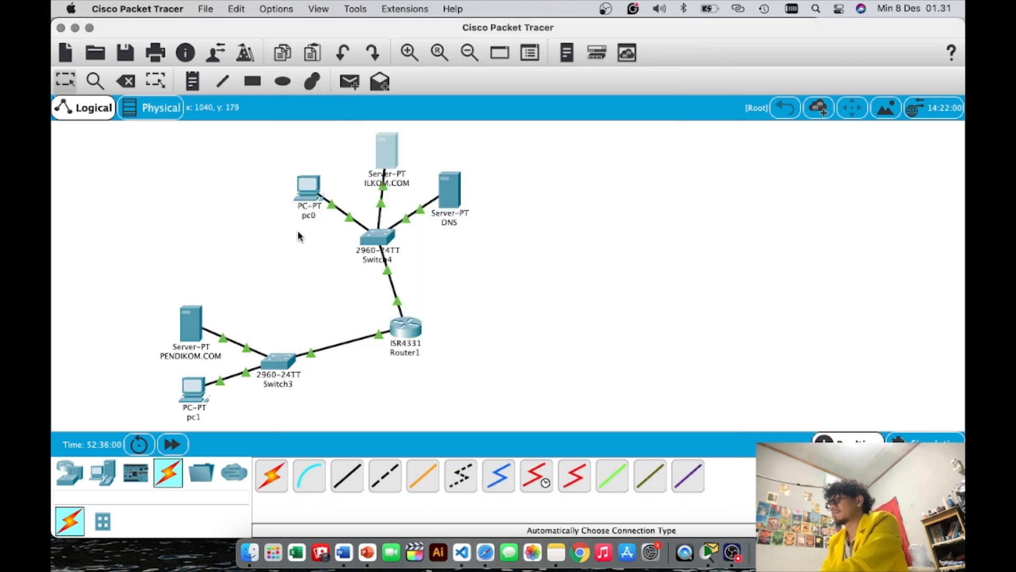
Switch pc0's IPv4 configuration to DHCP and return to the topology.
click(318, 192)
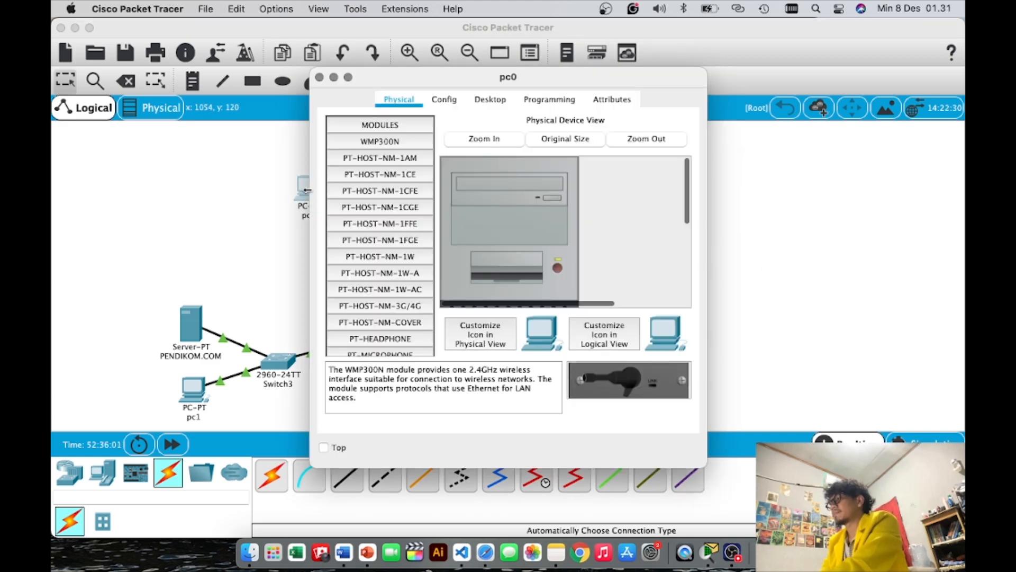
click(457, 102)
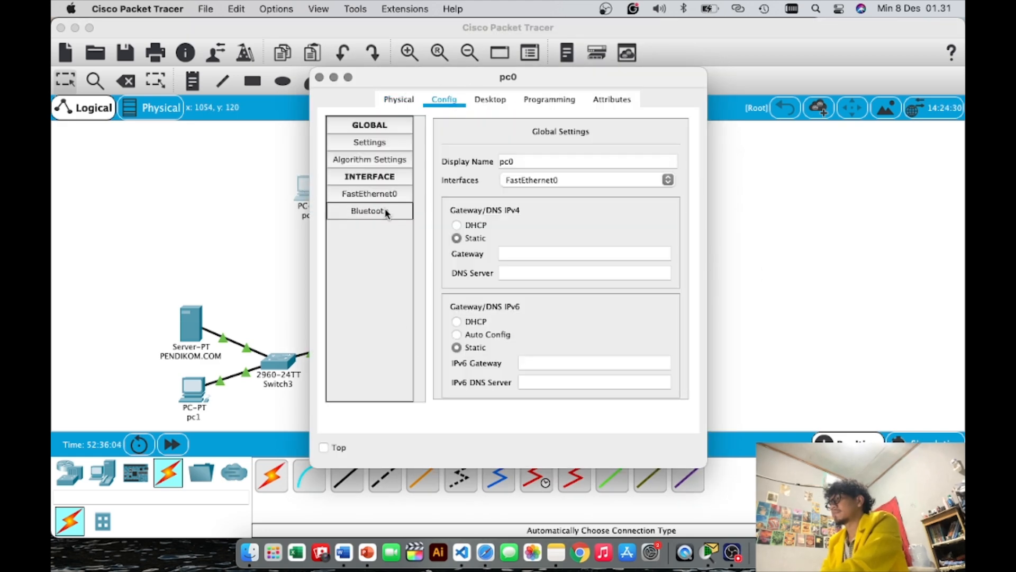
click(486, 102)
click(371, 154)
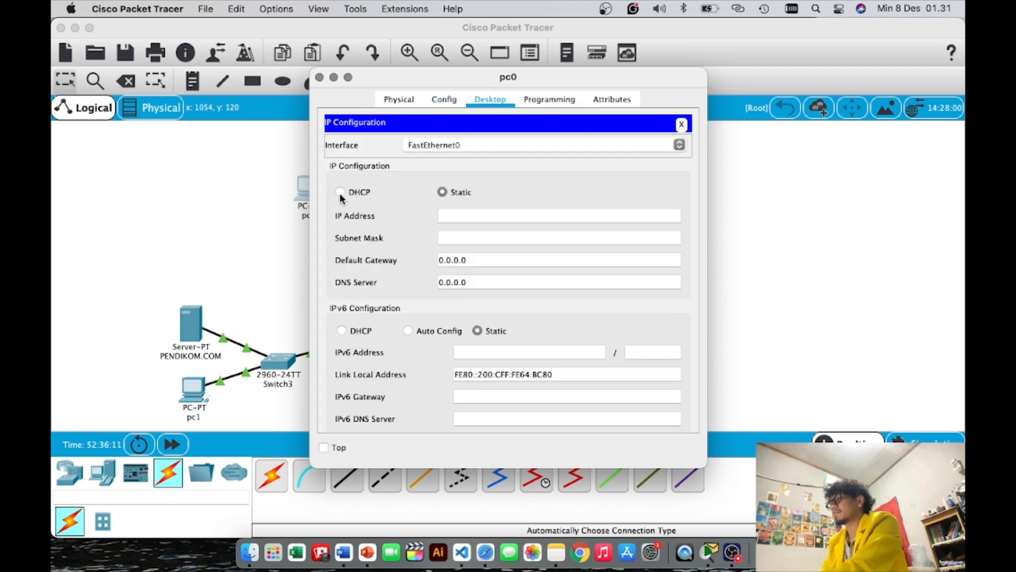
click(341, 194)
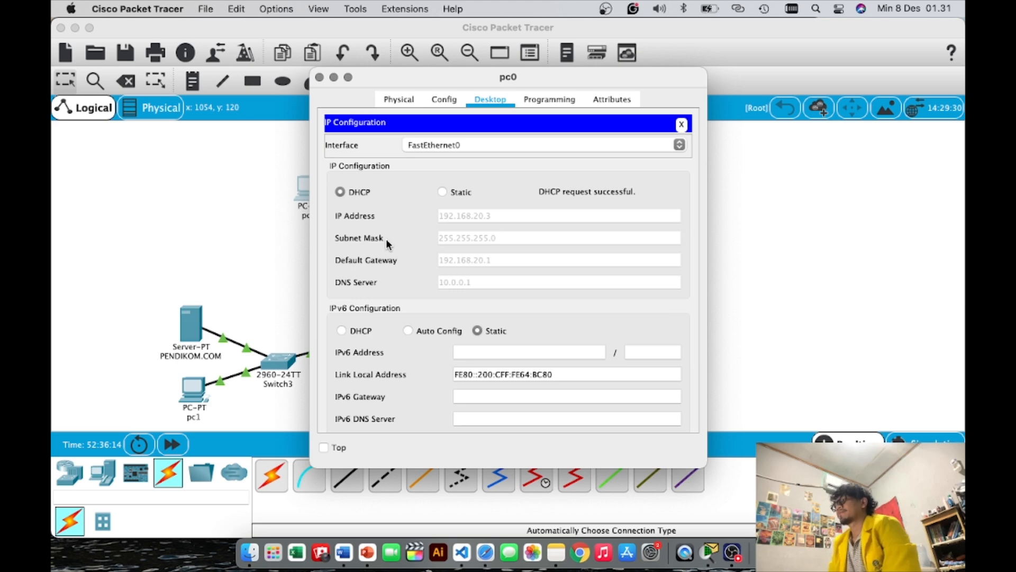
click(682, 124)
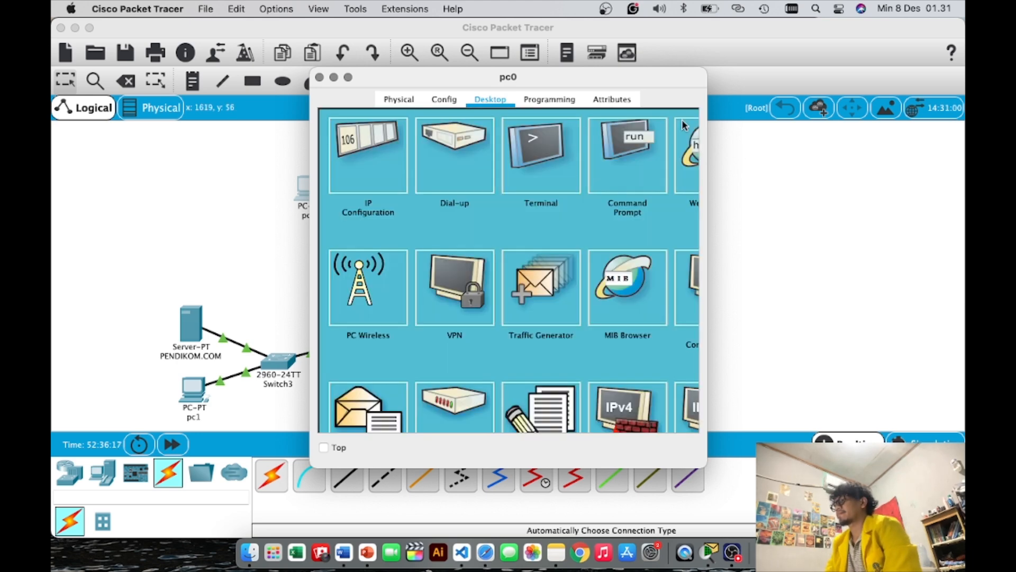
click(792, 183)
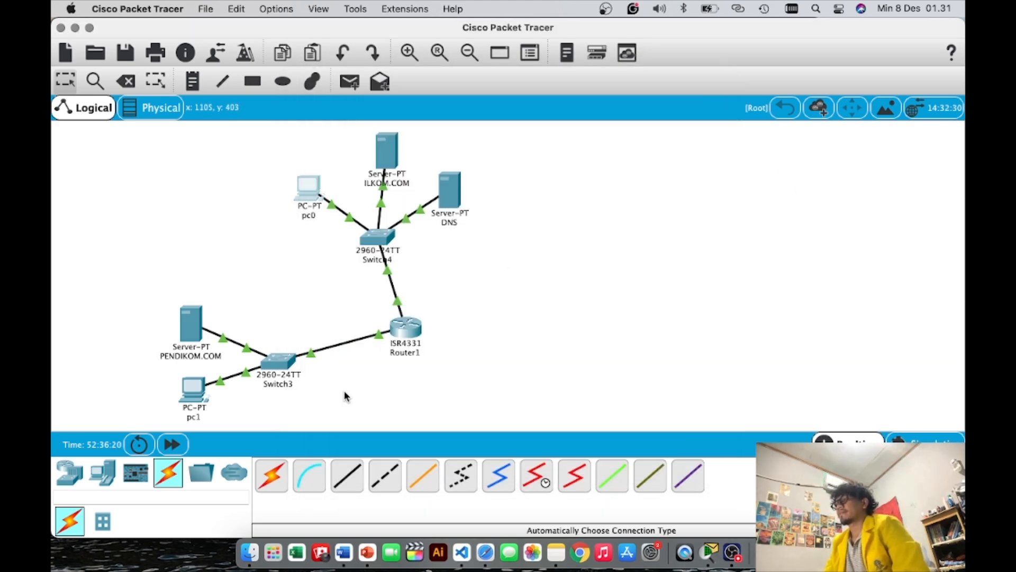
Set the PENDIKOM.COM server's IPv4 gateway to 192.168.10.1 and its DNS server address to 10.0.0.1.
click(196, 332)
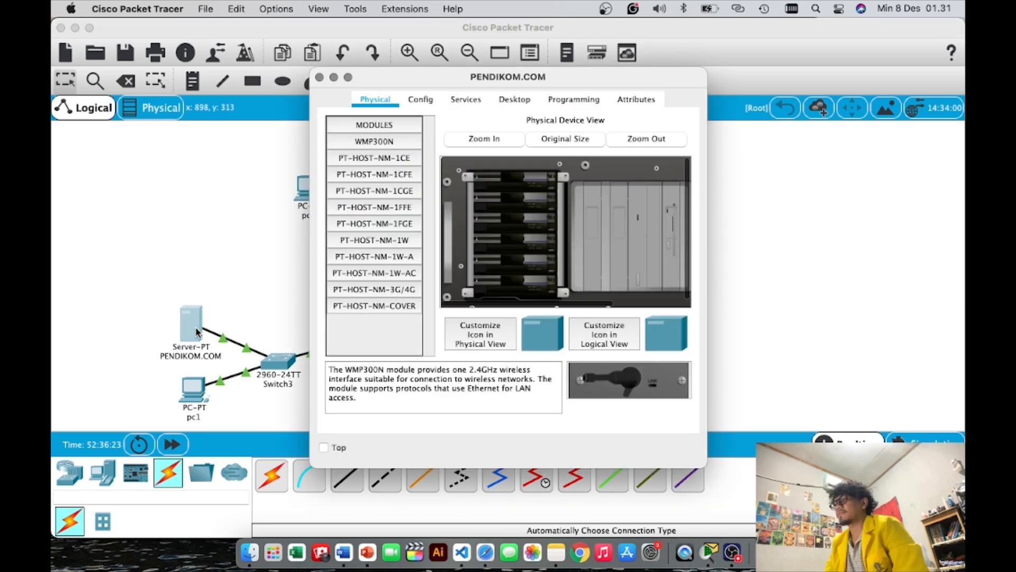
click(421, 100)
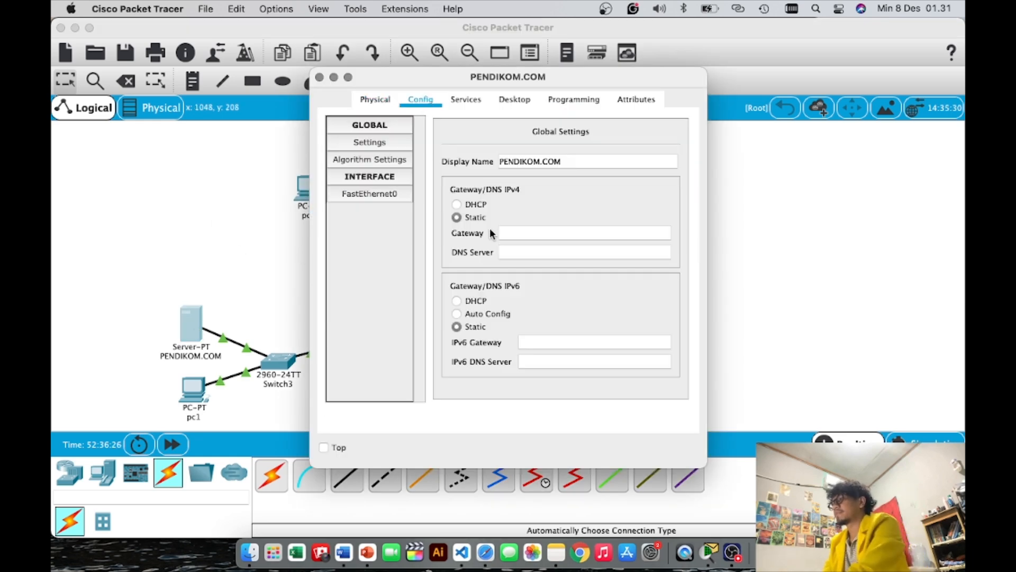
click(518, 233)
text(192.168.10.1)
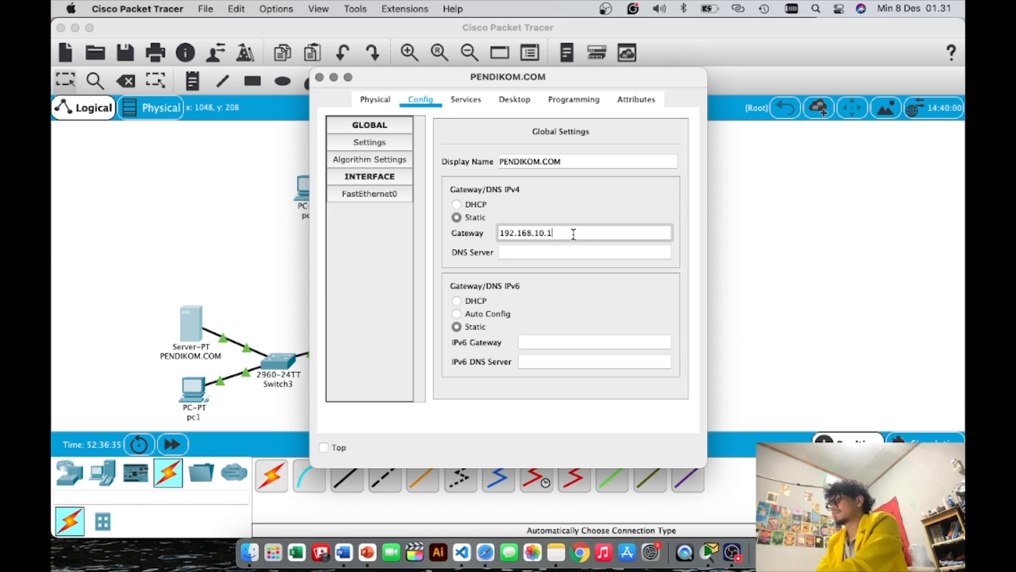
key(Tab)
text(10.)
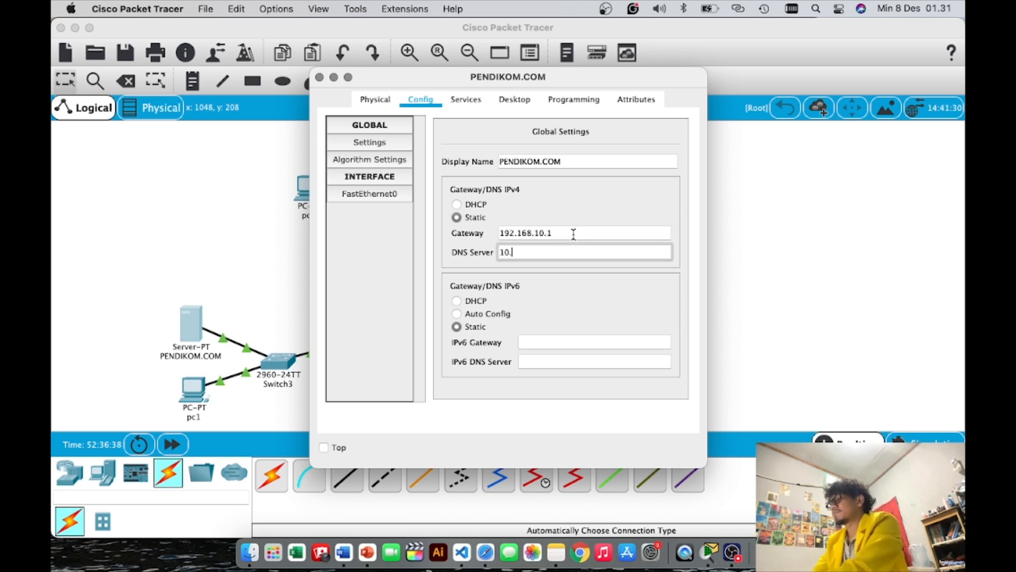
Give PENDIKOM.COM's FastEthernet0 the static IP address 192.168.10.2 with subnet mask 255.255.255.0.
click(392, 195)
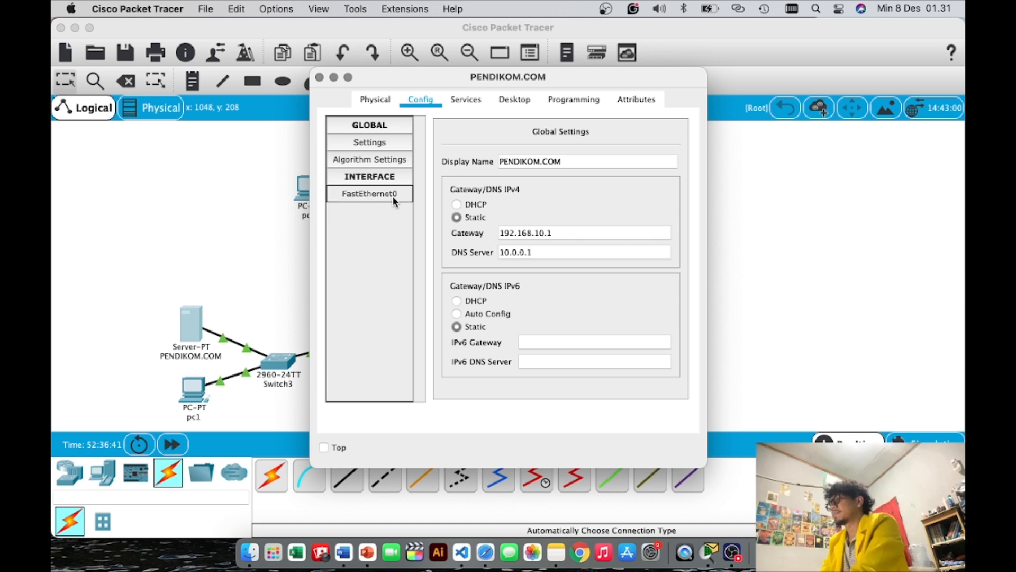
click(622, 271)
click(602, 255)
text(192.168.10.2)
key(Tab)
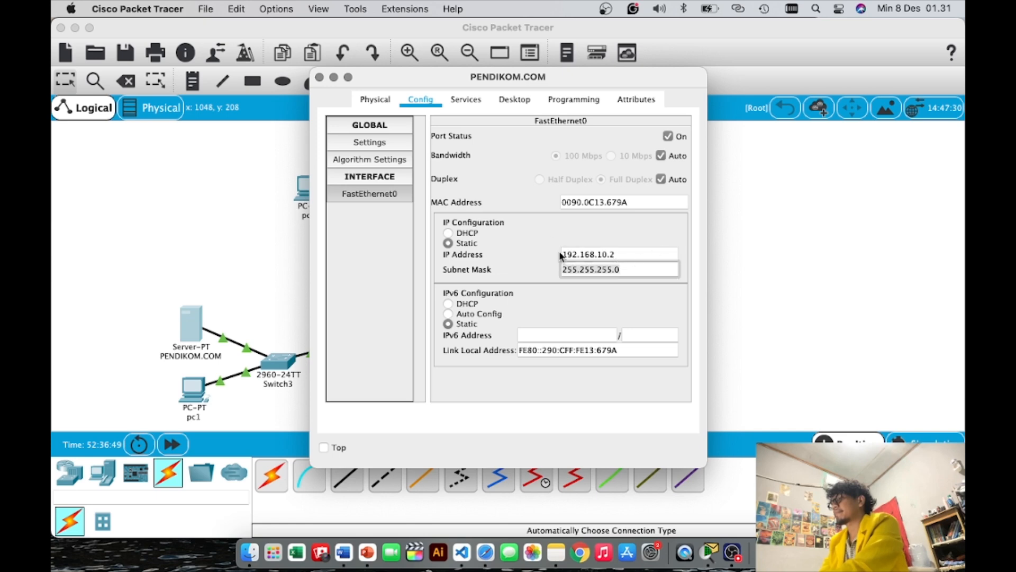
Replace the welcome text in PENDIKOM.COM's index.html with "SELAMAT DATANG DI PENDIKOM.COM" and save the page.
click(471, 101)
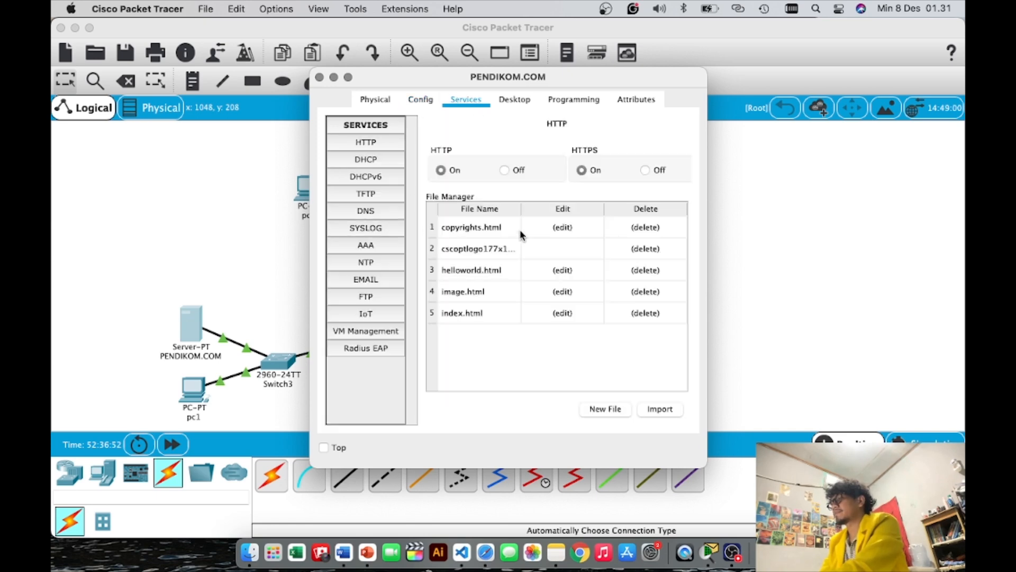
click(563, 313)
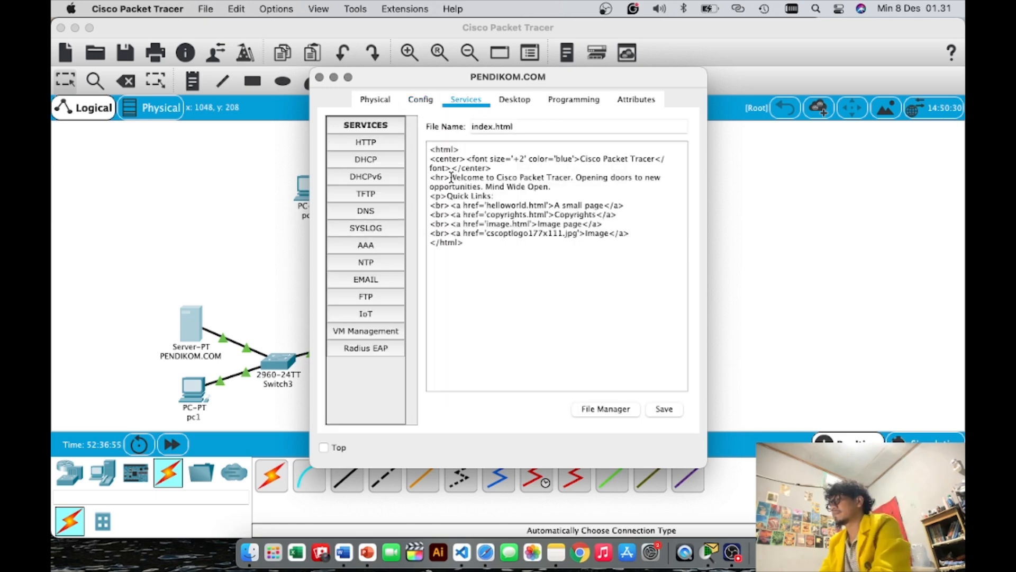
drag(450, 178, 554, 189)
text(SELAMAT)
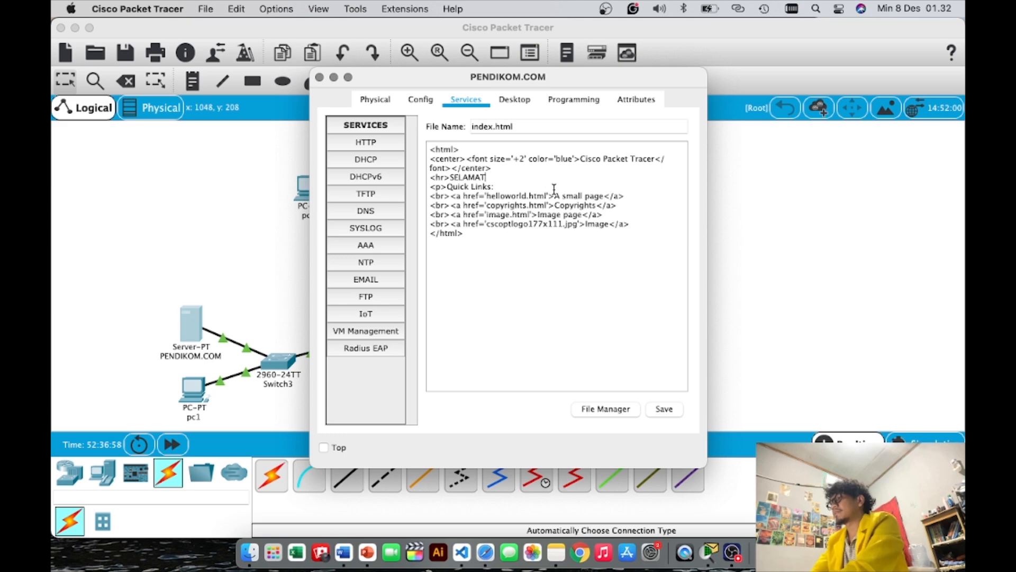
text( DATANG DI PENDIKOM.COM)
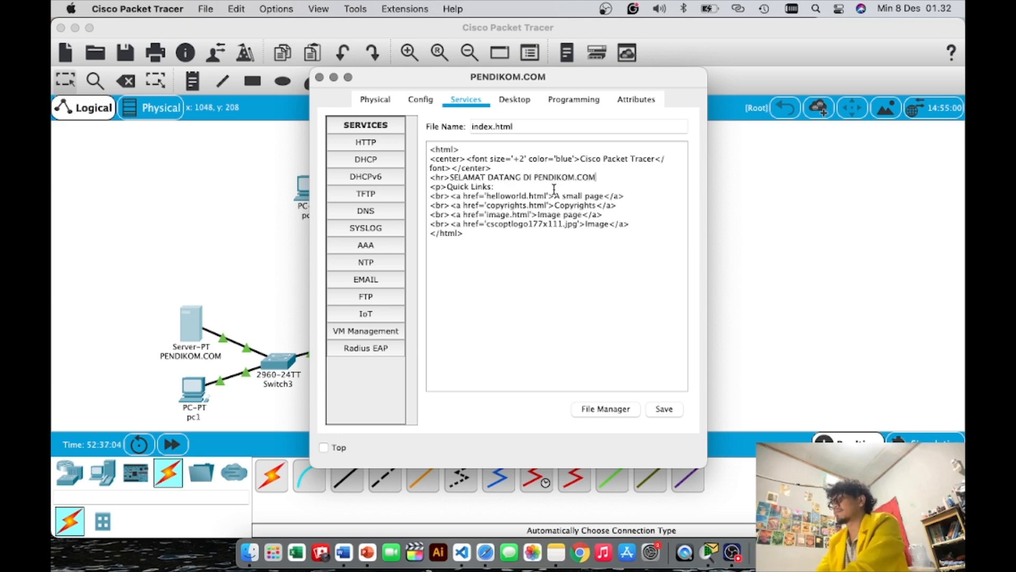
click(664, 409)
click(439, 289)
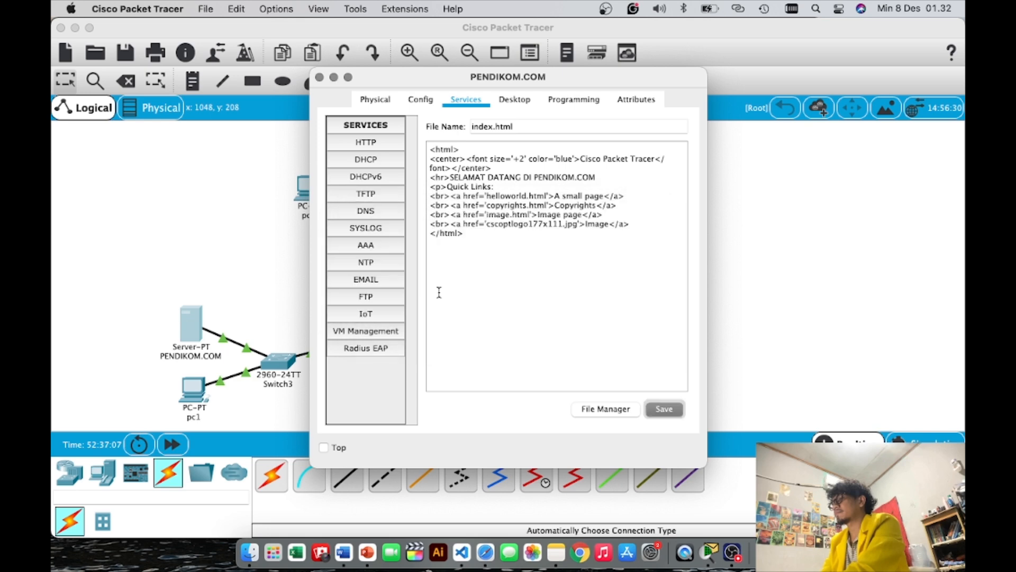
Set the default gateway to 192.168.10.1 and the DNS server to 10.0.0.1 in PENDIKOM.COM's DHCP serverPool.
click(366, 163)
click(591, 194)
triple_click(591, 193)
text(192.168.10.1)
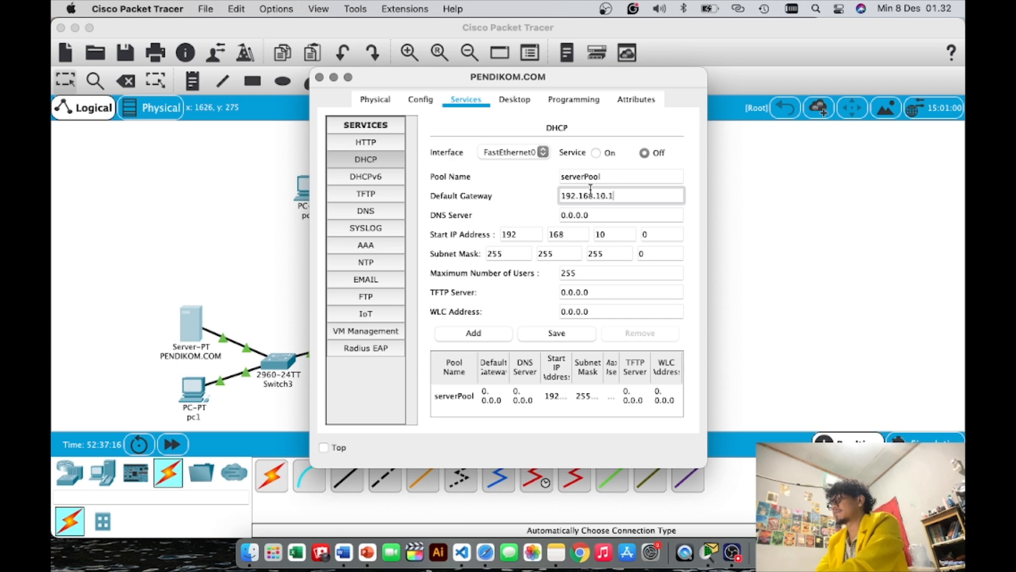
key(Tab)
text(10.0.0.1)
Set the pool's start IP address to 192.168.10.3 with at most 1 user, turn the DHCP service on and save serverPool.
click(659, 233)
text(3)
key(Tab)
key(Tab)
text(1)
click(597, 153)
click(567, 331)
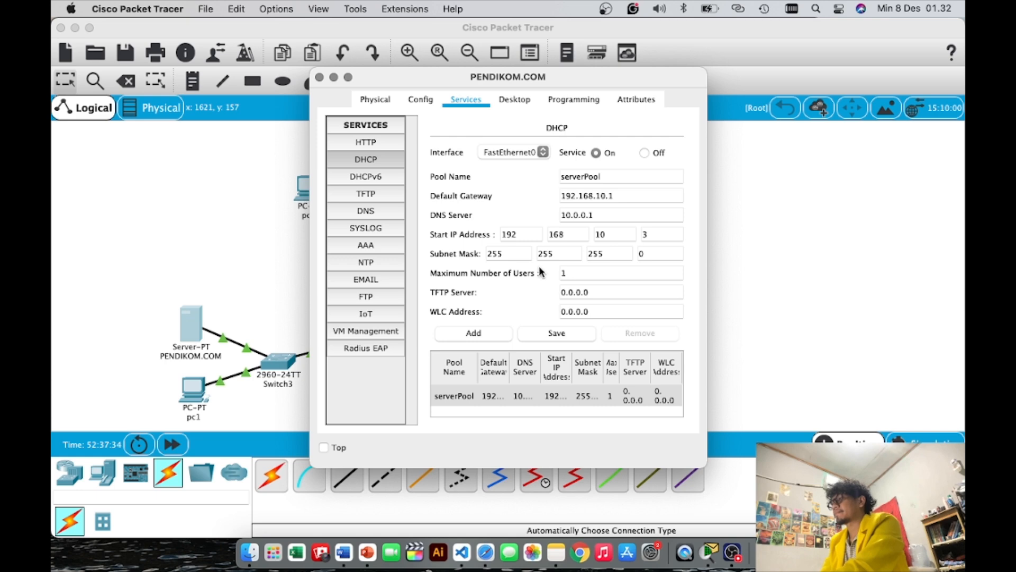
click(738, 264)
Switch pc1's IPv4 configuration to DHCP and return to the topology.
click(201, 387)
click(491, 100)
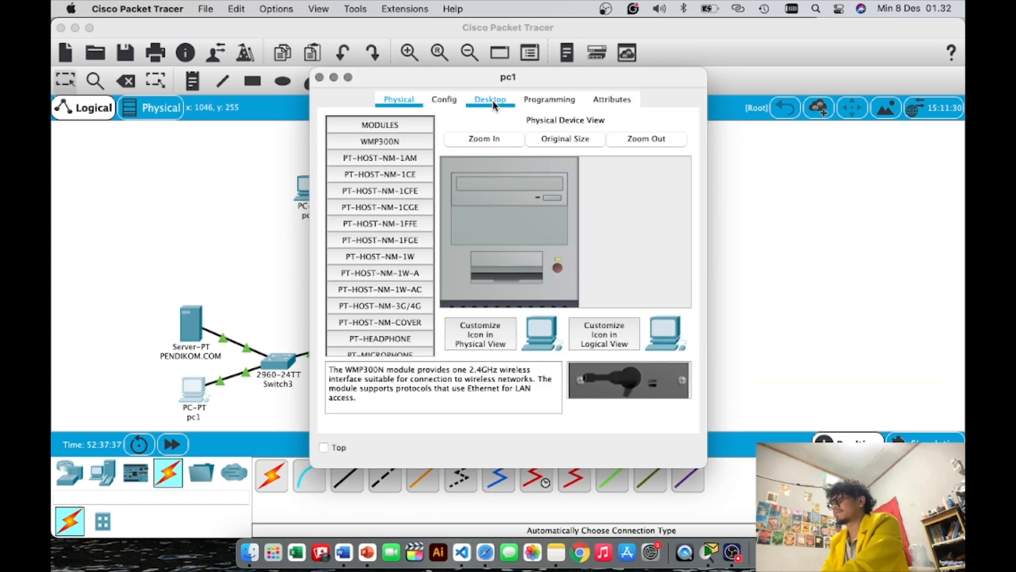
click(403, 158)
click(340, 192)
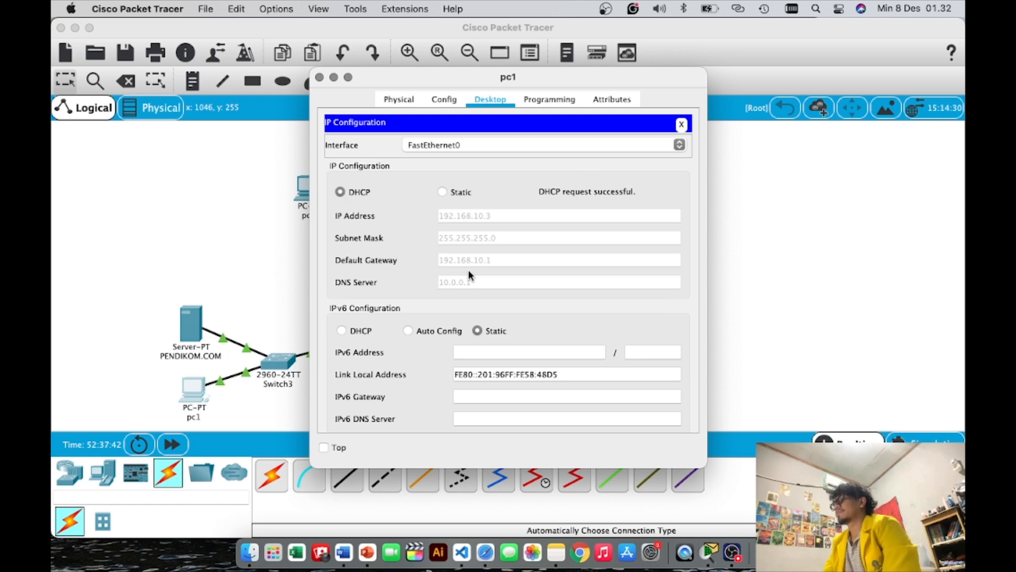
click(681, 123)
click(755, 154)
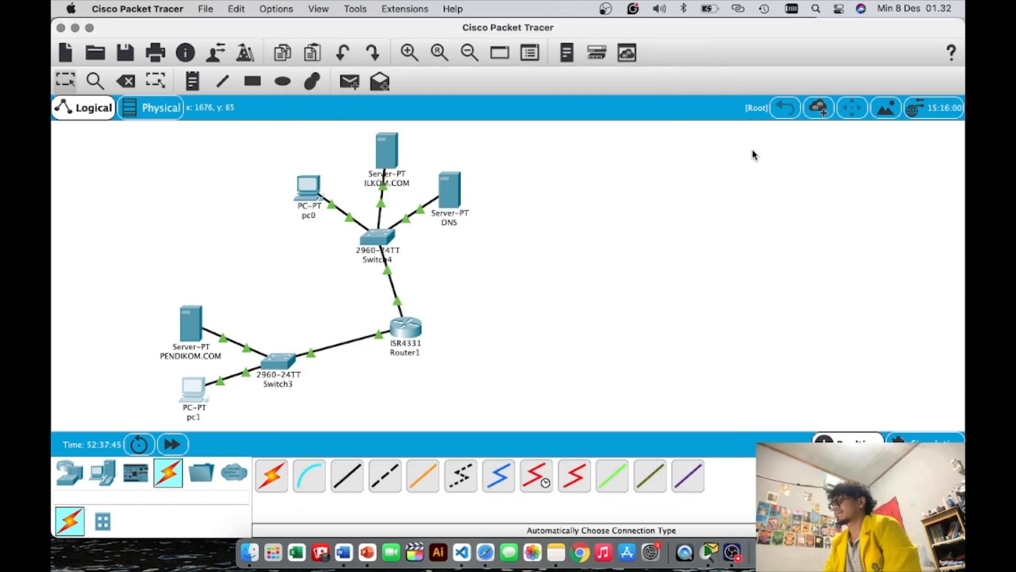
Turn on the DNS server's DNS service and add an A record for ilkom.com with address 192.168.20.2.
click(457, 189)
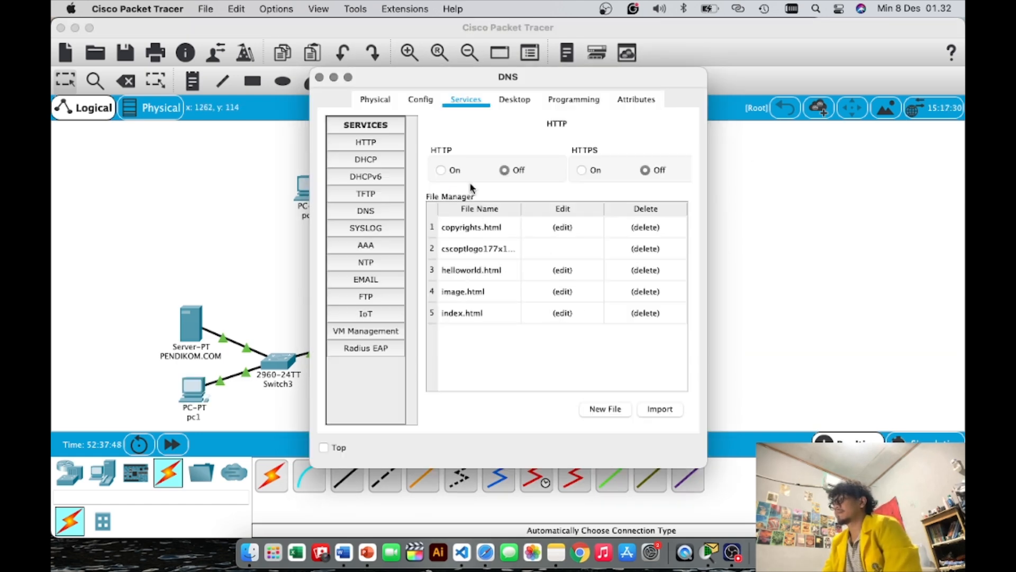
click(372, 210)
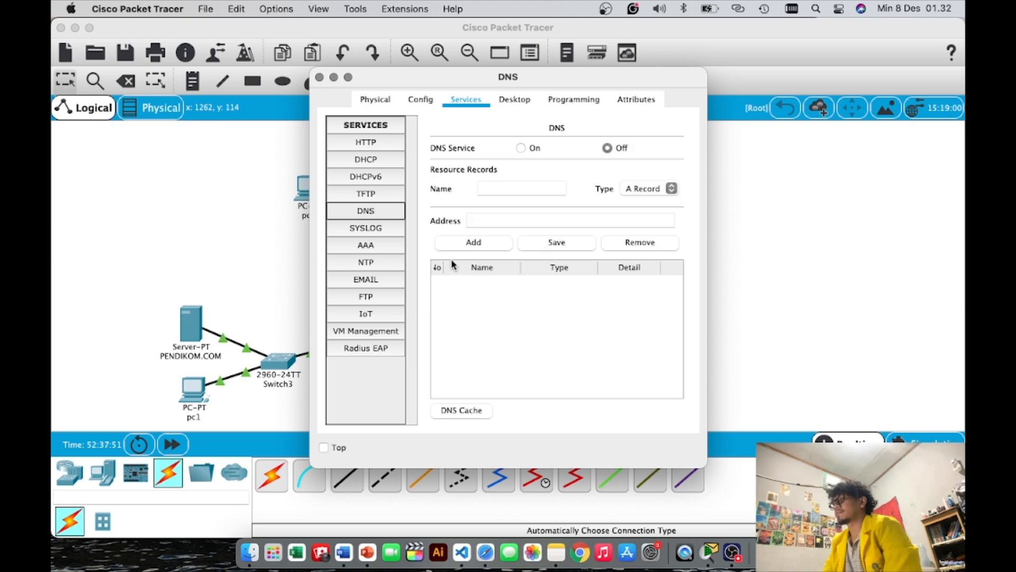
click(520, 148)
click(523, 189)
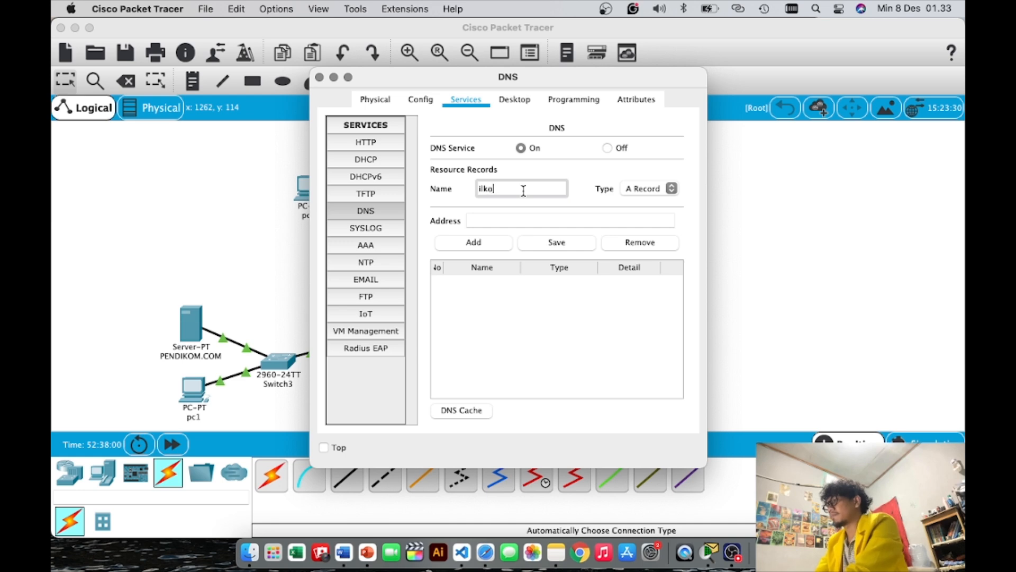
text(ilkom.com)
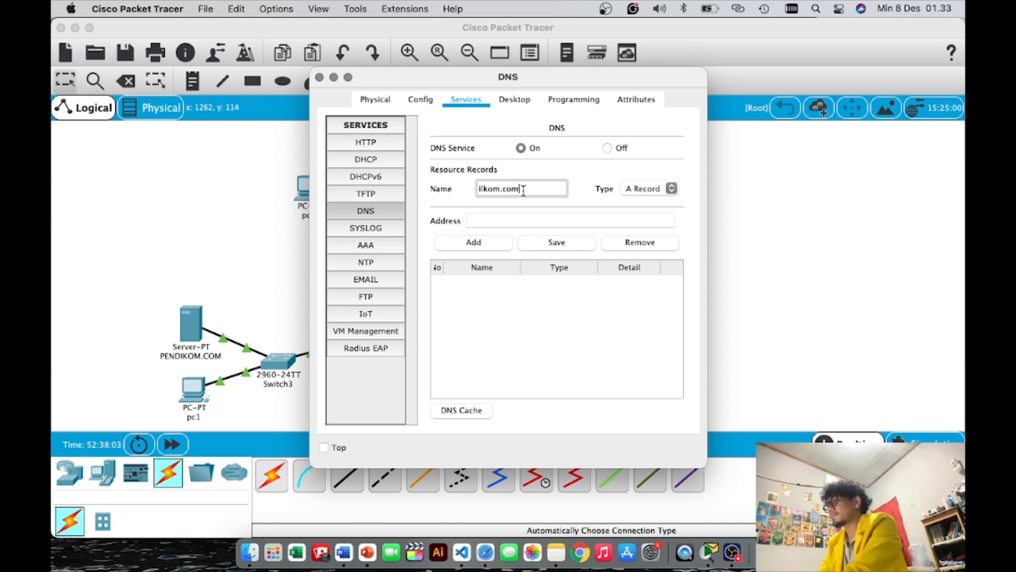
click(516, 221)
text(192.)
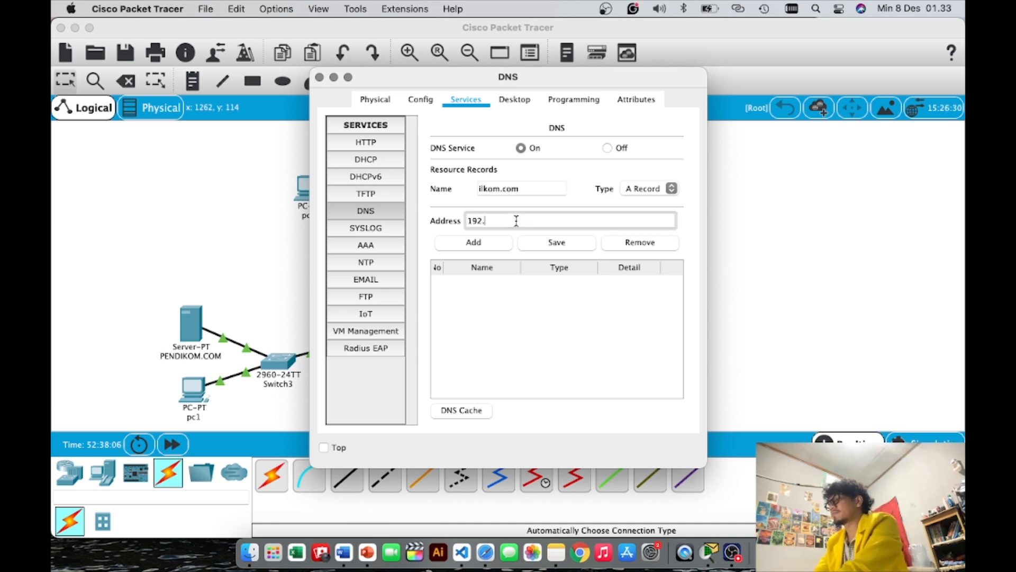
text(168.2)
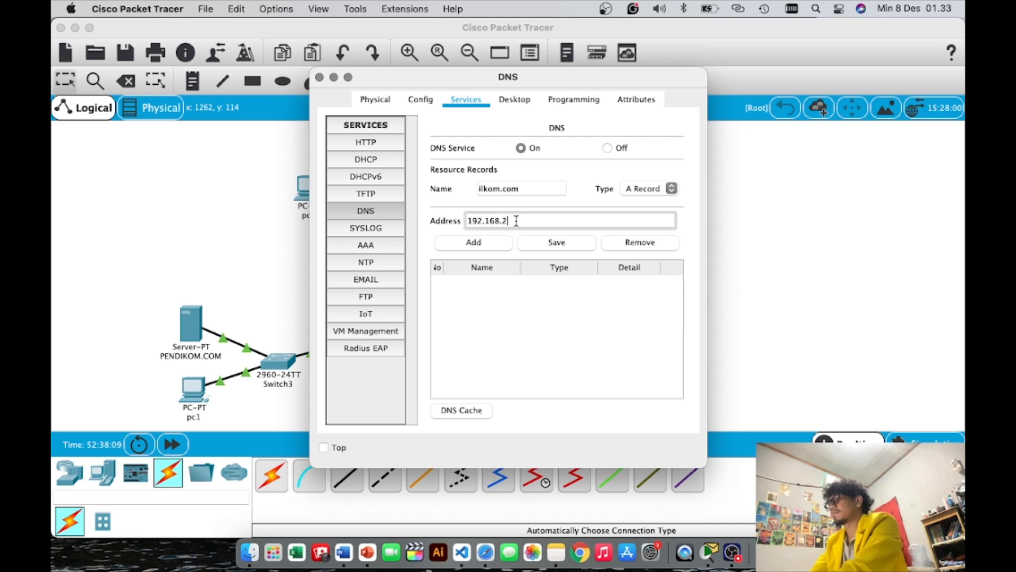
text(0.2)
click(492, 244)
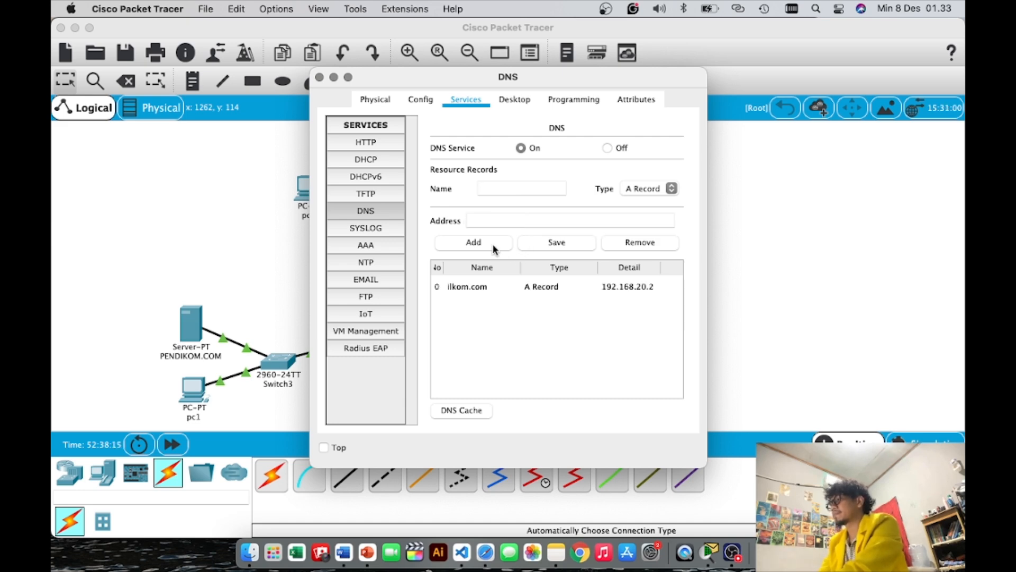
Add an A record for pendikom.com with address 192.168.10.2 on the DNS server and return to the topology.
click(511, 185)
text(pendiko)
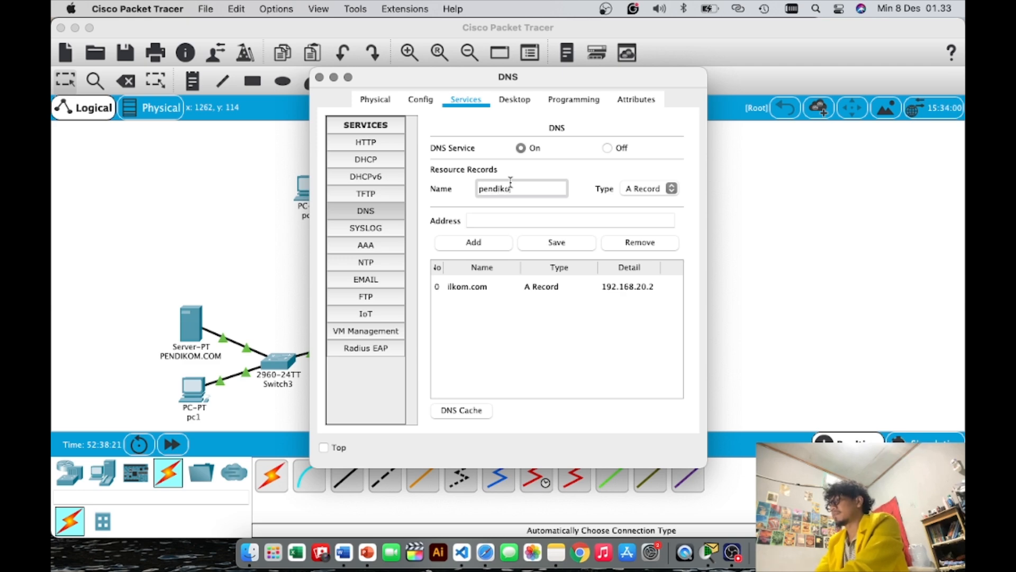
text(m.com)
key(Tab)
text(192.168.10.)
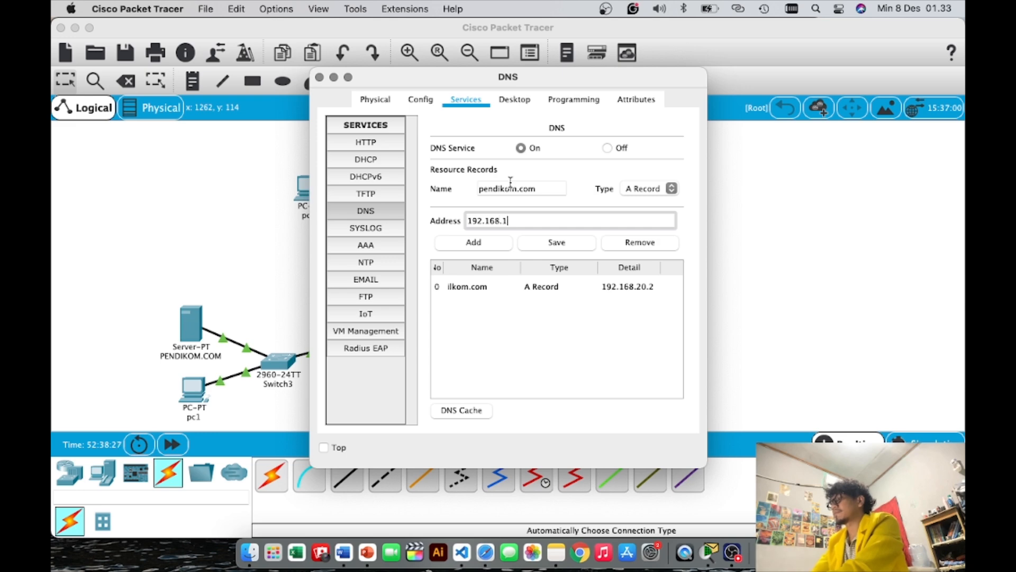
click(486, 243)
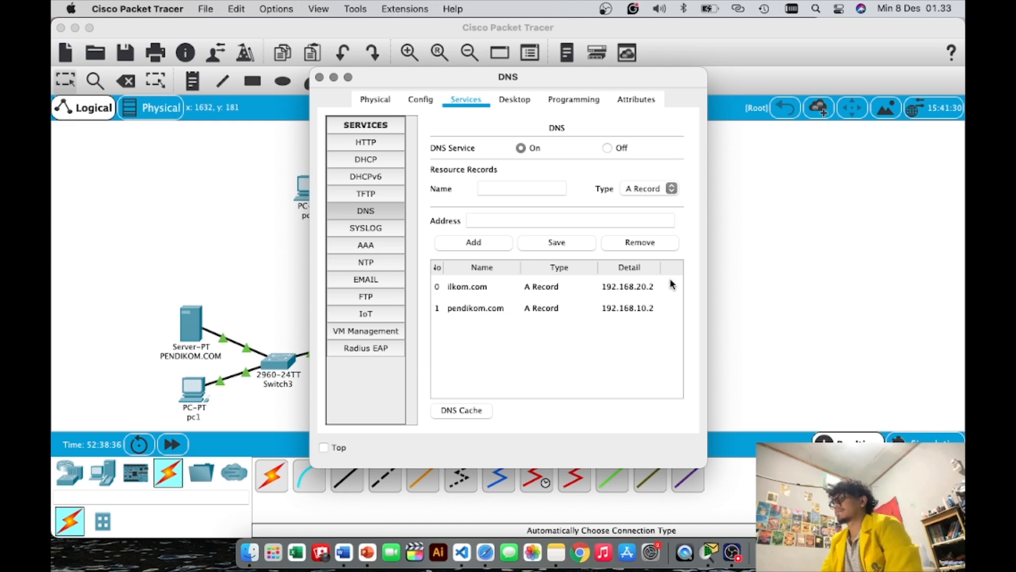
click(759, 269)
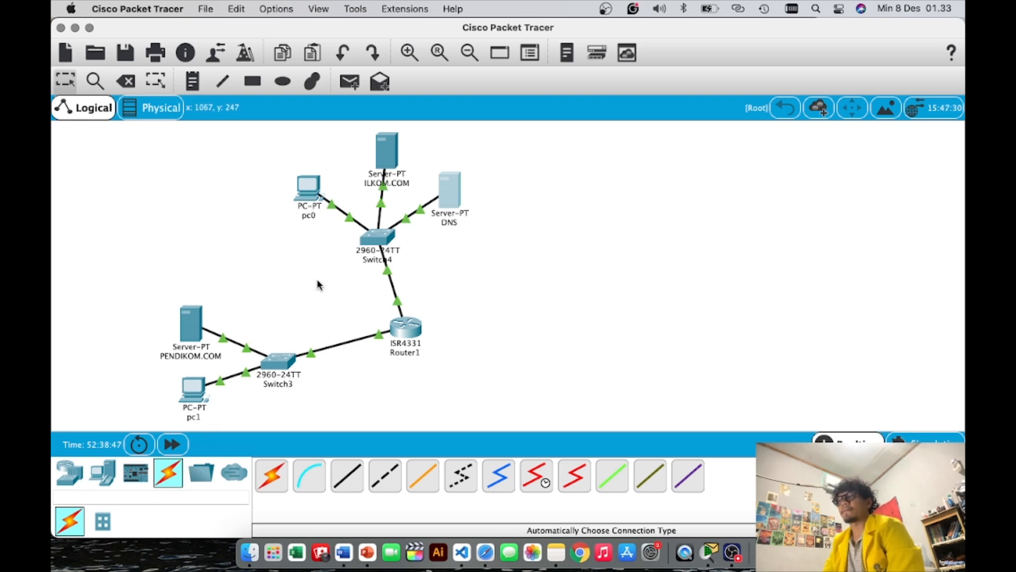
Ping pc1 at 192.168.10.3 from pc0's Command Prompt.
click(316, 183)
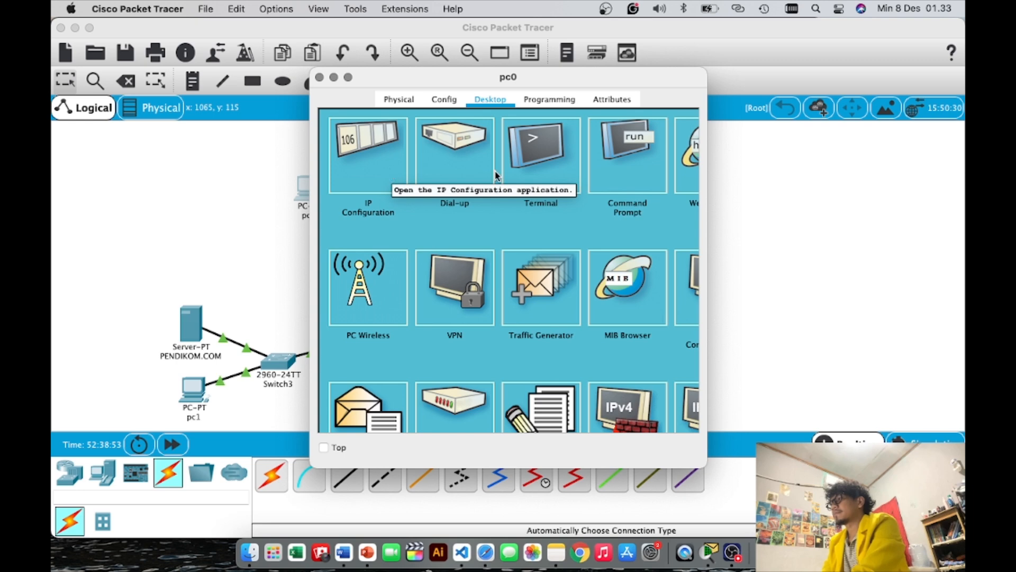
click(600, 174)
text(ping 192.168.10.3)
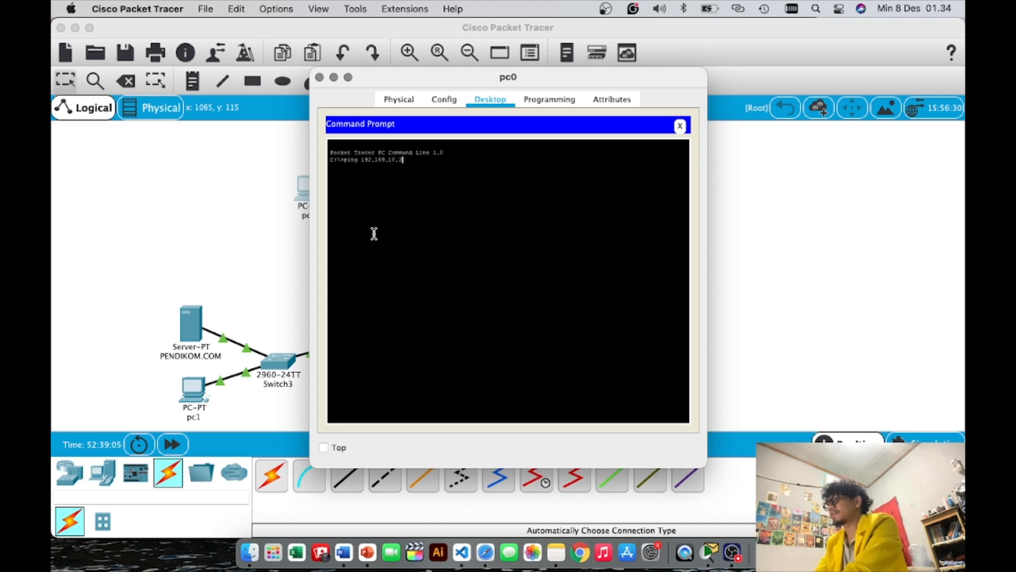
key(Return)
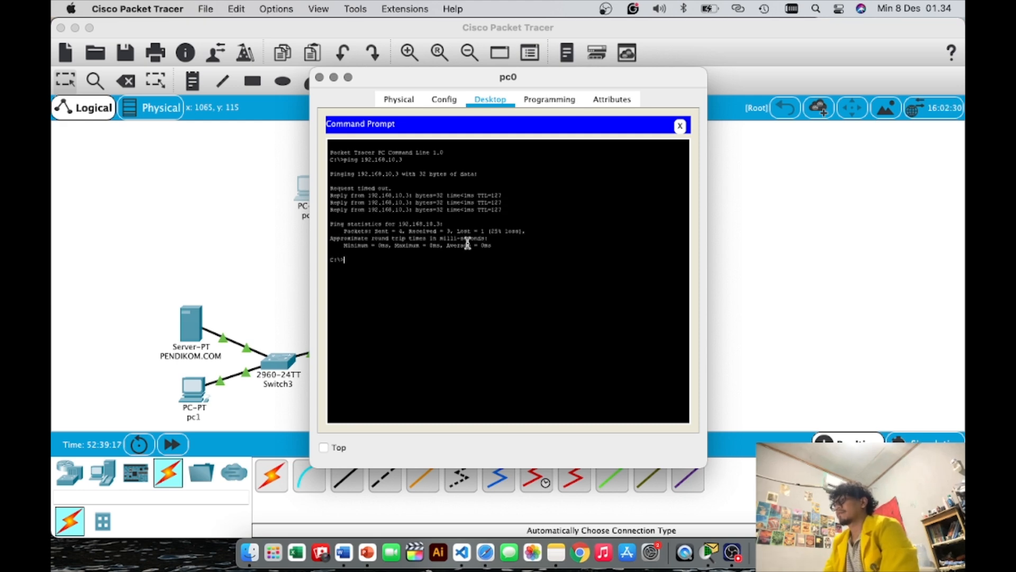
Repeat the ping to 192.168.10.3 from pc0, close its Command Prompt and return to the topology.
text(ping 192.168.)
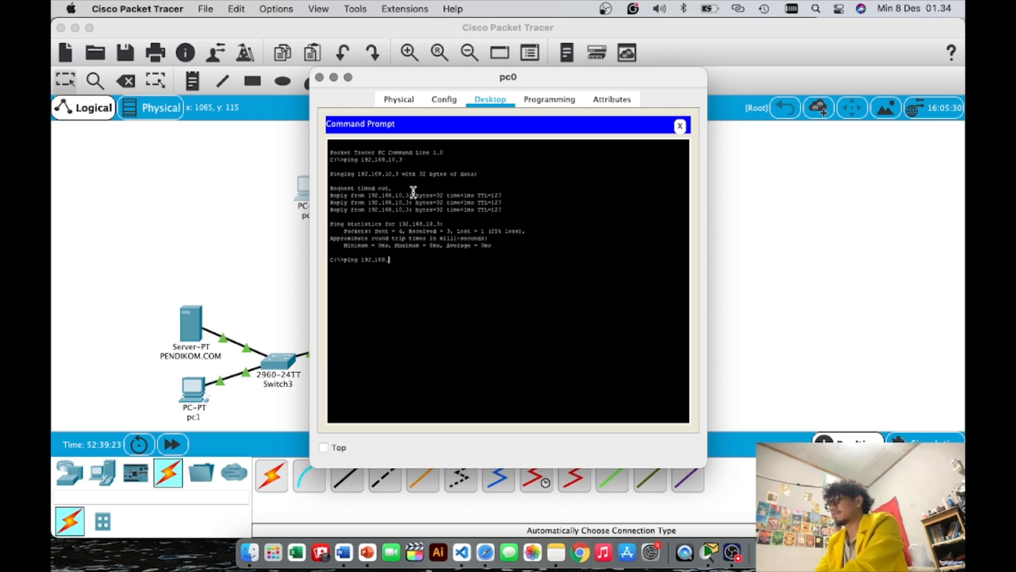
text(10.3)
key(Return)
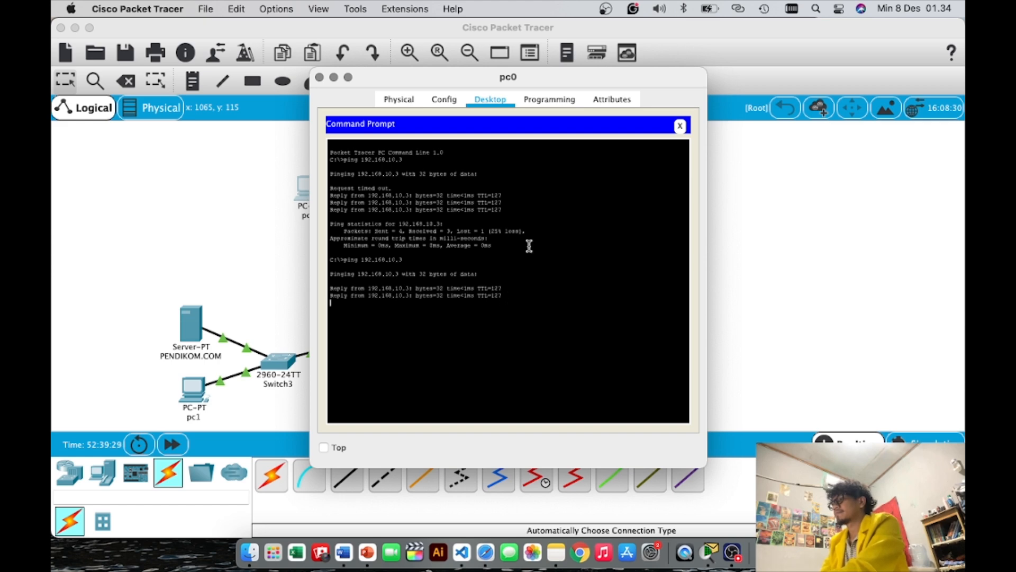
click(680, 125)
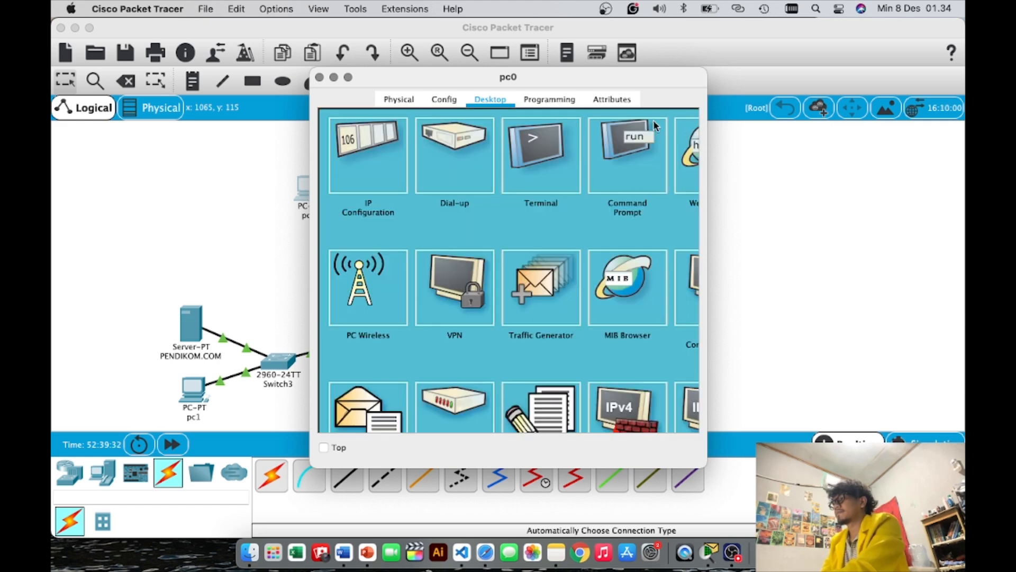
click(201, 225)
Ping pc0 at 192.168.20.3 from pc1's Command Prompt and close pc1's window.
click(194, 391)
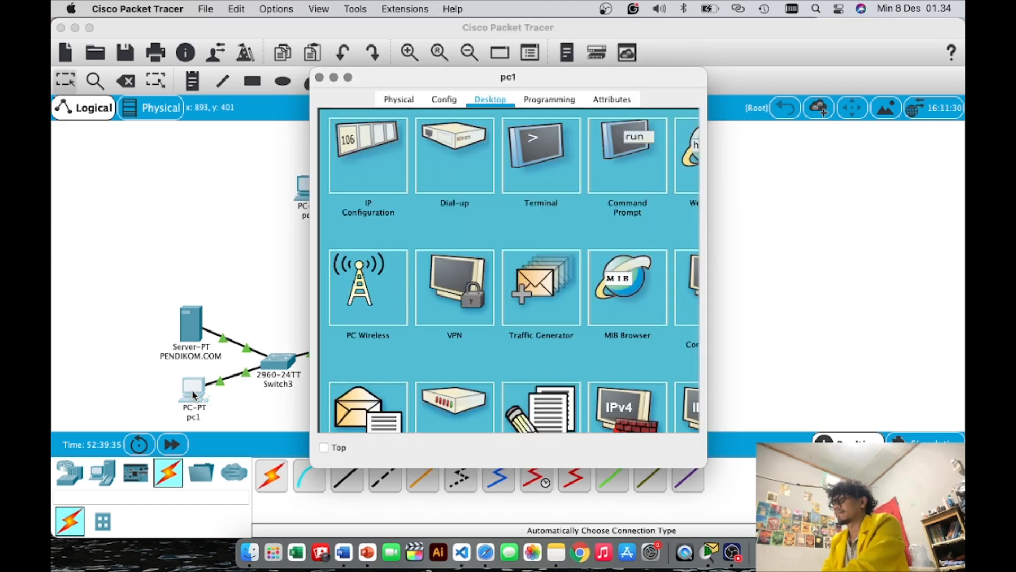
click(622, 151)
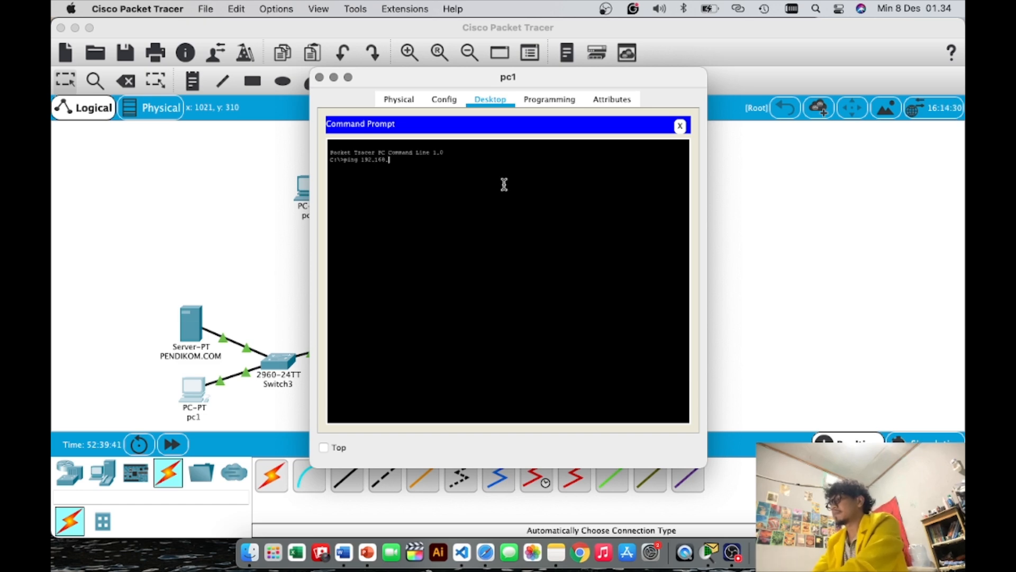
text(ping 192.168.20.)
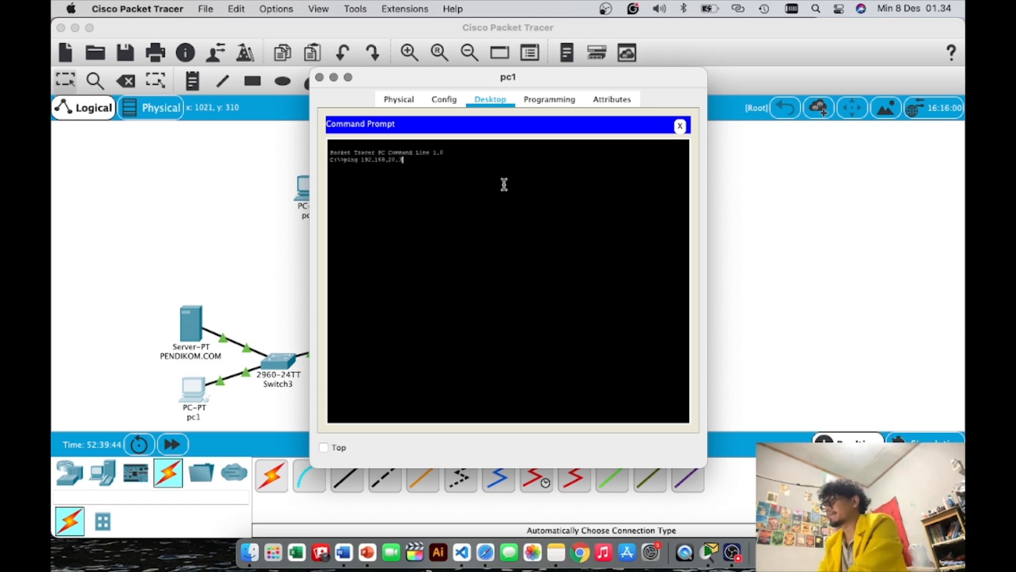
text(3)
key(Return)
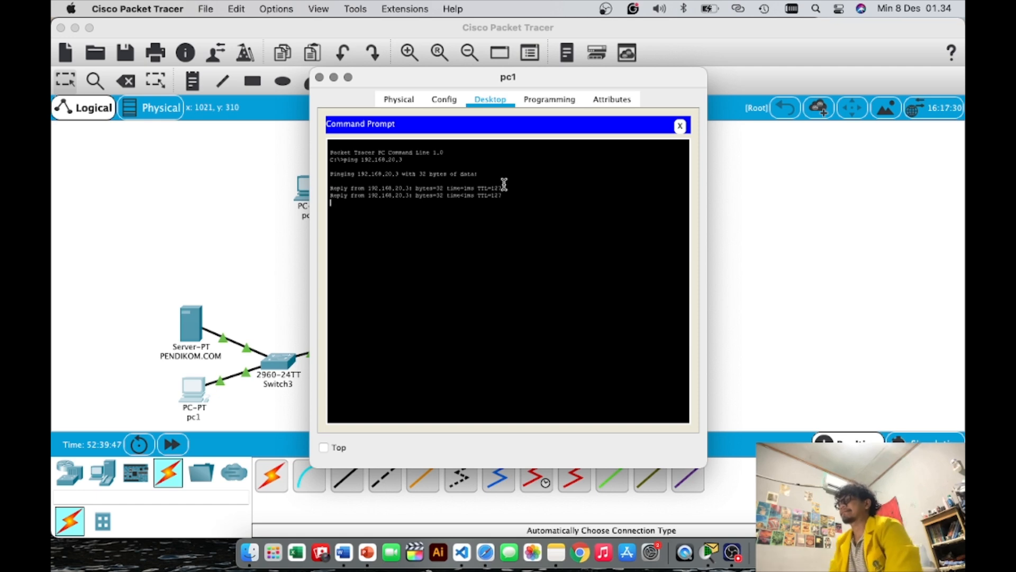
click(680, 125)
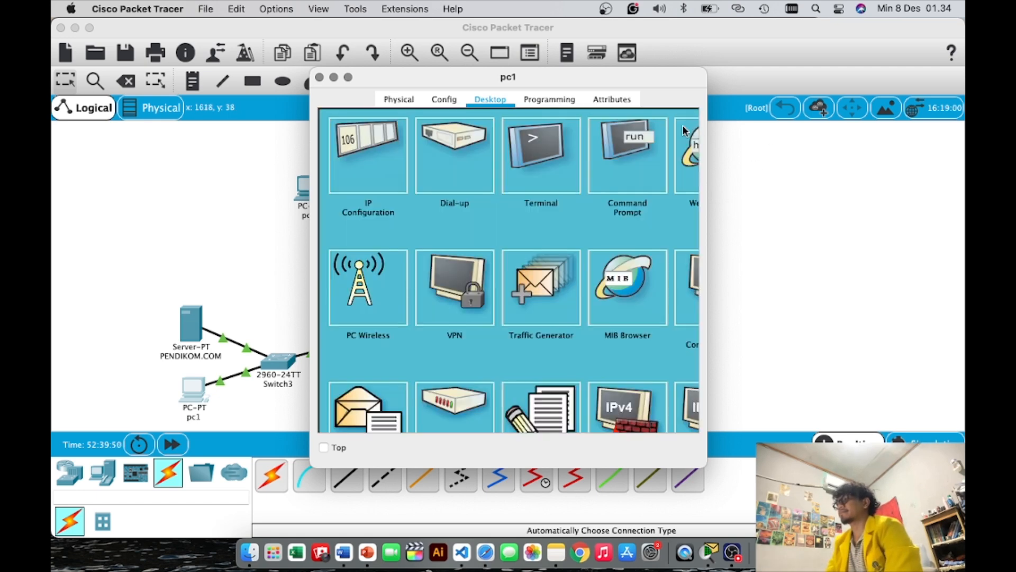
click(319, 78)
Check the assignment's browser instructions and open ilkom.com in pc1's Web Browser.
key(super+Tab)
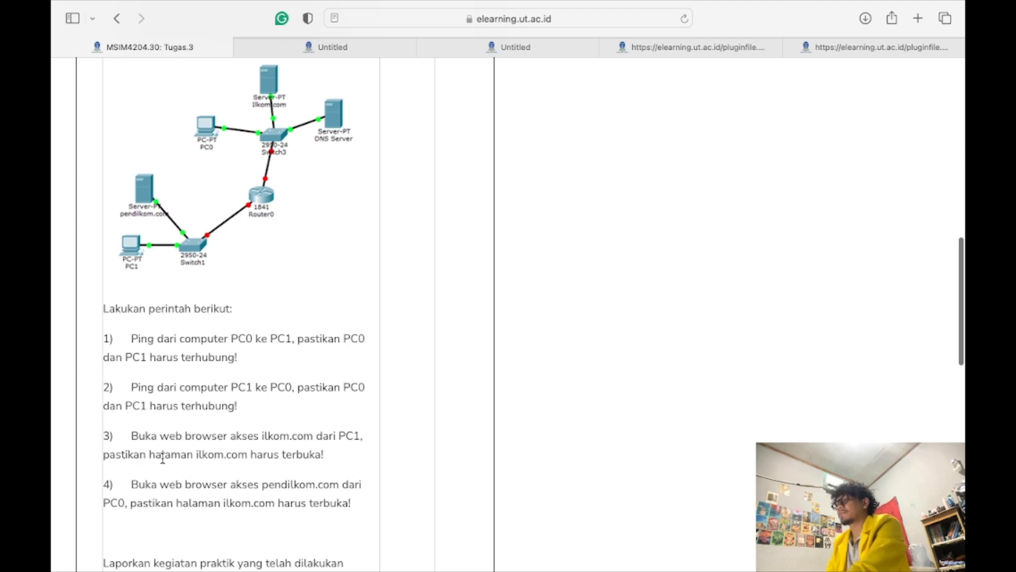
key(super+Tab)
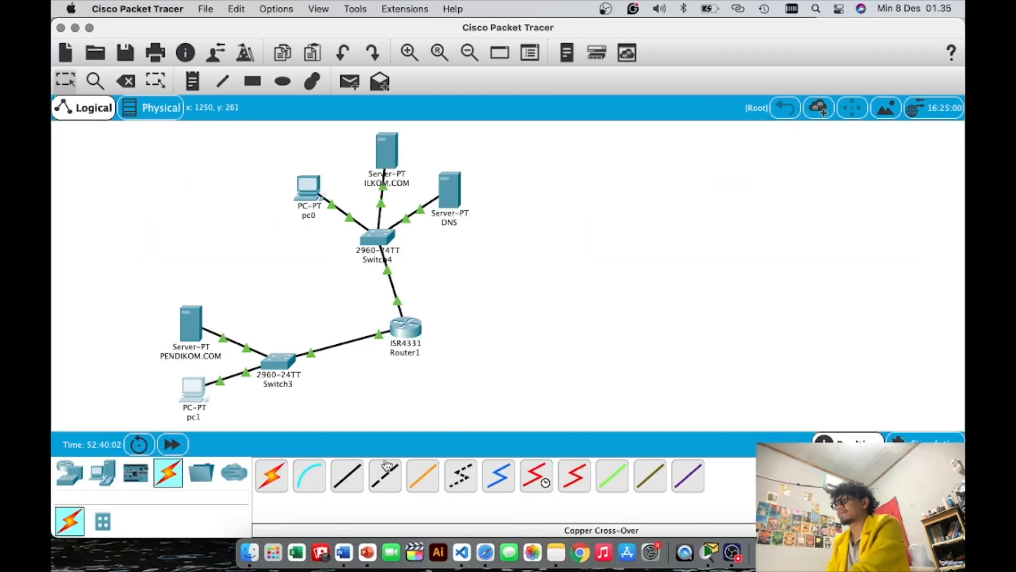
click(205, 396)
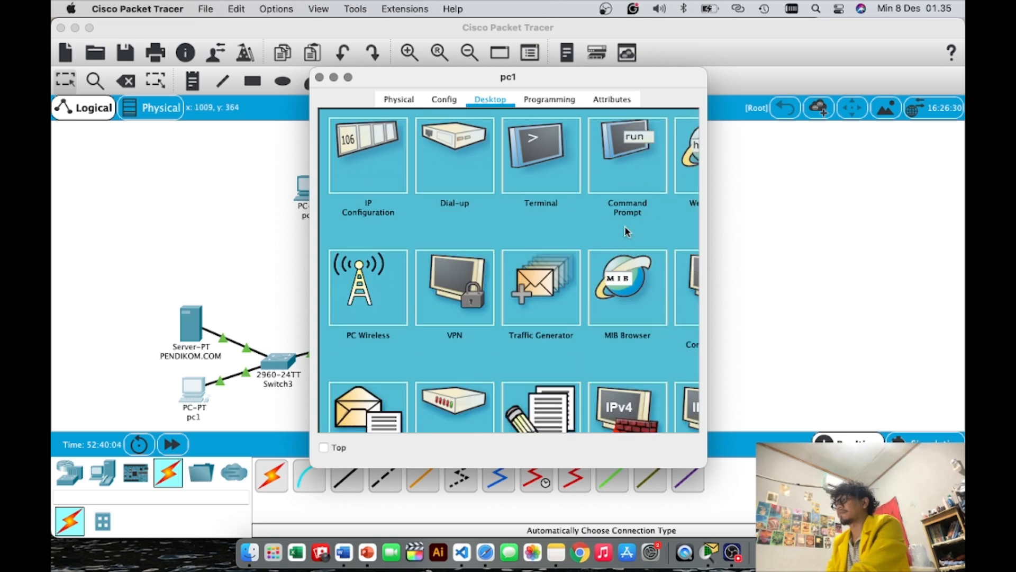
scroll(624, 225, right, 2)
click(676, 151)
click(526, 149)
text(ilkom.)
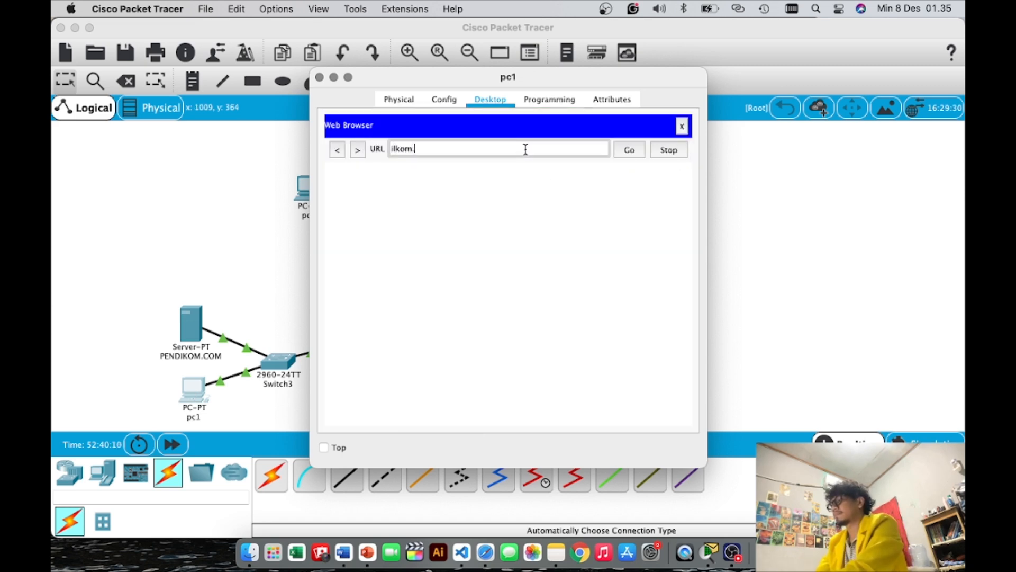
text(com)
key(Return)
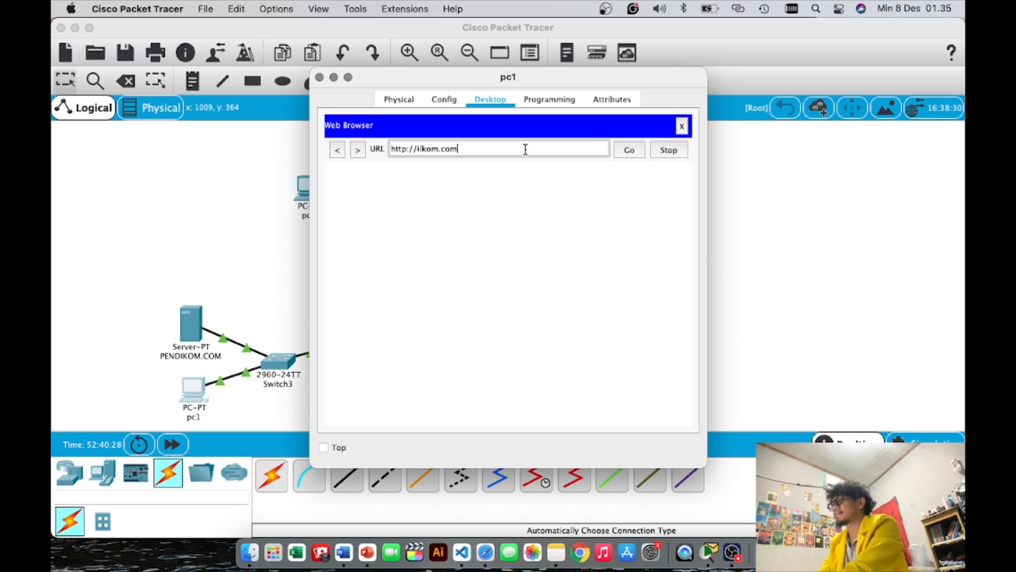
click(767, 222)
Inspect the HTTP, DNS and DHCP service settings of the ILKOM.COM server and return to the topology.
click(384, 151)
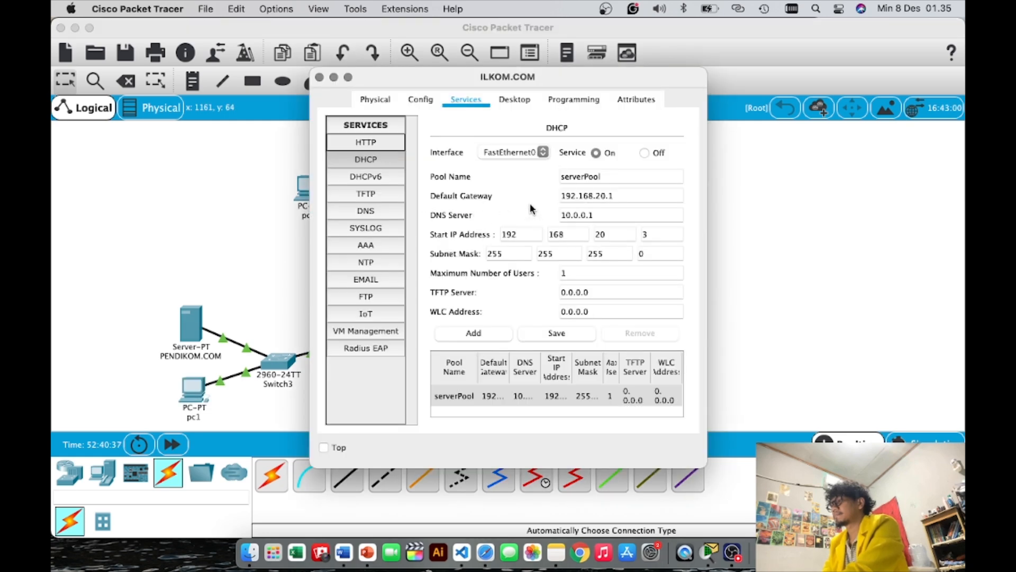
click(396, 145)
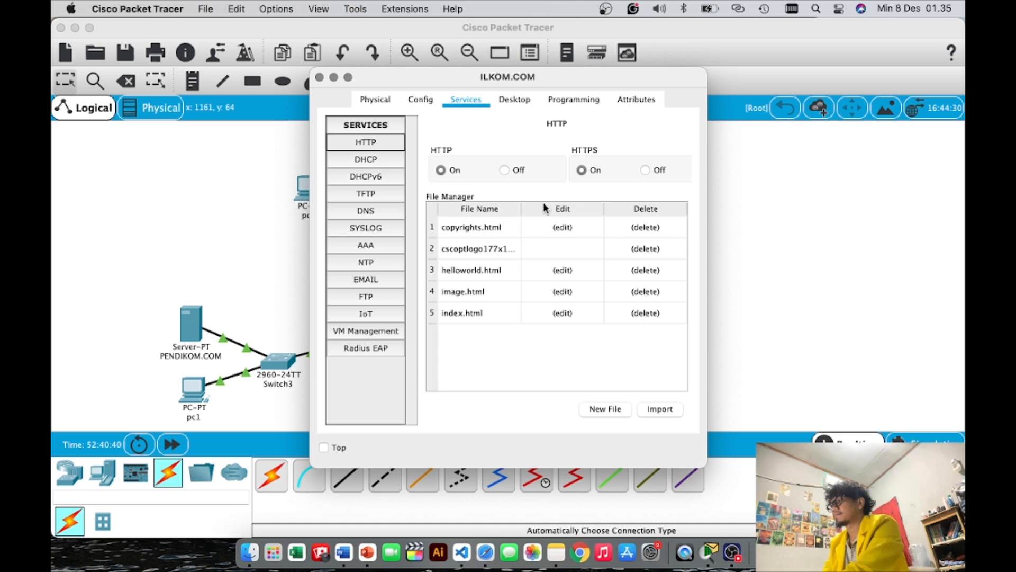
click(379, 211)
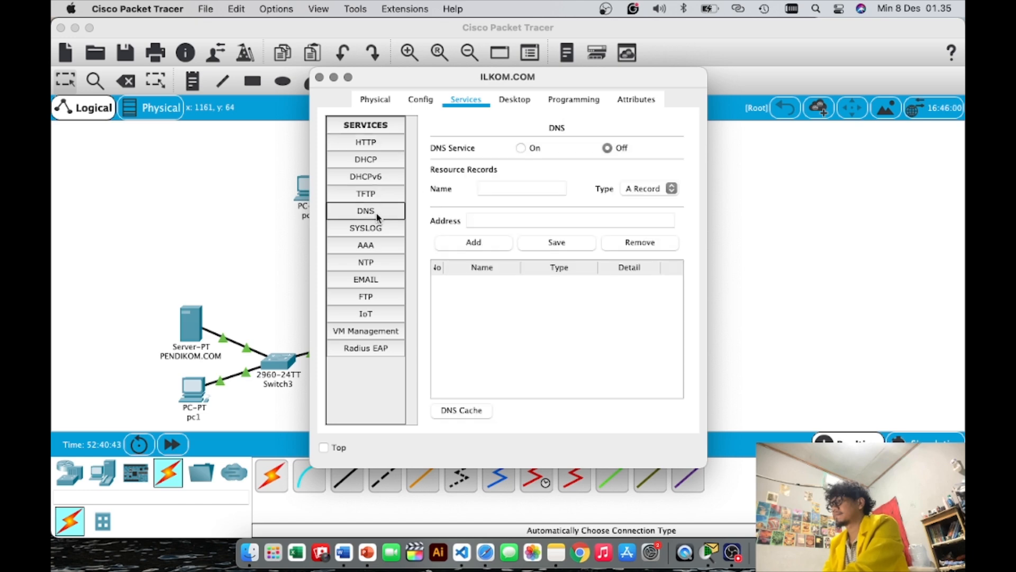
click(374, 160)
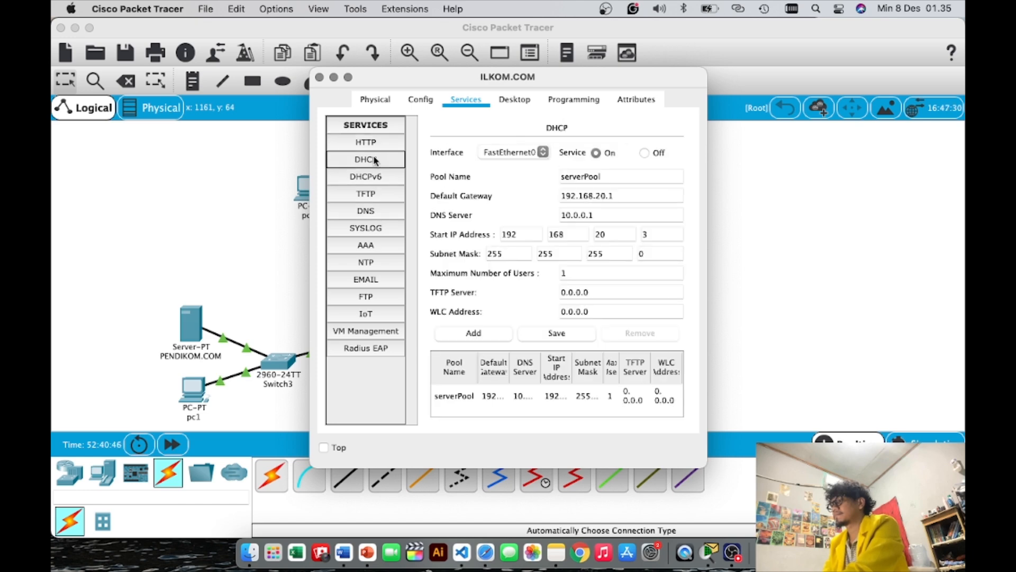
click(271, 251)
click(197, 392)
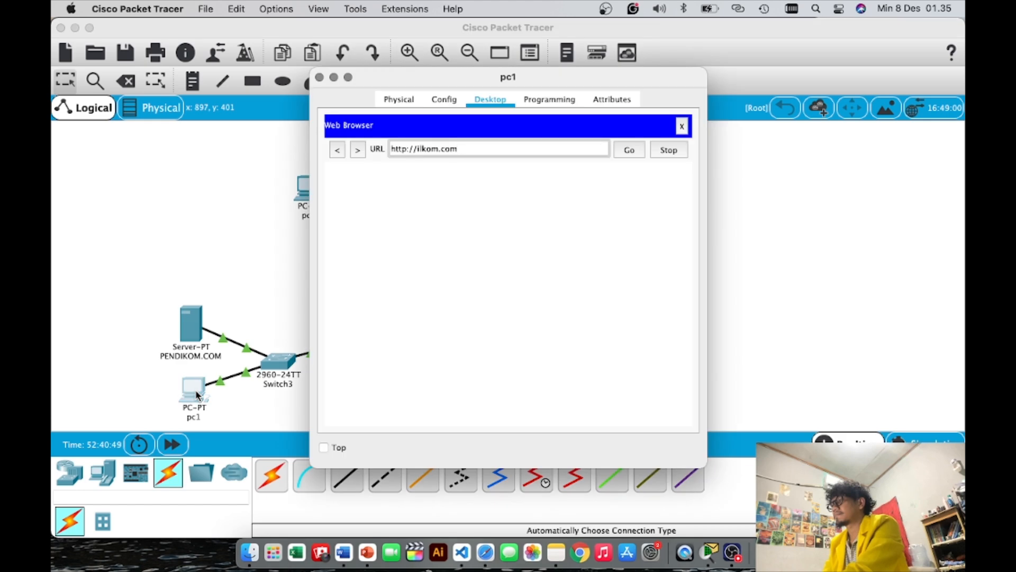
click(624, 154)
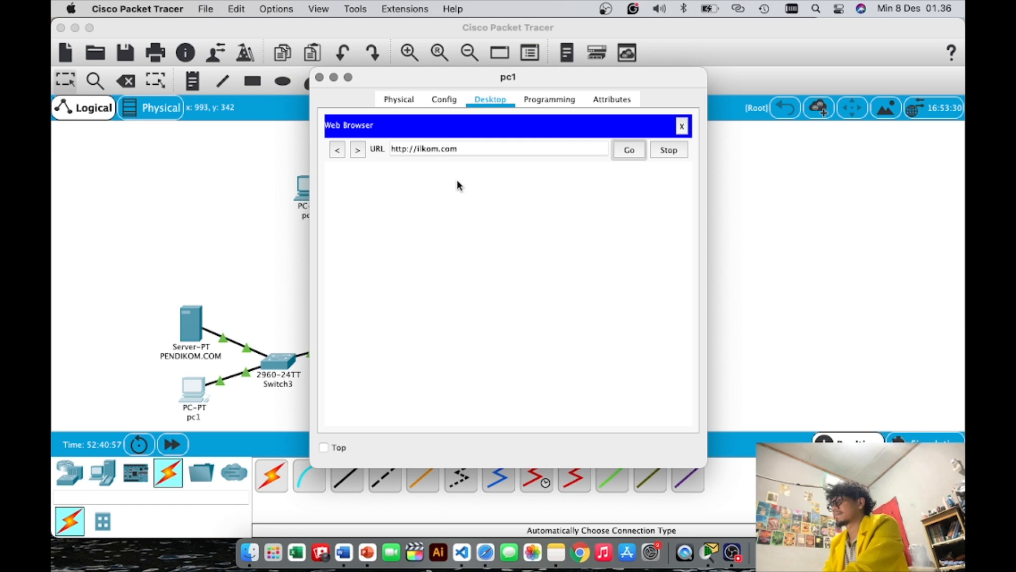
click(470, 149)
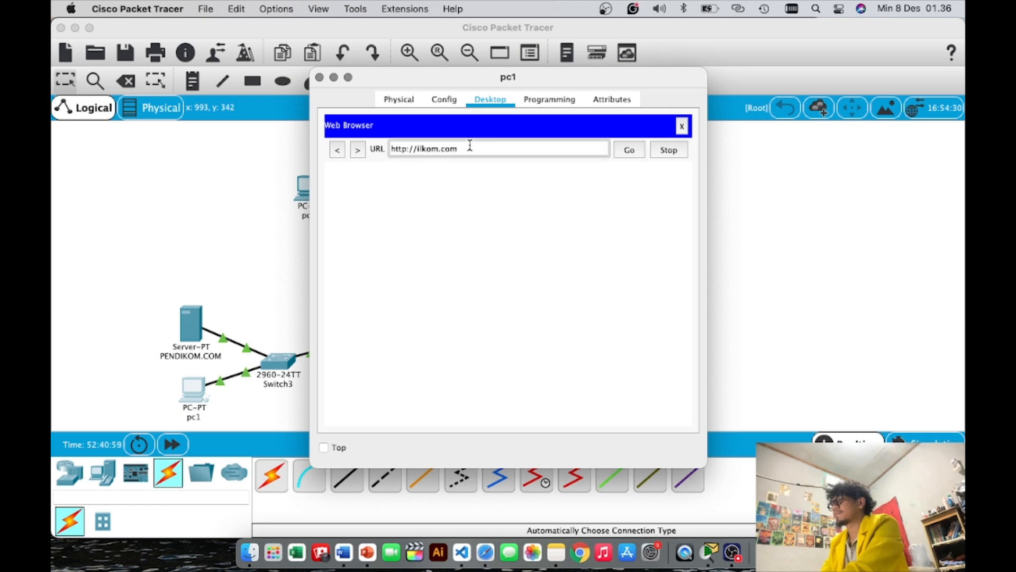
click(716, 199)
Review the DNS server's ilkom.com A record and its HTTP service settings.
click(442, 181)
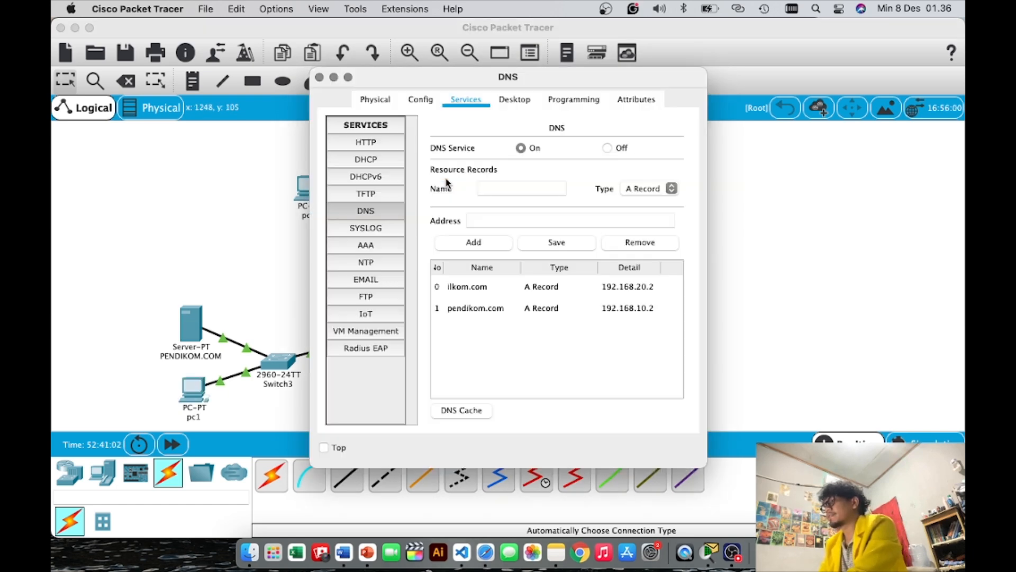
click(489, 295)
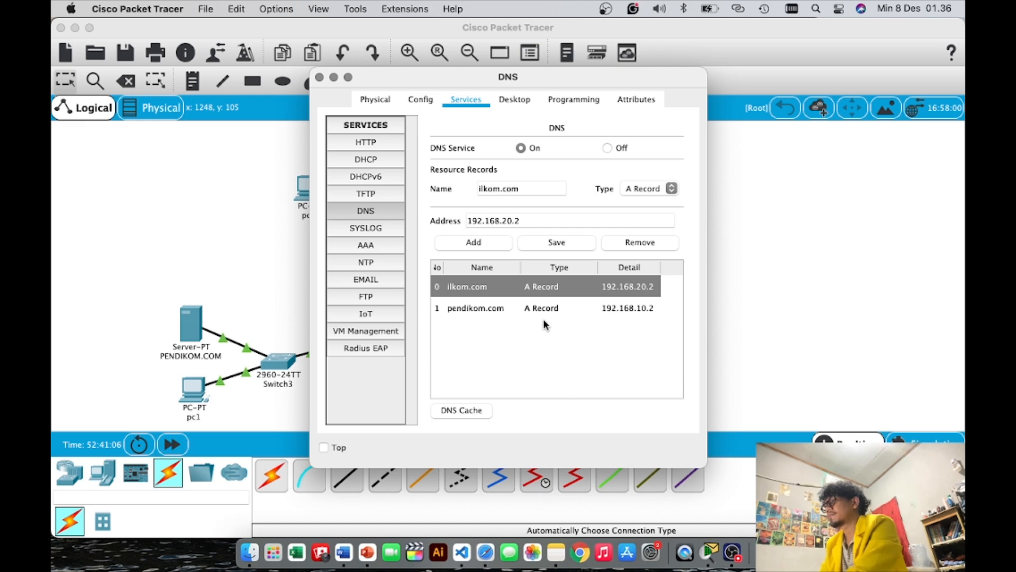
click(373, 146)
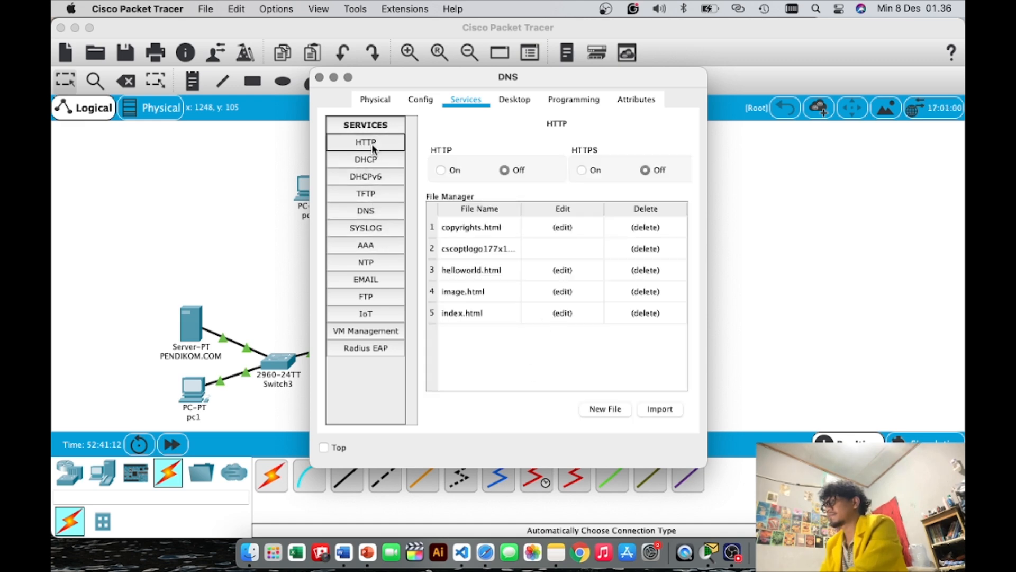
click(371, 211)
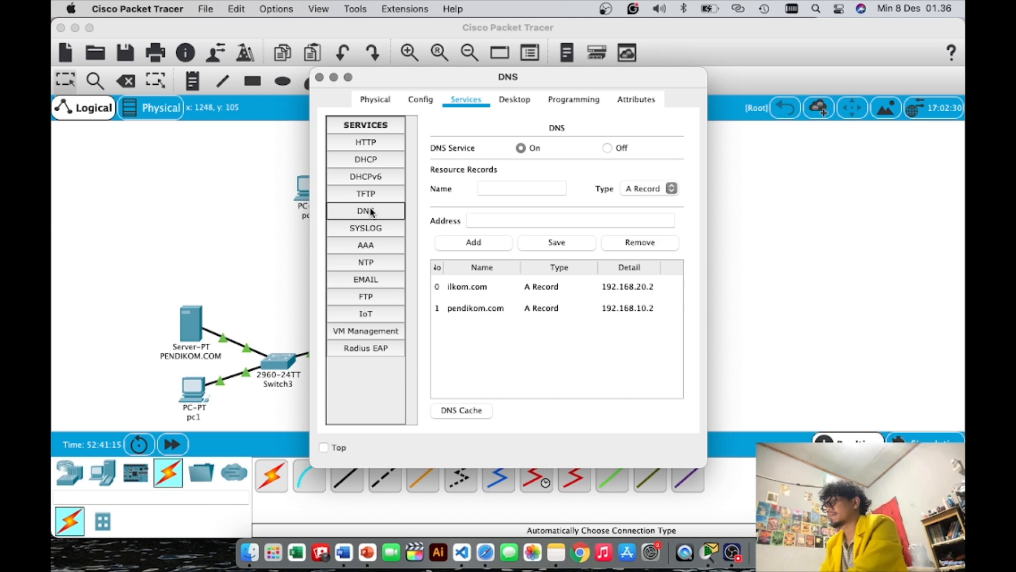
click(220, 214)
Close pc1's Web Browser and open pendikom.com in pc0's Web Browser.
click(191, 388)
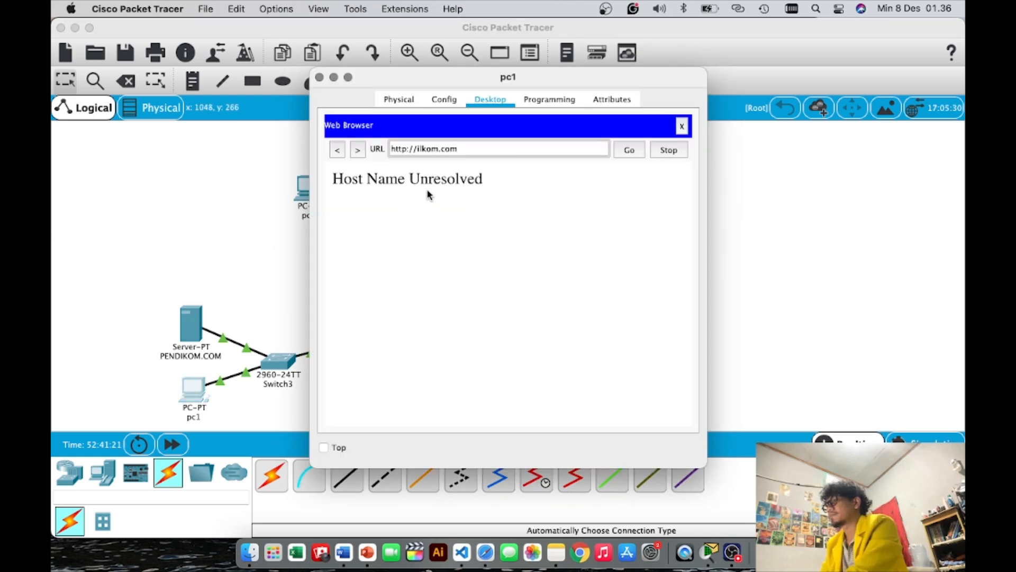
click(681, 126)
click(711, 200)
click(298, 189)
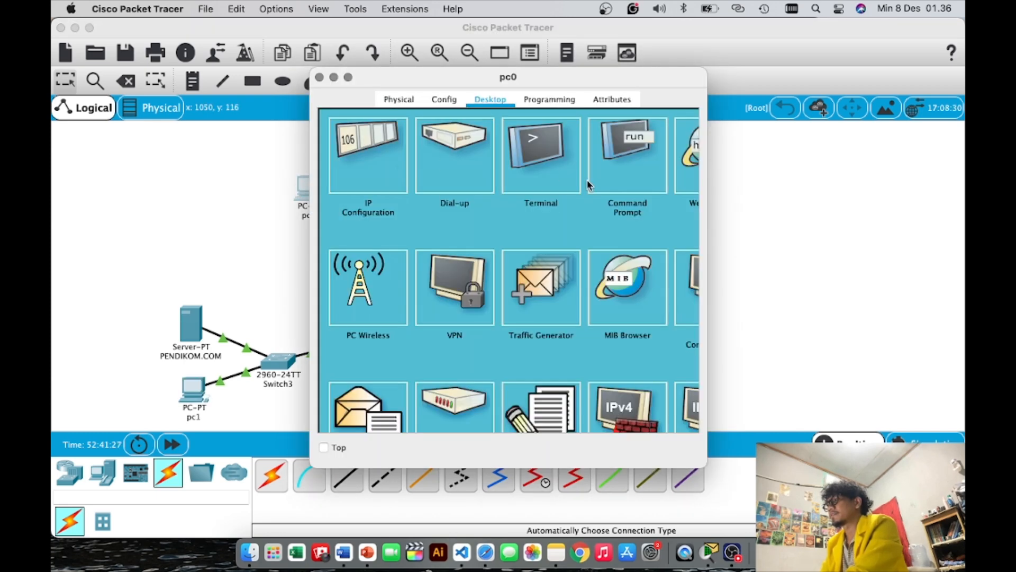
click(694, 175)
click(505, 147)
text(pendikom.com)
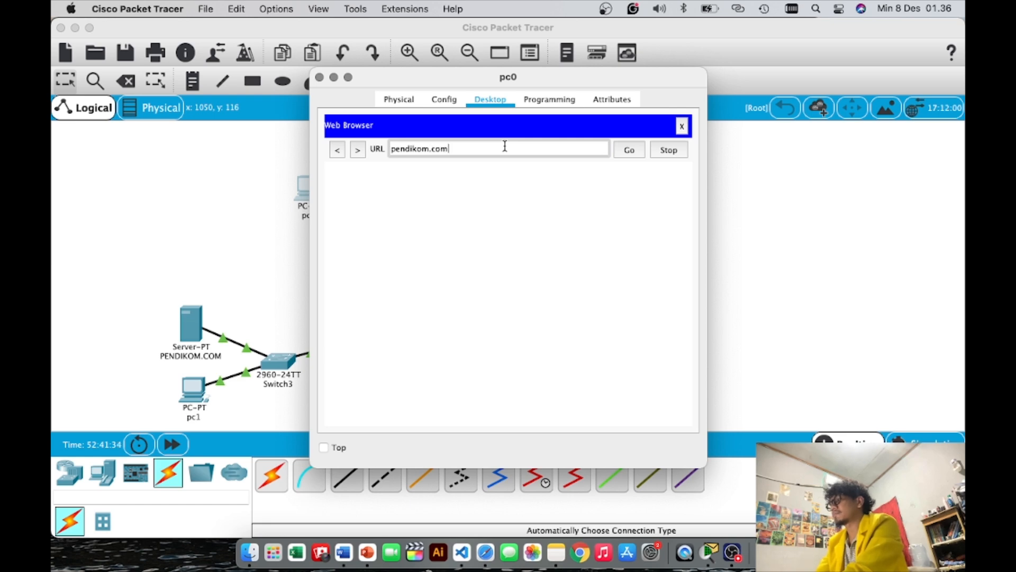
key(Return)
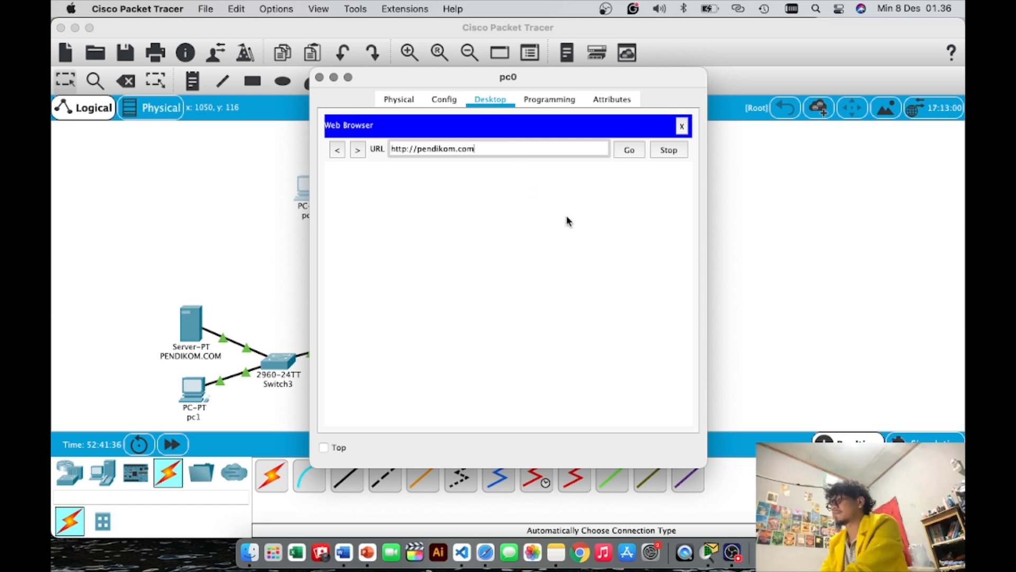
Save index.html again in the PENDIKOM.COM server's HTTP service, overwriting the existing file.
click(190, 322)
click(191, 322)
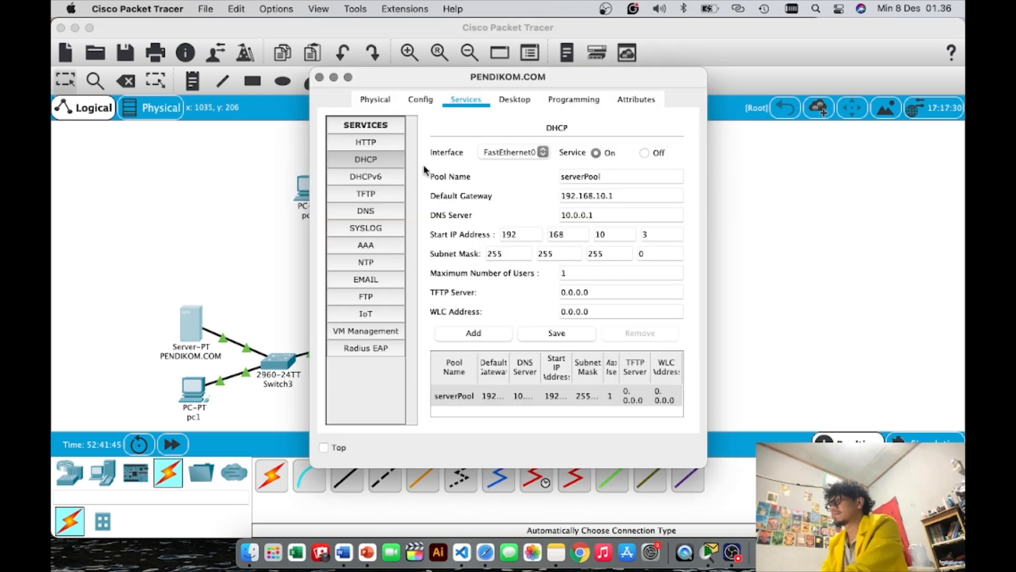
click(393, 143)
click(564, 313)
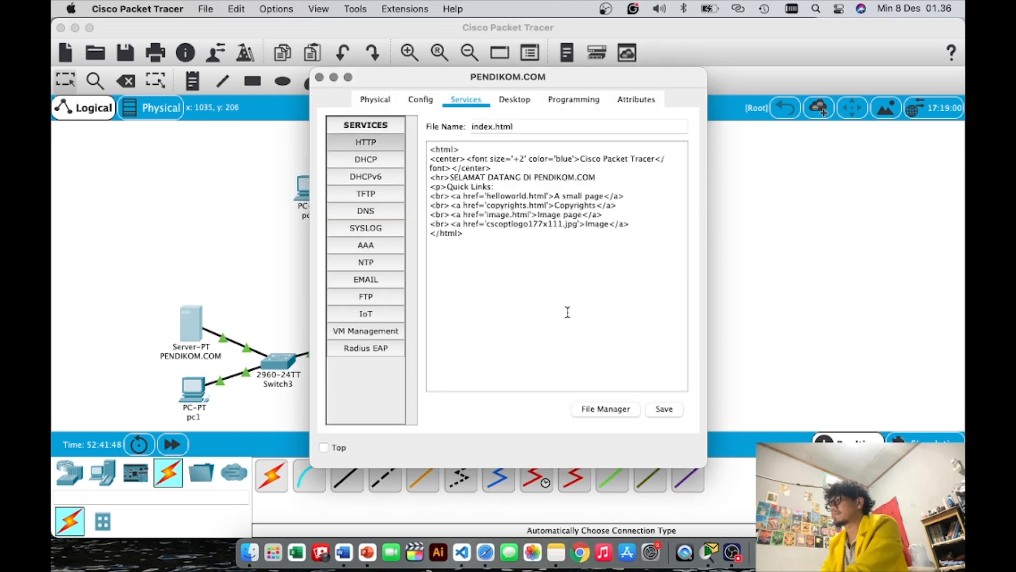
click(665, 410)
click(442, 294)
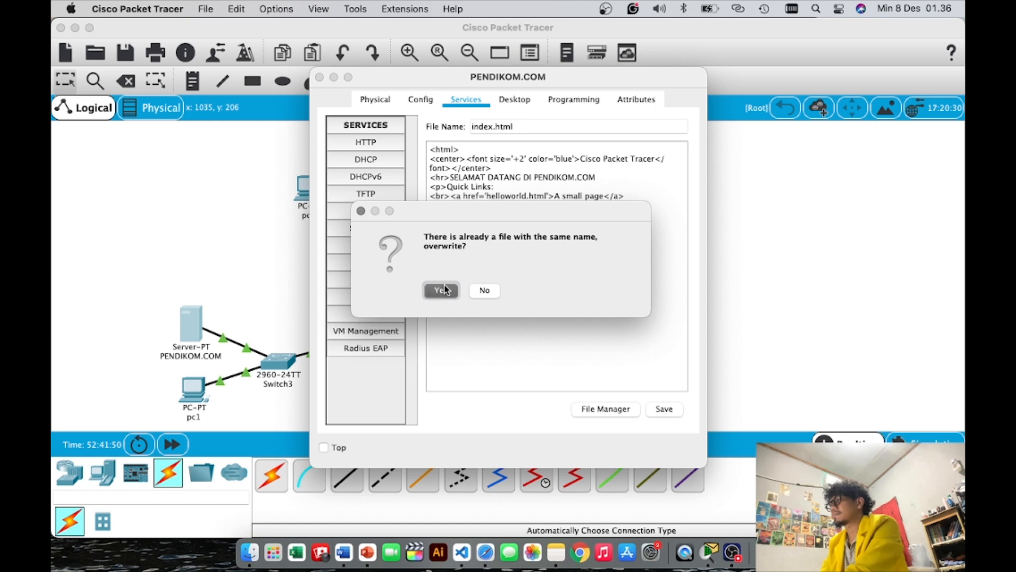
Review the PENDIKOM.COM server's DNS and DHCP settings and briefly check the ILKOM.COM server.
click(379, 212)
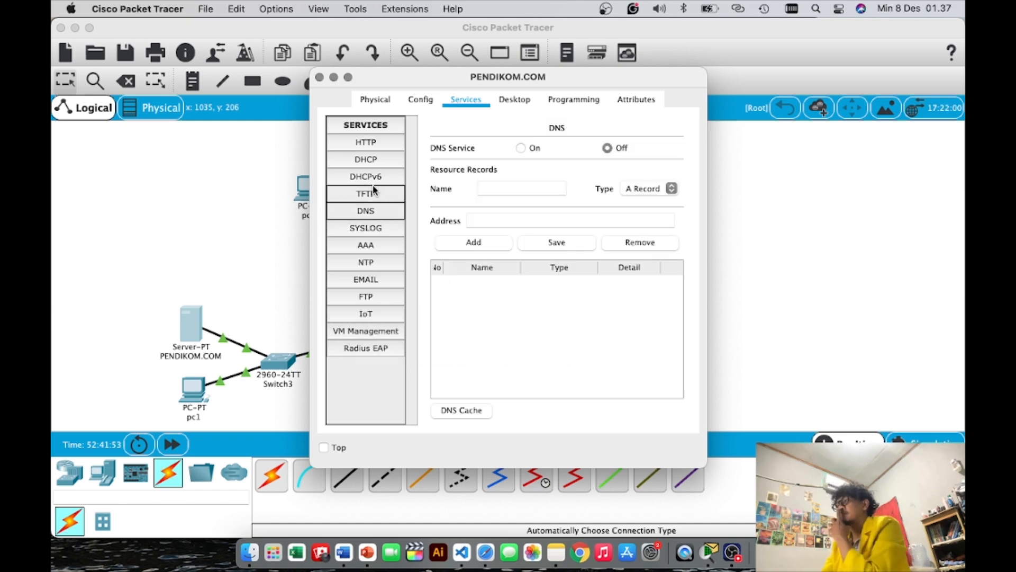
click(374, 162)
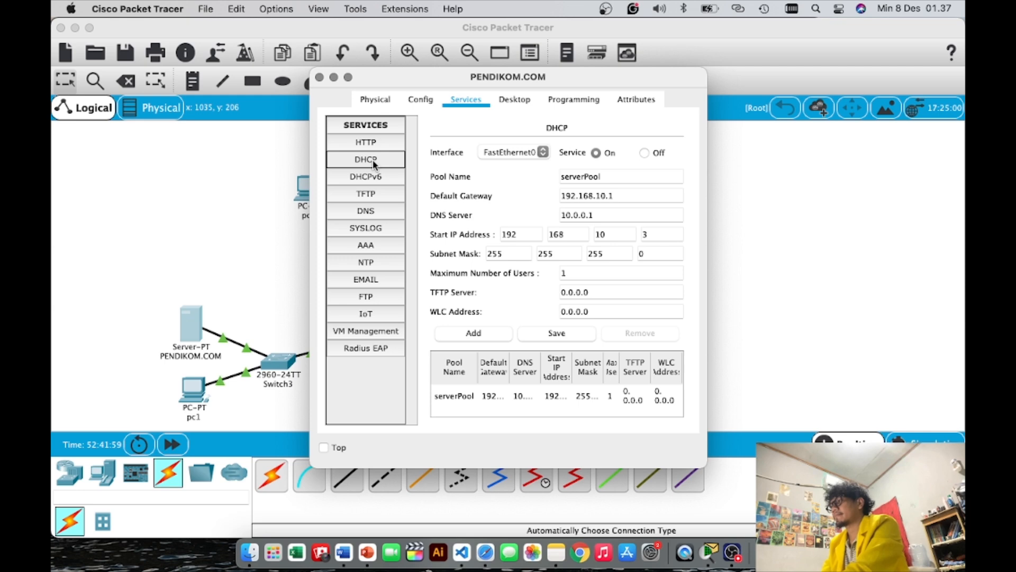
click(281, 210)
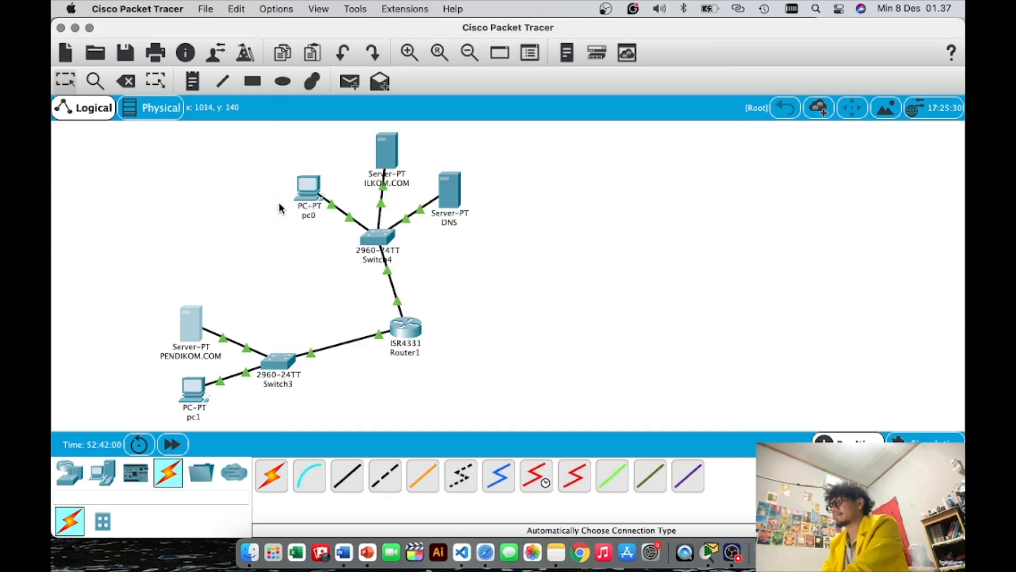
click(398, 150)
click(273, 195)
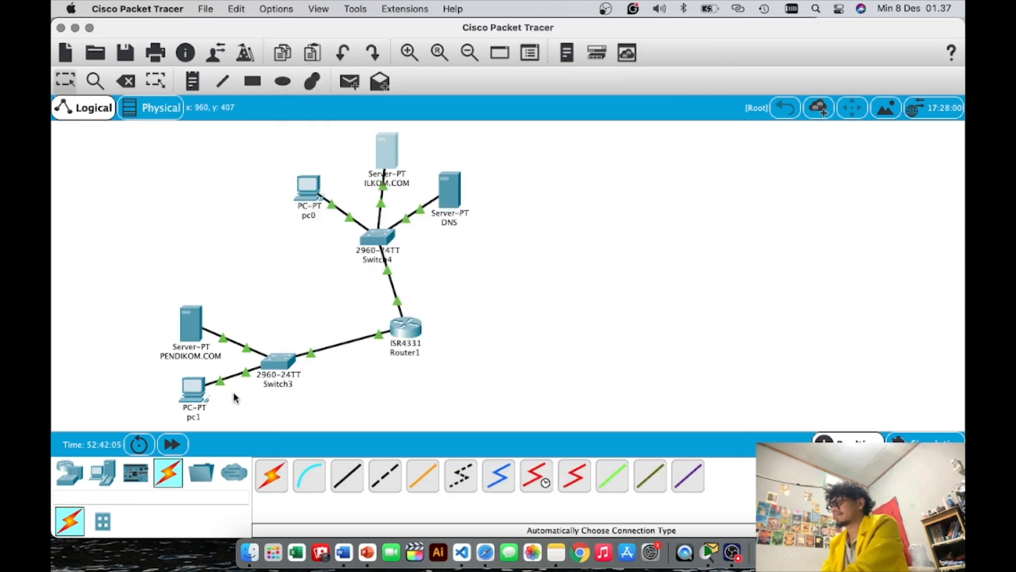
Close the Web Browser on pc0 and return to the topology.
click(306, 184)
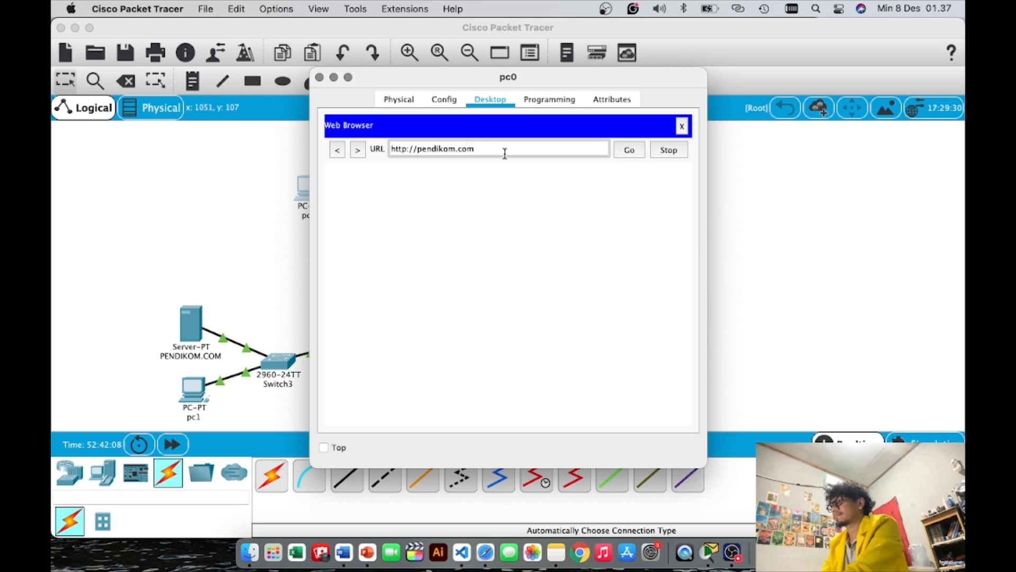
click(682, 126)
click(740, 175)
Set the DNS server address in the DNS device's global settings to 192.168.20.100.
click(447, 201)
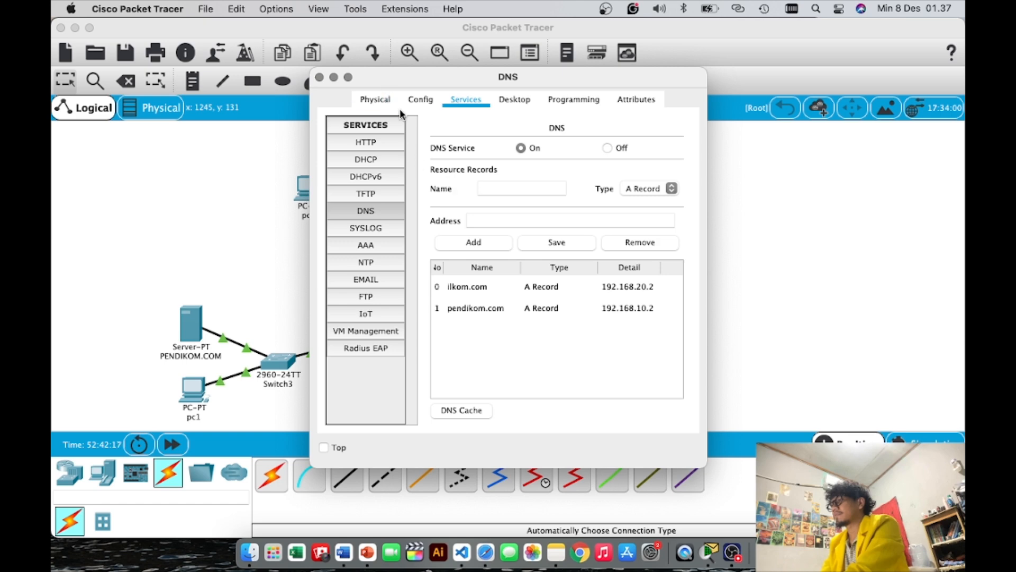
click(416, 100)
click(537, 253)
key(BackSpace)
key(BackSpace)
key(BackSpace)
key(BackSpace)
key(BackSpace)
key(BackSpace)
key(BackSpace)
key(BackSpace)
text(192.1)
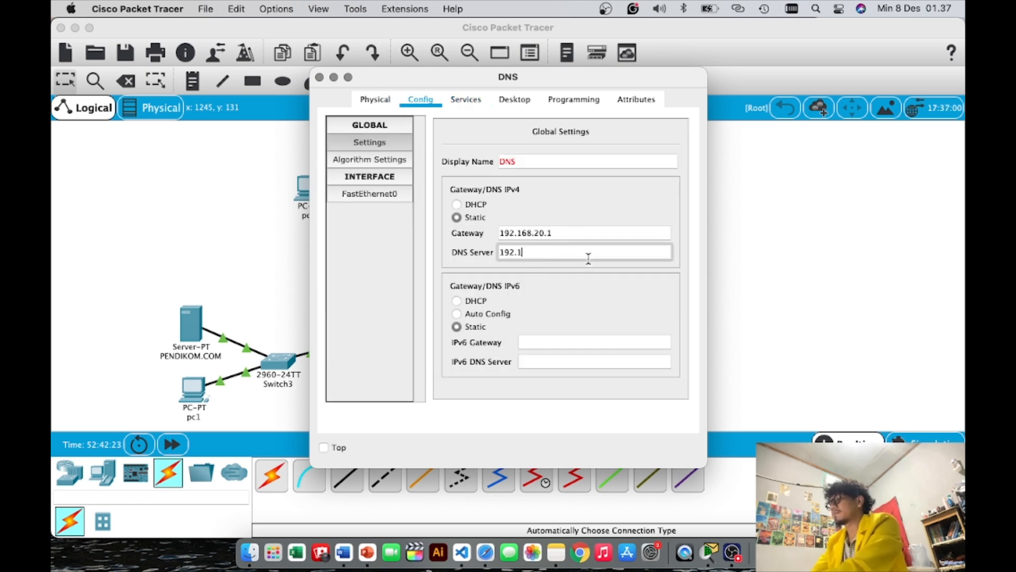
text(68.20.100)
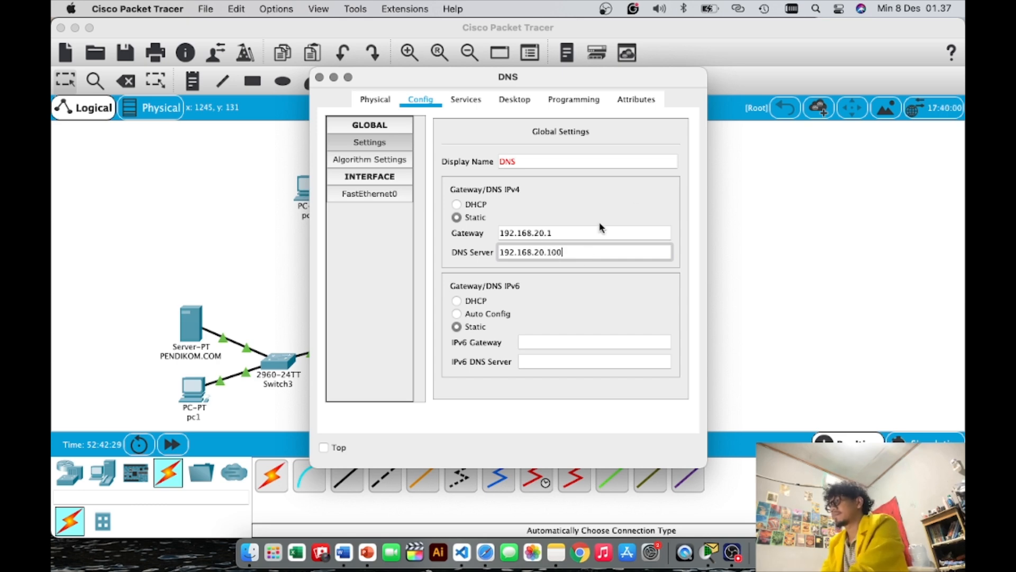
click(461, 100)
click(419, 98)
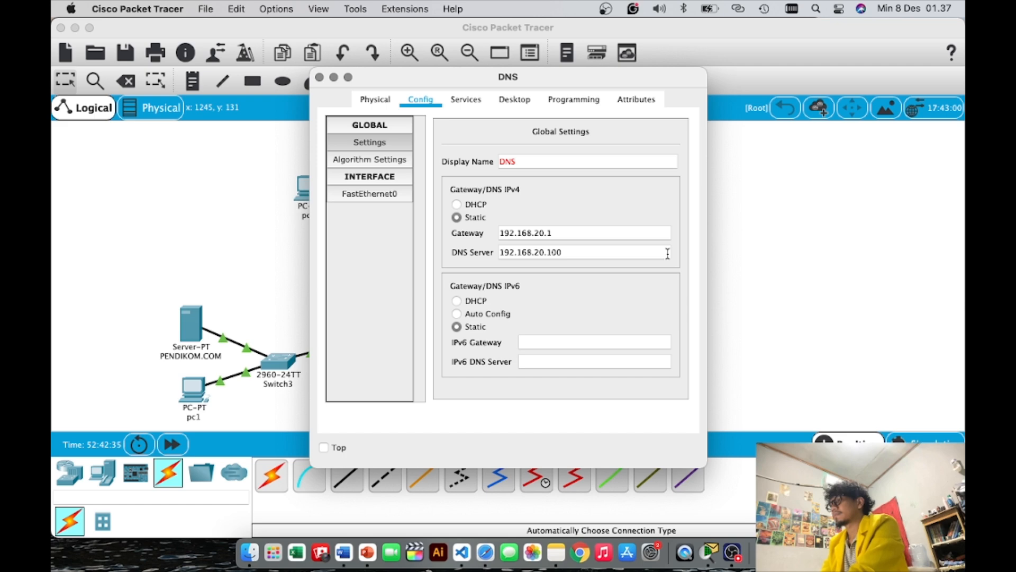
Set the static IPv4 address of the DNS server's FastEthernet0 interface to 192.168.20.100.
click(388, 194)
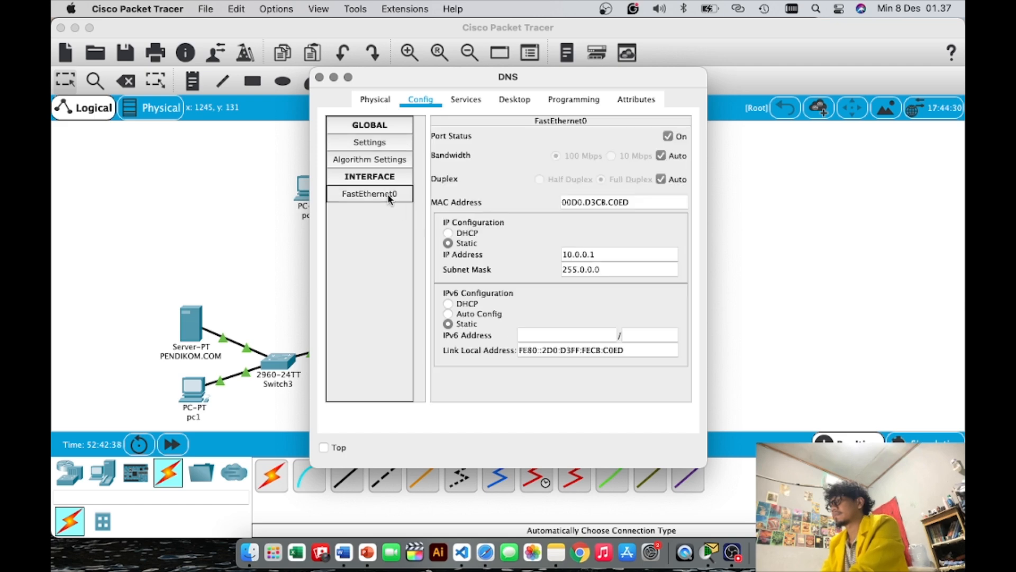
click(386, 144)
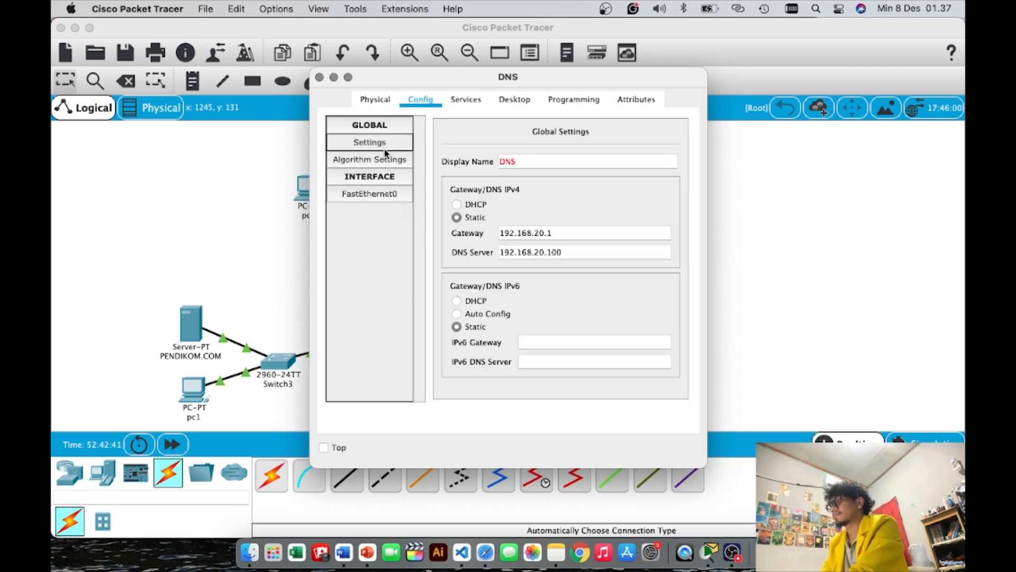
click(387, 195)
click(605, 259)
key(BackSpace)
key(BackSpace)
key(BackSpace)
key(BackSpace)
key(BackSpace)
key(BackSpace)
key(BackSpace)
key(BackSpace)
text(192.168)
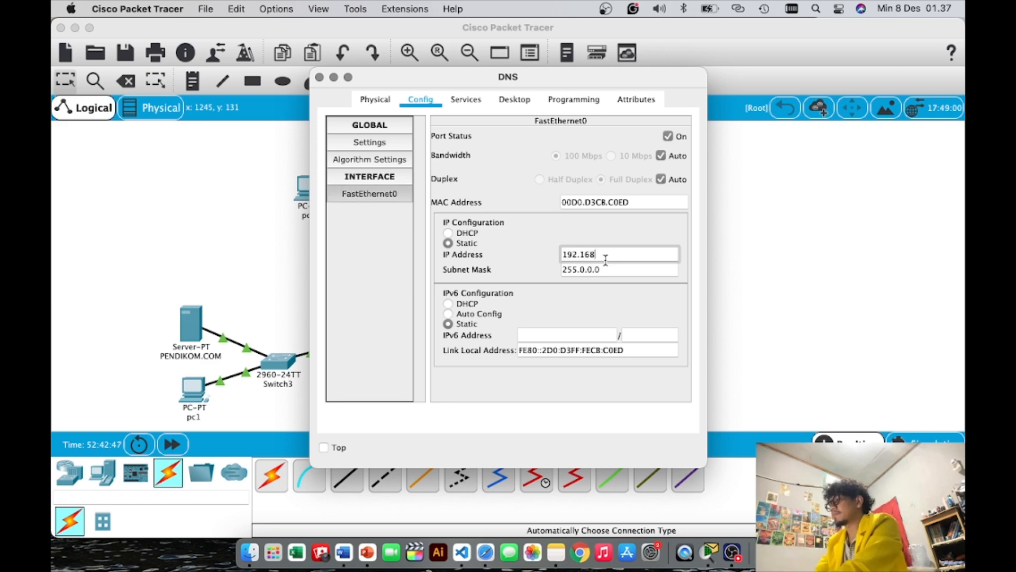
text(.20.100)
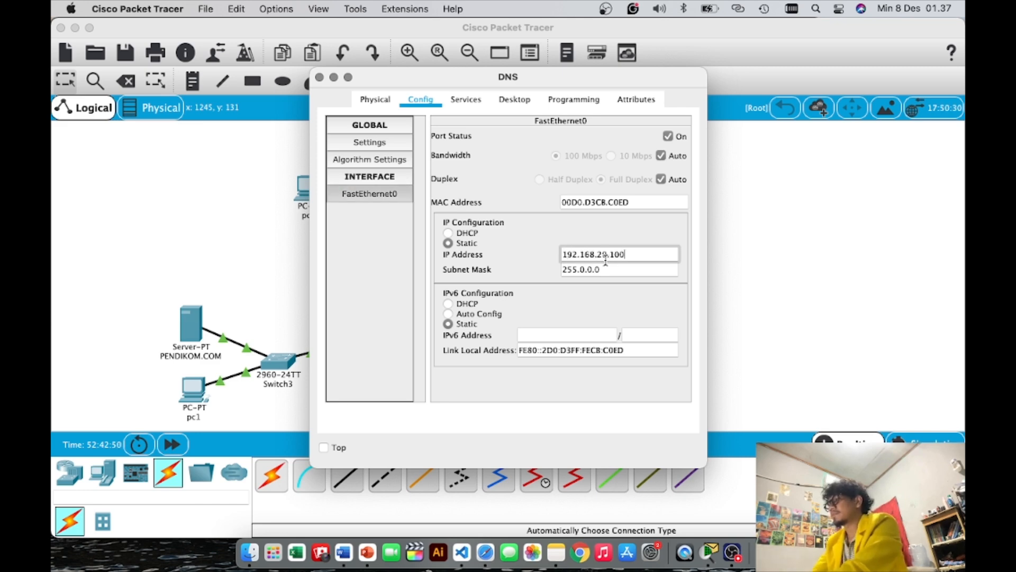
Set the DNS server's FastEthernet0 subnet mask to 255.255.255.0 and return to the topology.
click(648, 273)
key(Tab)
key(shift+Tab)
text(255)
key(BackSpace)
key(BackSpace)
key(BackSpace)
click(639, 257)
key(Tab)
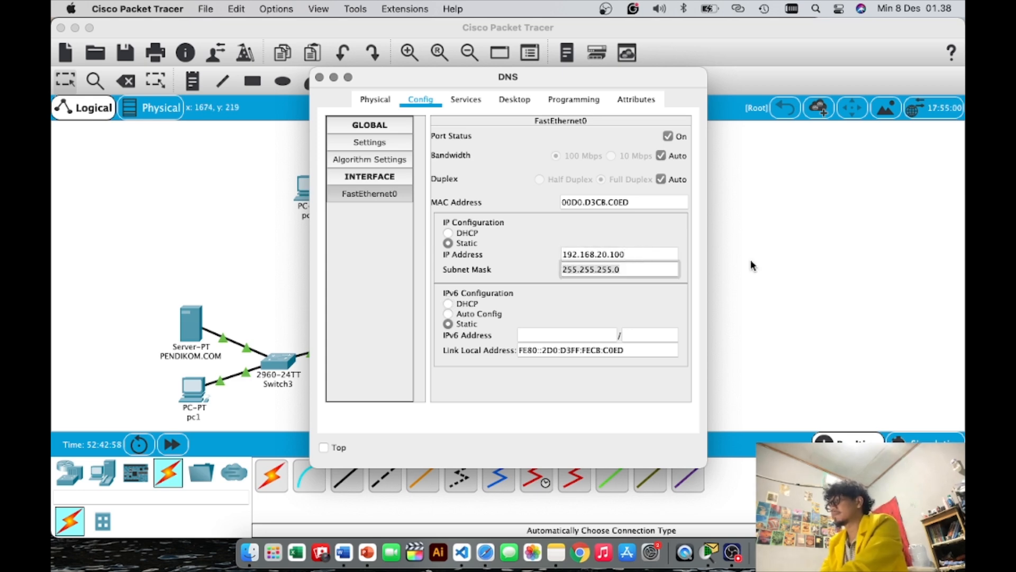
click(730, 283)
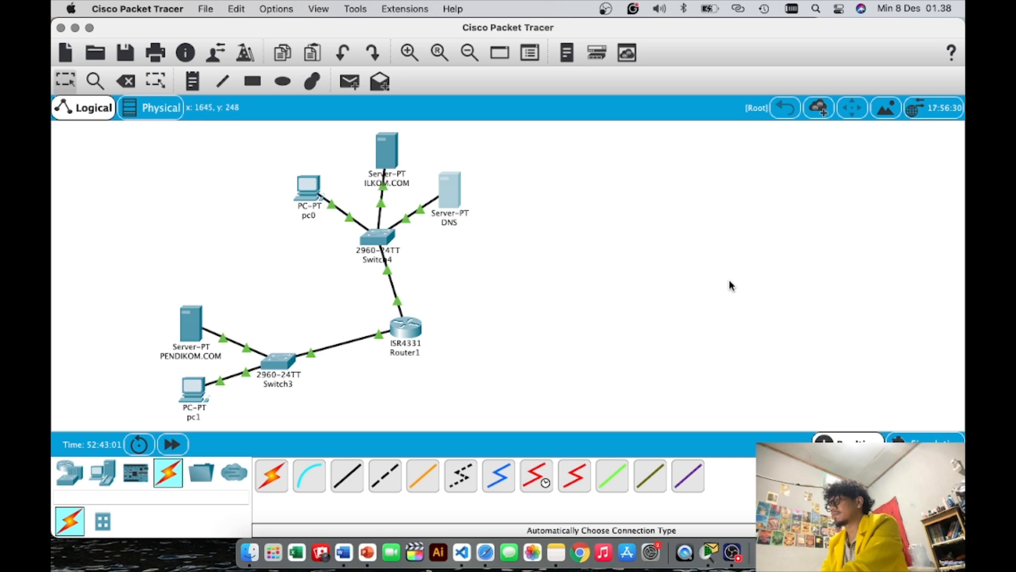
Enter 192.168.20.100 as the DNS server in the ILKOM.COM server's DHCP pool settings.
click(387, 151)
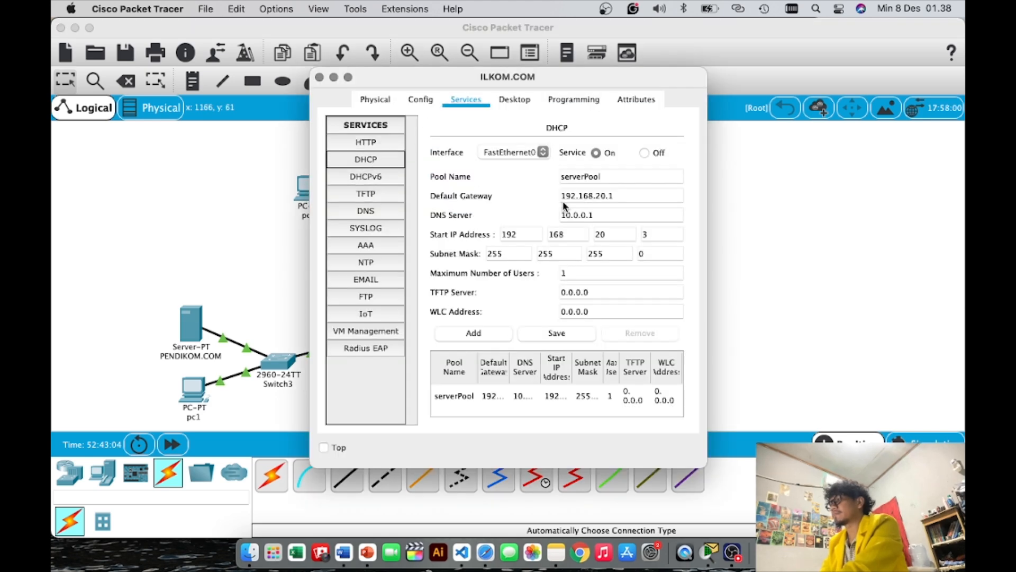
click(595, 214)
key(BackSpace)
key(BackSpace)
key(BackSpace)
key(BackSpace)
key(BackSpace)
text(192.168.20.)
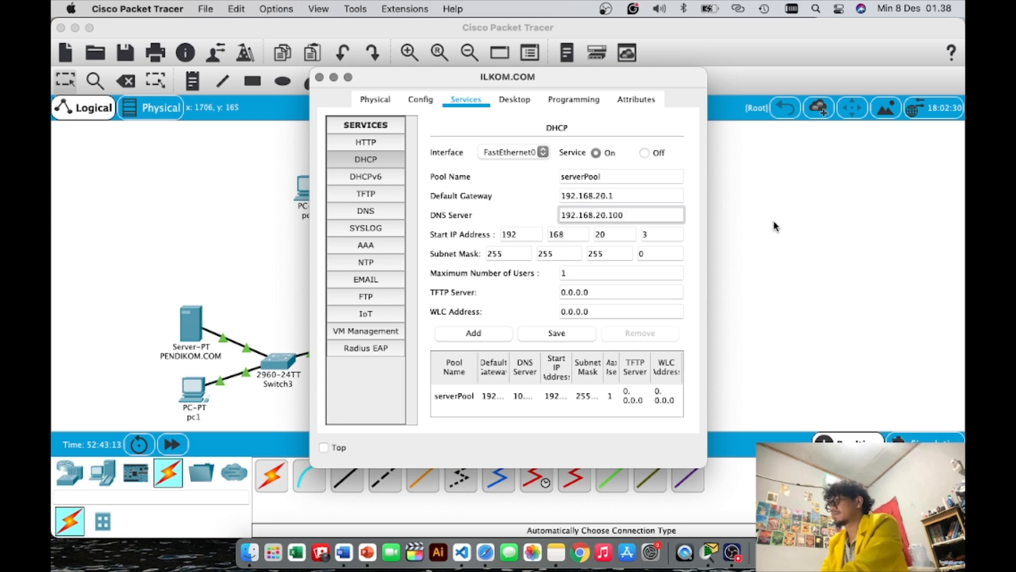
click(736, 213)
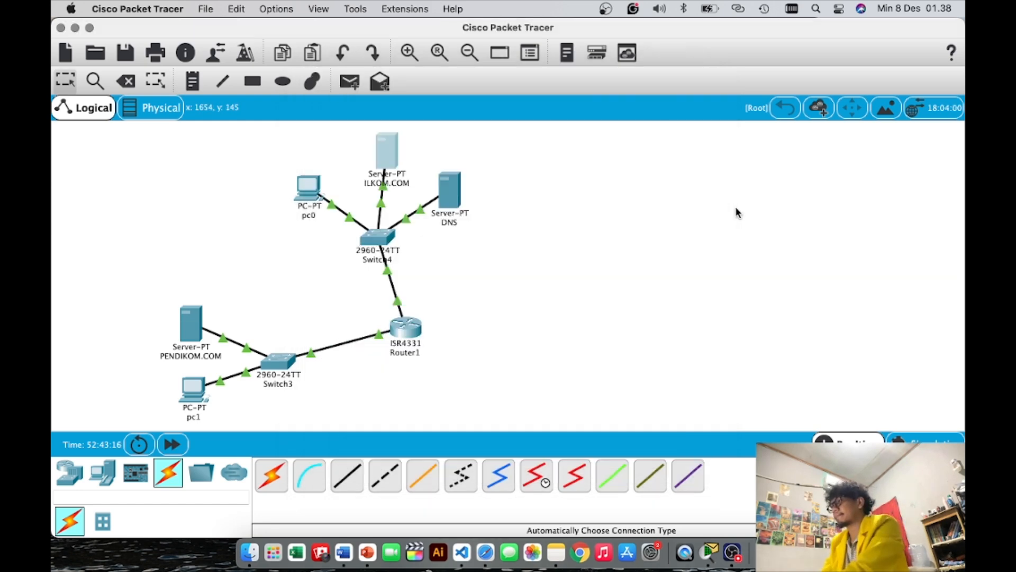
Try to renew pc0's DHCP configuration by switching it to static and back to DHCP.
click(315, 188)
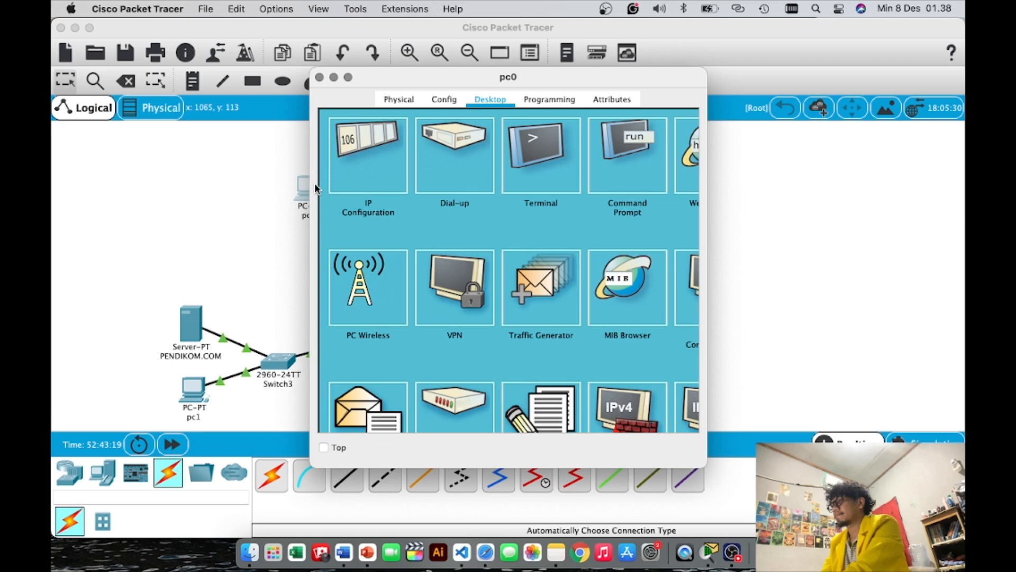
click(395, 159)
click(443, 192)
click(340, 192)
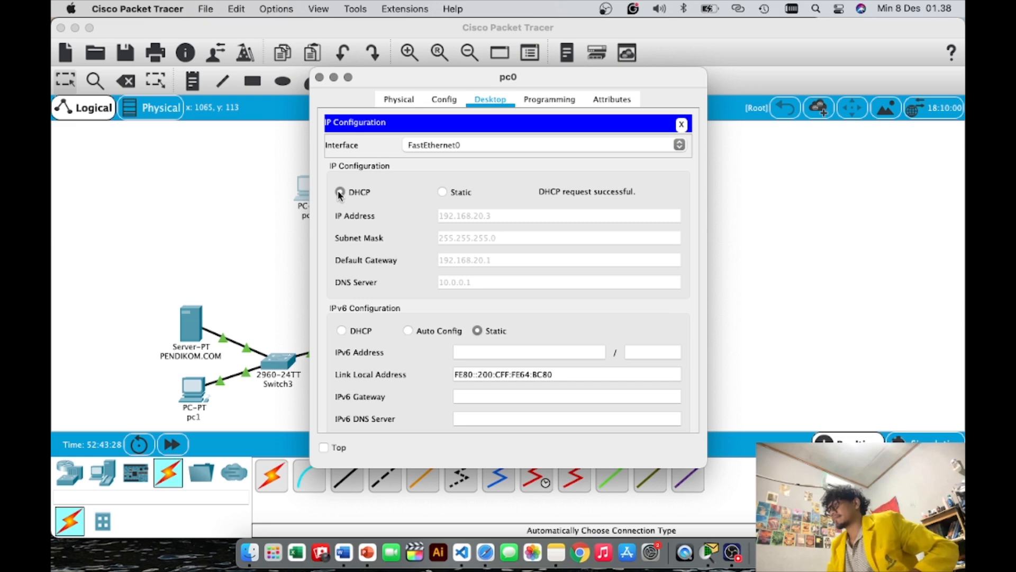
click(800, 193)
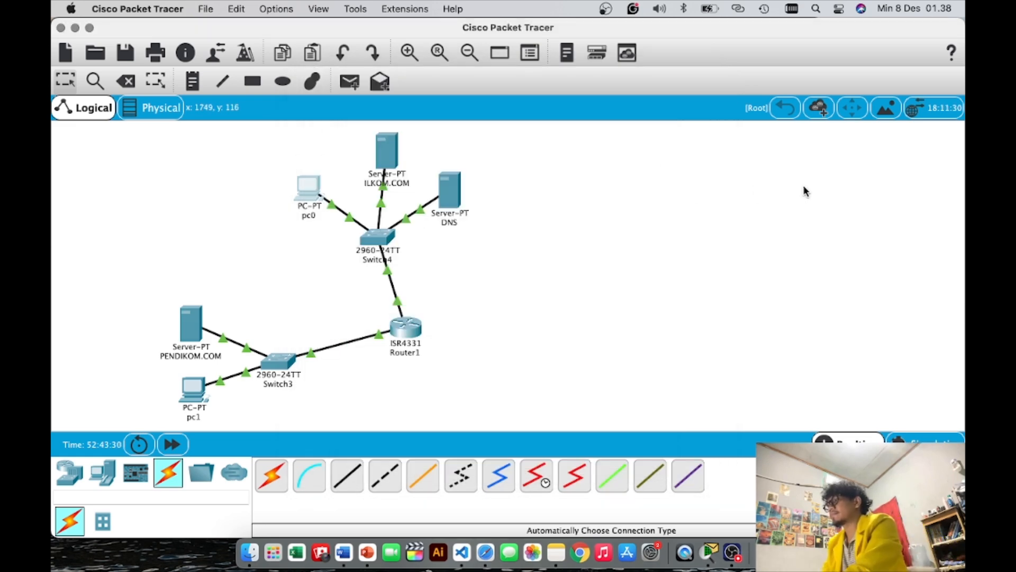
Save the changed serverPool in the ILKOM.COM server's DHCP service.
click(392, 155)
click(564, 334)
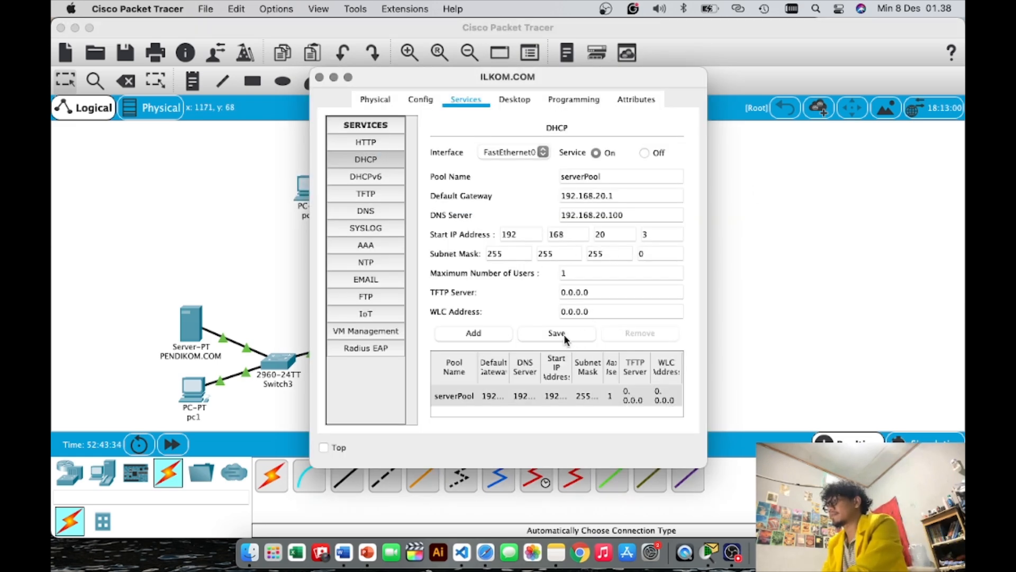
click(275, 196)
Renew pc0's IP configuration through DHCP by toggling static and DHCP, and close its IP configuration.
click(312, 194)
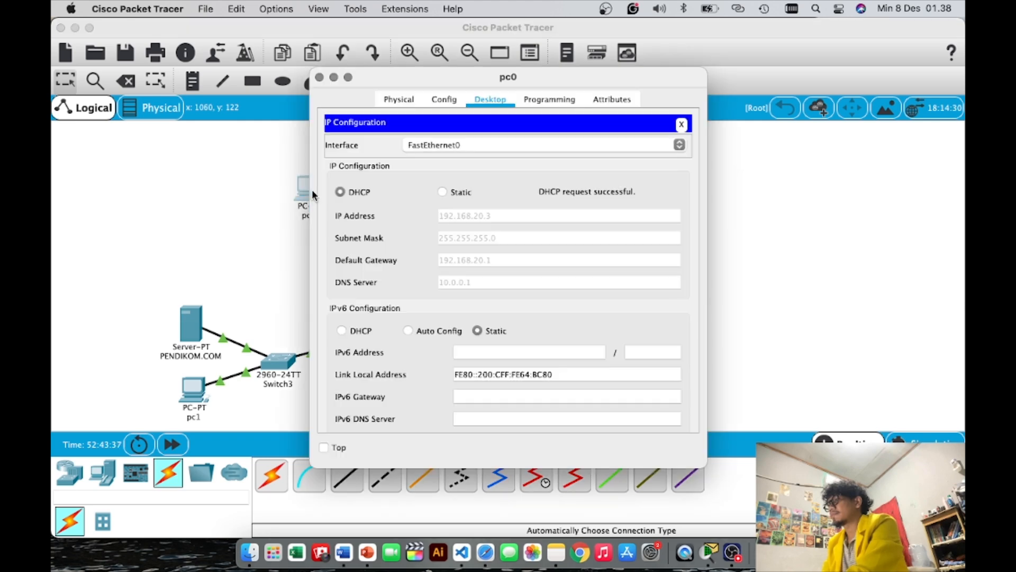
click(442, 192)
click(340, 192)
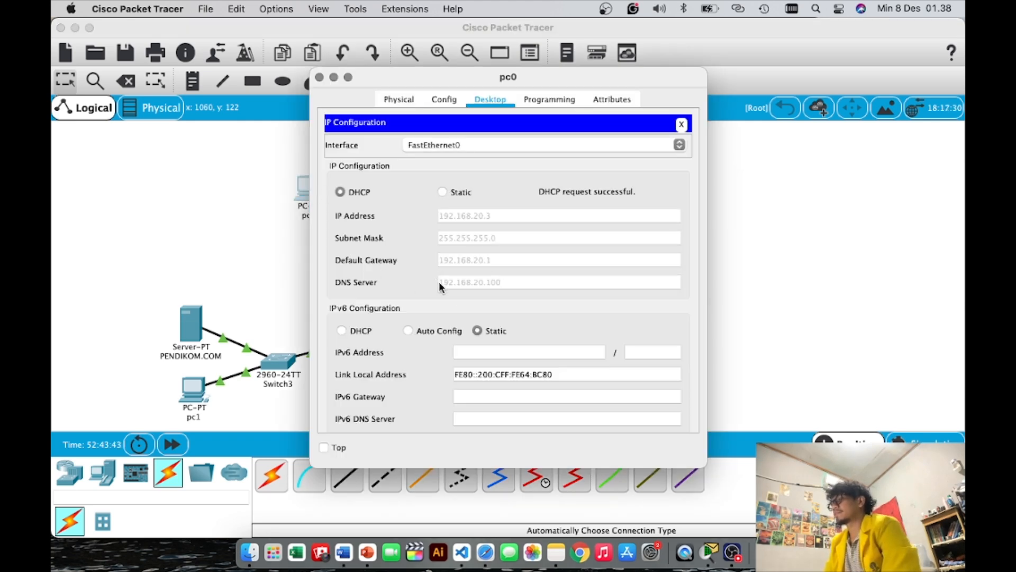
click(682, 125)
click(738, 198)
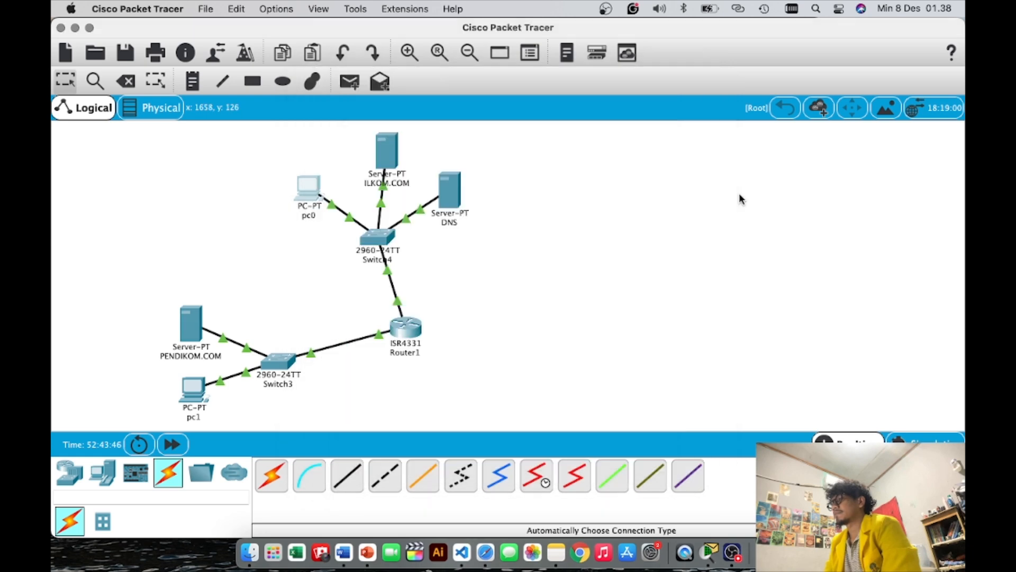
Set the DNS server of the PENDIKOM.COM server's DHCP pool to 192.168.20.100 and save the pool.
click(197, 331)
drag(599, 211, 551, 216)
text(192.168.20.100)
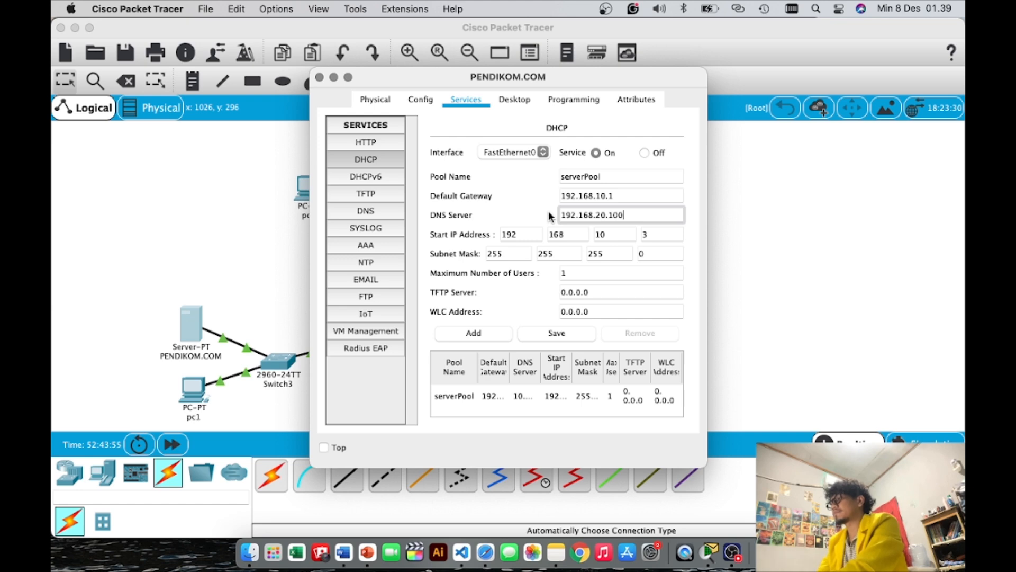
click(572, 340)
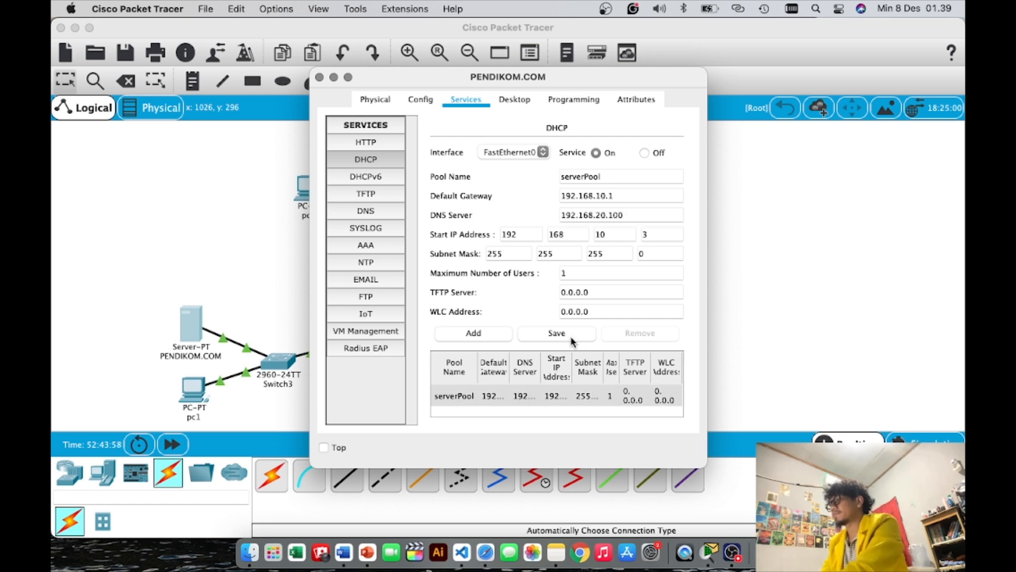
click(768, 305)
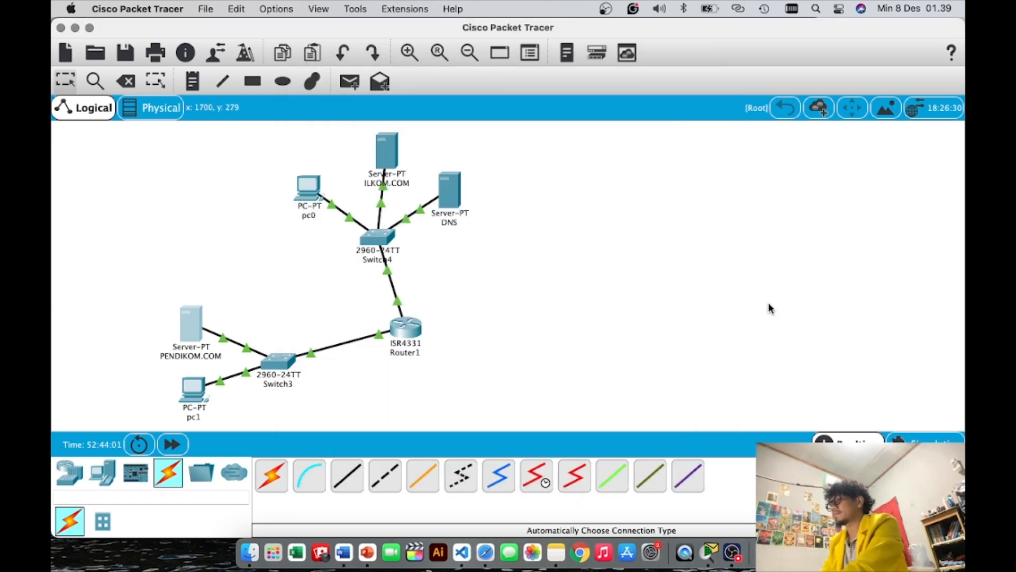
Renew pc1's IP configuration through DHCP by toggling static and DHCP, and return to the topology.
click(184, 383)
click(377, 171)
click(442, 192)
click(341, 192)
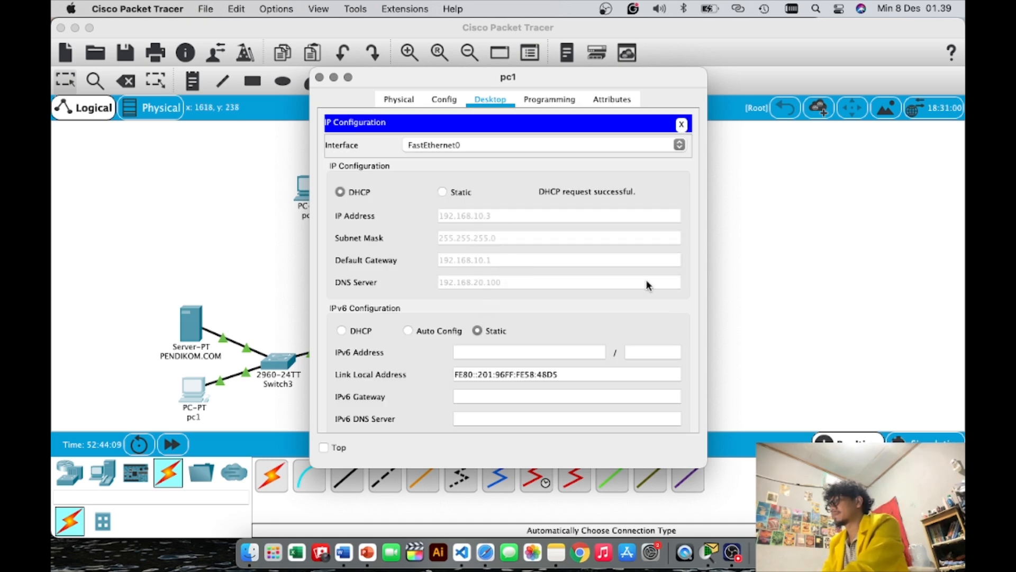
click(799, 307)
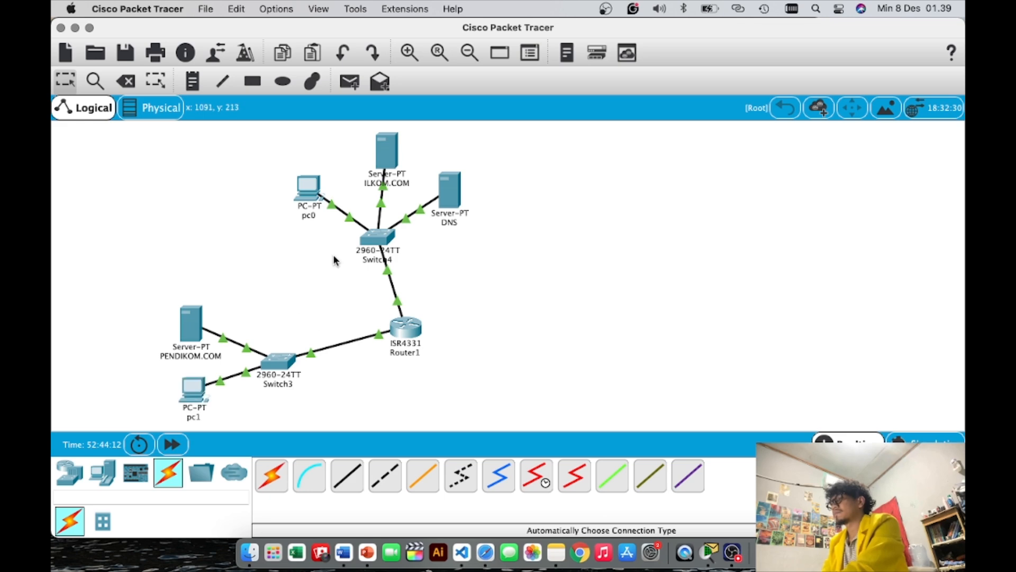
click(196, 389)
click(257, 262)
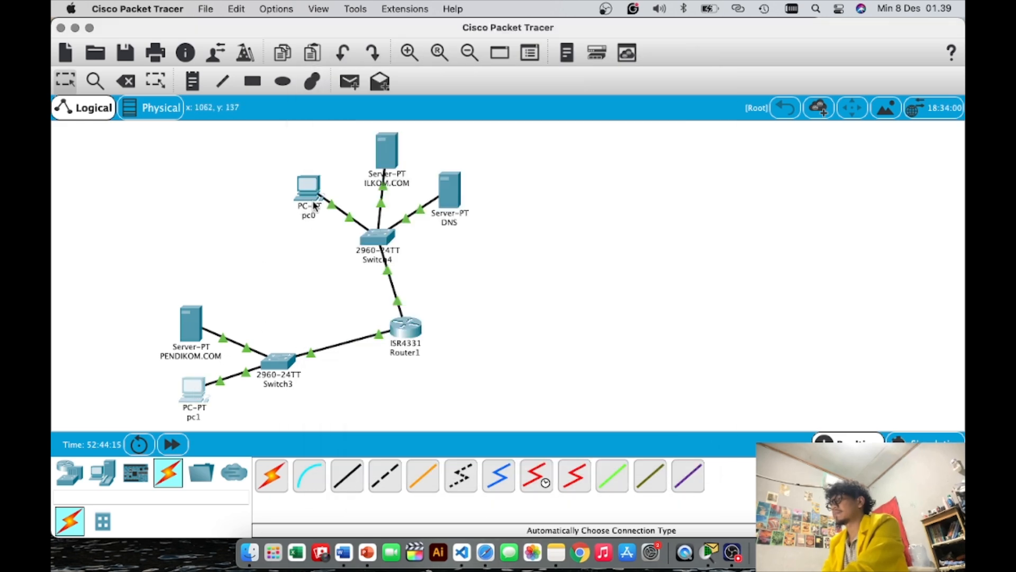
Test loading pendikom.com in pc0's Web Browser, and close the browser and the device window.
click(312, 181)
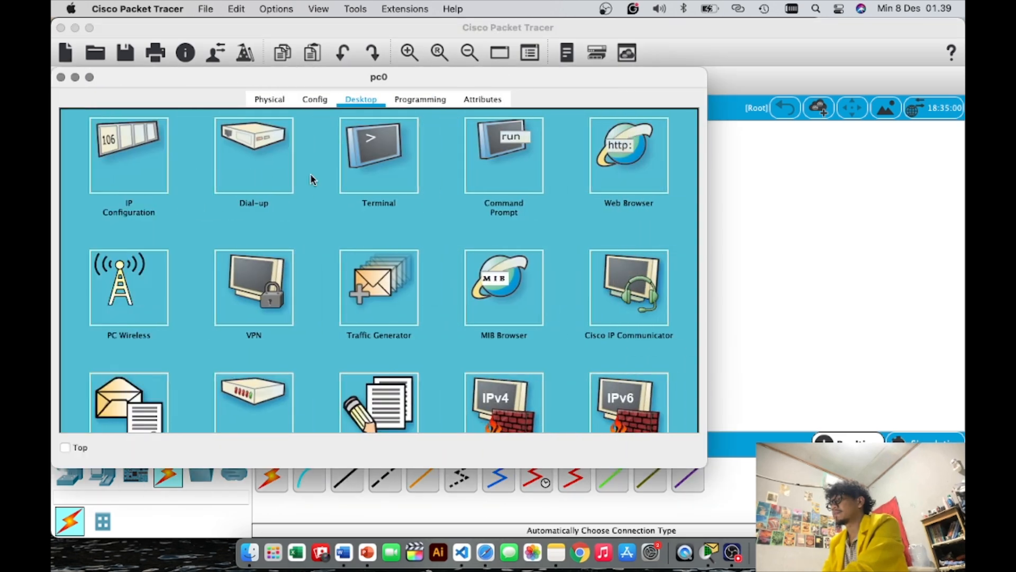
click(606, 164)
click(548, 145)
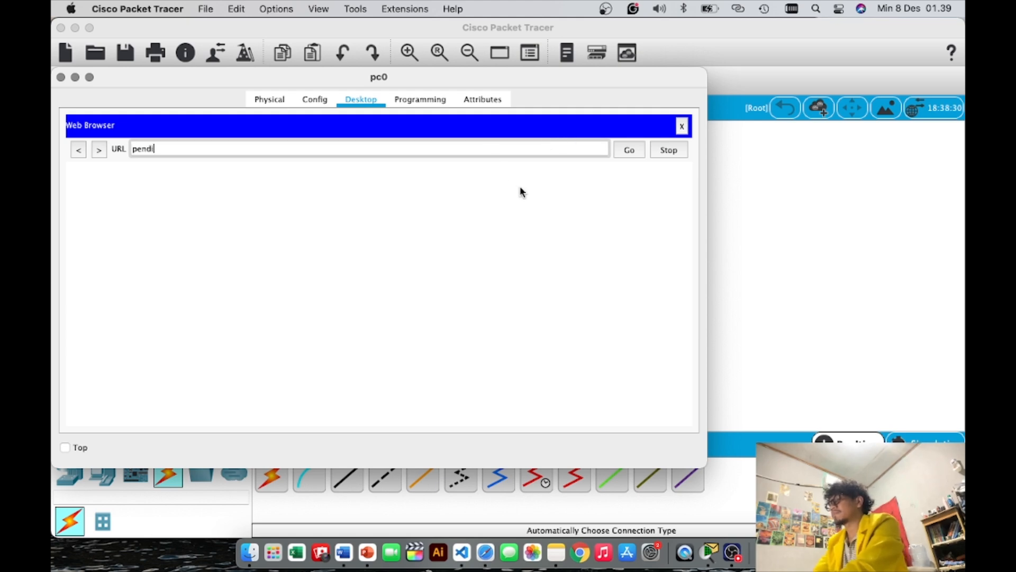
text(pendikom.com)
key(Return)
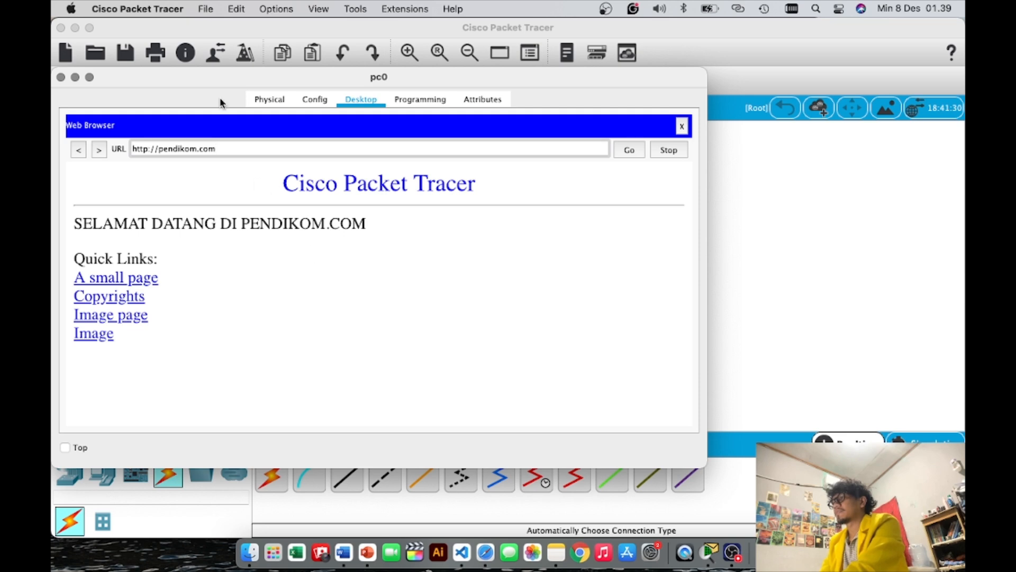
drag(202, 83, 608, 111)
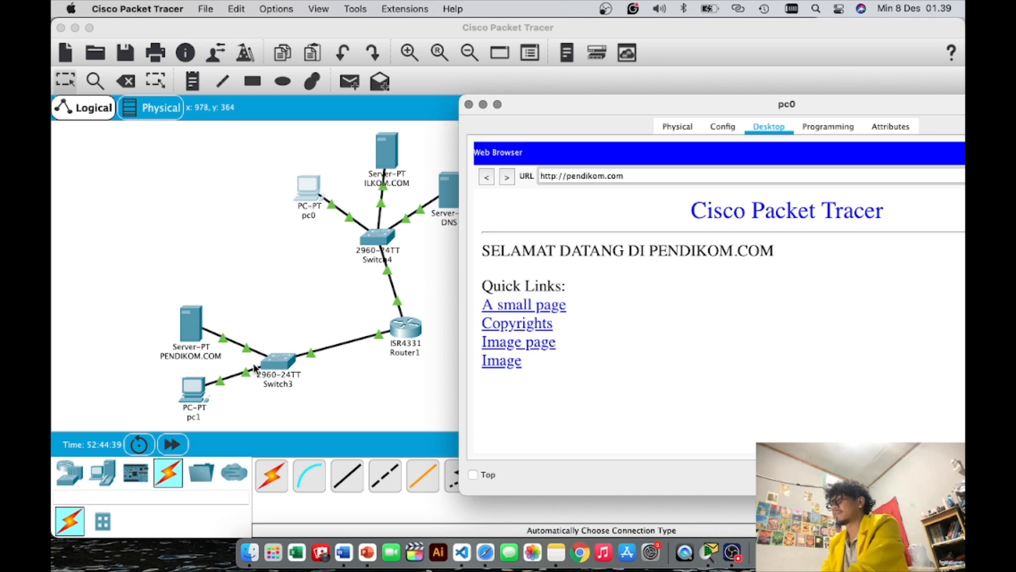
drag(603, 118, 359, 104)
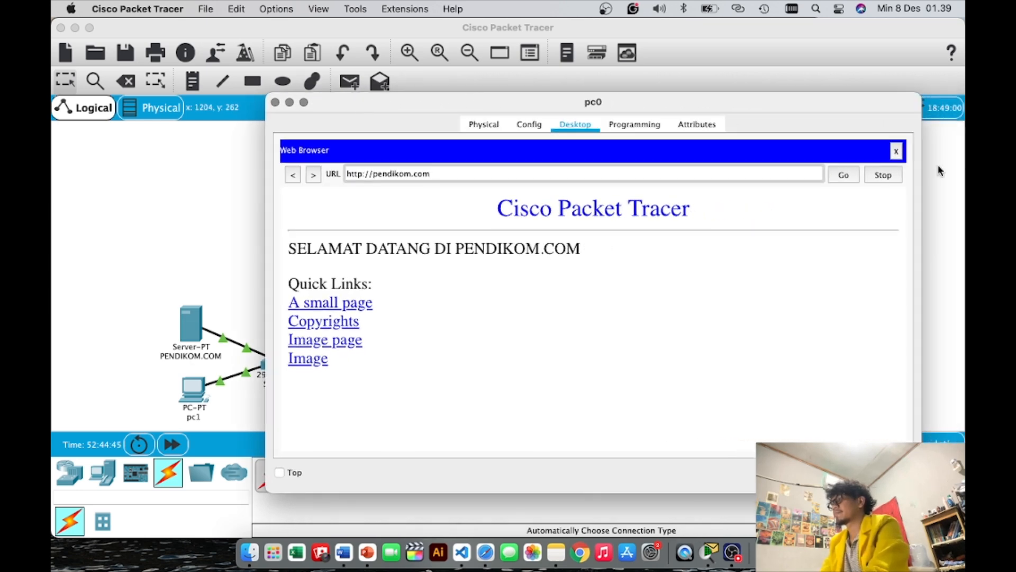
click(896, 152)
click(275, 103)
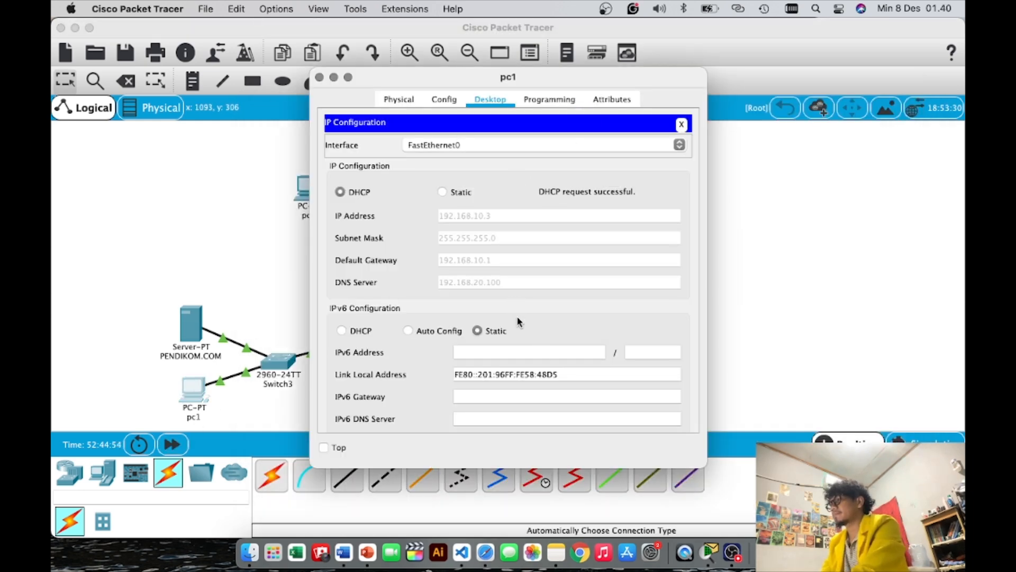
click(449, 100)
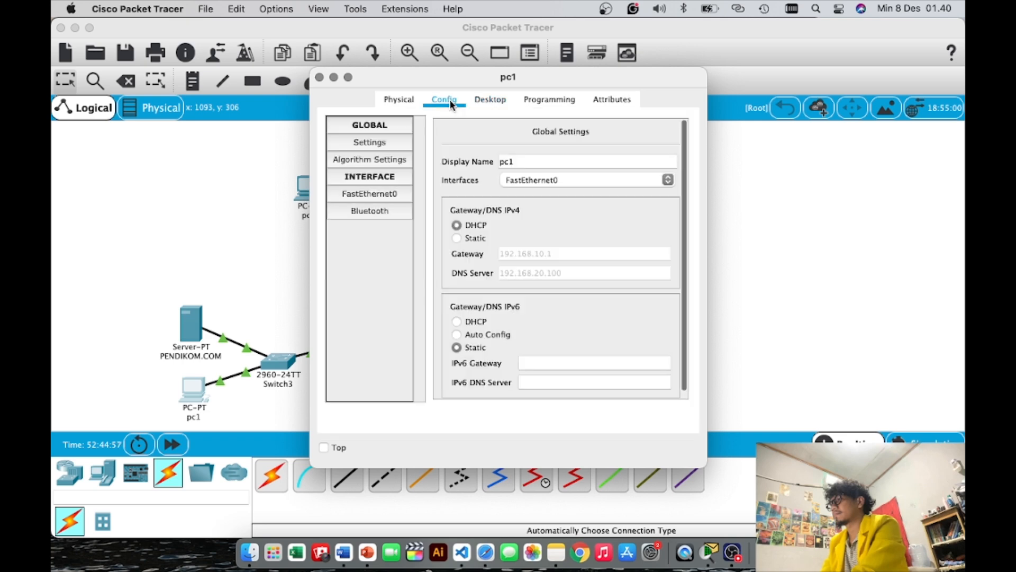
click(476, 101)
click(408, 99)
click(490, 99)
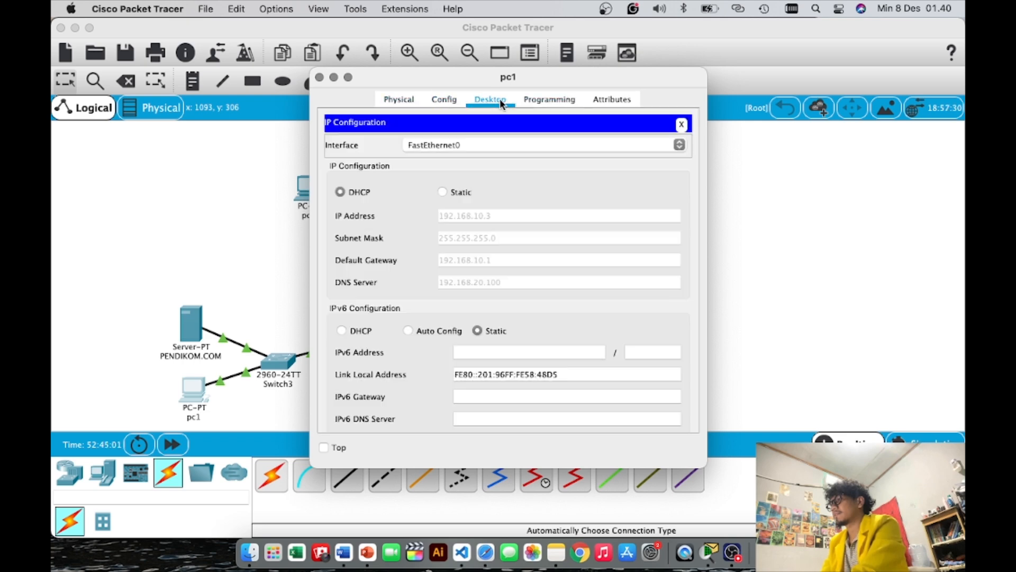
Close pc1's IP configuration, test loading ilkom.com in its Web Browser, and return to the topology.
click(682, 125)
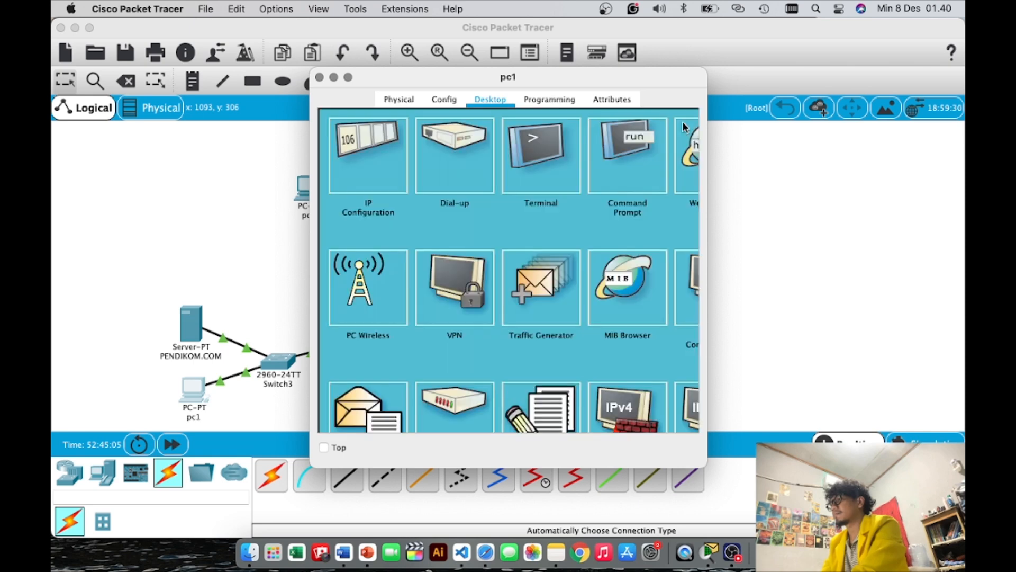
click(382, 180)
click(683, 125)
click(686, 168)
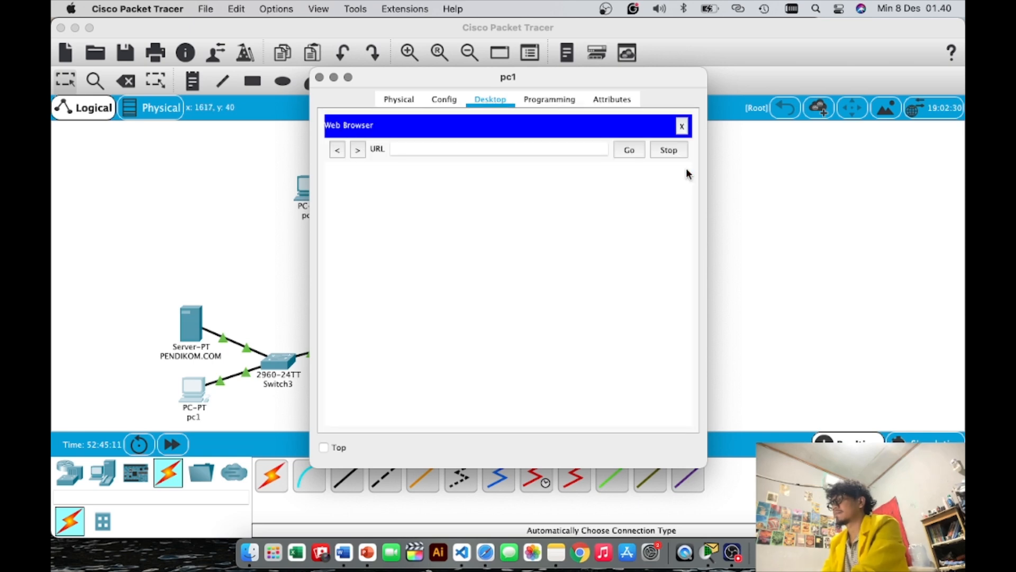
click(505, 151)
text(ilkom.com)
key(Return)
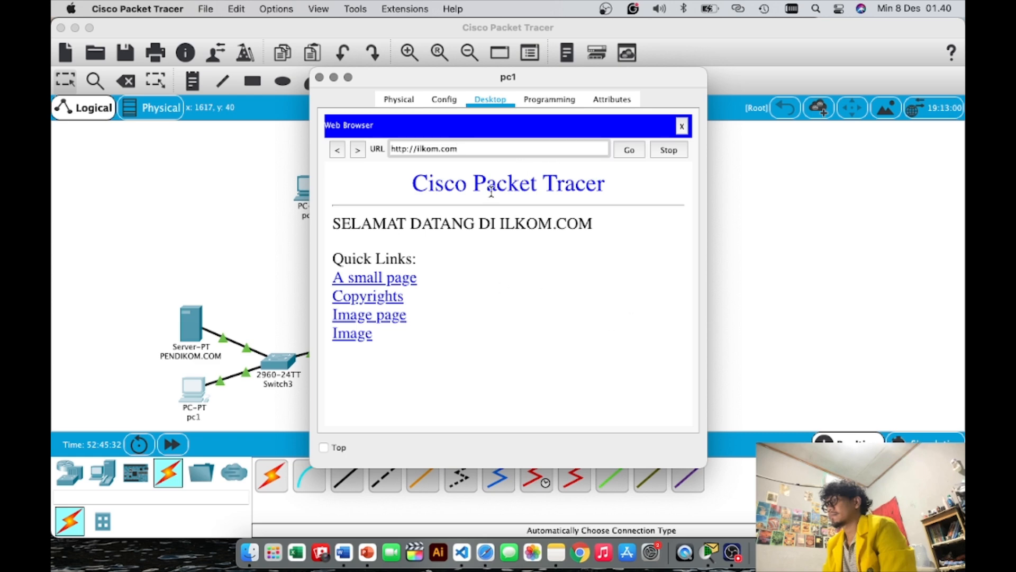
double_click(567, 227)
click(633, 264)
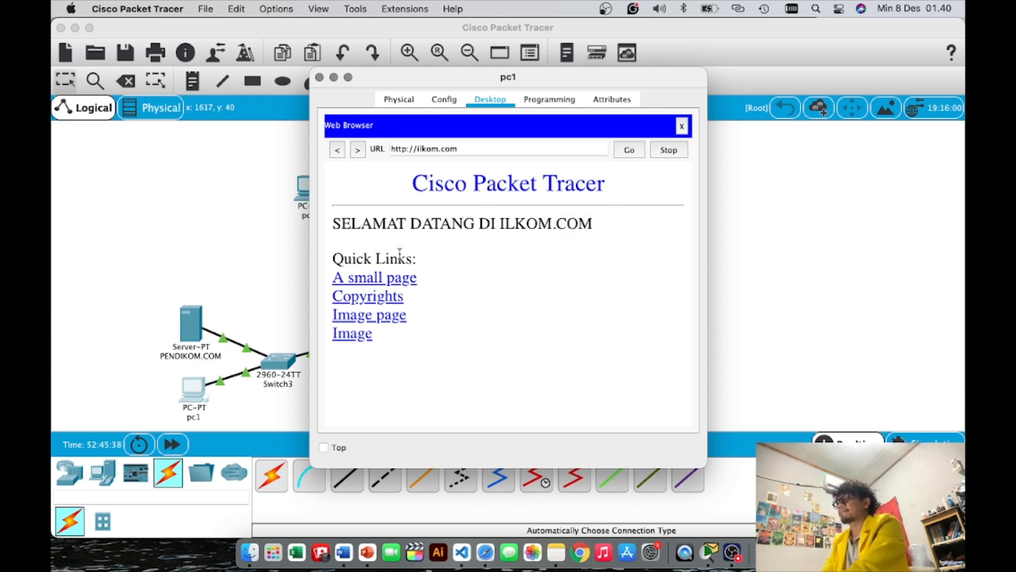
drag(379, 84, 338, 85)
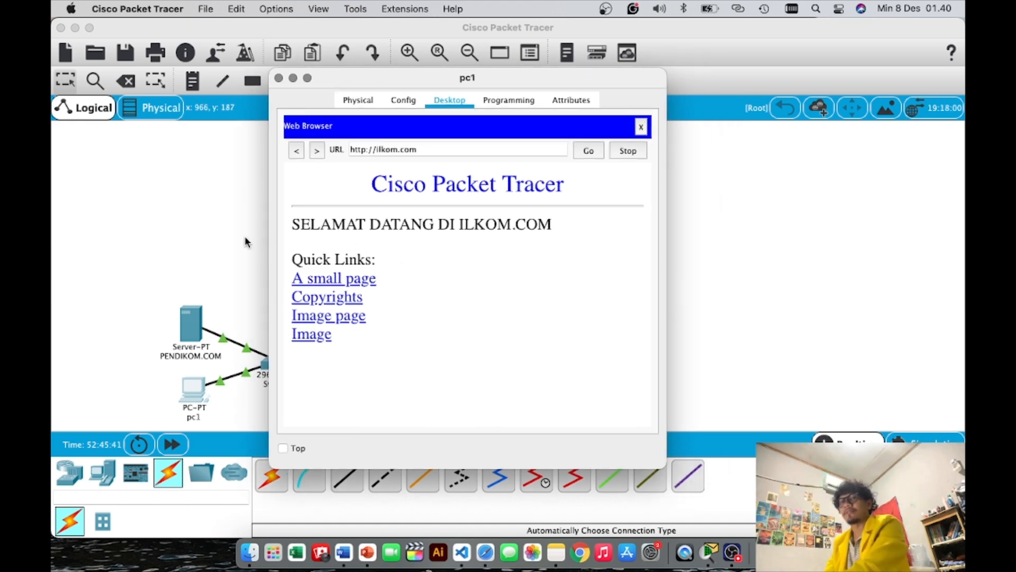
click(226, 235)
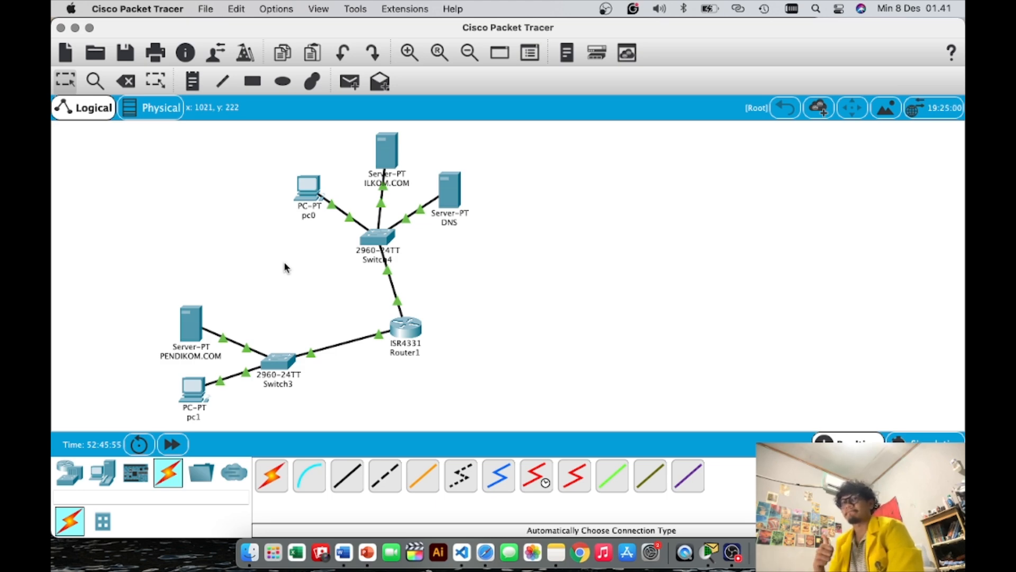
key(super+Tab)
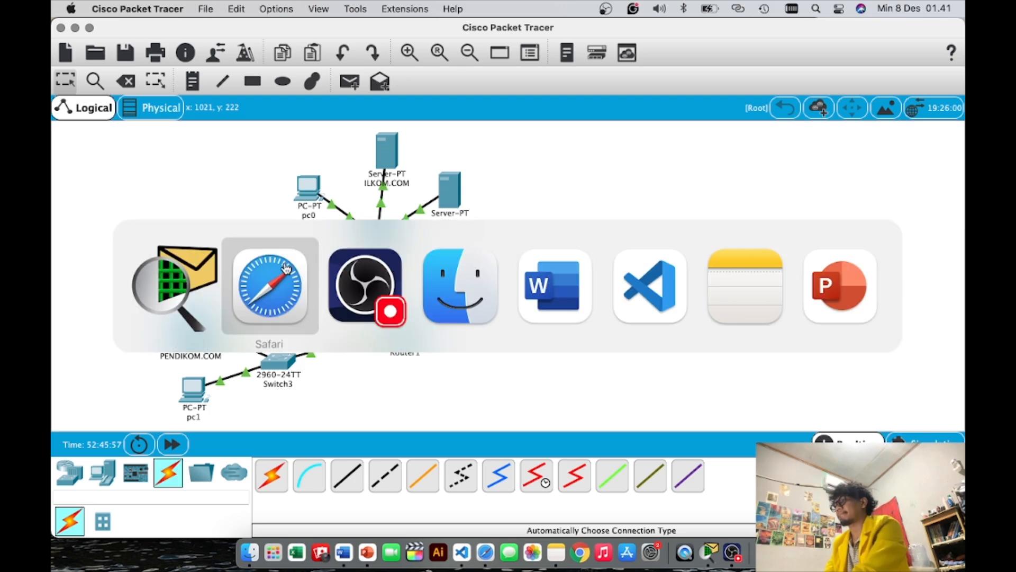
key(super+Tab)
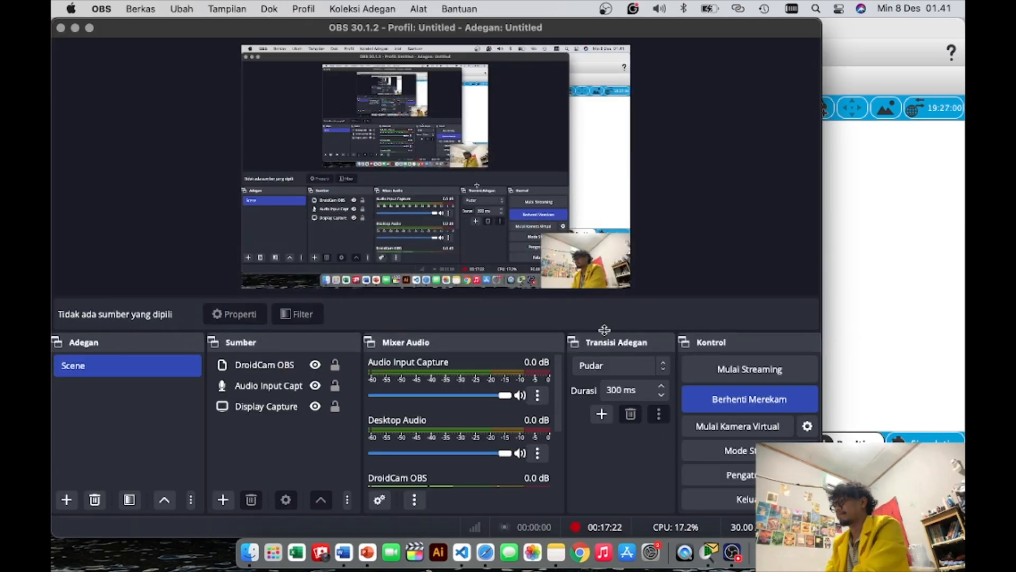
click(727, 405)
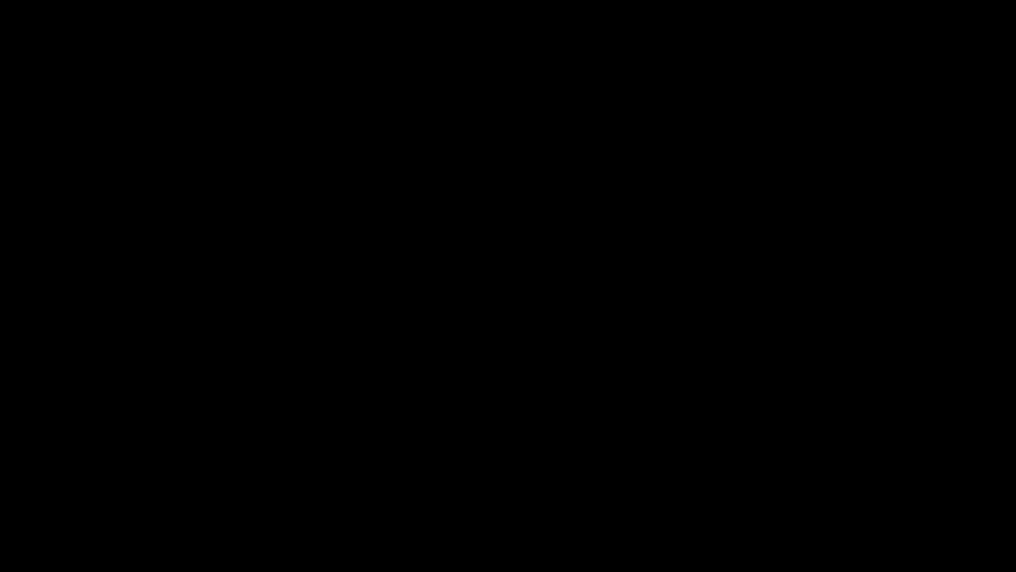